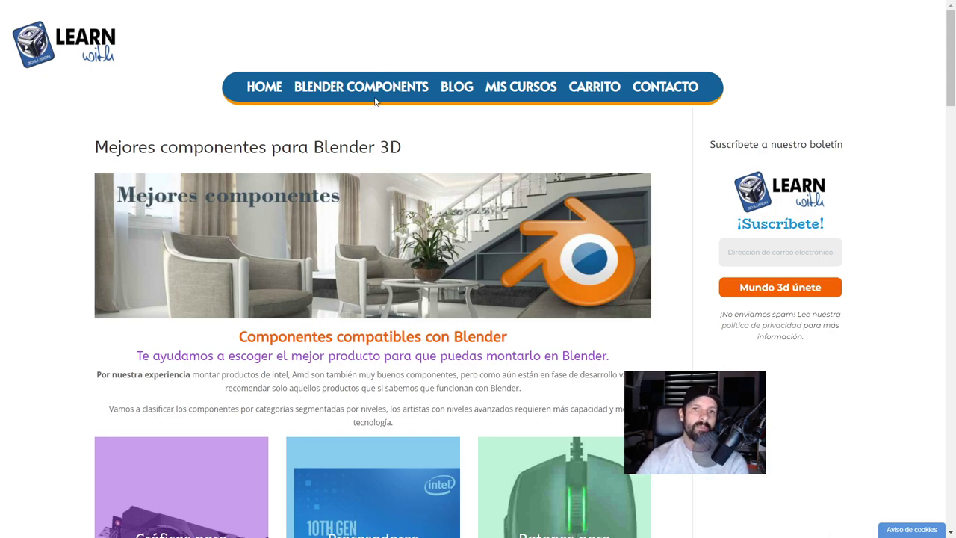
Show the Blender components page full screen and scroll through its recommended GPUs and CPUs
key(F11)
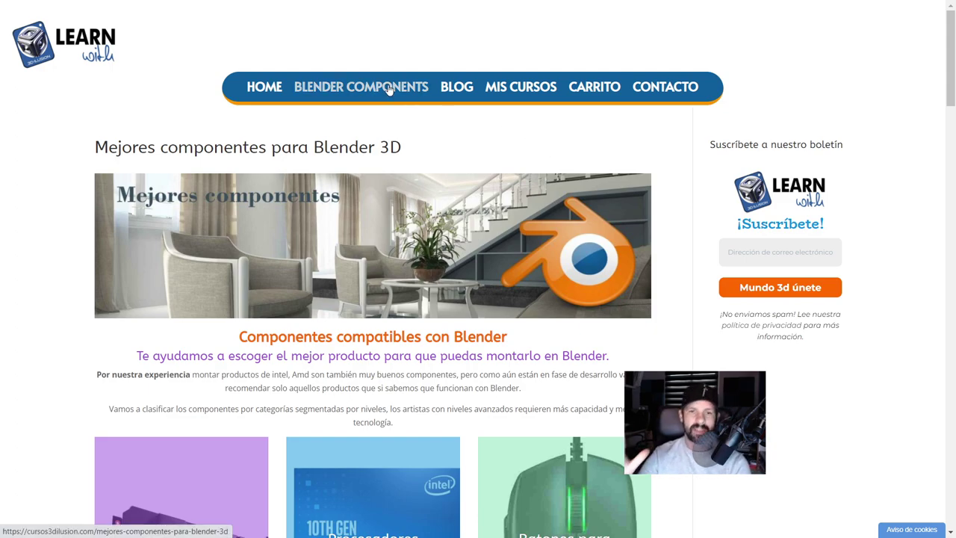
scroll(603, 423, down, 3)
scroll(500, 256, up, 2)
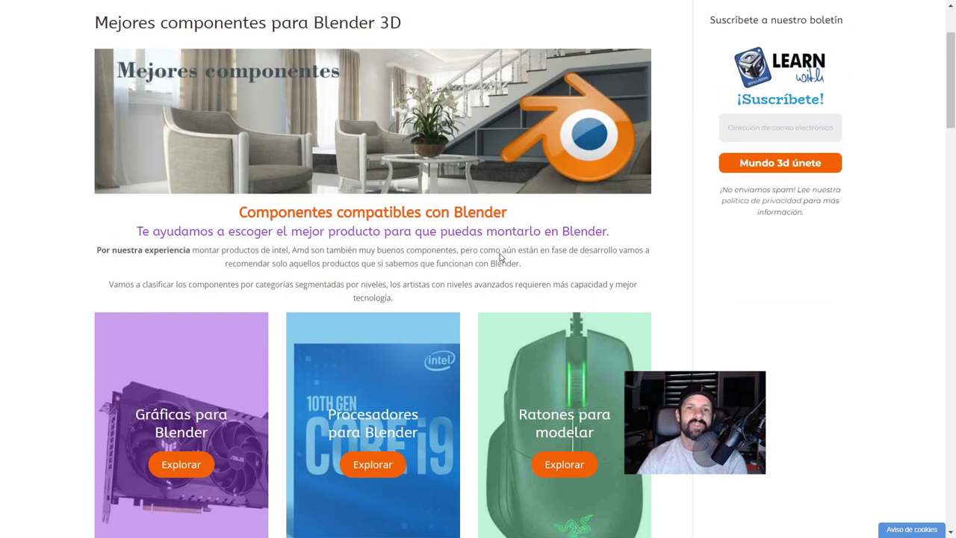
scroll(500, 257, down, 3)
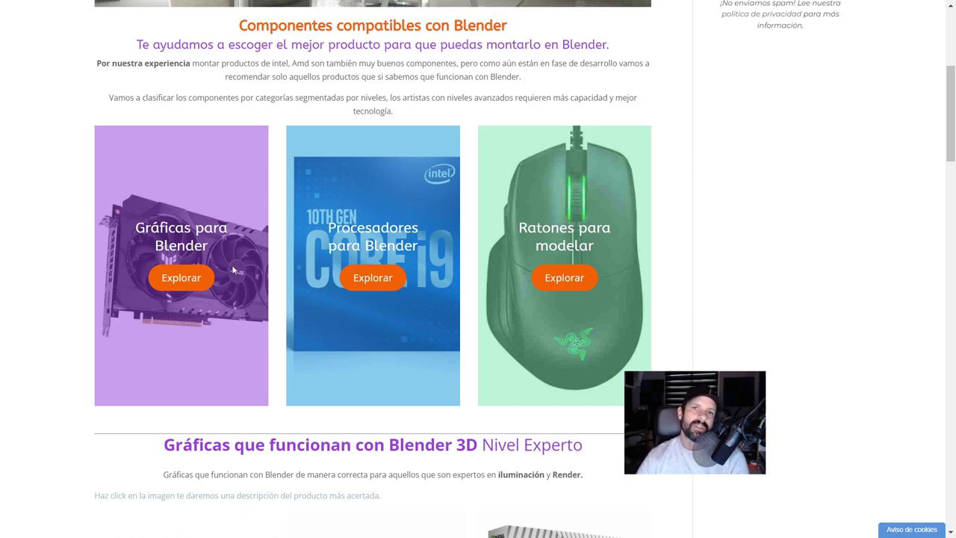
scroll(232, 264, down, 4)
scroll(376, 300, up, 2)
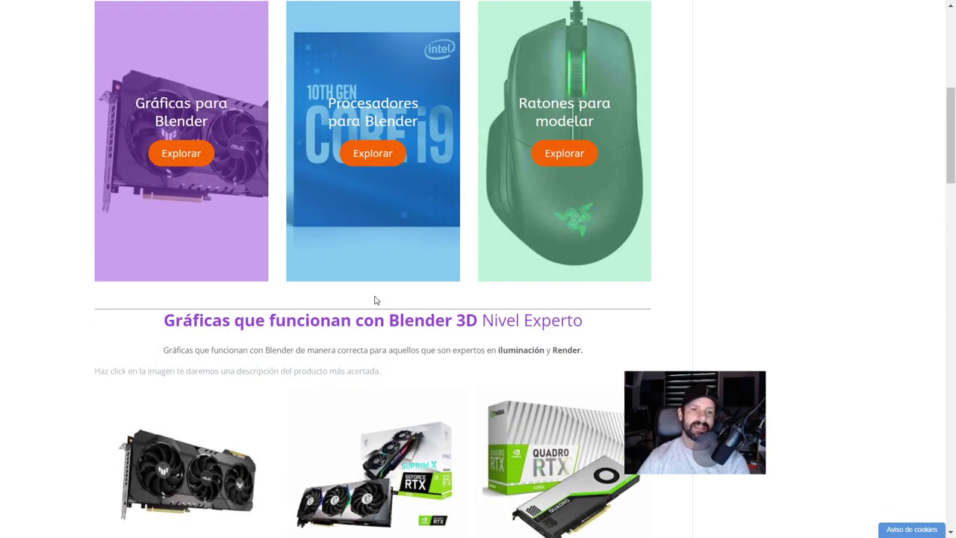
scroll(505, 312, down, 3)
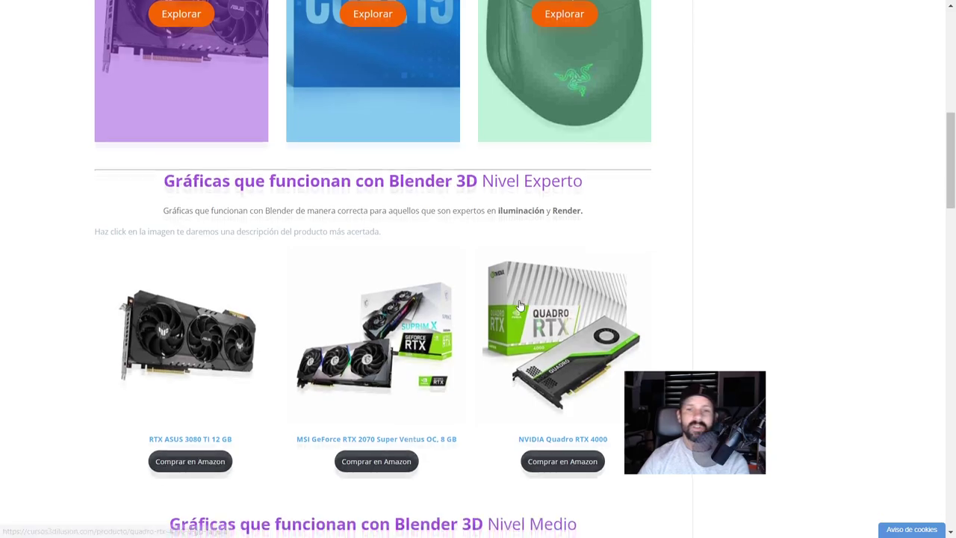
scroll(520, 306, down, 3)
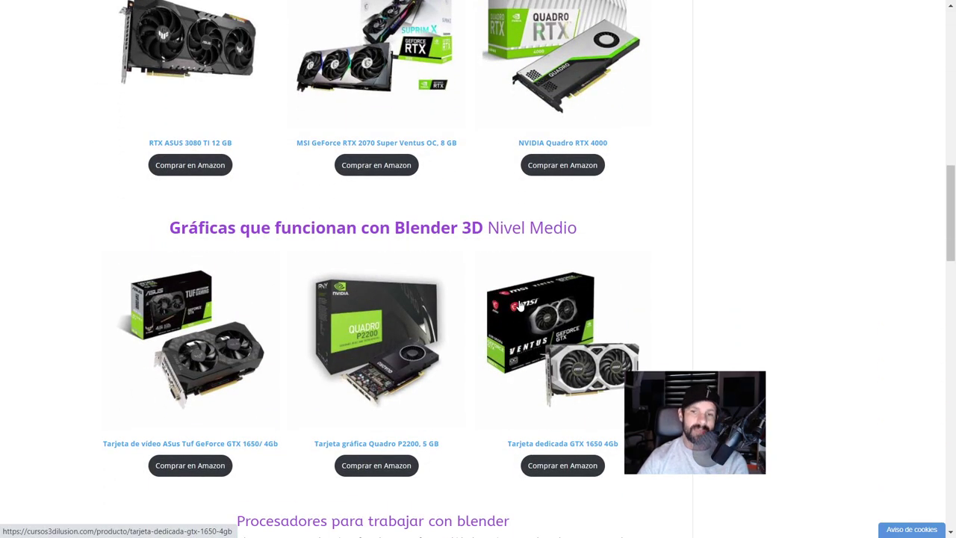
scroll(520, 305, down, 3)
scroll(521, 305, down, 3)
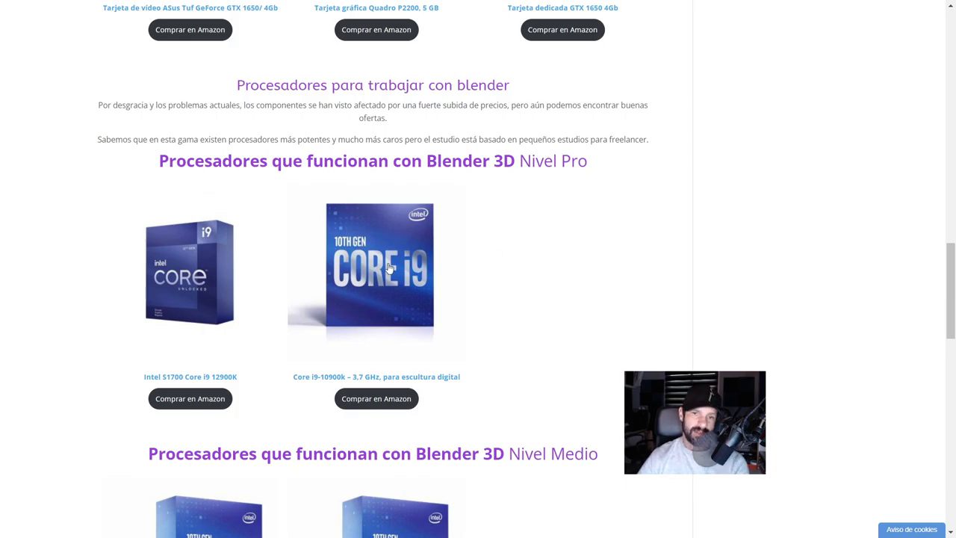
scroll(308, 276, down, 3)
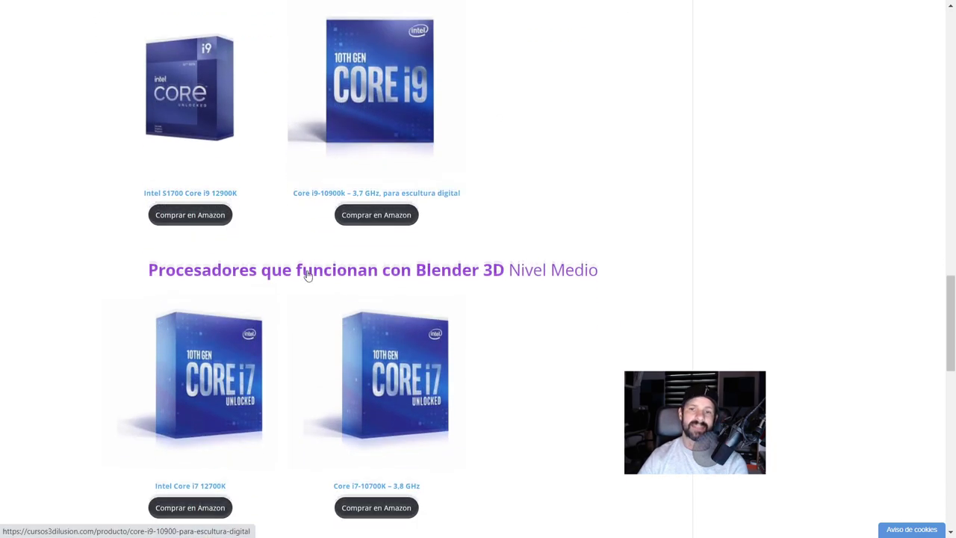
scroll(527, 336, up, 2)
scroll(526, 337, up, 3)
scroll(527, 336, up, 4)
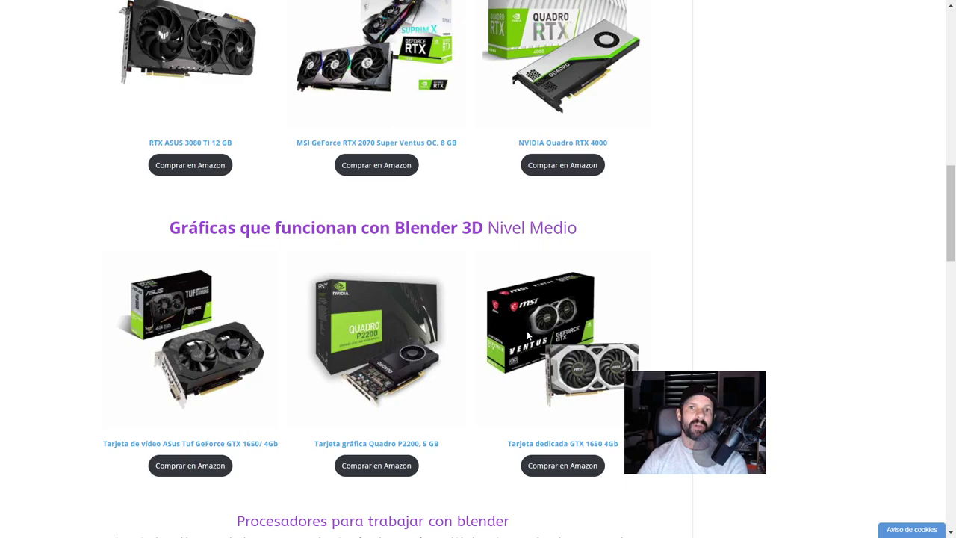
scroll(527, 337, up, 2)
scroll(527, 336, up, 2)
scroll(528, 336, up, 2)
scroll(528, 337, up, 2)
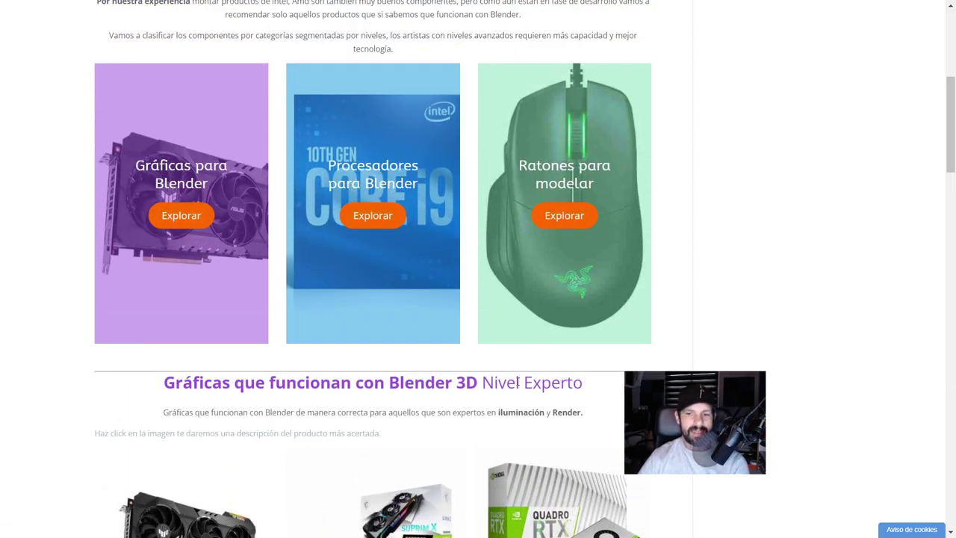
scroll(518, 382, up, 2)
scroll(519, 383, down, 4)
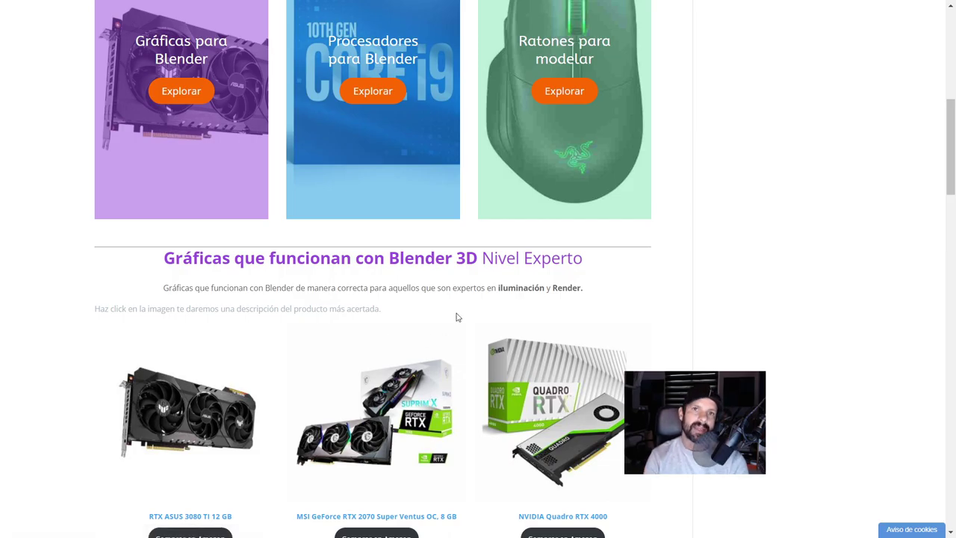
scroll(457, 318, down, 5)
scroll(441, 269, up, 2)
scroll(436, 256, up, 4)
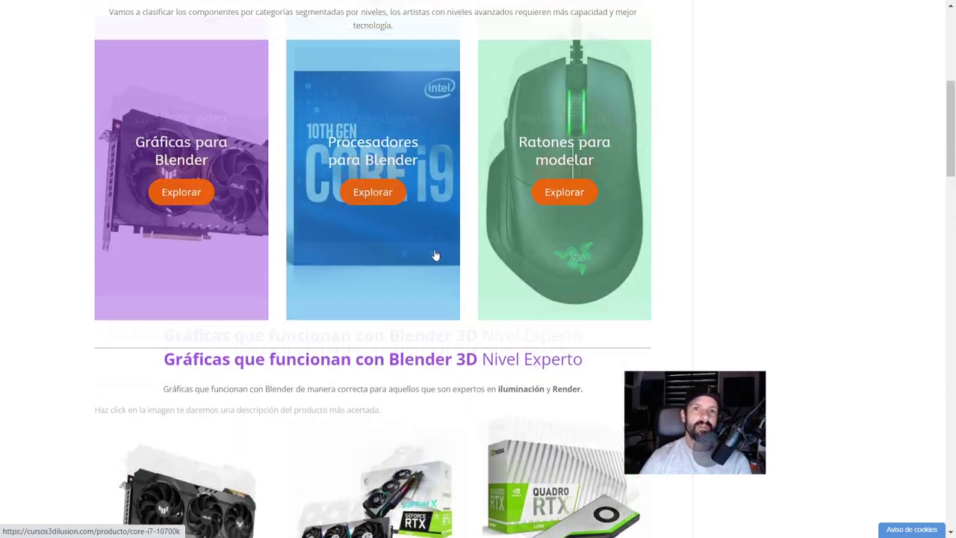
scroll(435, 255, up, 5)
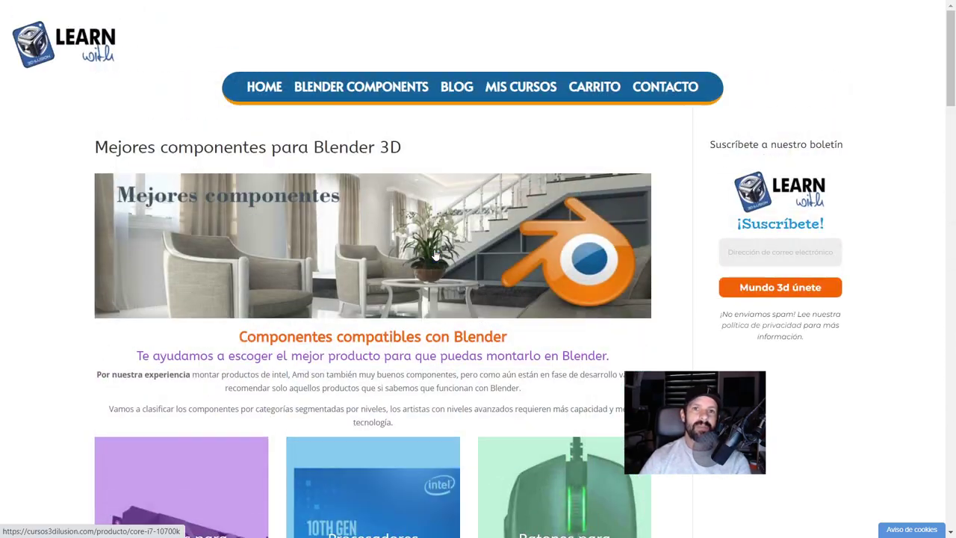
Go to the site's HOME page and scroll its Blender course banner
click(273, 88)
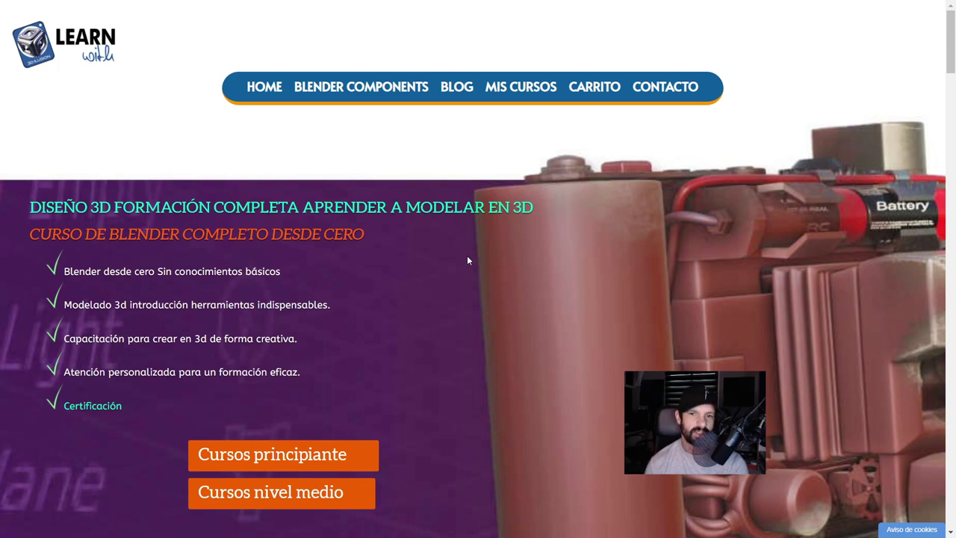
scroll(336, 343, down, 1)
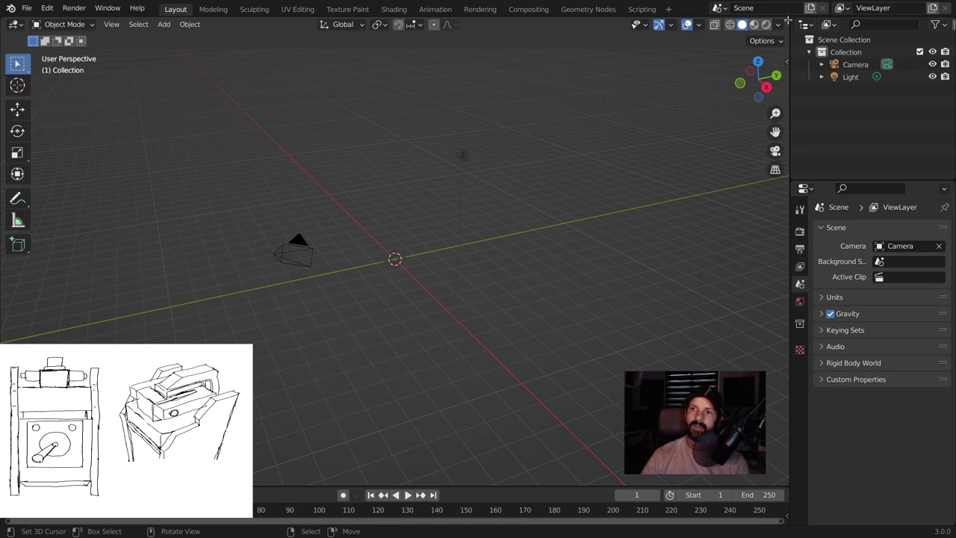
Split the 3D view and turn the right-hand area into an Image Editor
drag(769, 32, 564, 30)
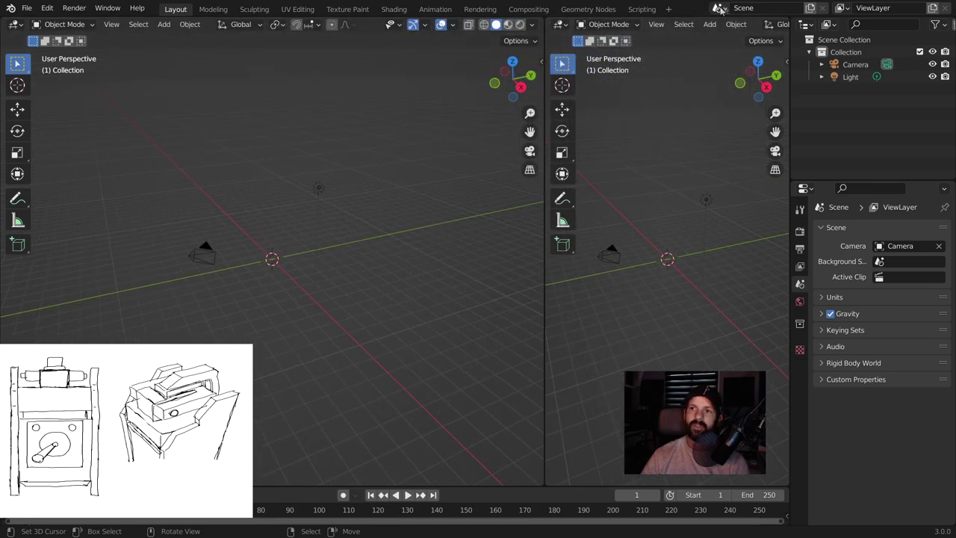
click(562, 26)
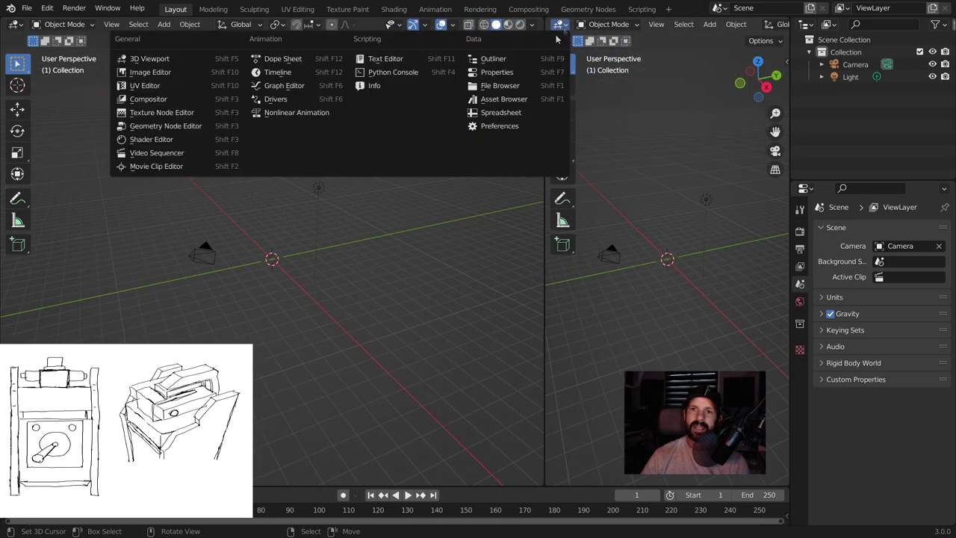
click(156, 73)
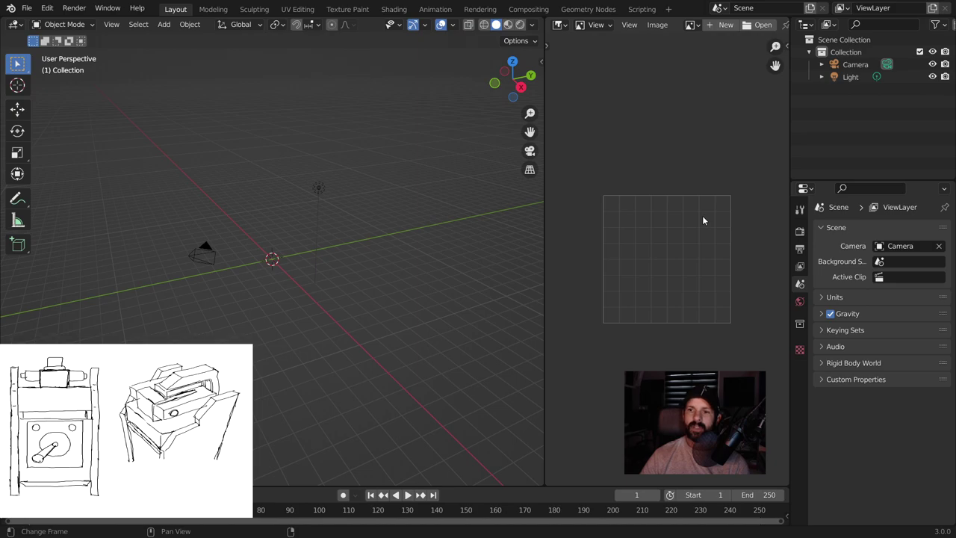
Split the image editor into top and bottom areas and load ref fot.png
drag(789, 16, 748, 127)
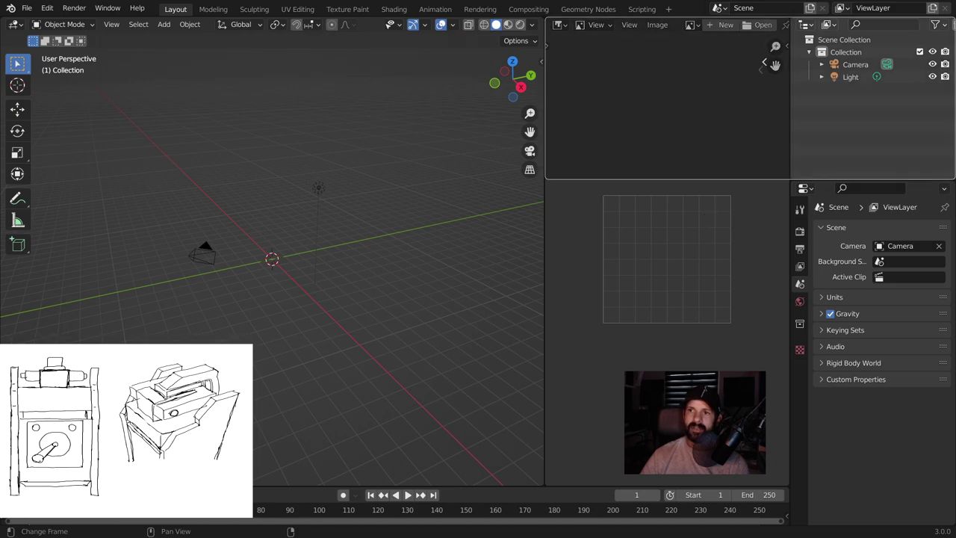
middle_drag(692, 210, 681, 197)
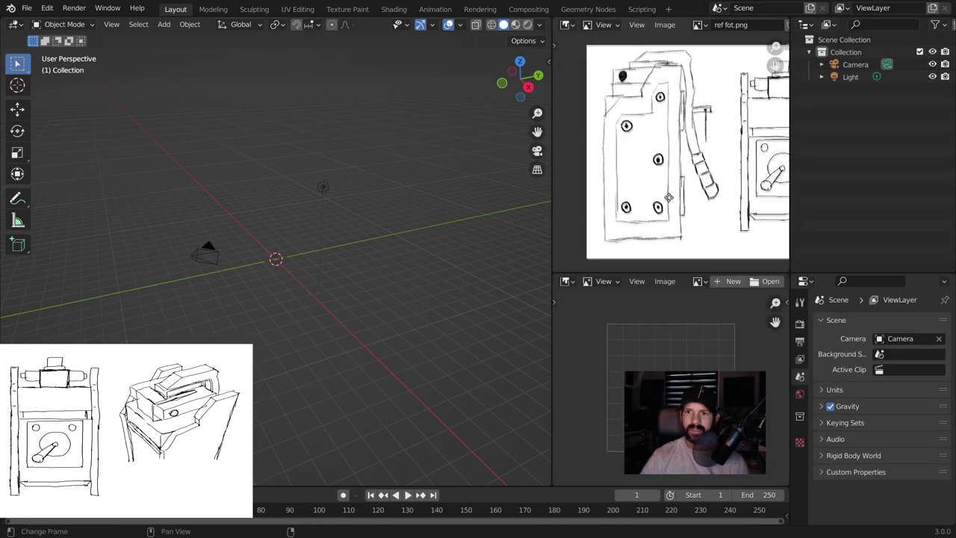
click(765, 281)
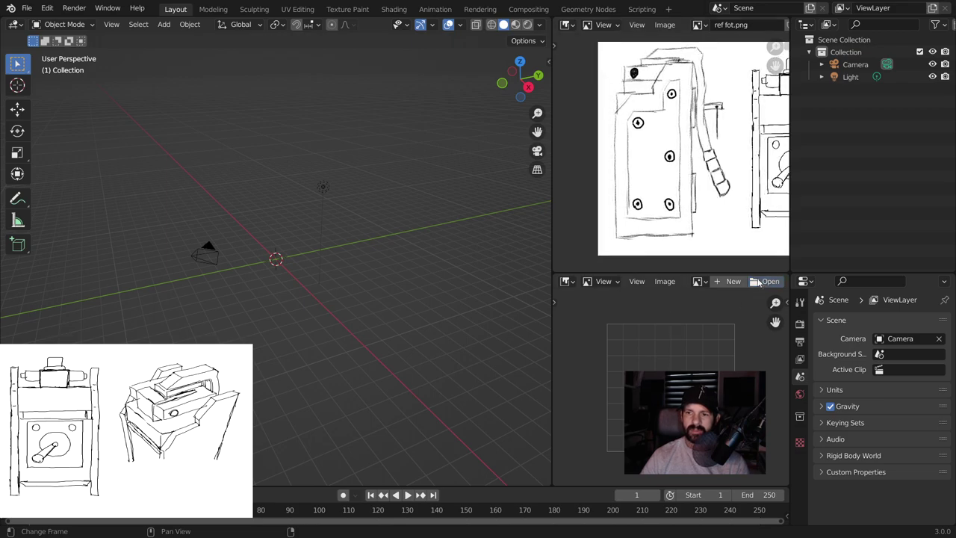
click(224, 363)
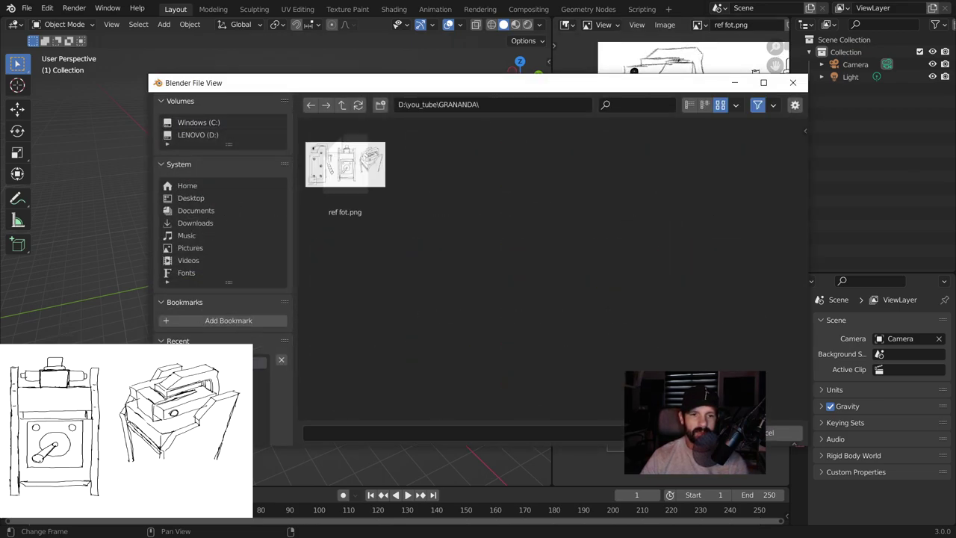
double_click(329, 171)
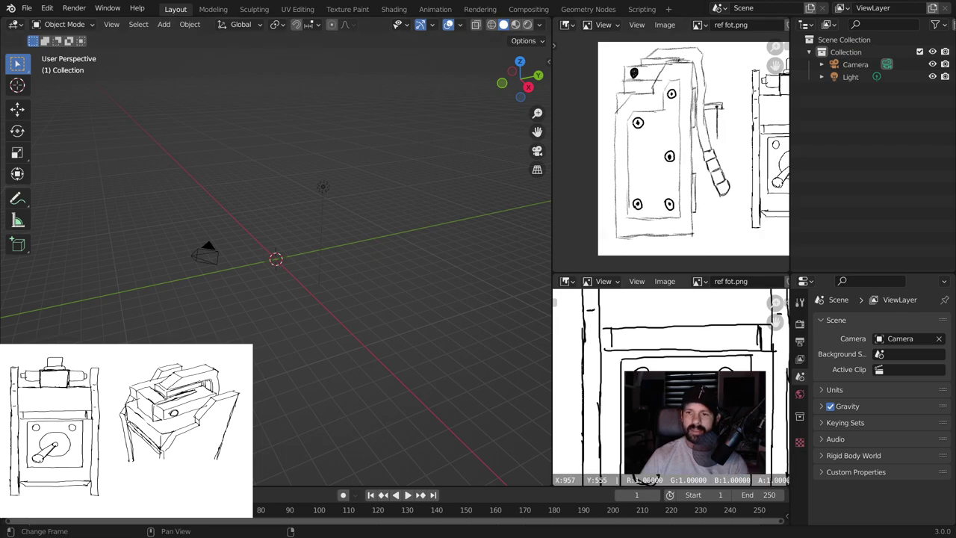
Zoom and pan both reference sketches to frame them, then widen the 3D view
drag(567, 352, 647, 320)
scroll(609, 346, down, 2)
scroll(609, 346, down, 2)
scroll(609, 346, down, 2)
scroll(609, 346, down, 1)
middle_drag(609, 346, 620, 350)
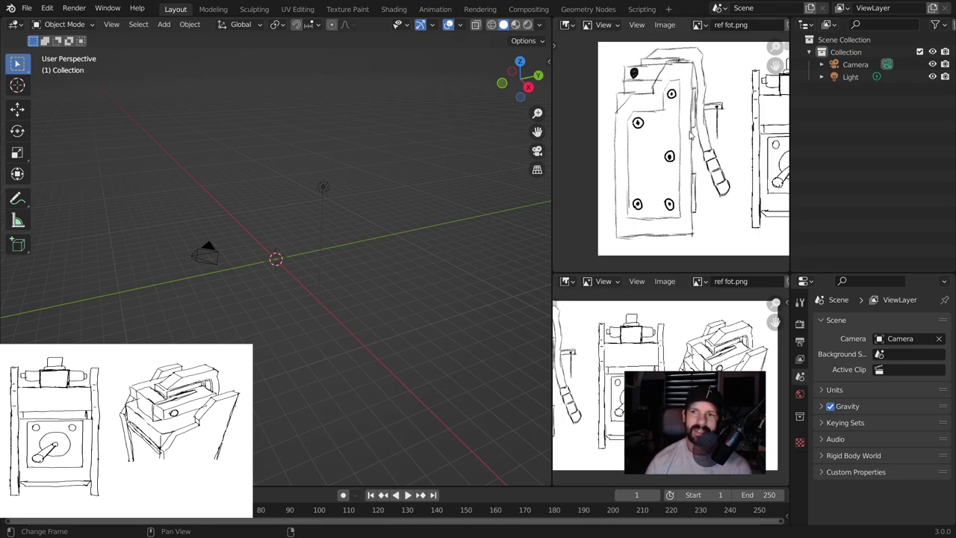
scroll(690, 134, up, 1)
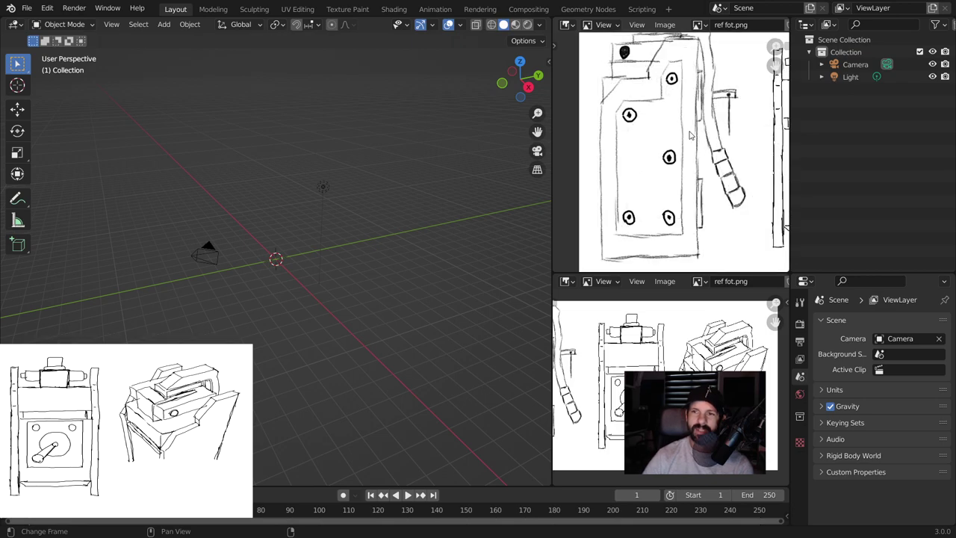
middle_drag(690, 134, 686, 147)
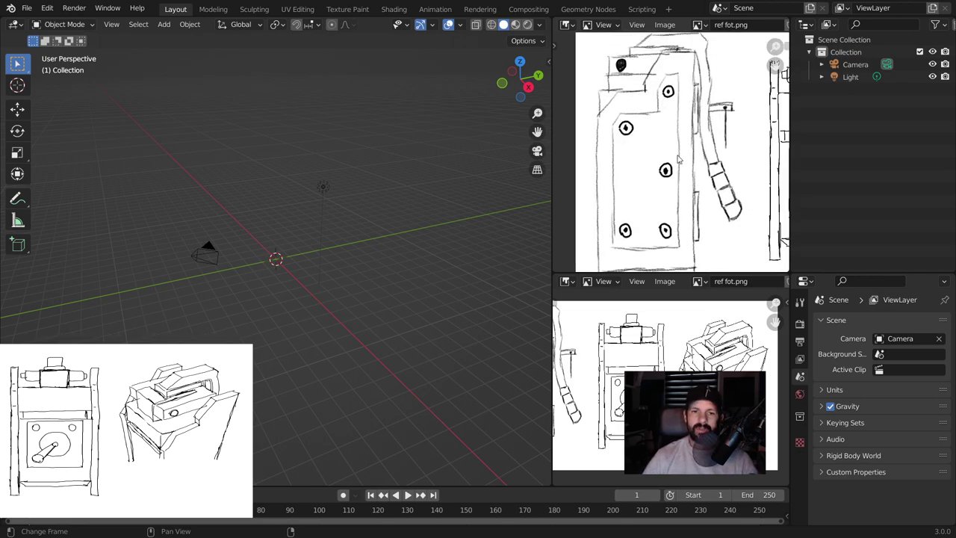
middle_drag(342, 268, 351, 263)
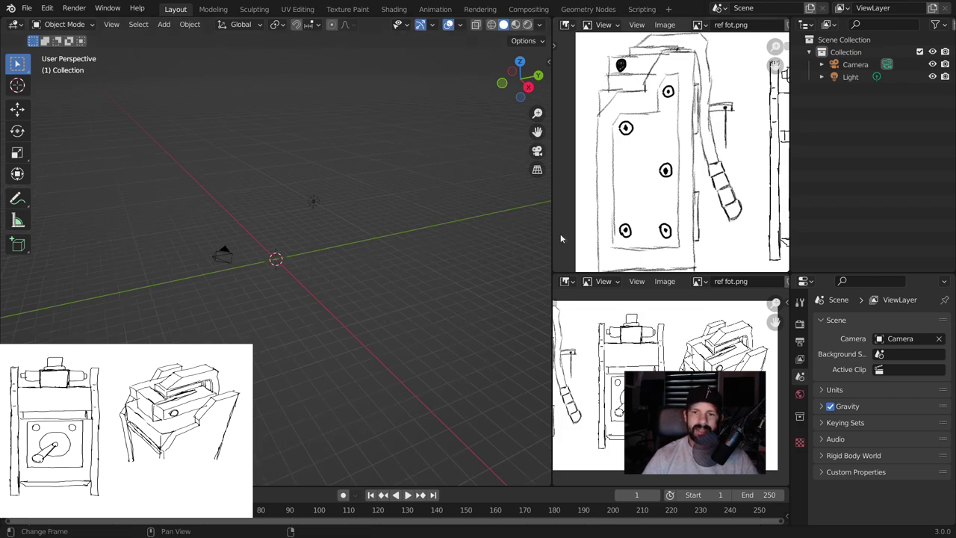
drag(552, 232, 600, 238)
In front view, add a cube at the origin and scale it up to about 1.97
key(KP_1)
key(shift+a)
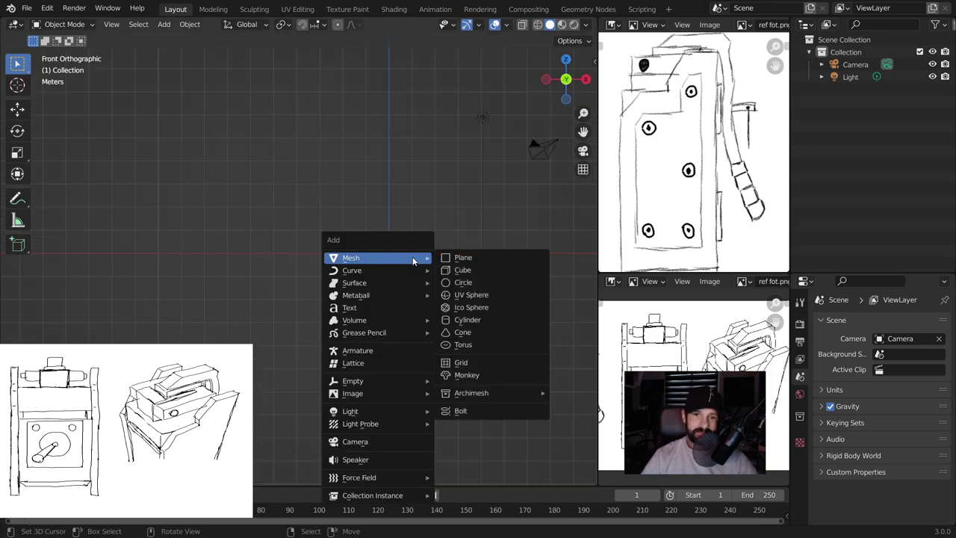
click(469, 270)
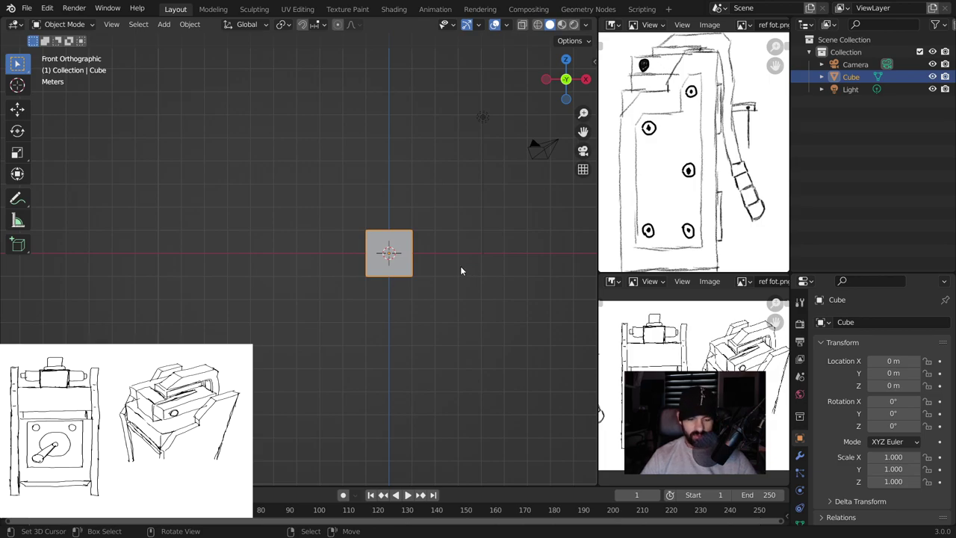
key(s)
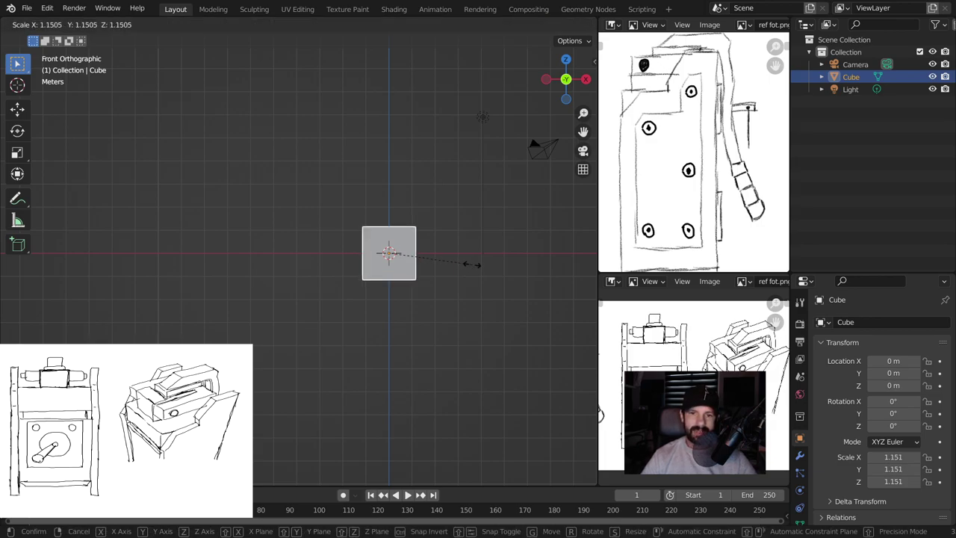
click(532, 275)
Stretch the cube along Z to 4.512, forming a tall block
key(s)
key(z)
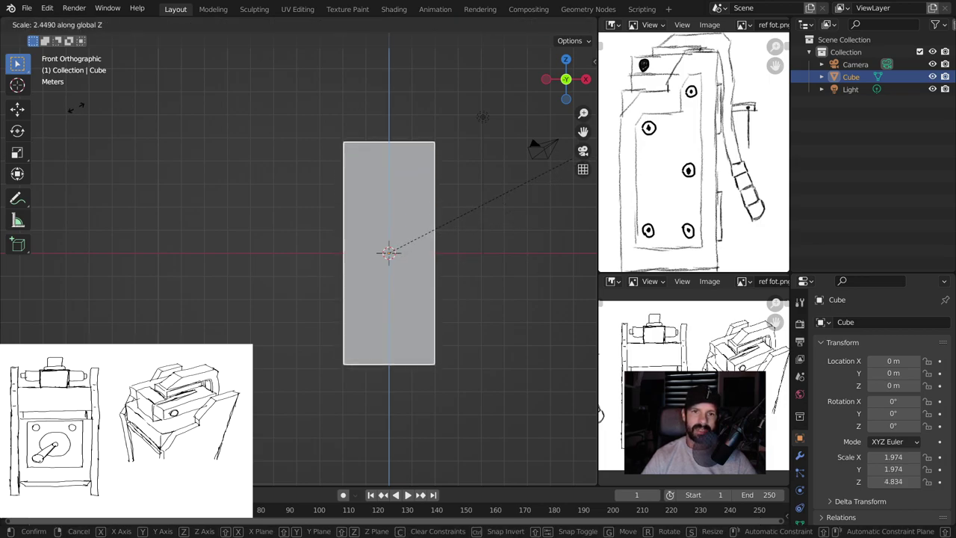
click(59, 121)
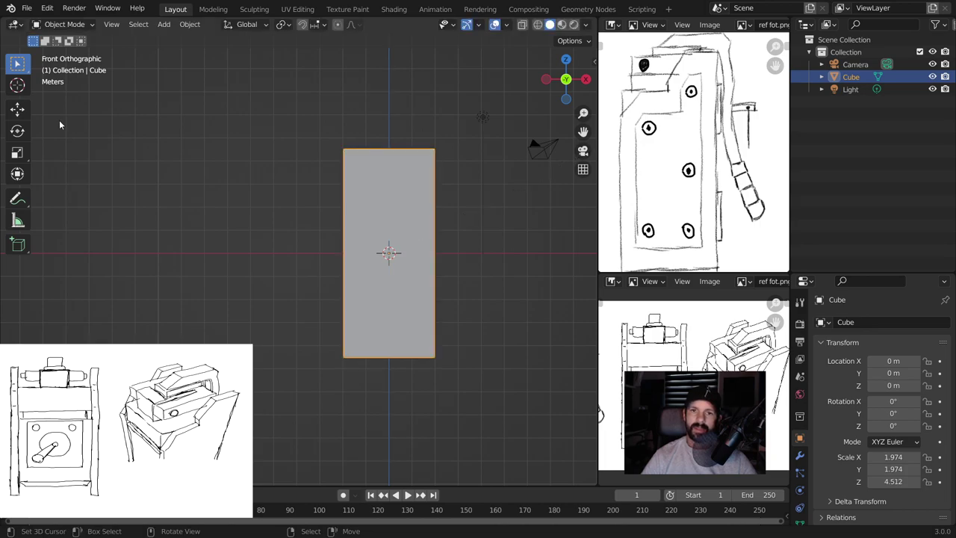
key(Tab)
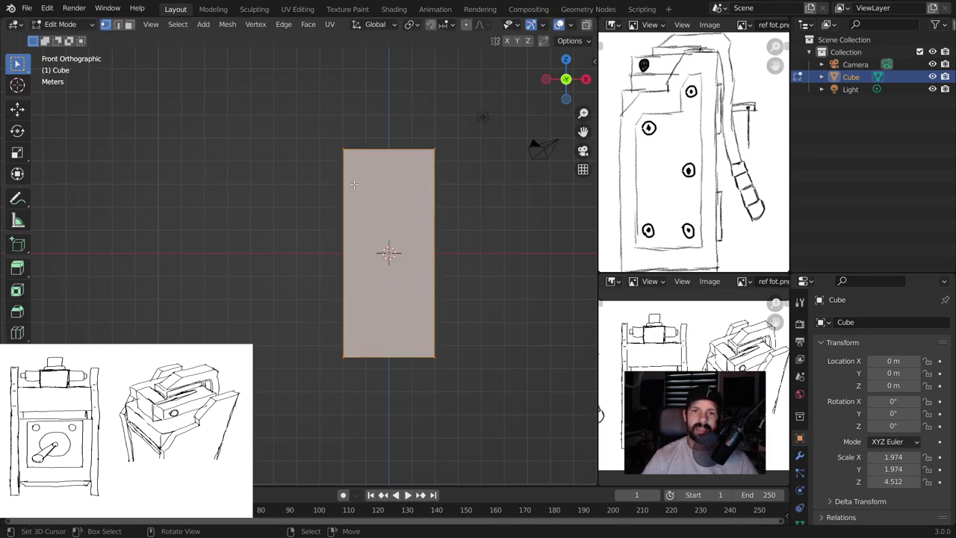
key(Tab)
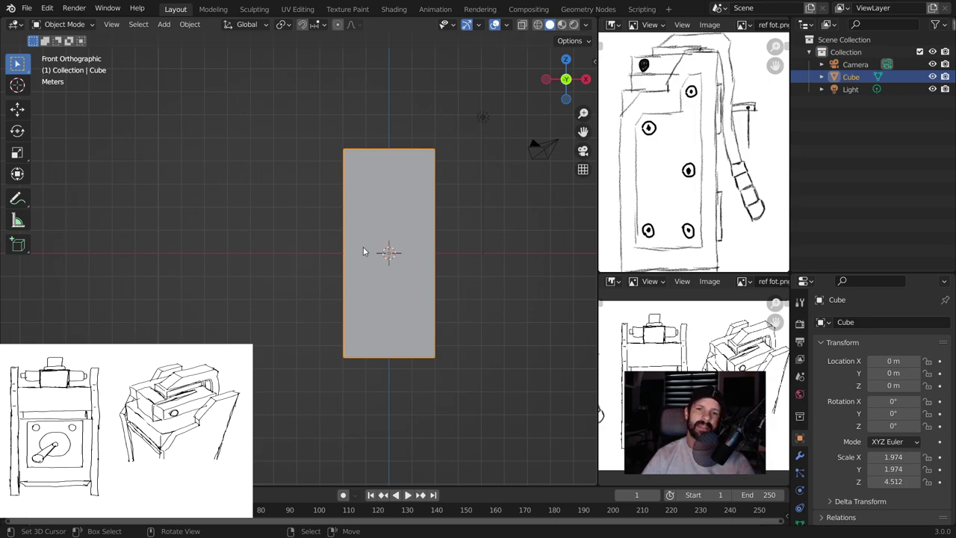
middle_drag(421, 246, 309, 277)
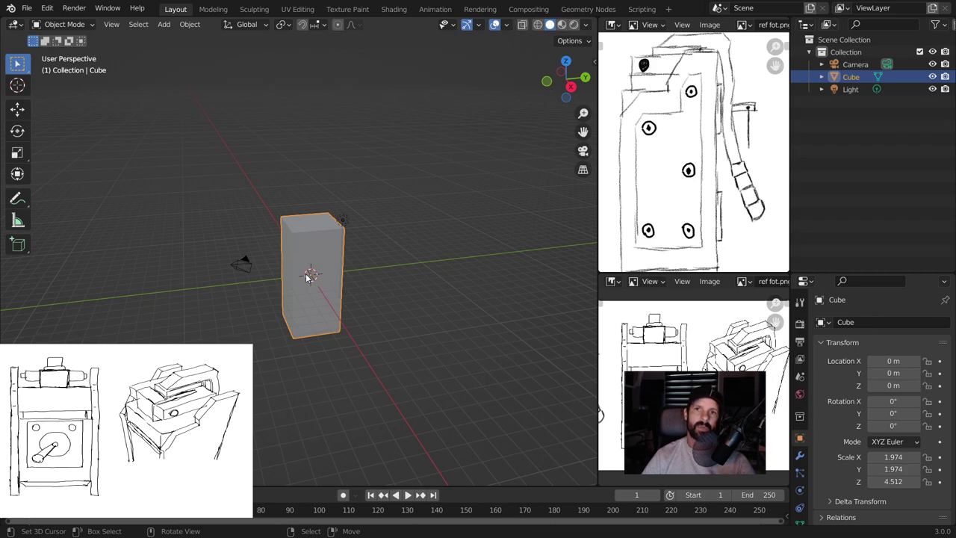
Apply all transforms to the block so its scale reads 1, then view it front orthographic
middle_drag(305, 293, 255, 274)
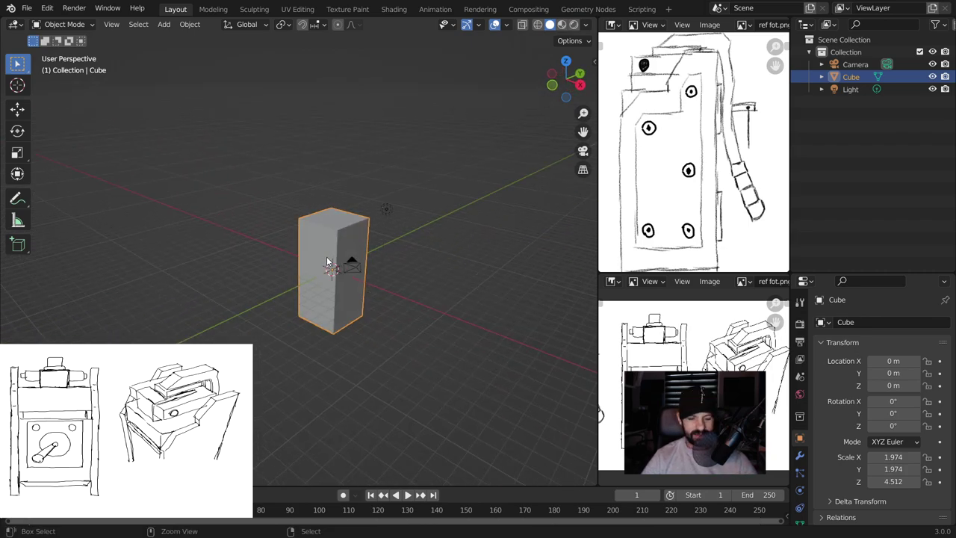
key(ctrl+a)
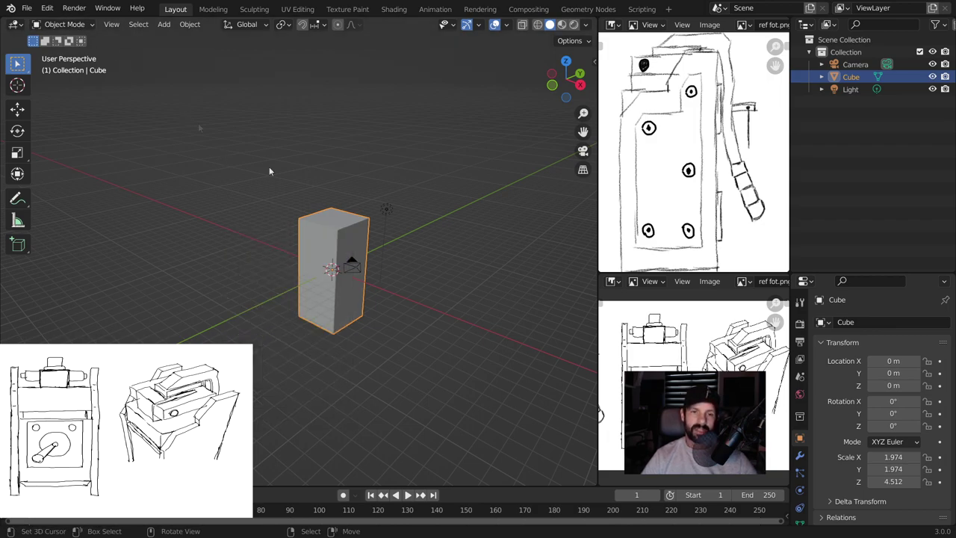
key(ctrl+a)
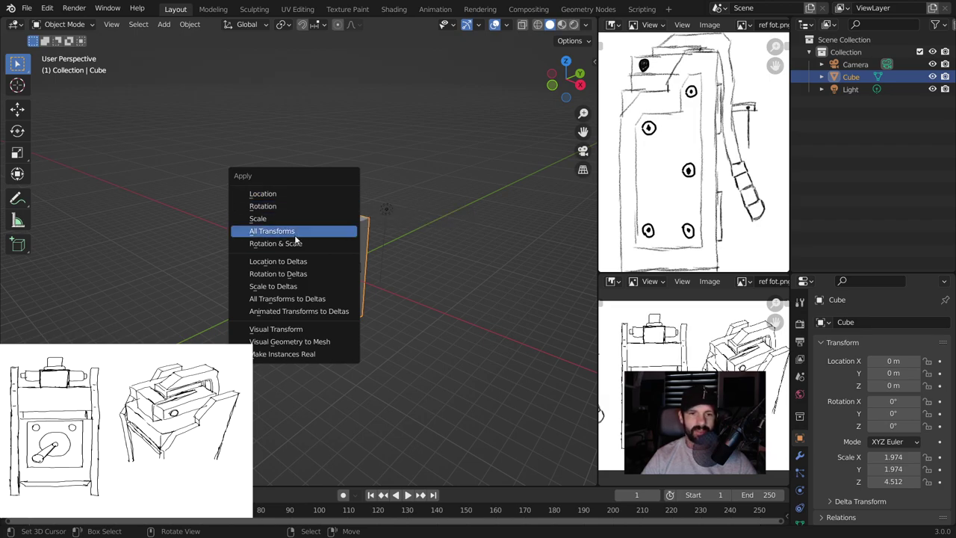
click(272, 234)
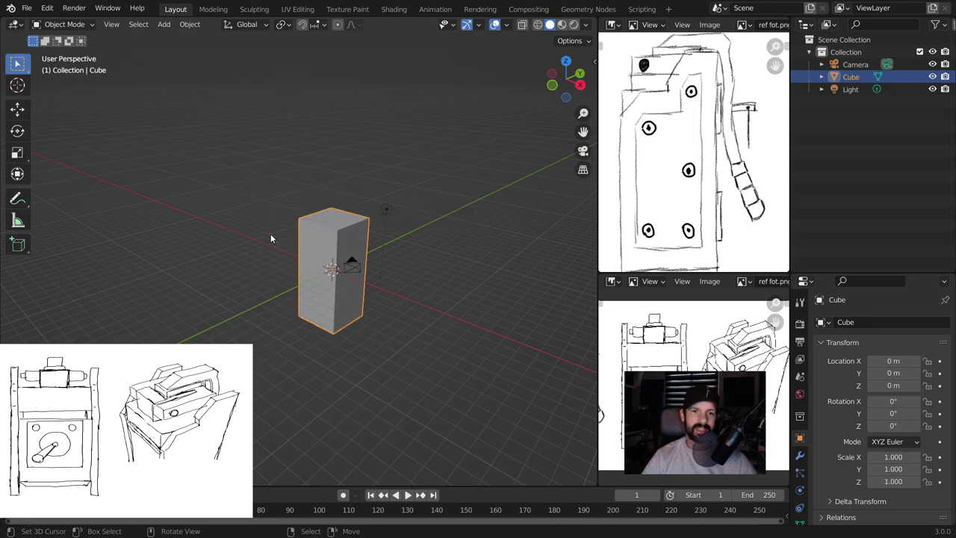
key(KP_5)
key(KP_1)
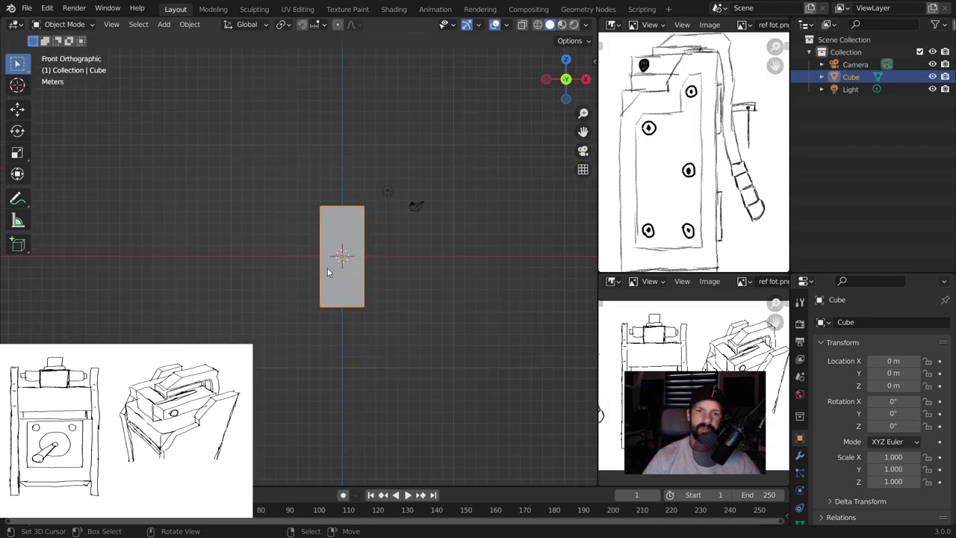
scroll(327, 271, up, 4)
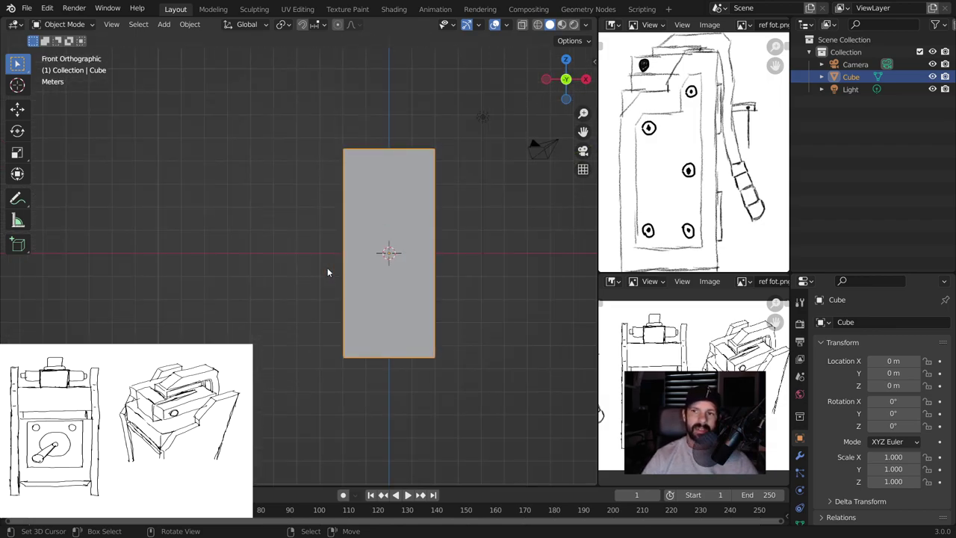
In edge mode, add a loop cut near the block's top and bevel it into a strip
key(Tab)
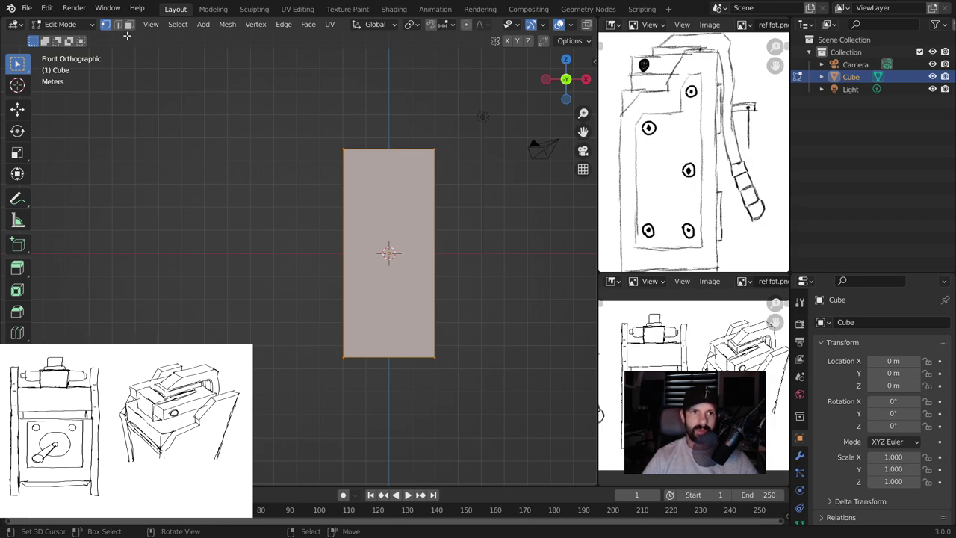
click(118, 24)
key(ctrl+r)
click(351, 234)
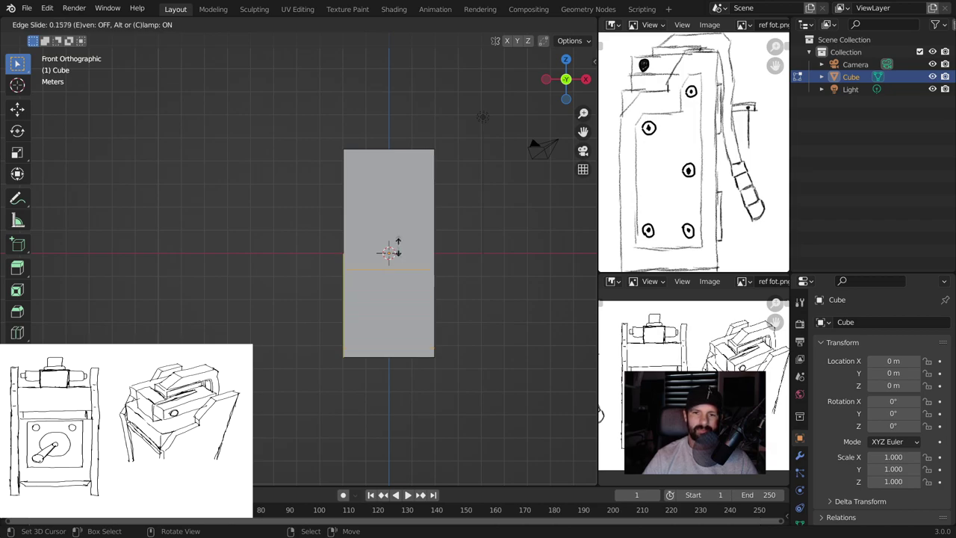
click(407, 185)
scroll(501, 190, up, 1)
key(ctrl+b)
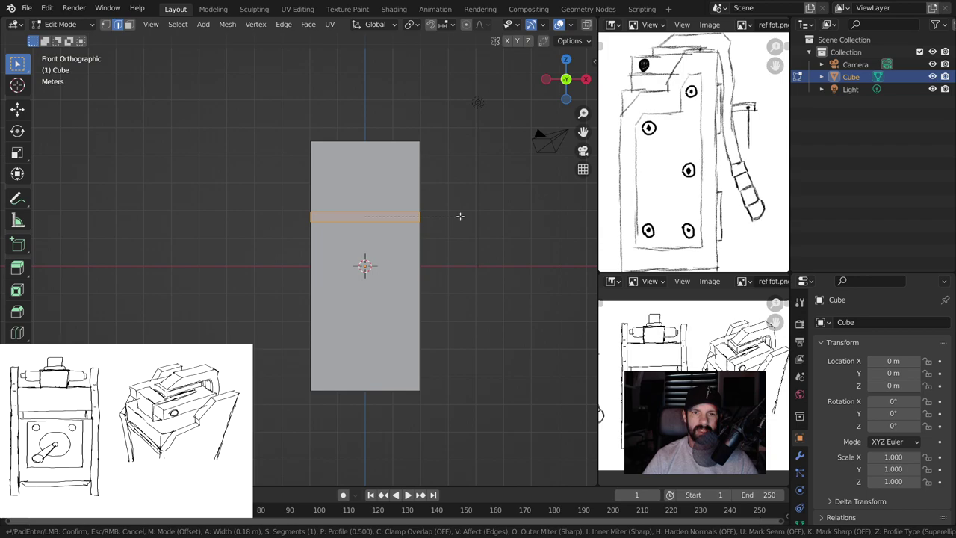
click(461, 217)
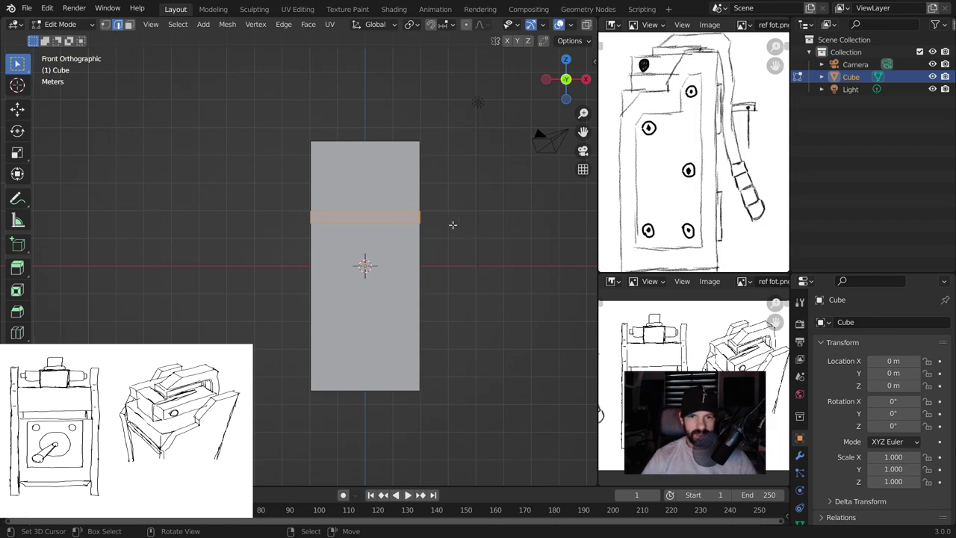
Snap the 3D cursor to the strip and scale the strip inward to 0.9179
key(shift+s)
click(438, 289)
middle_drag(438, 288, 327, 257)
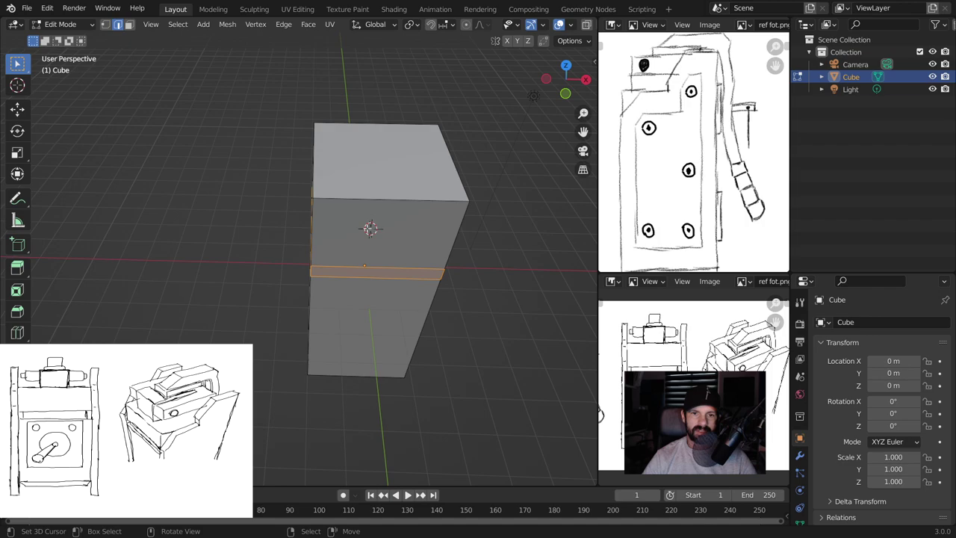
key(s)
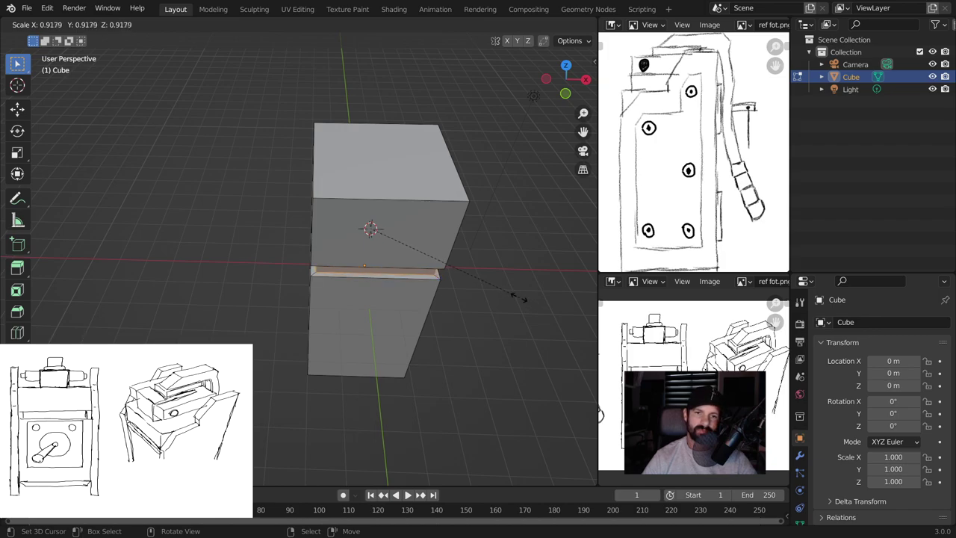
click(523, 299)
mouse_move(517, 294)
middle_down()
mouse_move(513, 263)
mouse_move(409, 240)
middle_up()
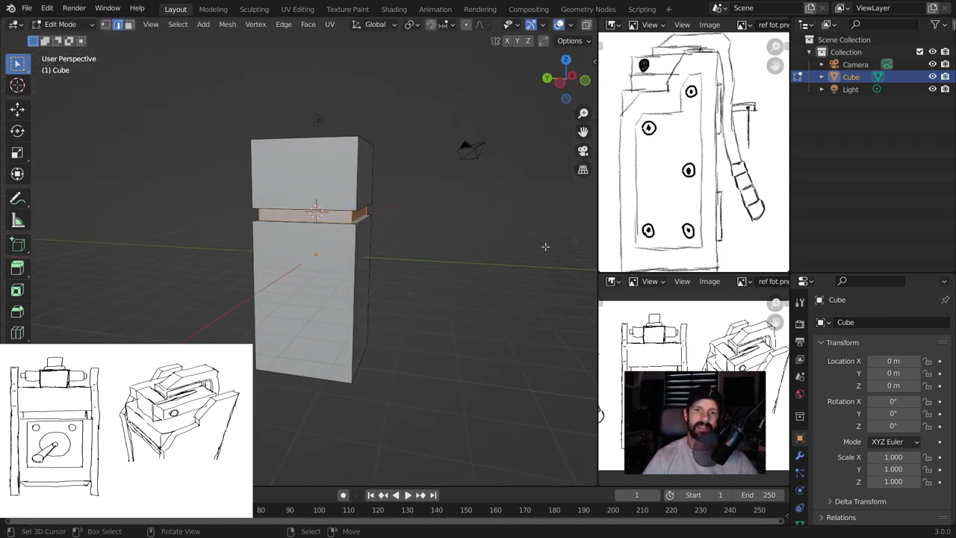
key(KP_1)
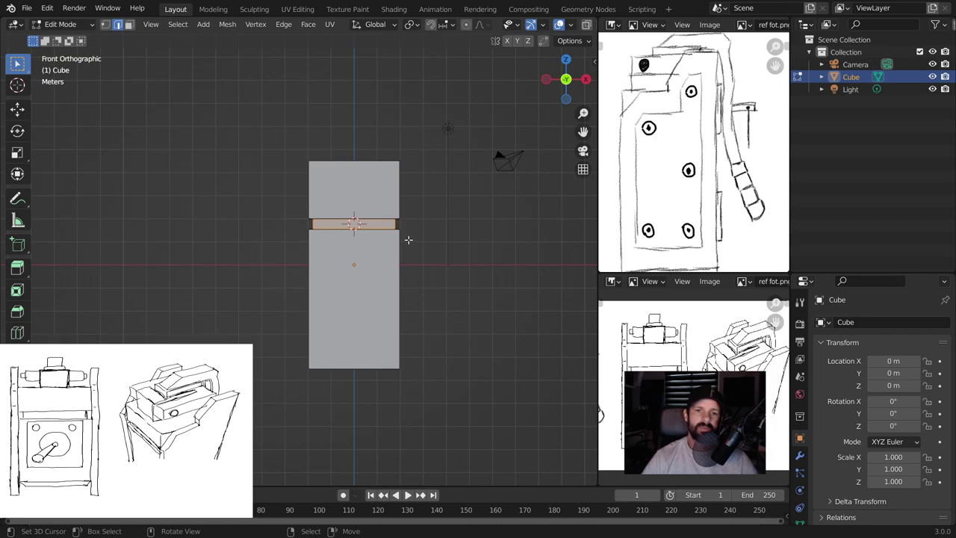
shift+middle_drag(348, 266, 329, 288)
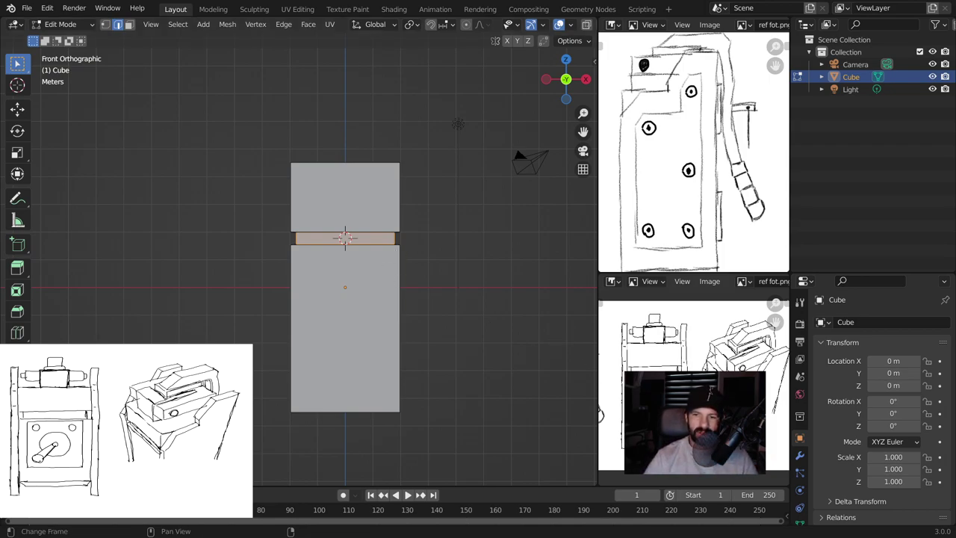
click(130, 25)
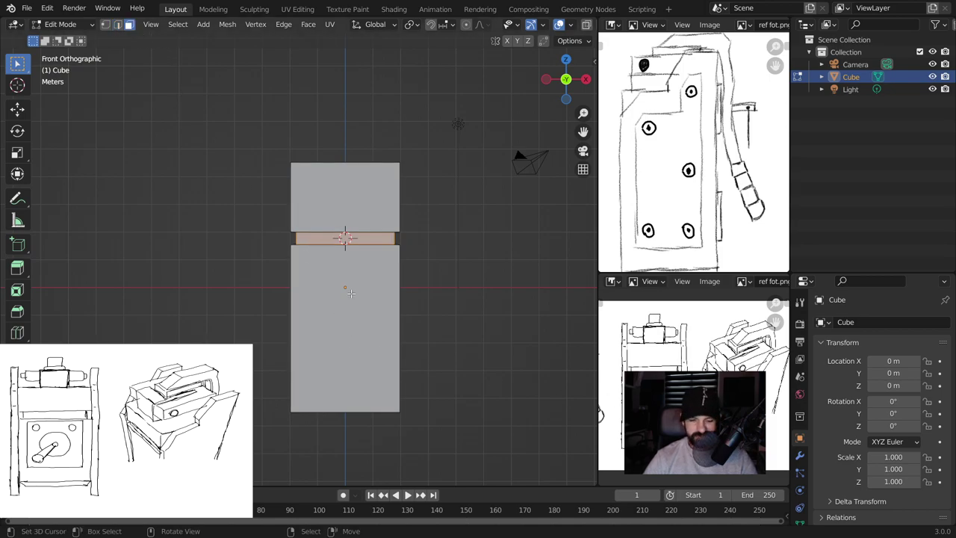
Add two loop cuts on the lower section, one below the band and one near the bottom
key(ctrl+r)
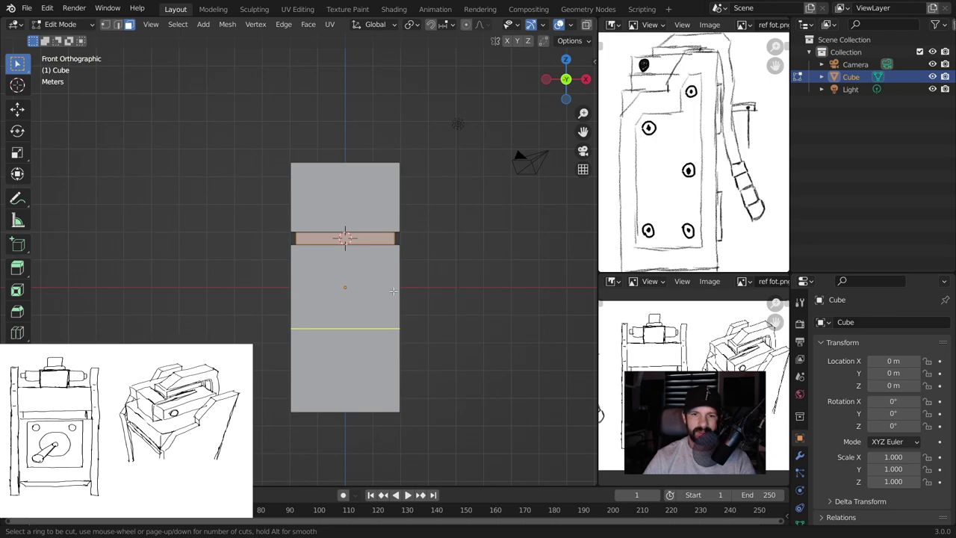
click(394, 290)
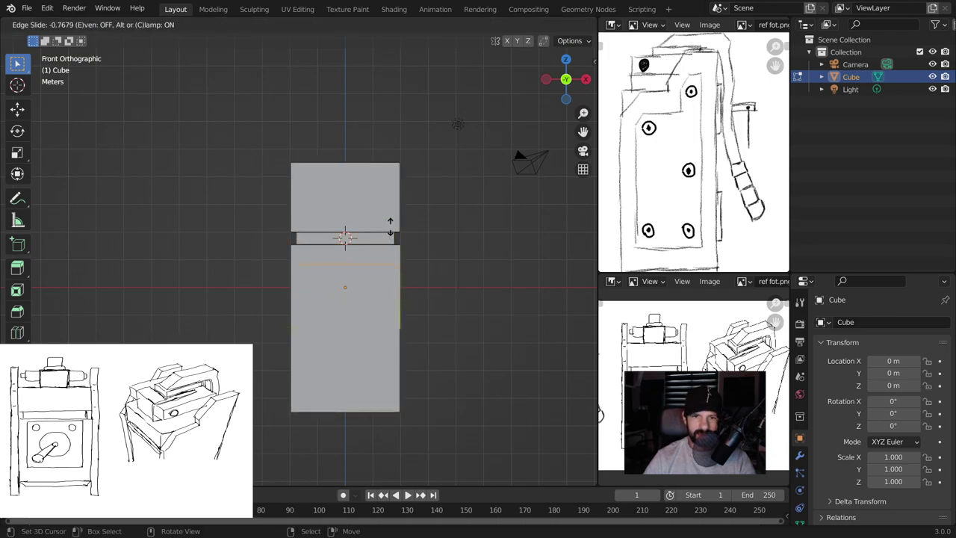
click(387, 222)
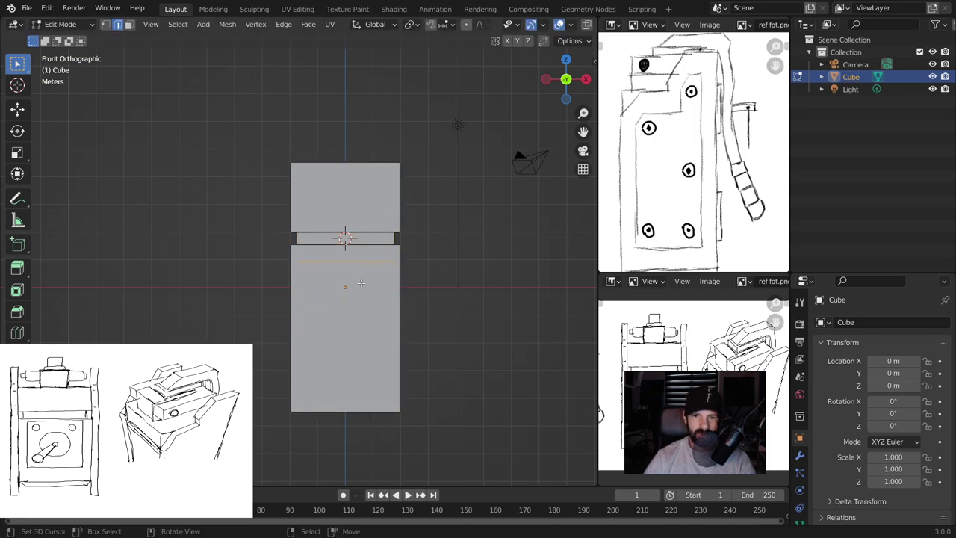
key(ctrl+r)
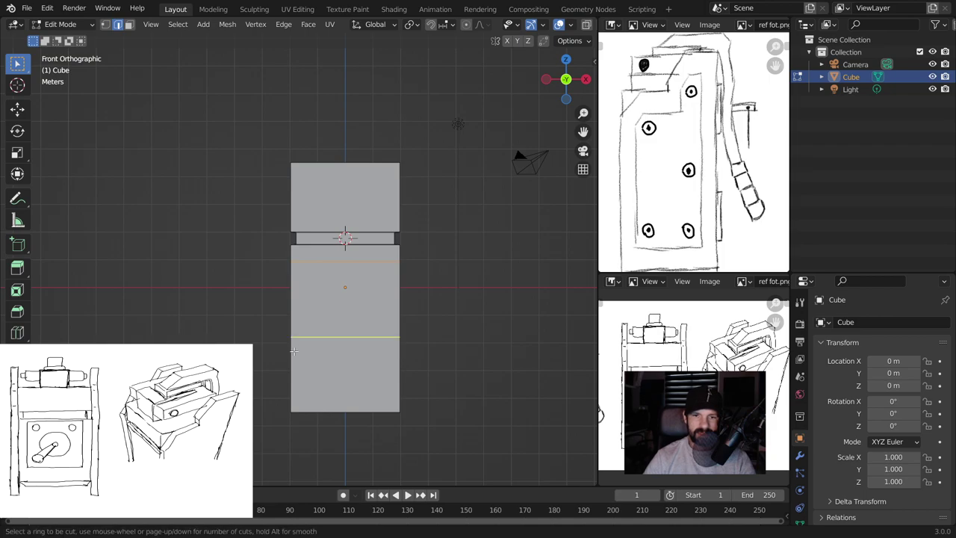
click(297, 352)
click(306, 381)
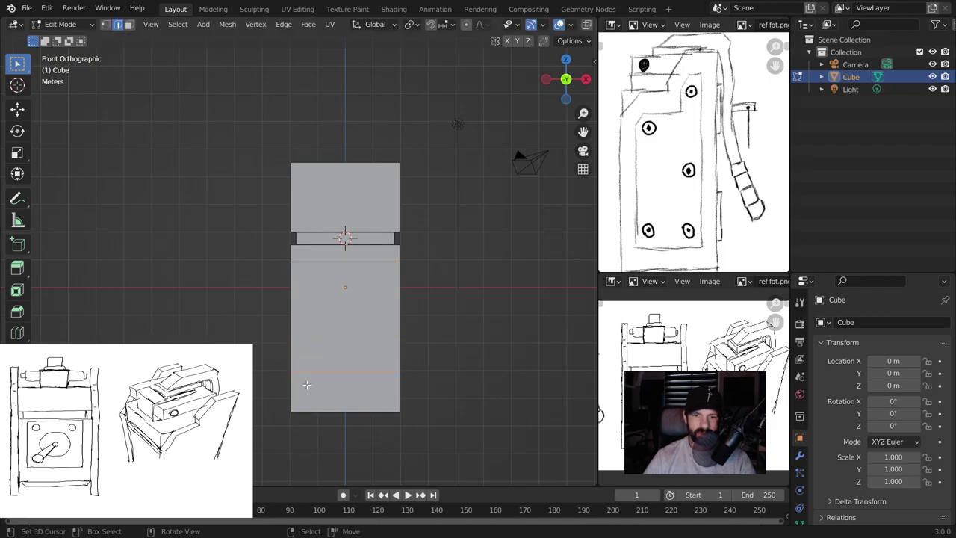
Inset the front face between the new loops and extrude it inward as a sunken panel
click(129, 24)
click(344, 317)
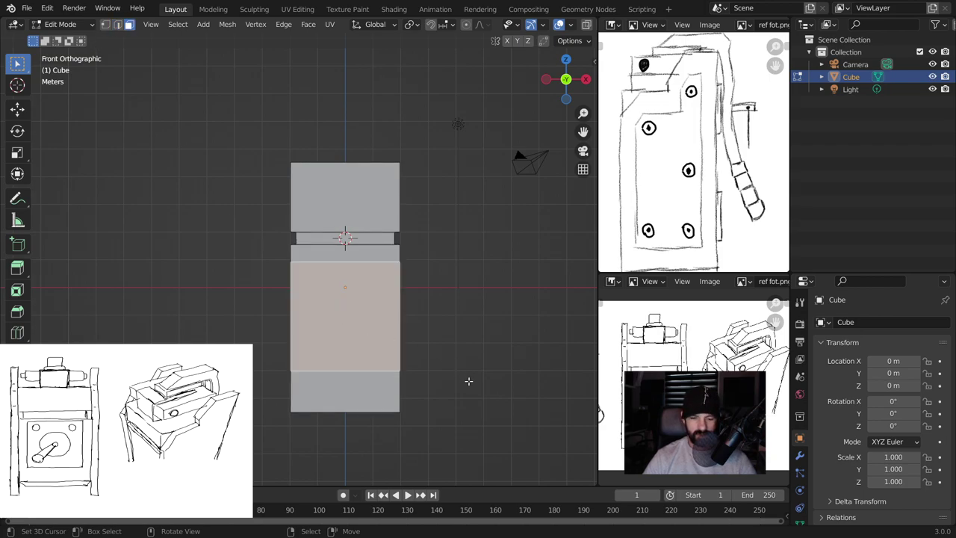
key(i)
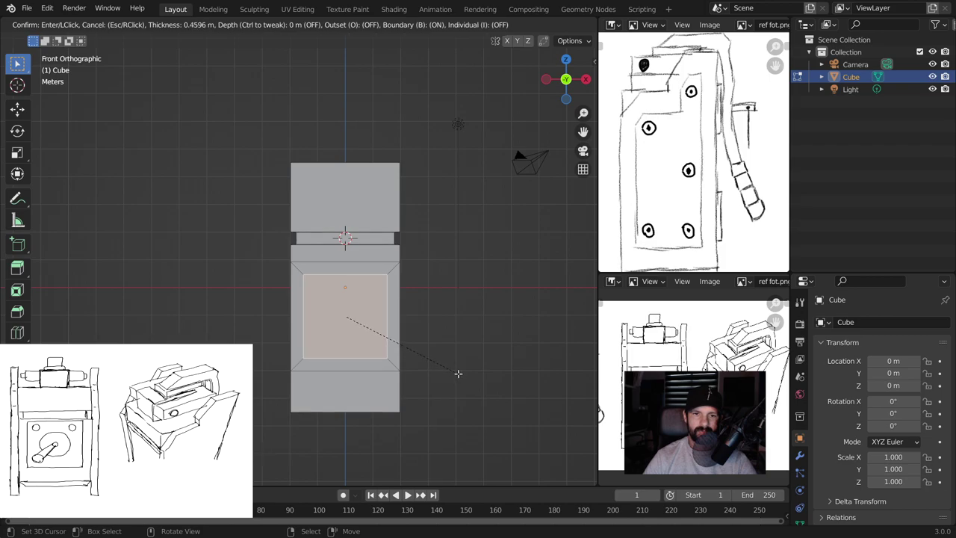
click(457, 374)
middle_drag(457, 373, 367, 320)
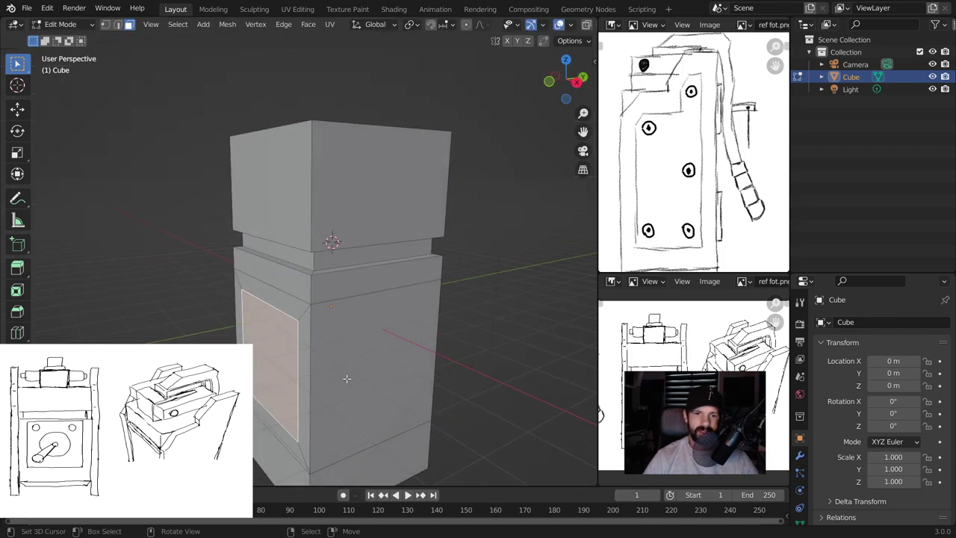
key(e)
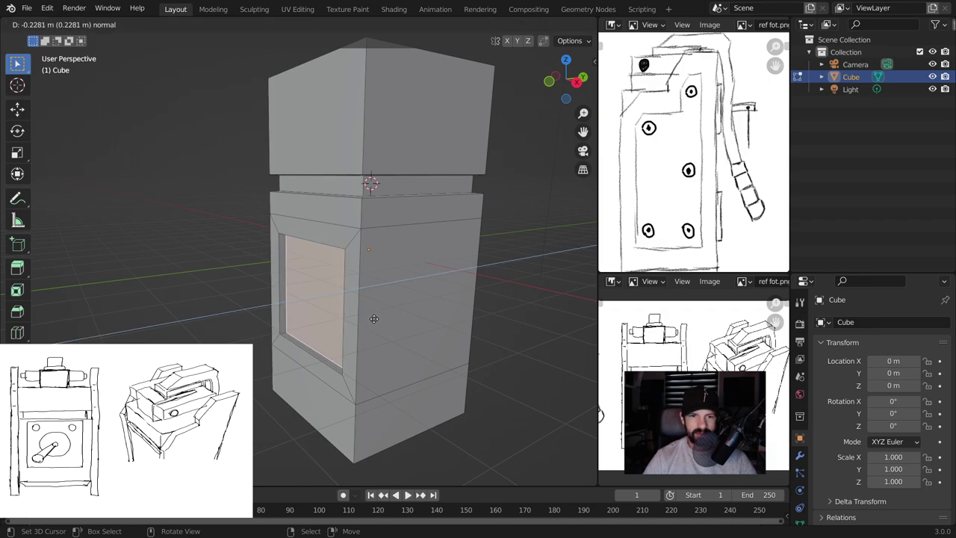
click(372, 317)
middle_drag(372, 318, 354, 314)
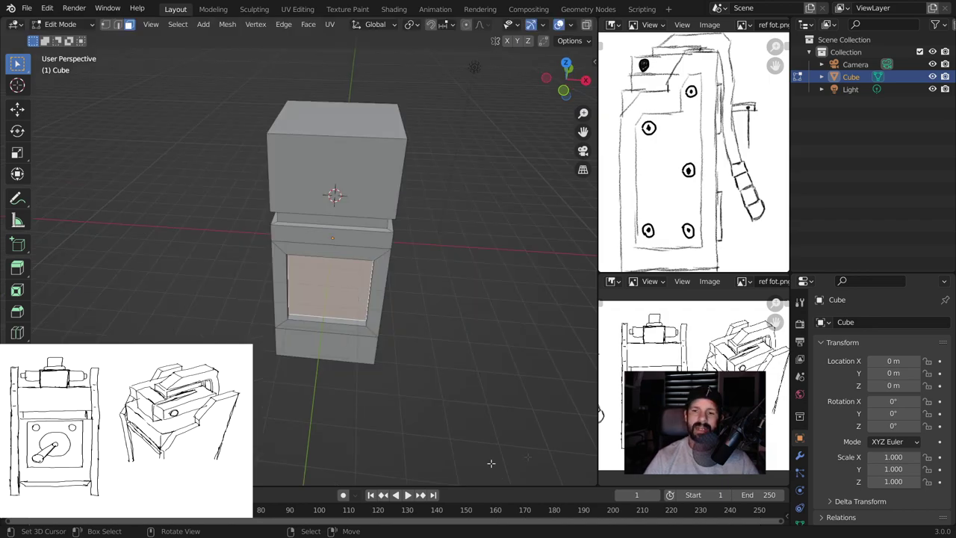
Inset the block's bottom face to add a border
middle_drag(490, 463, 363, 278)
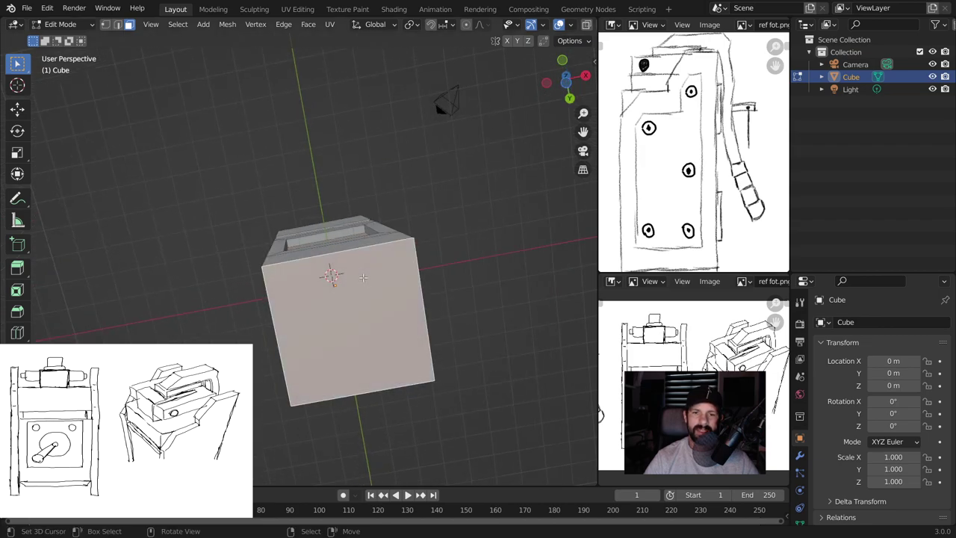
key(i)
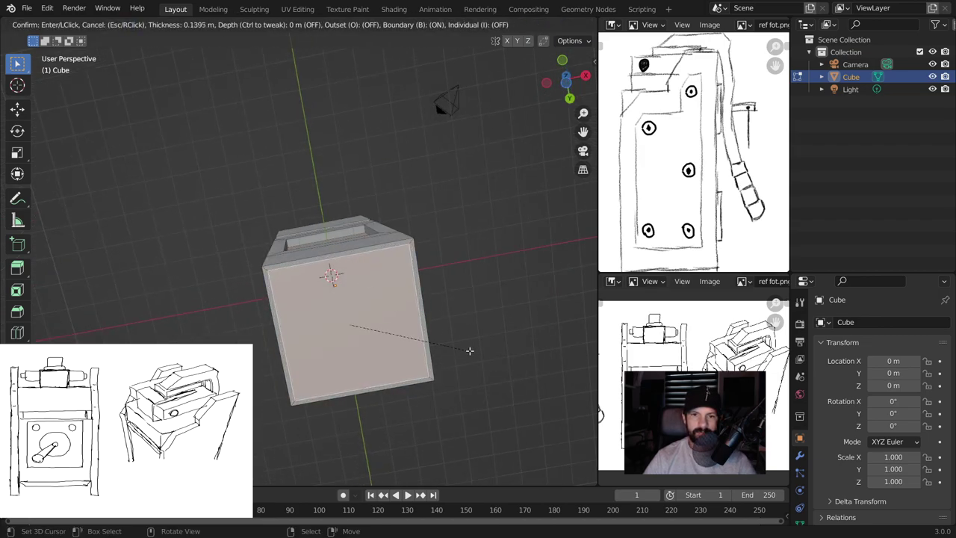
click(464, 348)
mouse_move(464, 349)
middle_down()
mouse_move(385, 414)
mouse_move(377, 403)
middle_up()
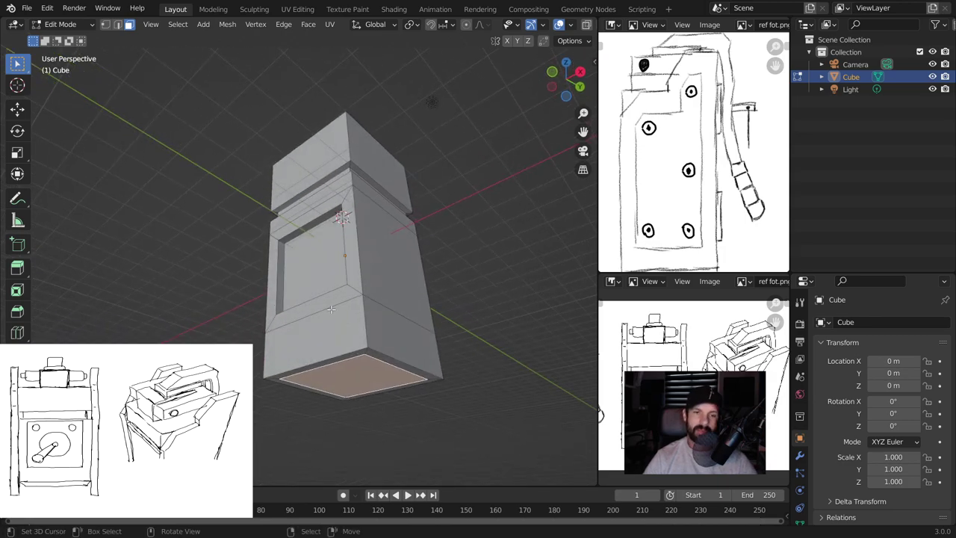
Move the bottom face down along Z to lower it
key(g)
key(z)
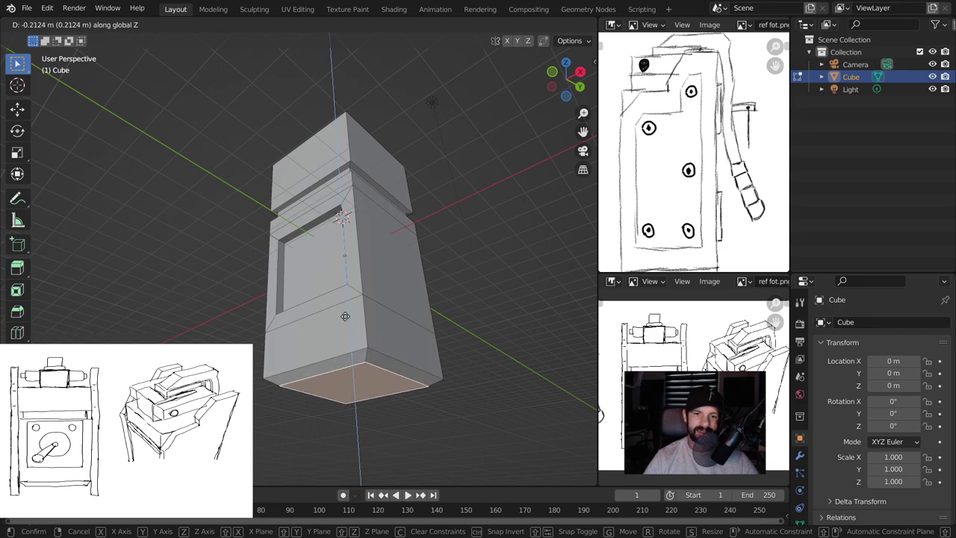
click(349, 313)
middle_drag(349, 314, 378, 288)
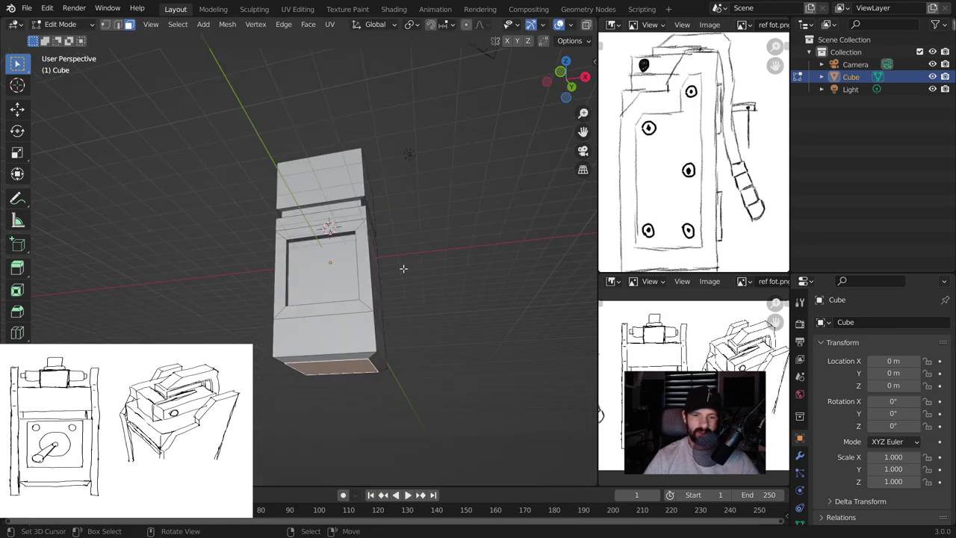
key(g)
key(z)
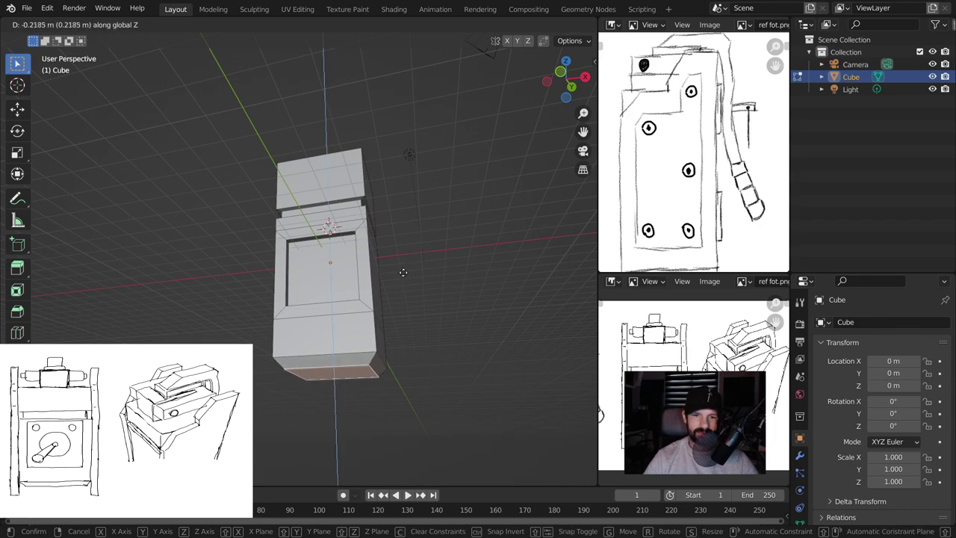
click(403, 272)
middle_drag(444, 231, 453, 272)
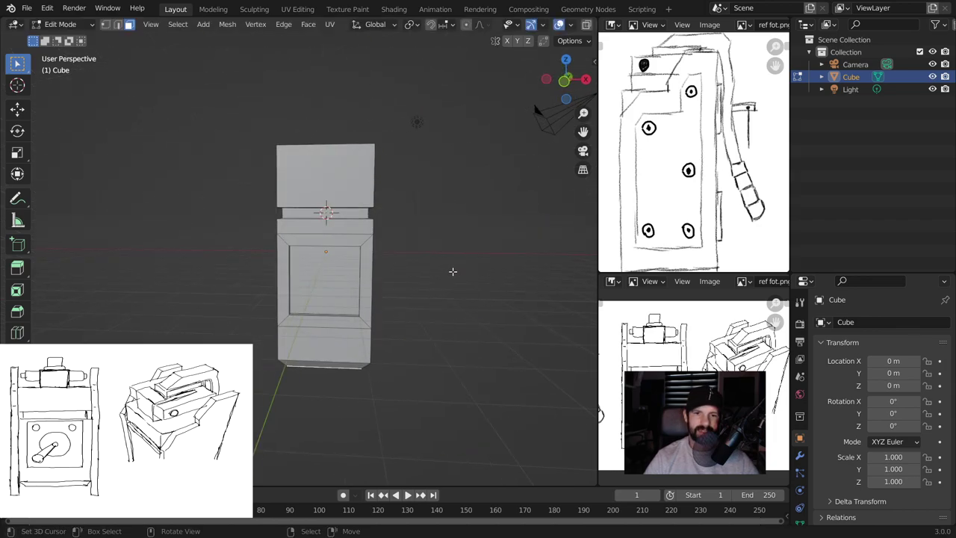
Inset the upper block's top face
middle_drag(401, 256, 444, 234)
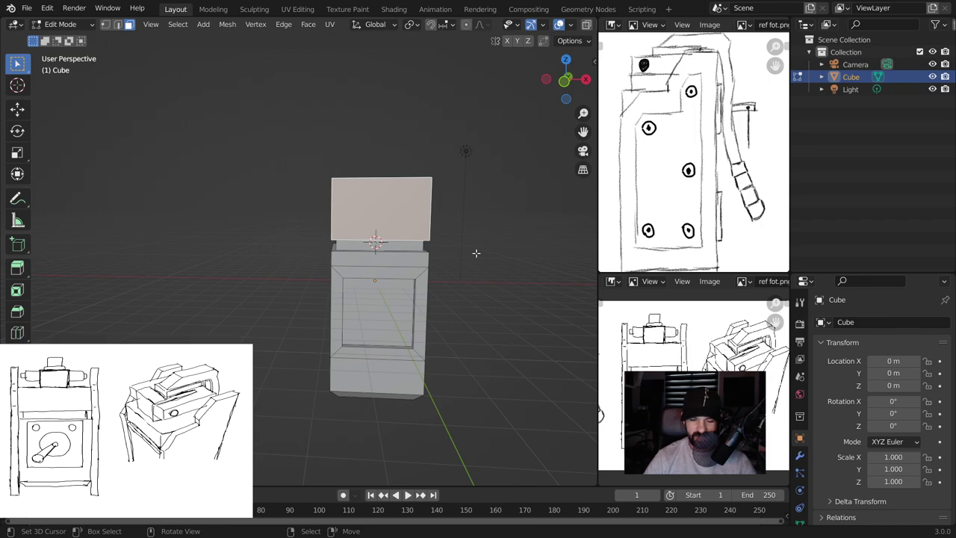
key(i)
click(470, 249)
middle_drag(470, 249, 448, 312)
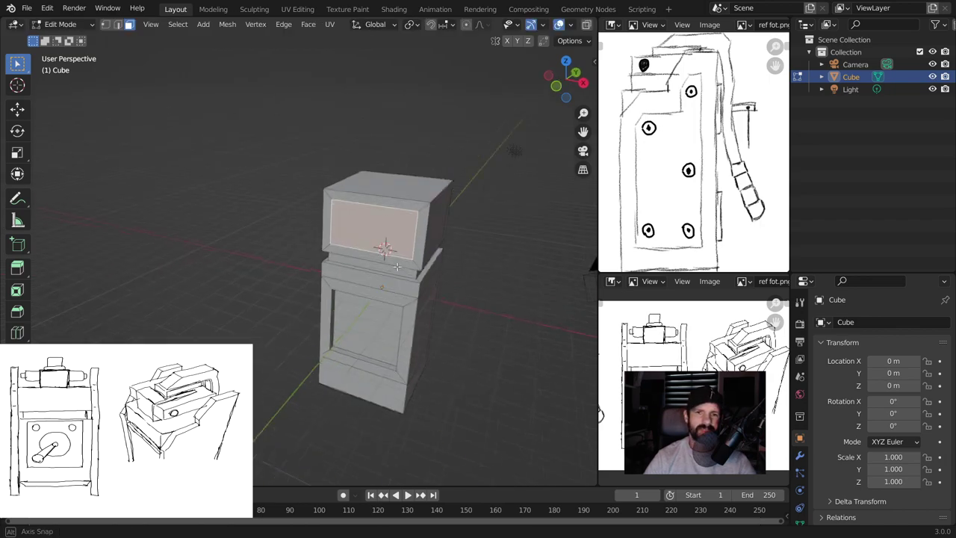
Inset the upper block's front face and push it back along Y into a recessed screen
key(i)
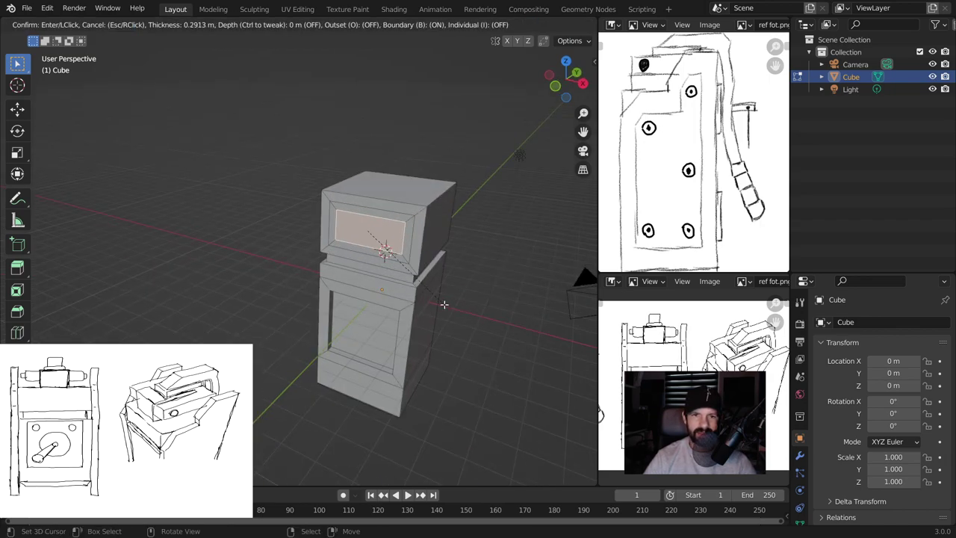
click(418, 299)
middle_drag(419, 299, 384, 297)
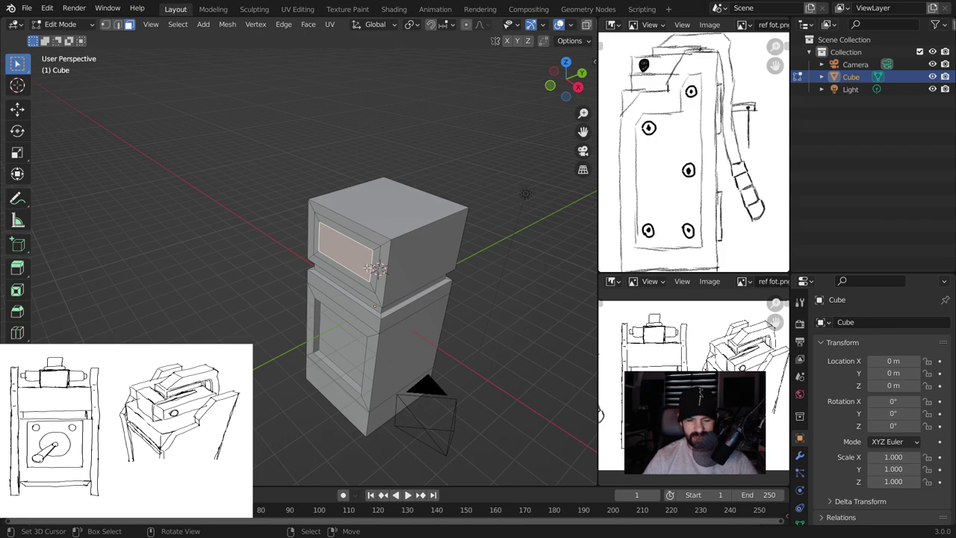
key(g)
key(y)
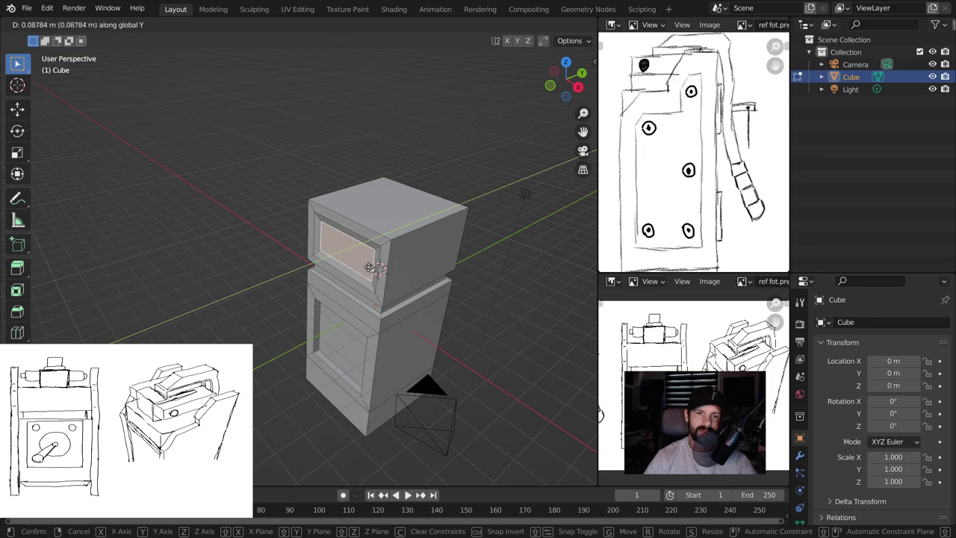
click(370, 268)
mouse_move(369, 268)
middle_down()
mouse_move(353, 238)
mouse_move(443, 253)
middle_up()
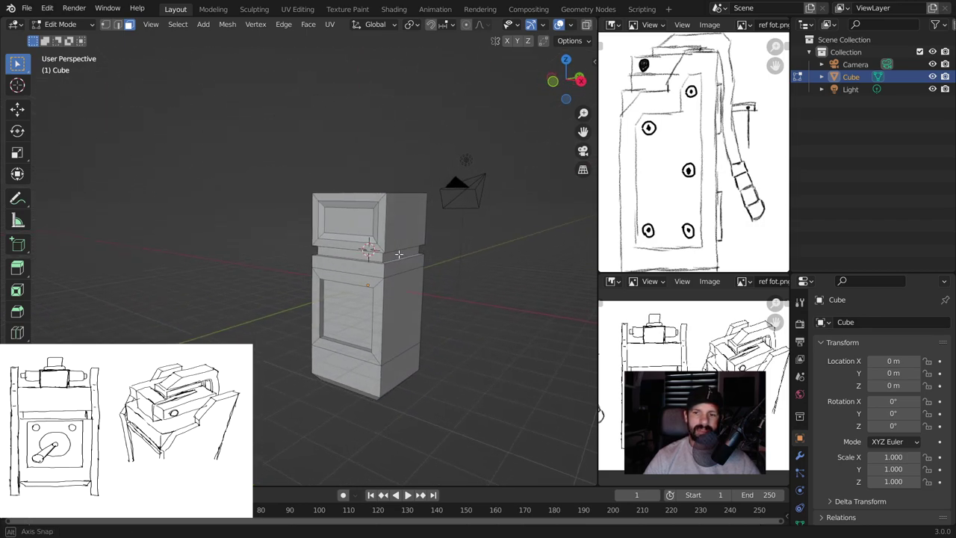
scroll(336, 319, up, 3)
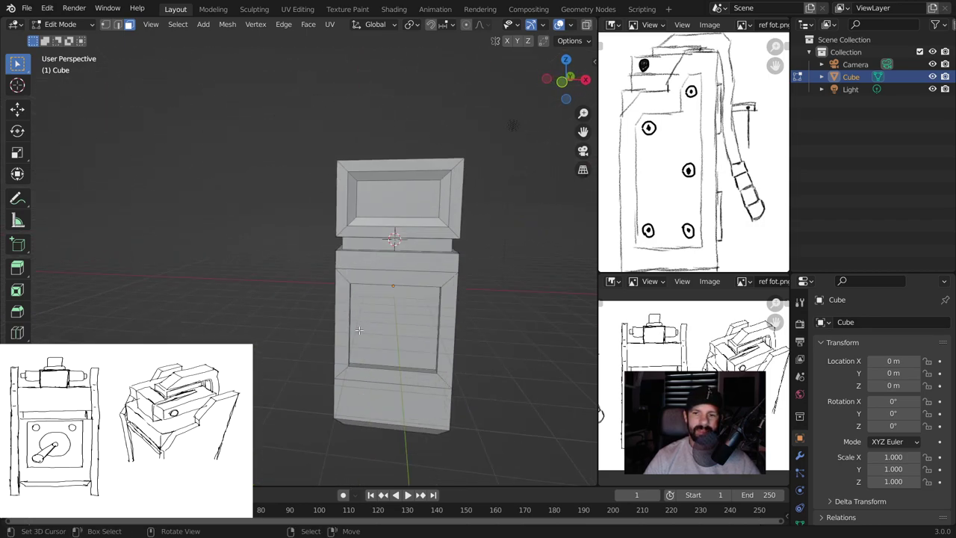
scroll(336, 319, up, 1)
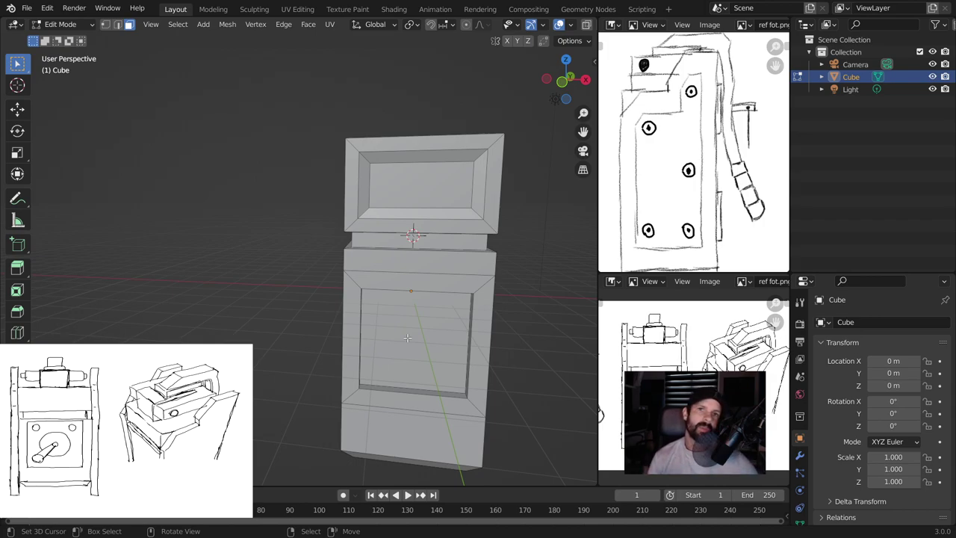
mouse_move(340, 370)
middle_down()
mouse_move(505, 379)
mouse_move(311, 284)
middle_up()
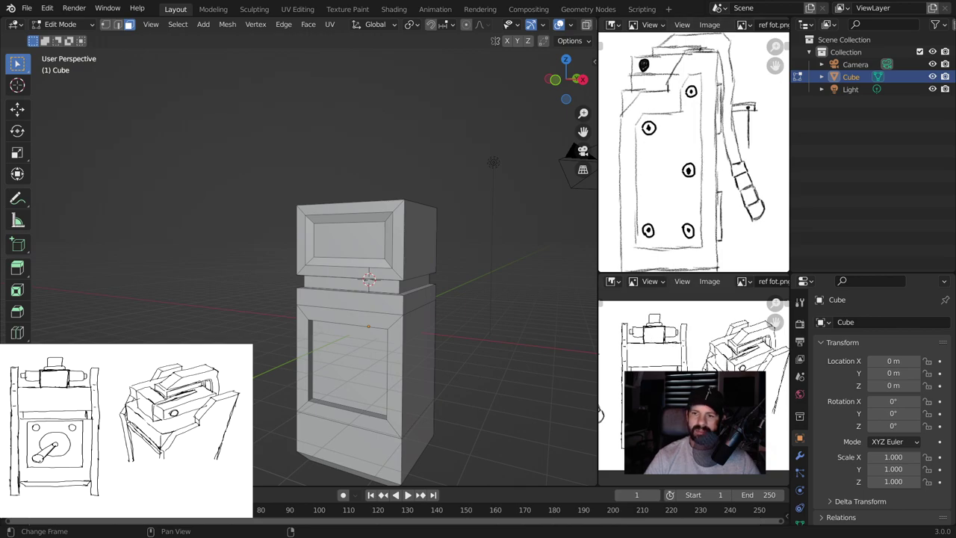
Inset the upper block's top face
click(419, 239)
mouse_move(419, 239)
middle_down()
mouse_move(436, 267)
mouse_move(396, 244)
middle_up()
click(396, 244)
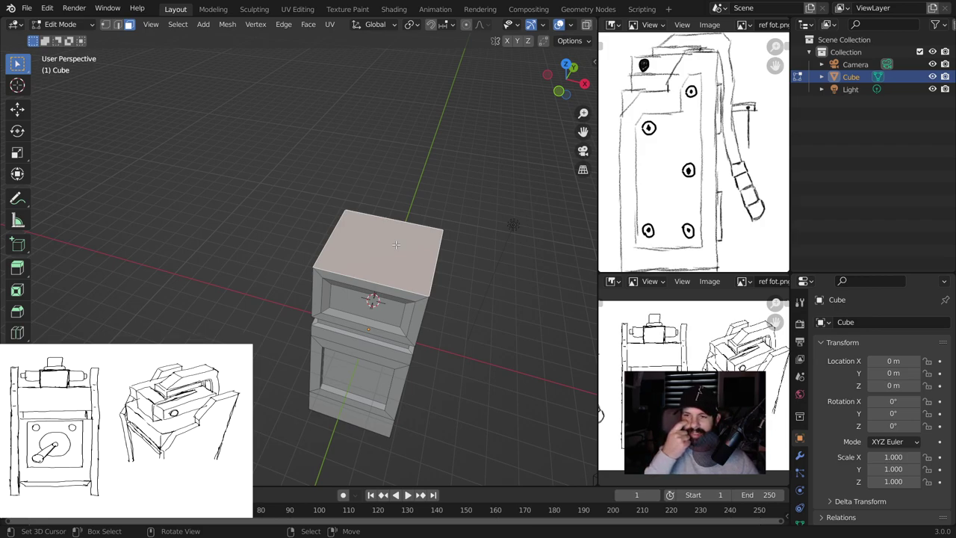
key(i)
click(472, 338)
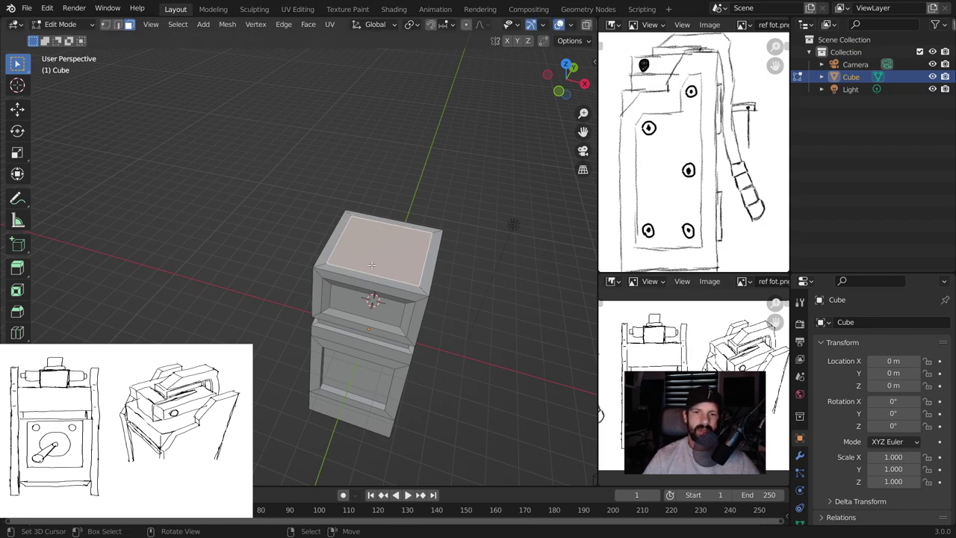
Add a vertical edge loop and bevel it into a strip
key(ctrl+r)
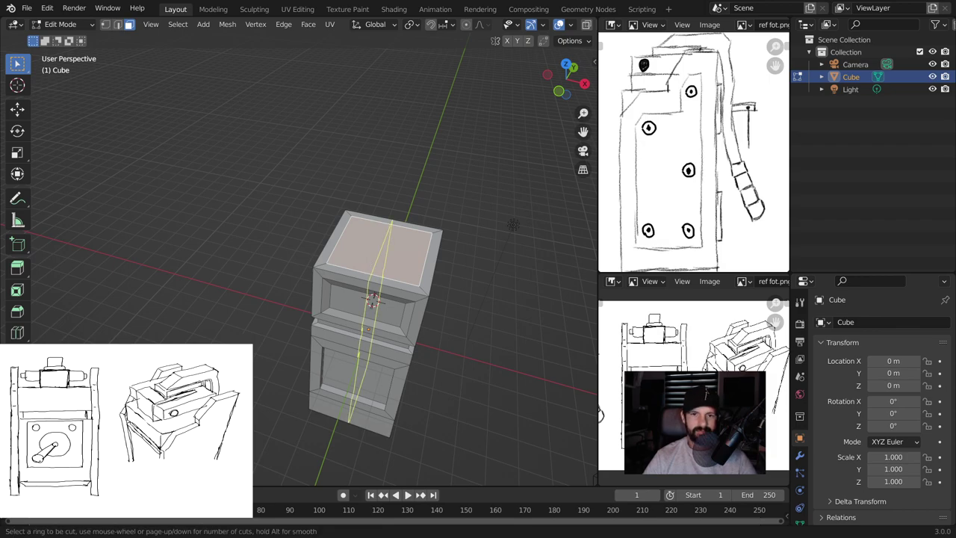
click(377, 265)
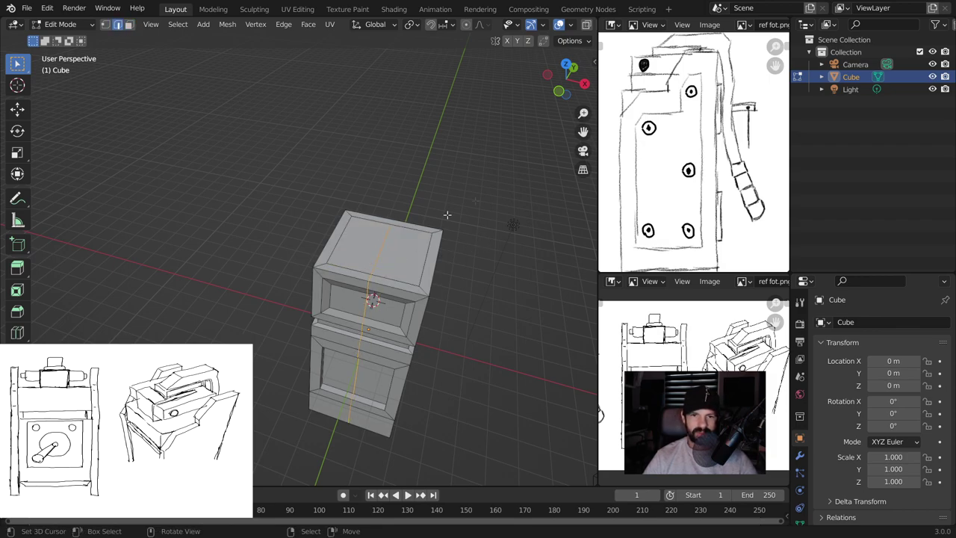
key(ctrl+b)
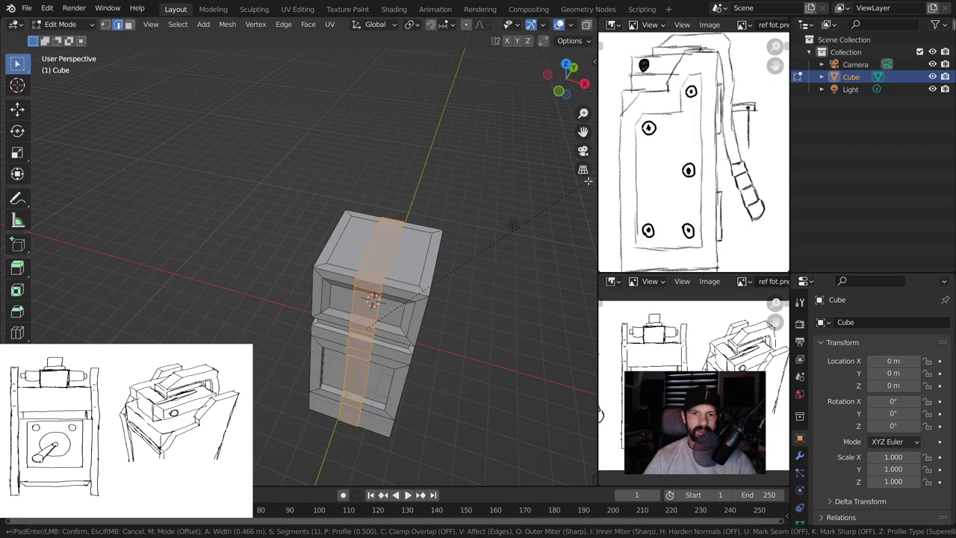
click(3, 182)
Raise the inset top face along Z into a smaller block
key(alt+a)
mouse_move(480, 241)
middle_down()
mouse_move(361, 270)
mouse_move(458, 246)
mouse_move(365, 250)
middle_up()
click(377, 252)
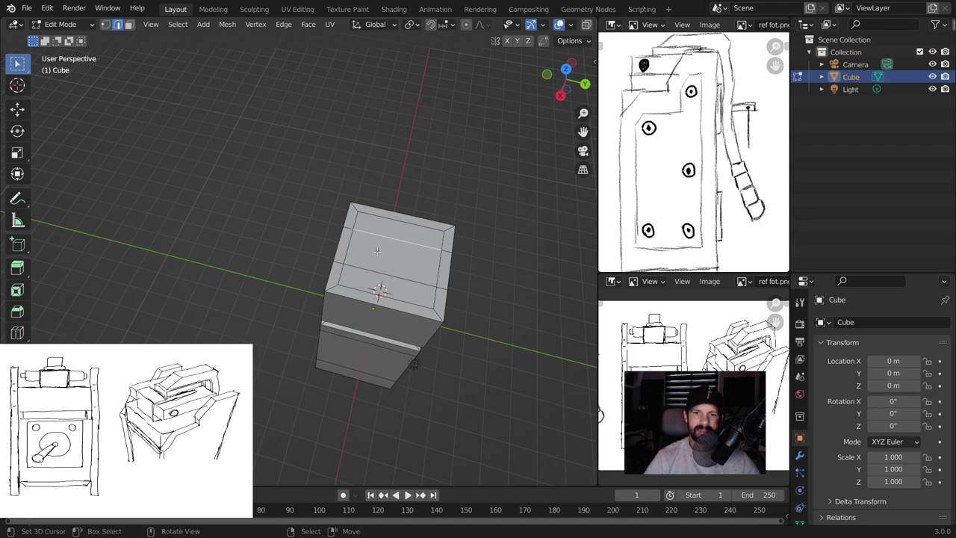
key(3)
click(375, 257)
mouse_move(375, 258)
middle_down()
mouse_move(472, 267)
mouse_move(550, 217)
mouse_move(544, 207)
mouse_move(422, 279)
middle_up()
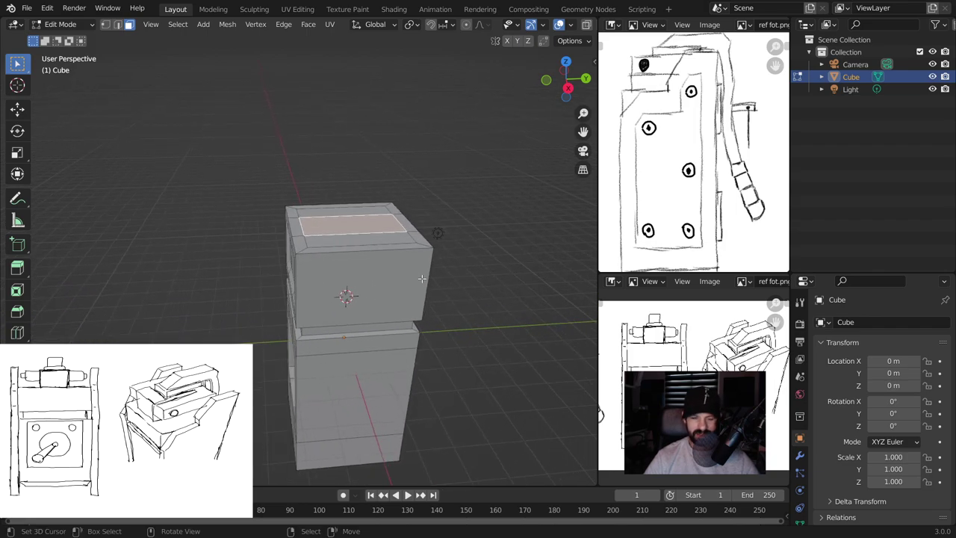
key(g)
key(z)
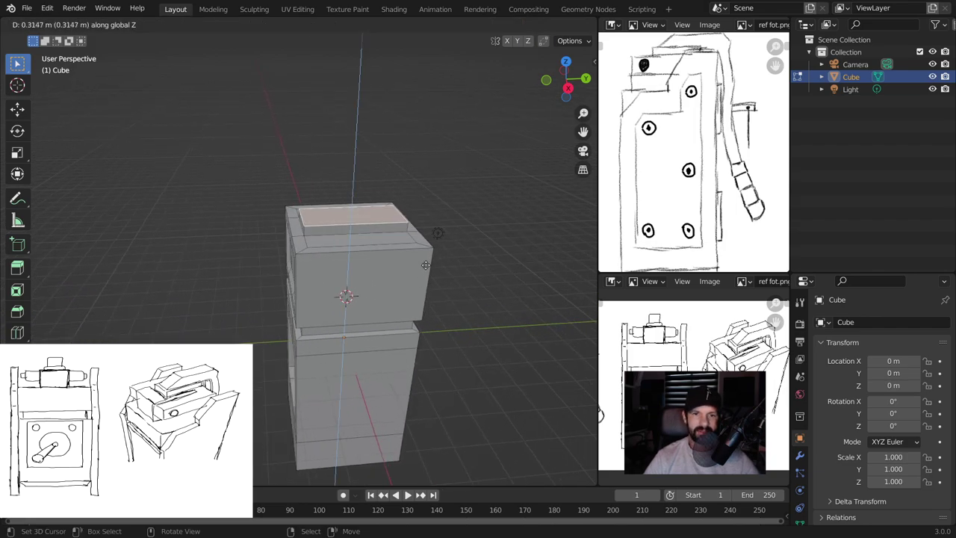
click(420, 252)
mouse_move(421, 251)
middle_down()
mouse_move(447, 228)
mouse_move(429, 262)
middle_up()
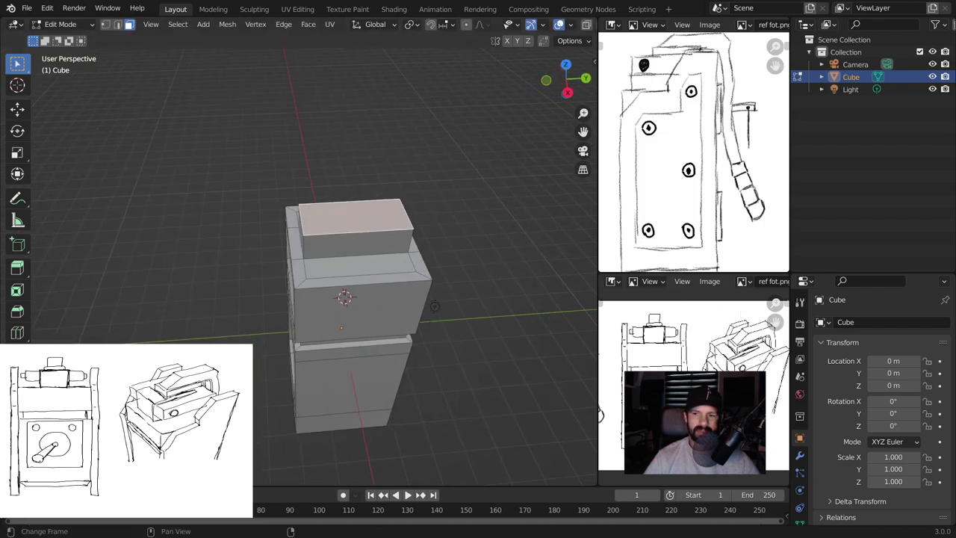
middle_drag(425, 289, 412, 245)
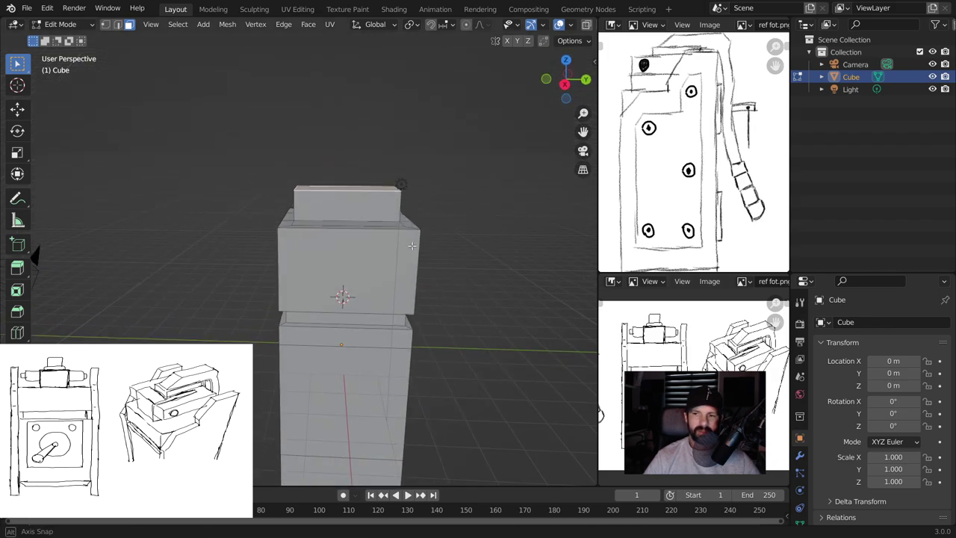
scroll(367, 197, up, 1)
scroll(367, 196, up, 1)
scroll(367, 196, up, 1)
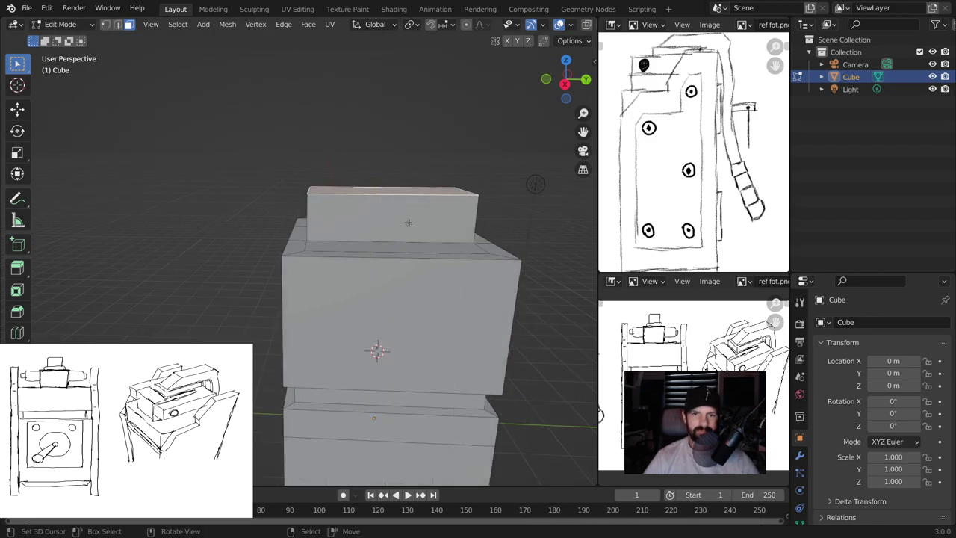
key(ctrl+e)
key(Escape)
Add a centred loop cut across the raised box and lower its right half into a slope
key(ctrl+r)
click(353, 198)
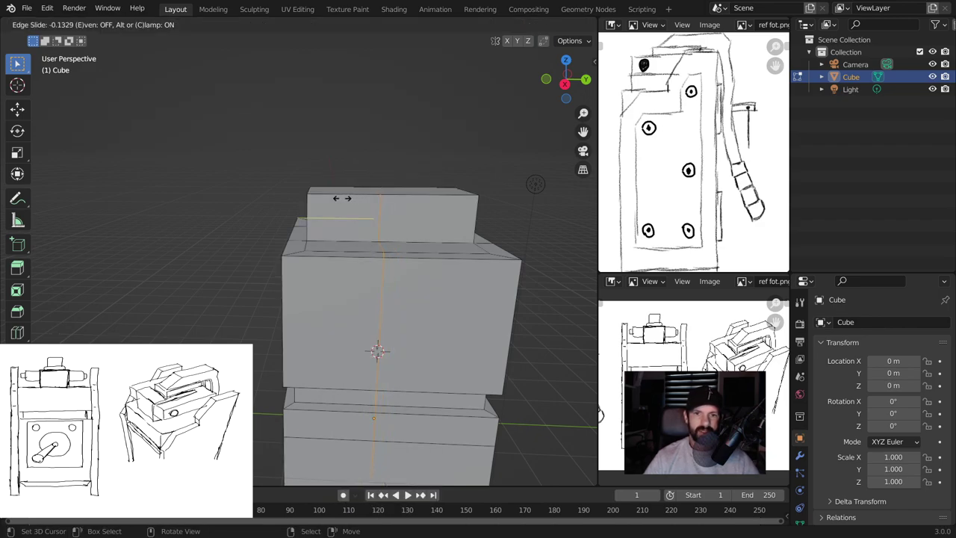
right_click(341, 198)
click(131, 26)
click(421, 190)
middle_drag(411, 211, 411, 213)
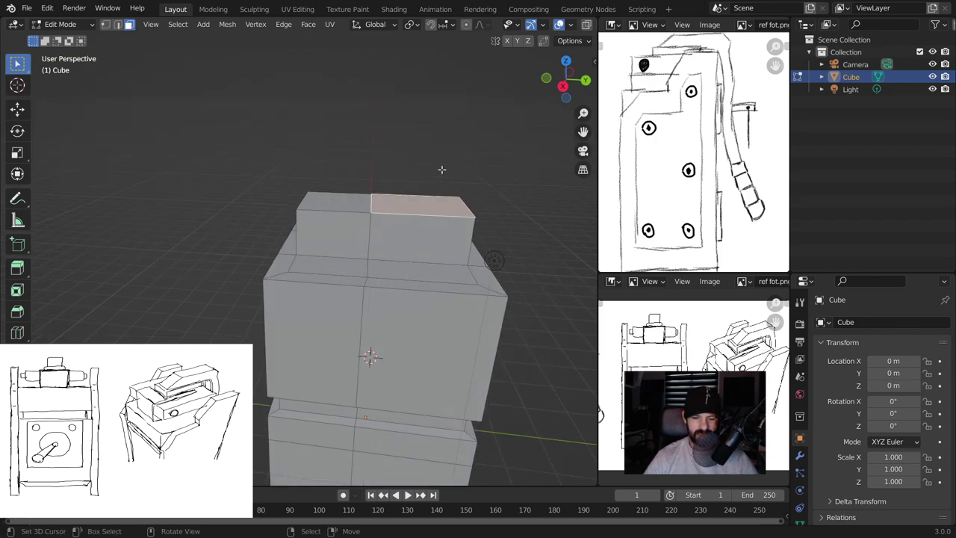
key(g)
key(z)
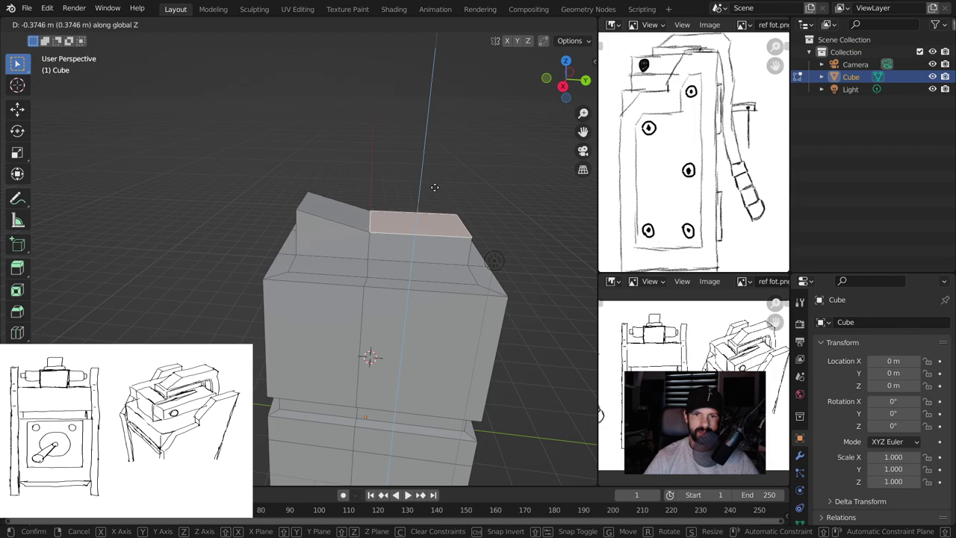
click(434, 186)
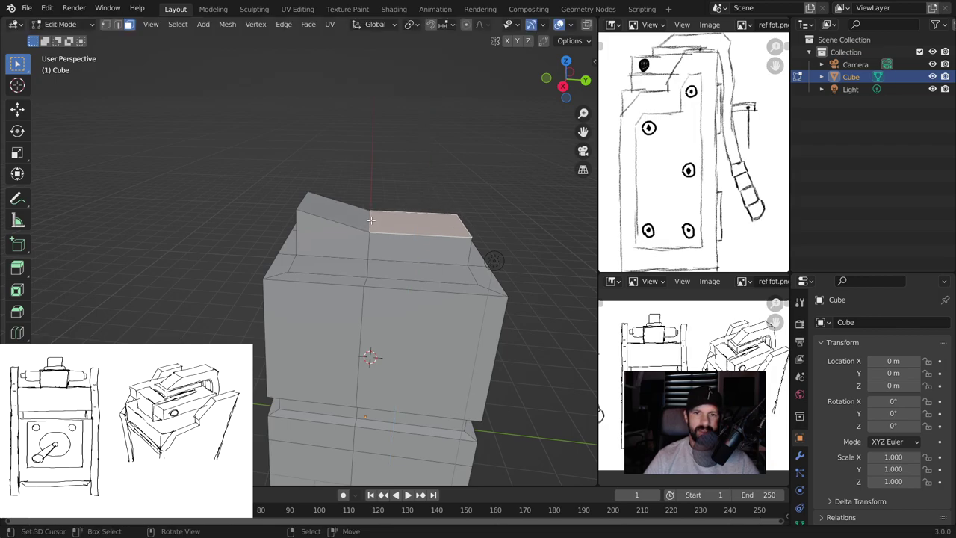
In right orthographic view, raise the top ridge edge along Z
click(117, 25)
click(369, 218)
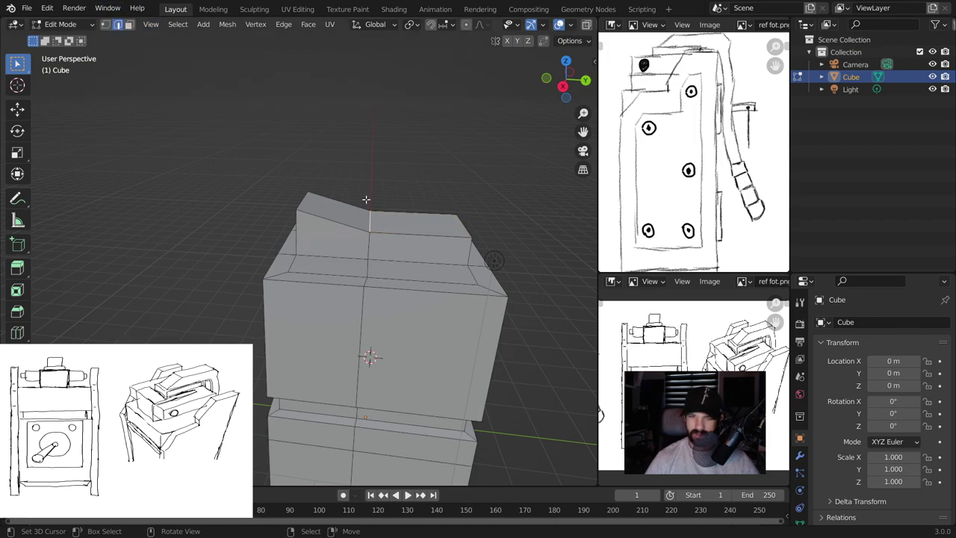
key(KP_3)
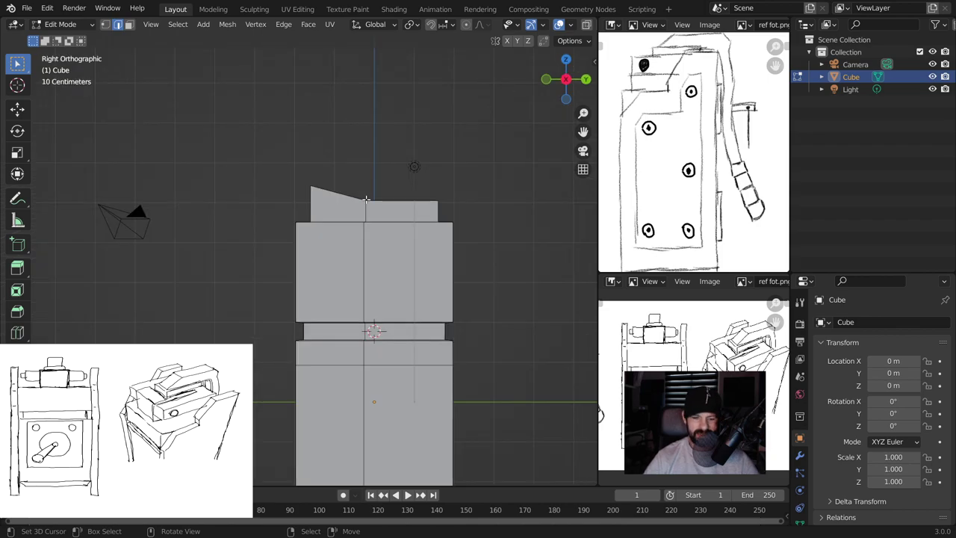
key(g)
key(z)
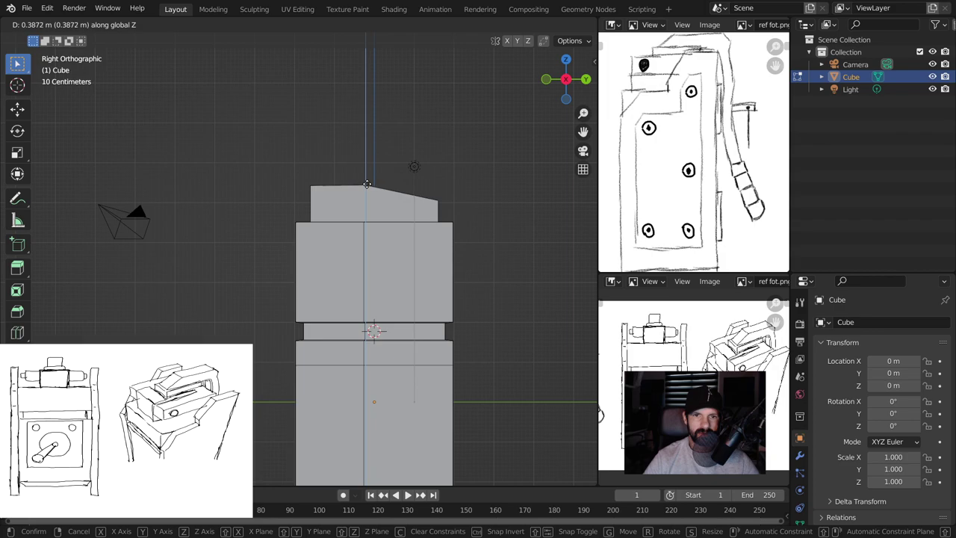
click(368, 183)
mouse_move(436, 218)
middle_down()
mouse_move(403, 242)
mouse_move(394, 194)
middle_up()
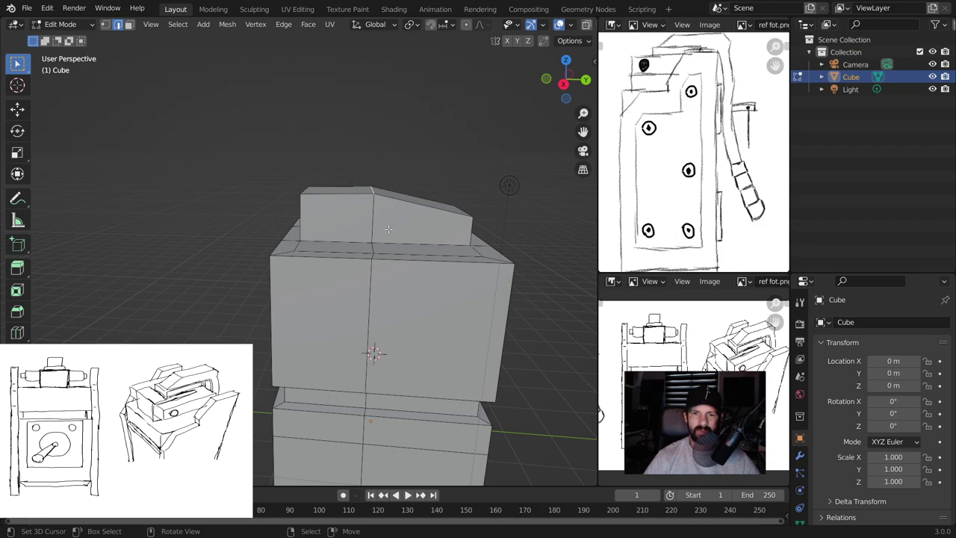
Add another centred edge loop across the top block and lower its right end
key(ctrl+r)
click(403, 203)
right_click(403, 203)
key(alt+a)
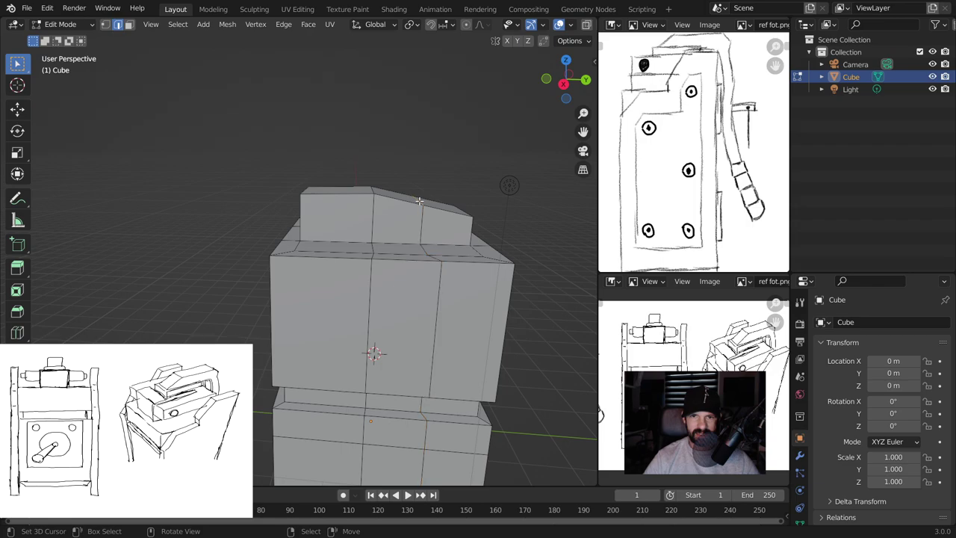
click(17, 109)
drag(417, 158, 439, 207)
middle_drag(439, 206, 349, 299)
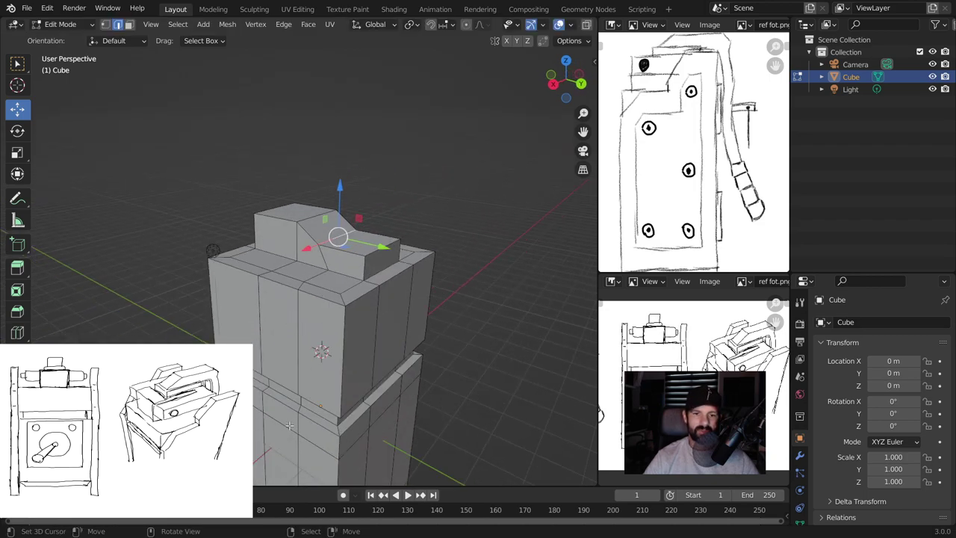
Select the three top rim faces beside the raised block
scroll(322, 363, down, 1)
mouse_move(322, 363)
middle_down()
mouse_move(200, 290)
mouse_move(358, 313)
middle_up()
scroll(359, 313, up, 3)
key(3)
click(449, 320)
shift+click(381, 317)
shift+click(299, 292)
scroll(370, 321, down, 3)
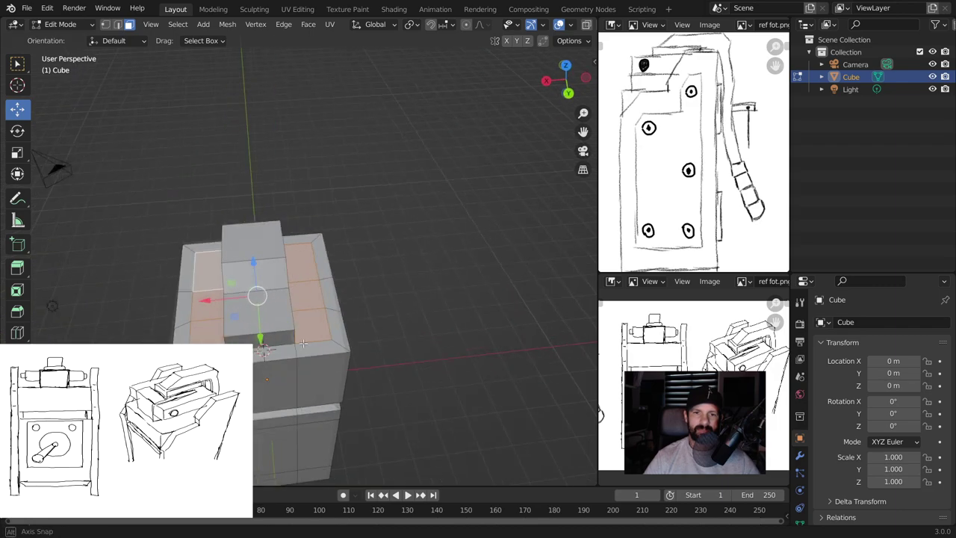
middle_drag(371, 321, 499, 301)
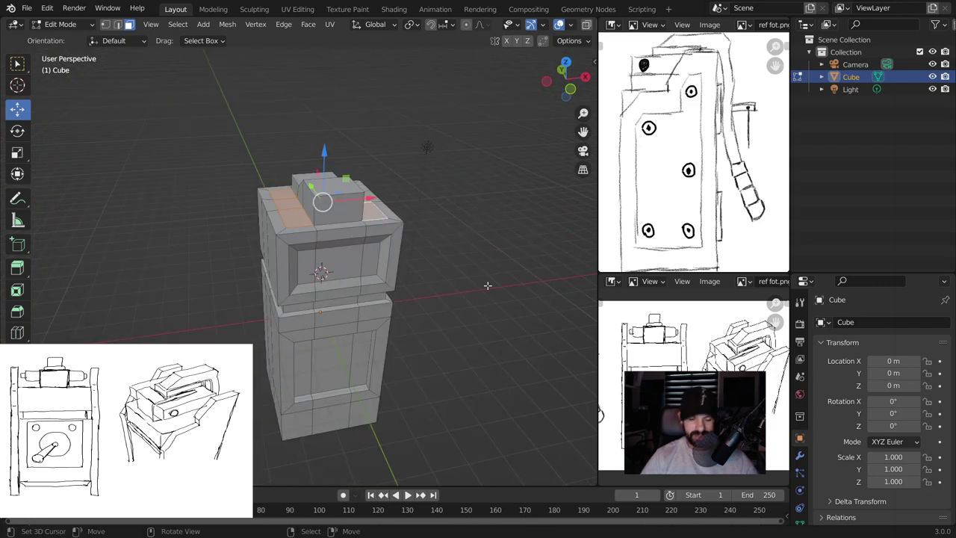
Separate the selected faces into a new object, Cube.001
key(d)
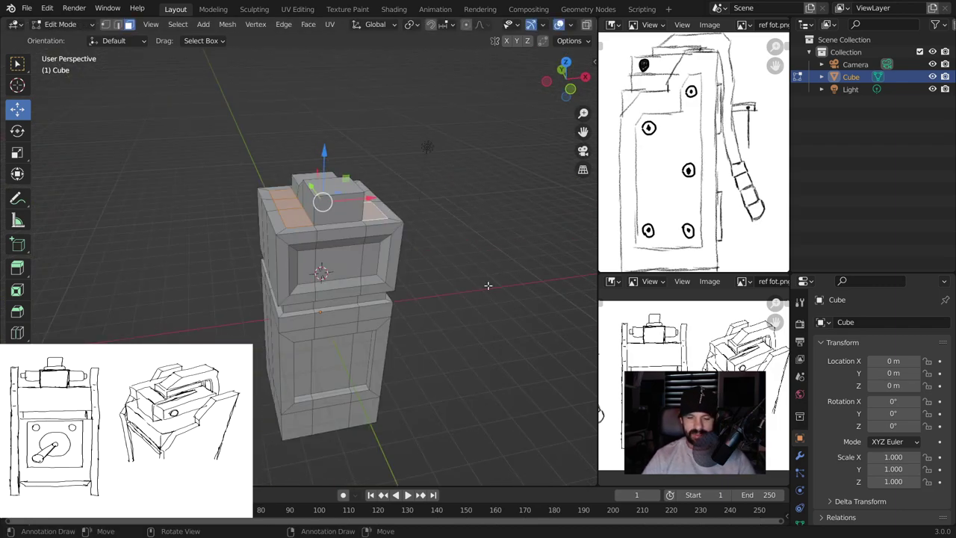
key(p)
click(488, 284)
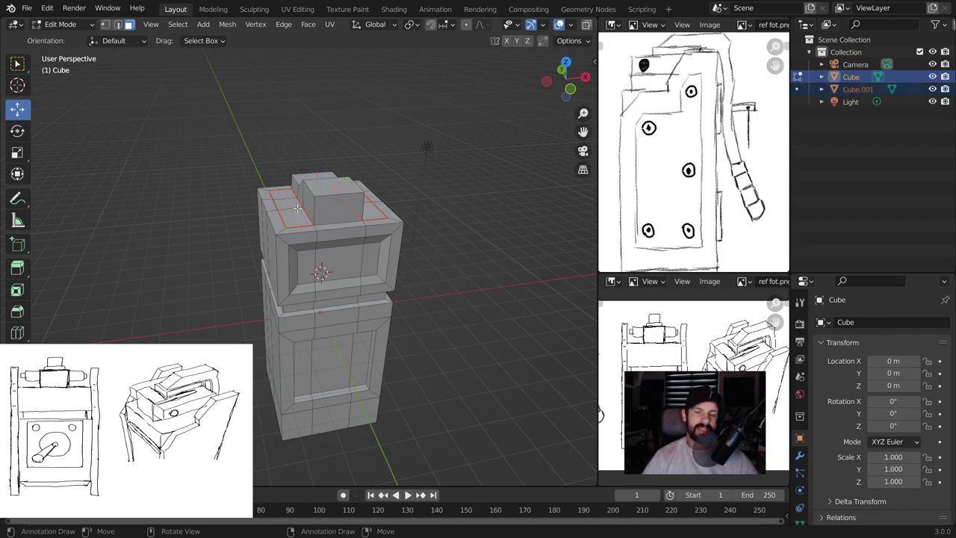
middle_drag(461, 226, 385, 215)
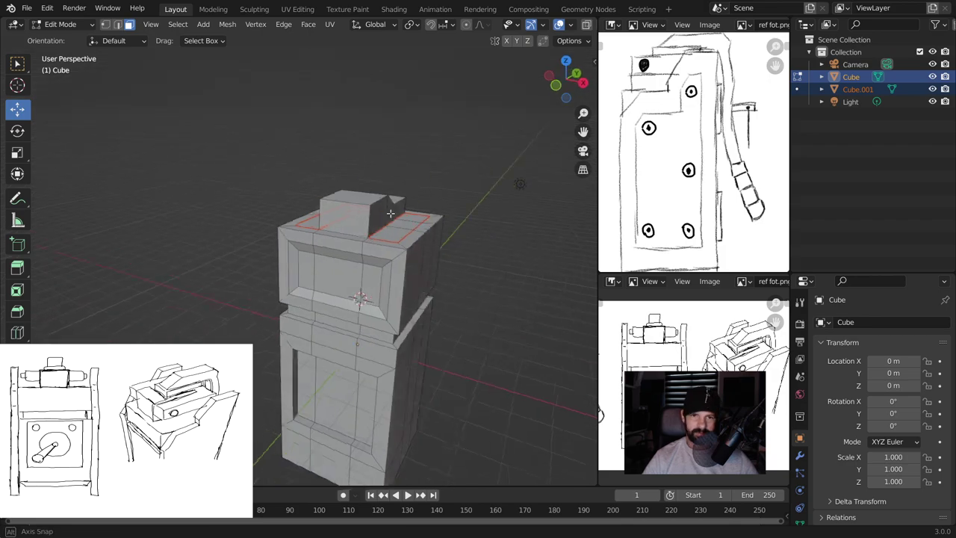
key(z)
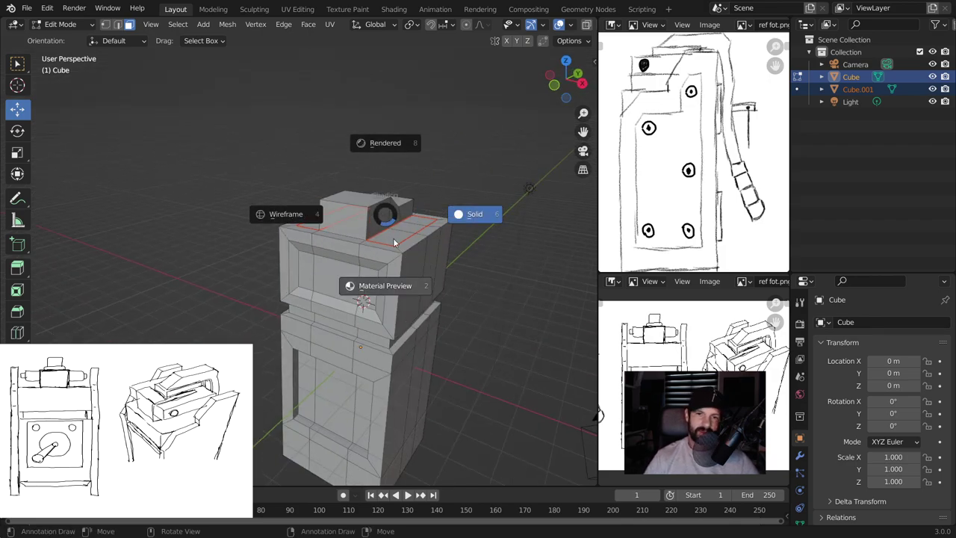
click(385, 219)
Select Cube.001, enter Edit Mode and select its faces
key(Tab)
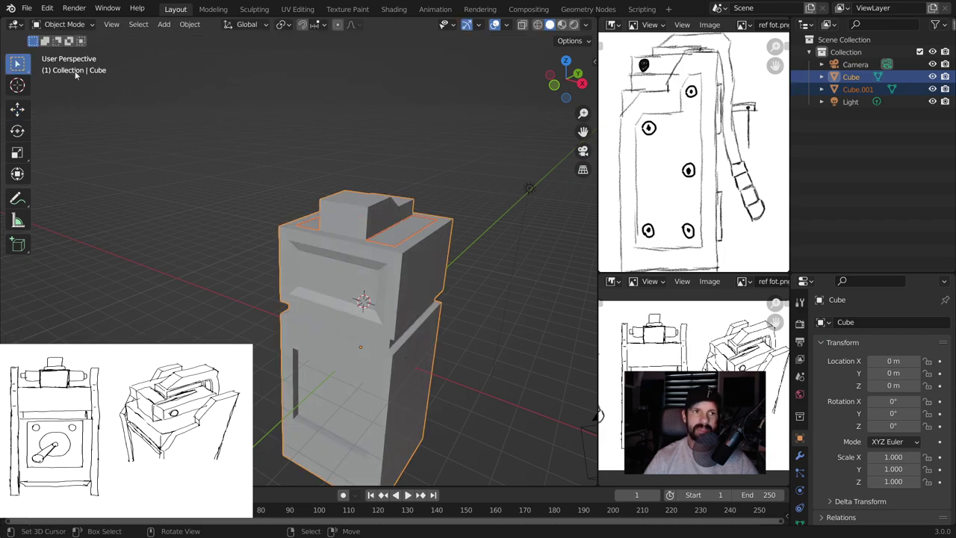
click(407, 238)
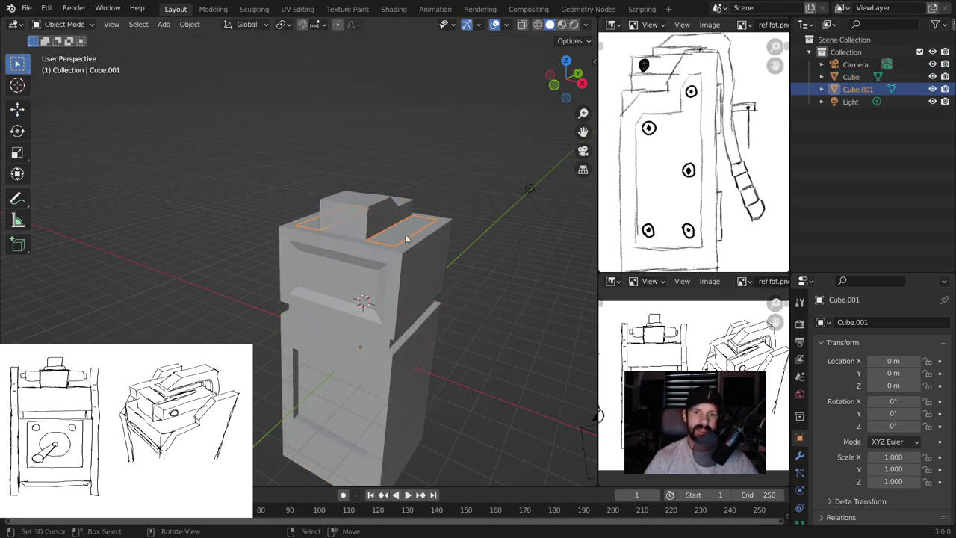
click(66, 28)
click(64, 52)
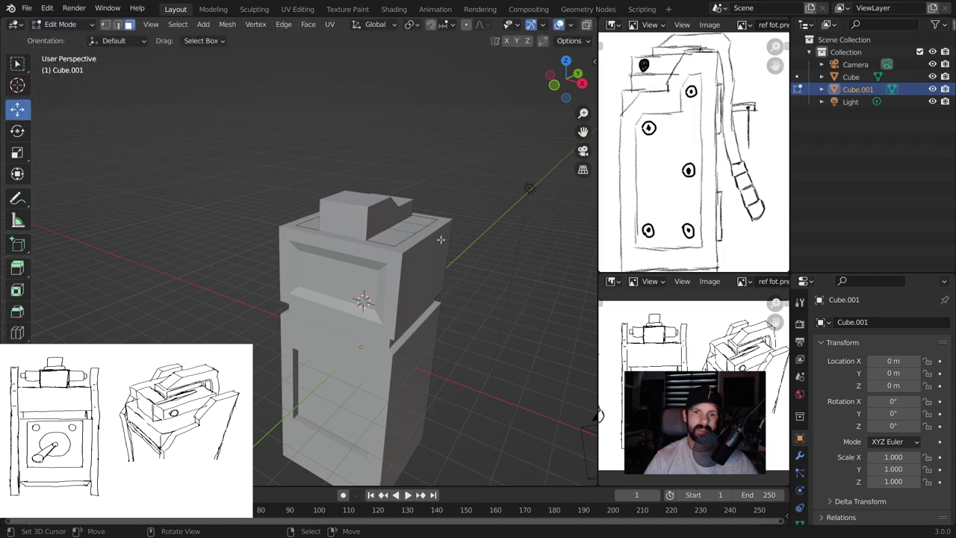
click(412, 207)
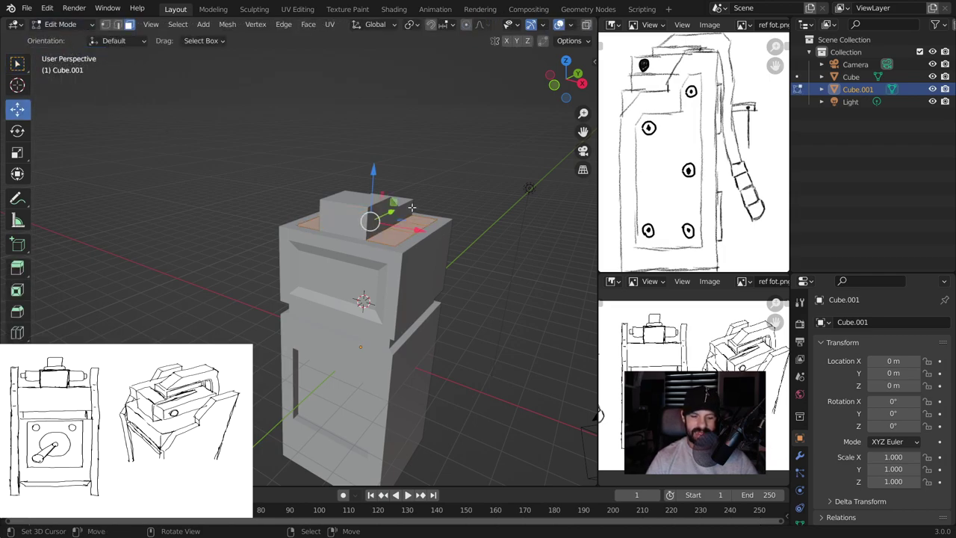
Raise the faces along Z and extrude them downward into thick blocks
key(g)
key(z)
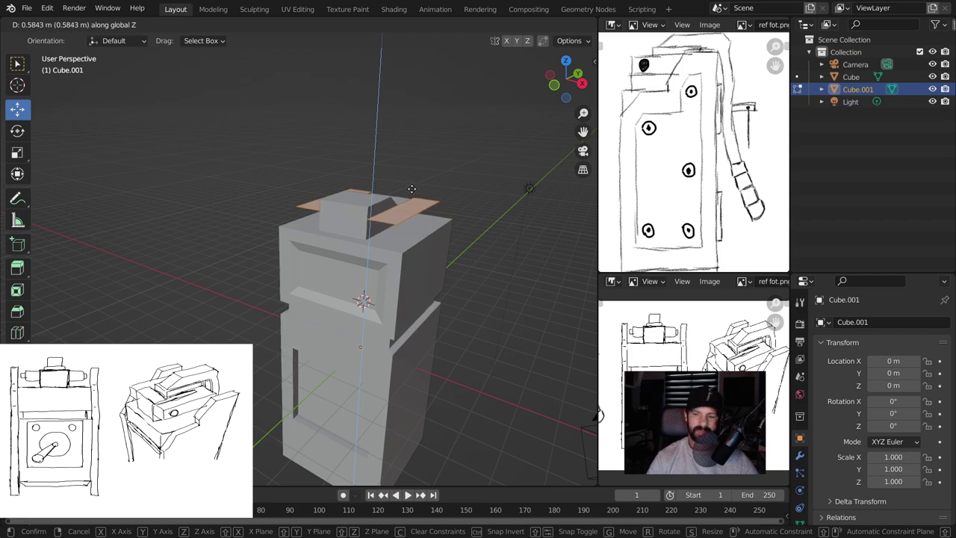
click(412, 189)
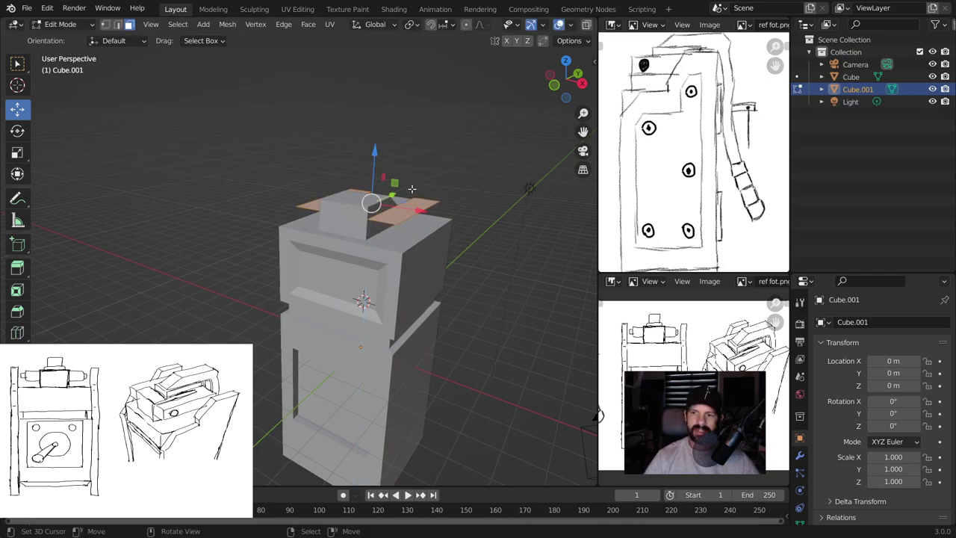
middle_drag(411, 189, 344, 174)
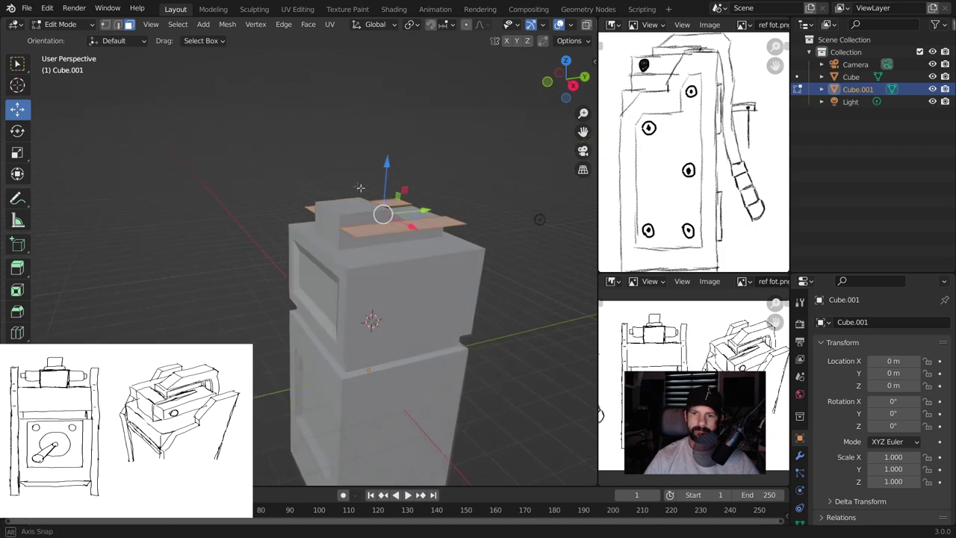
key(Up)
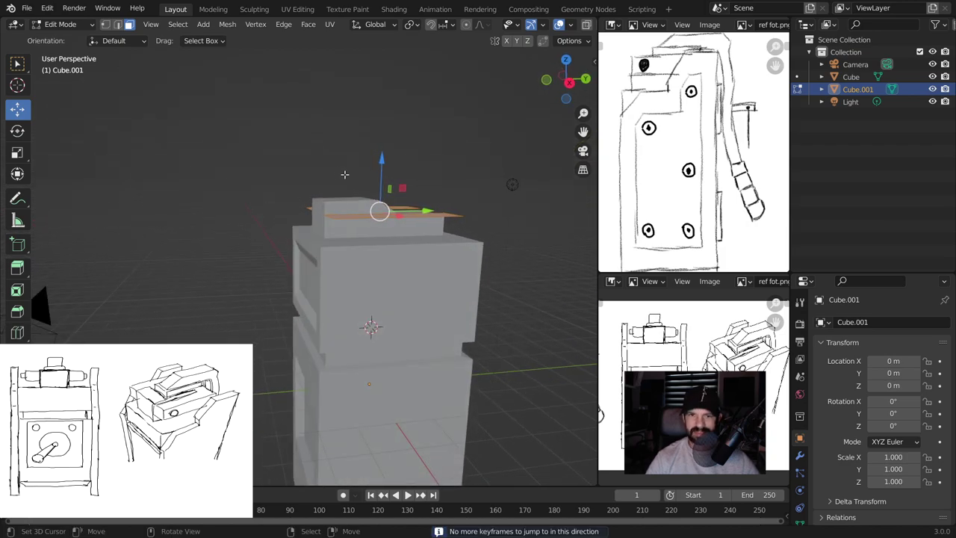
key(g)
key(z)
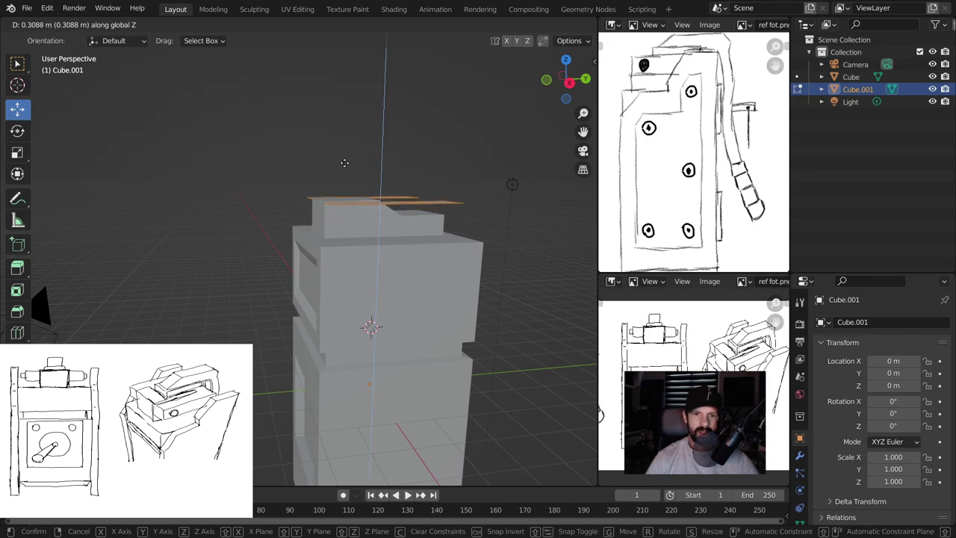
click(344, 163)
key(e)
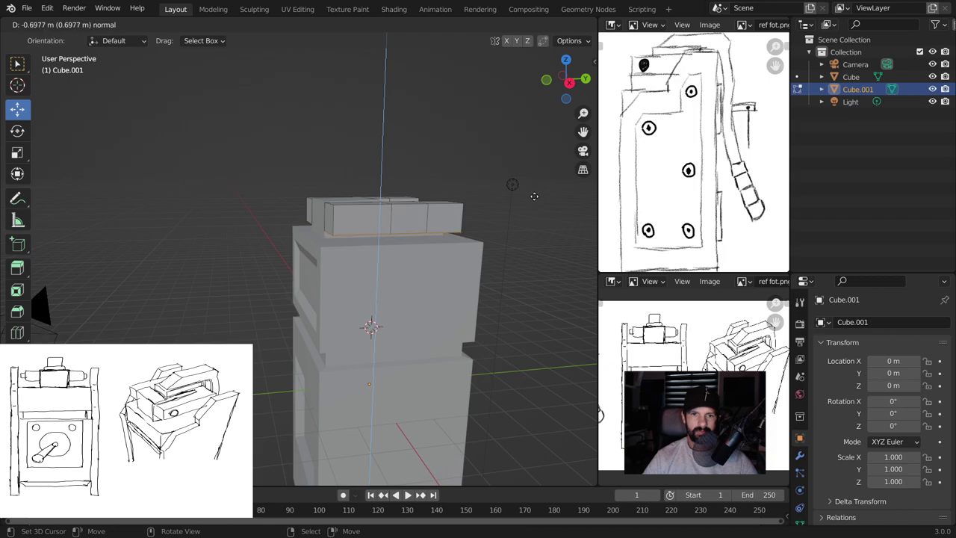
click(534, 197)
mouse_move(466, 217)
middle_down()
mouse_move(354, 286)
mouse_move(340, 284)
mouse_move(357, 283)
middle_up()
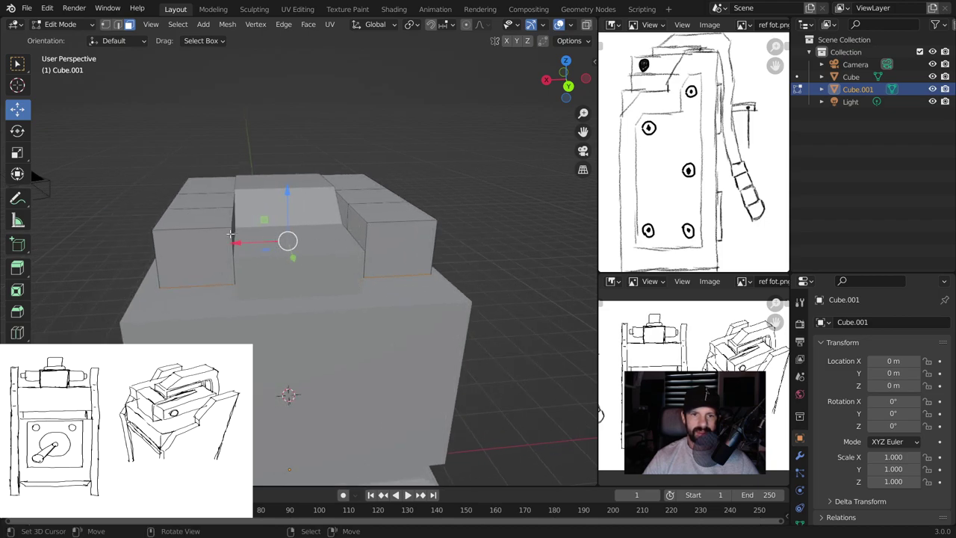
Lower the central block's step face about 0.1865 m along Z
middle_drag(311, 261, 365, 269)
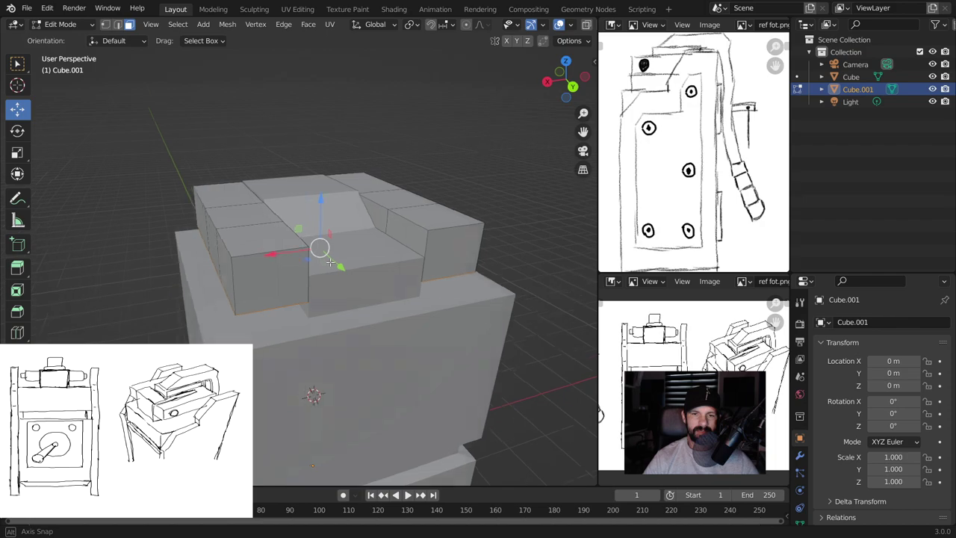
key(Tab)
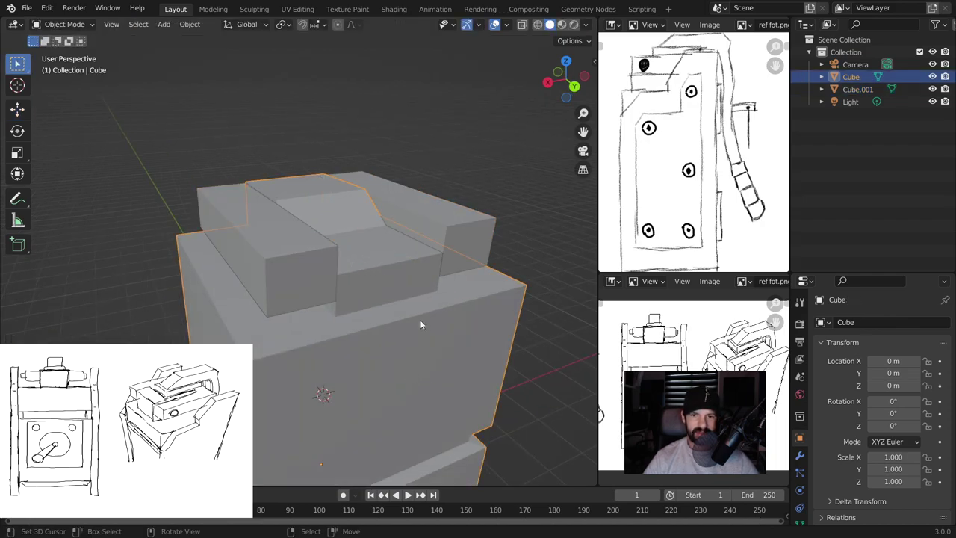
key(Tab)
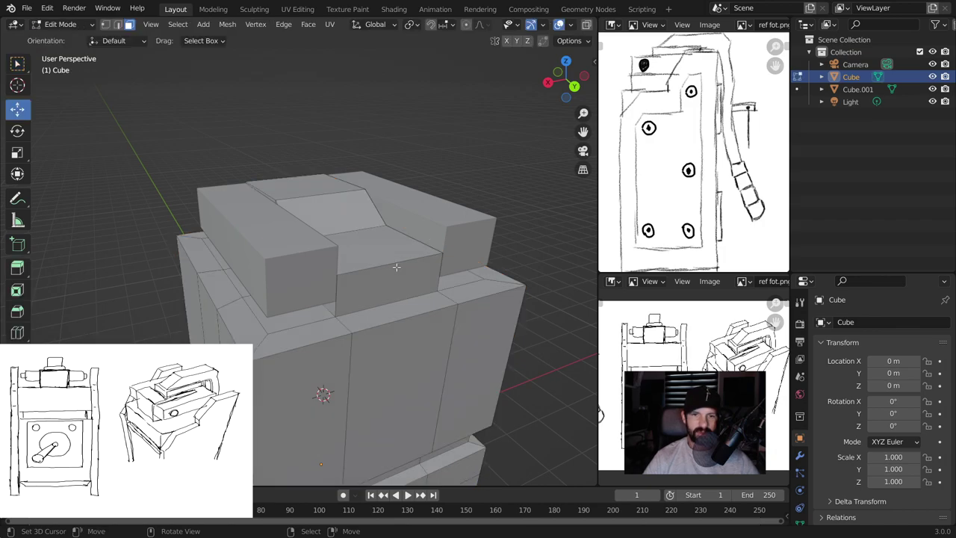
click(385, 238)
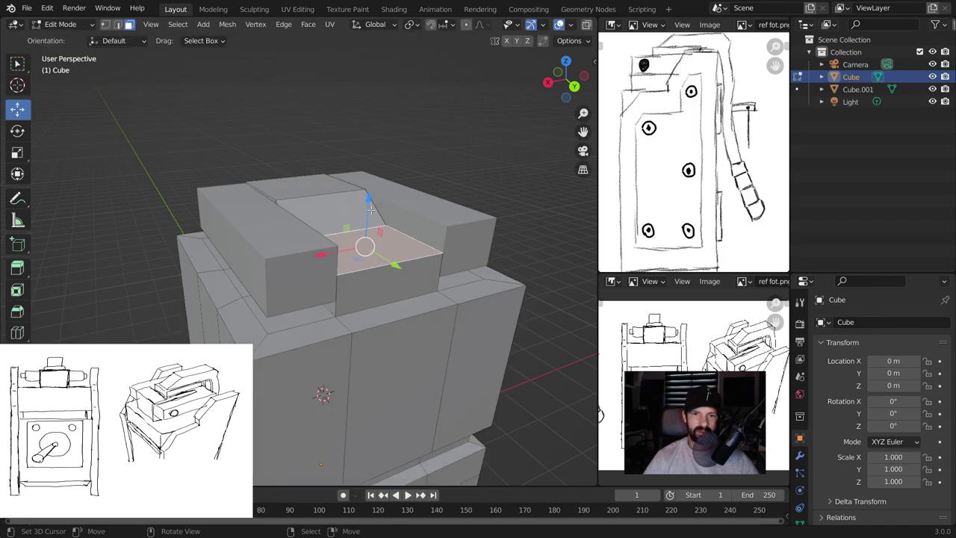
drag(370, 201, 374, 203)
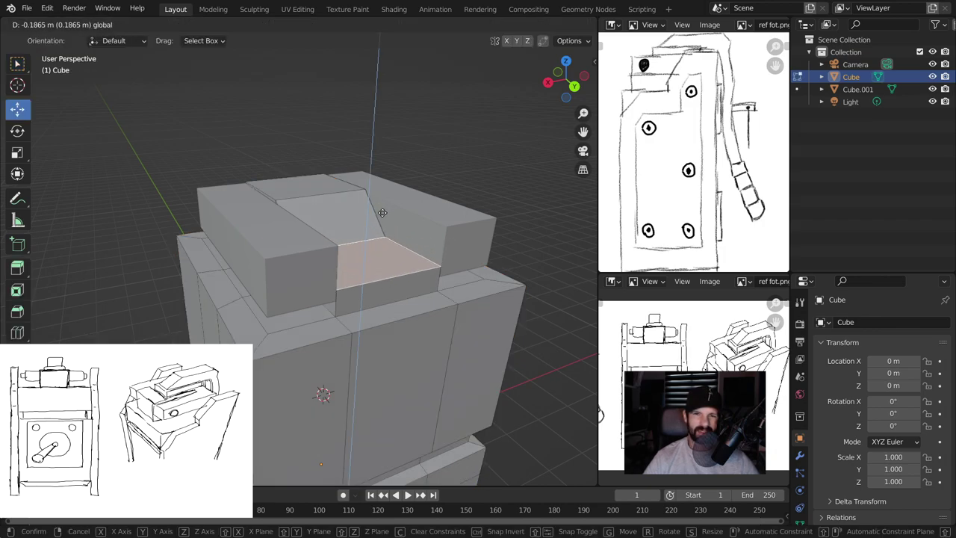
drag(375, 203, 383, 214)
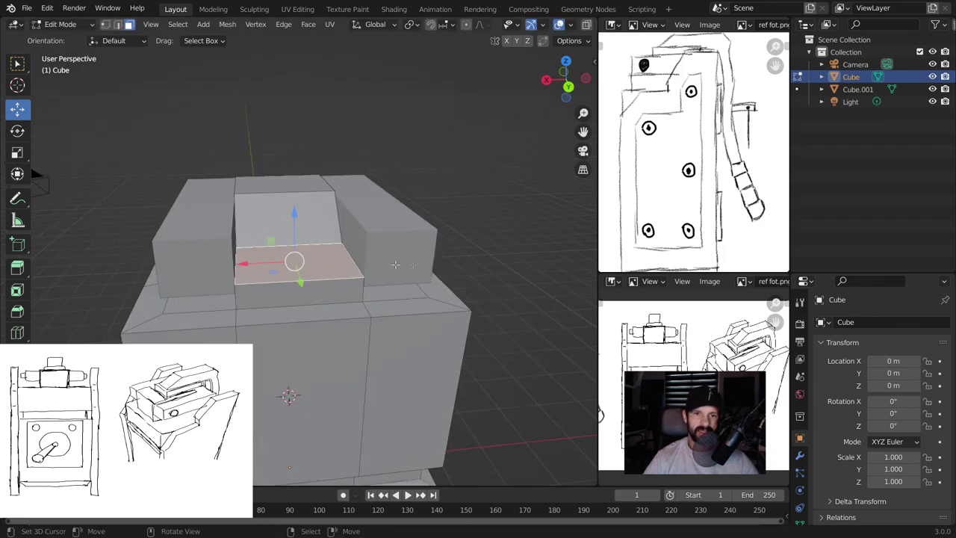
Switch to the side blocks object Cube.001 in Edit Mode
middle_drag(459, 270, 287, 251)
key(Tab)
click(276, 247)
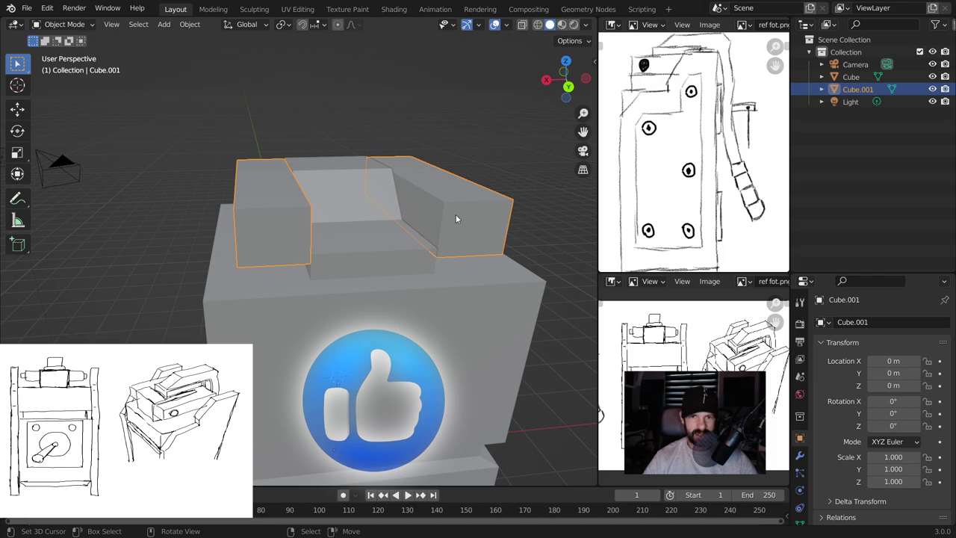
key(Tab)
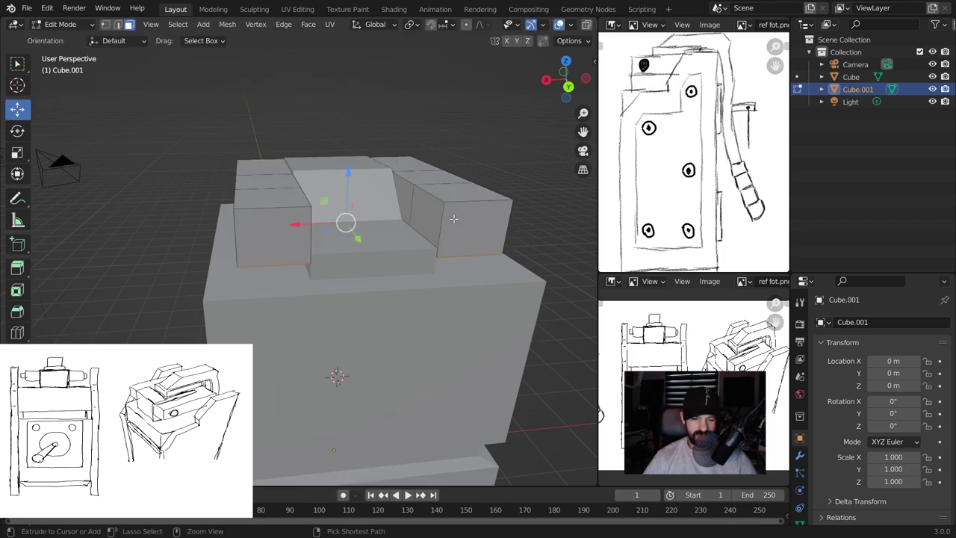
Add a loop cut on each of the right and left top blocks
key(ctrl+r)
click(455, 222)
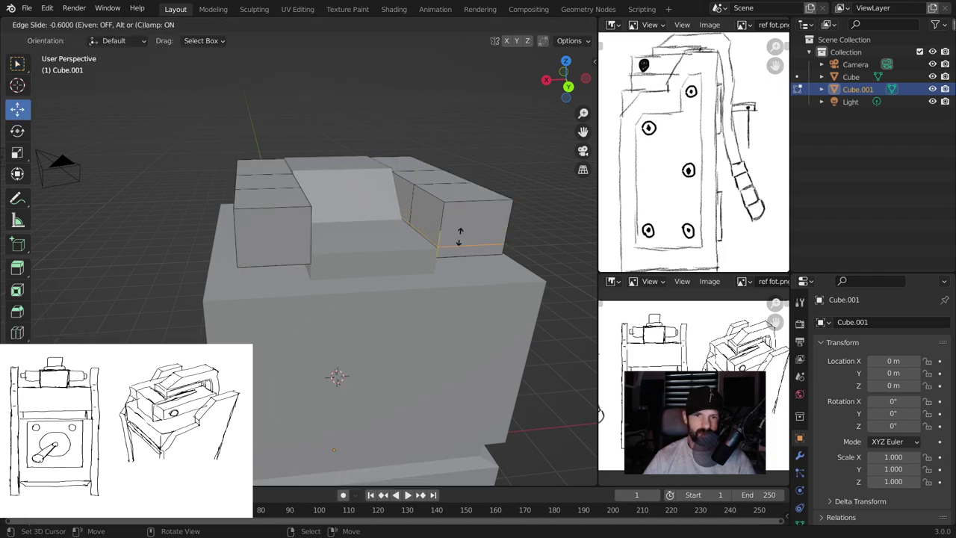
click(458, 232)
key(ctrl+r)
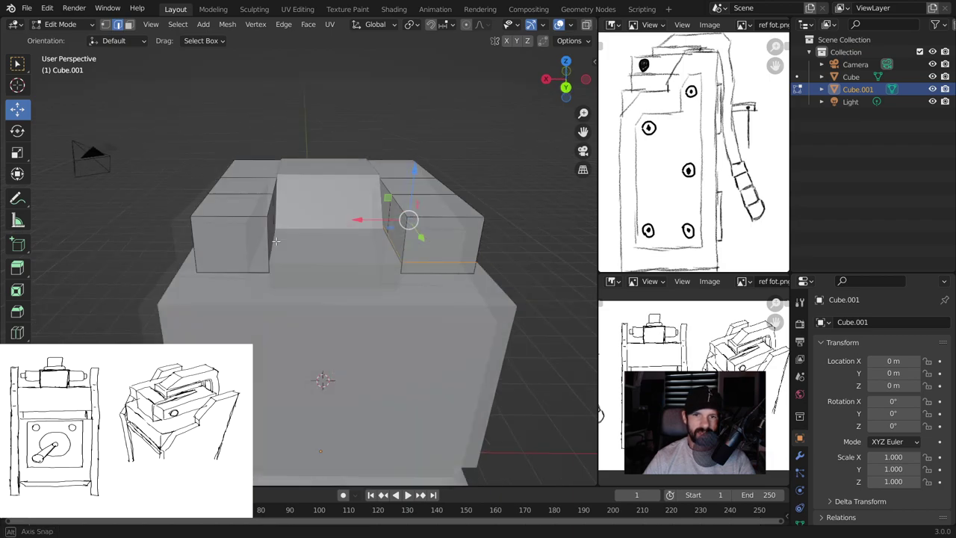
middle_drag(292, 237, 187, 250)
click(188, 255)
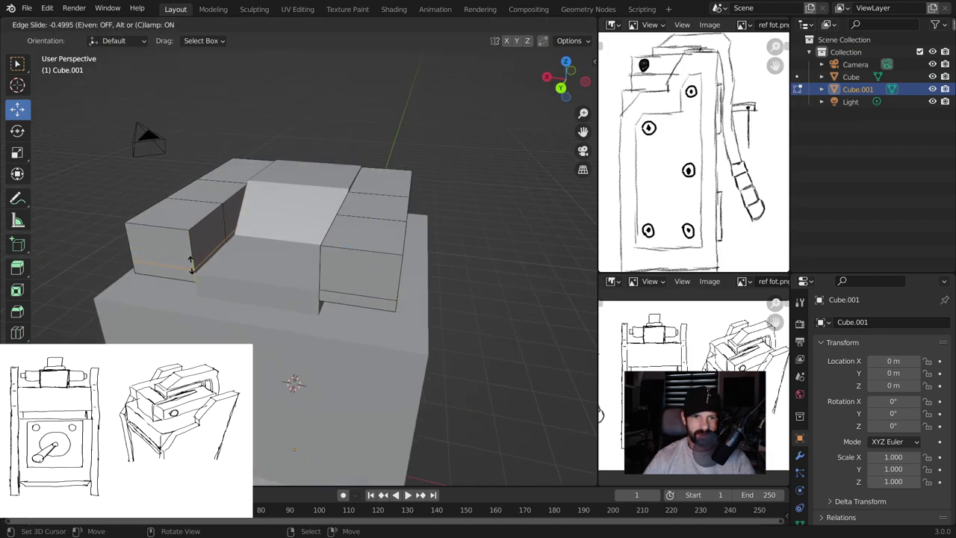
click(191, 265)
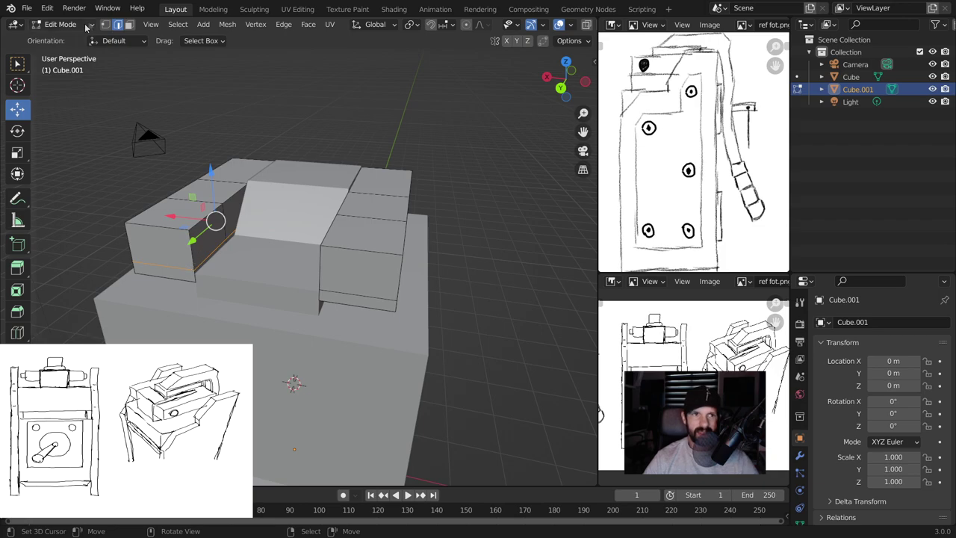
Bridge the facing inner faces of both blocks with LoopTools Bridge
click(128, 24)
click(198, 229)
middle_drag(198, 230, 488, 190)
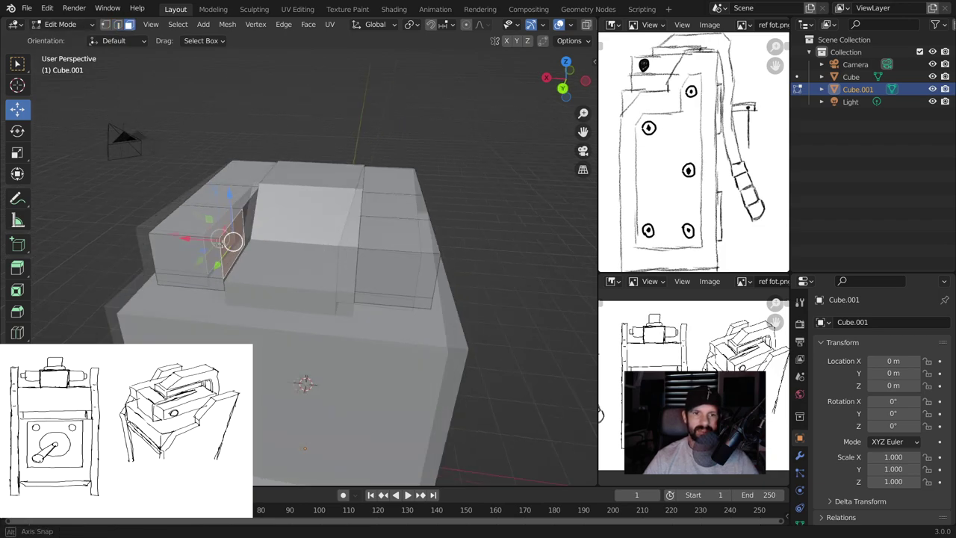
click(487, 189)
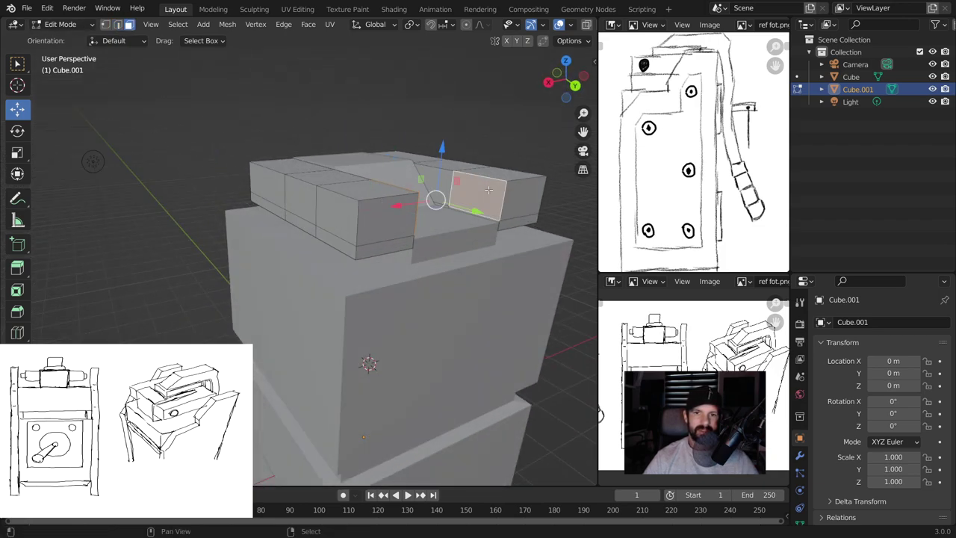
right_click(459, 70)
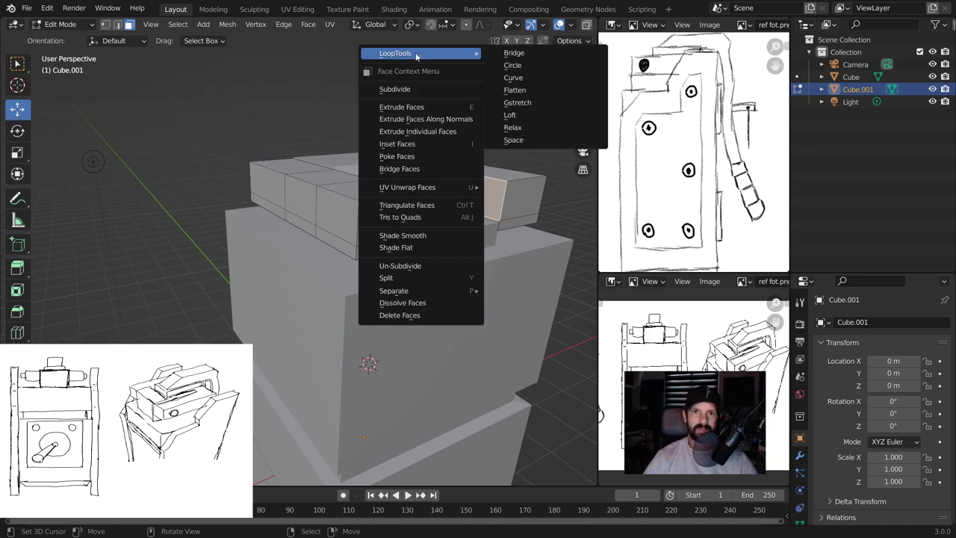
click(513, 55)
mouse_move(511, 185)
middle_down()
mouse_move(504, 172)
mouse_move(434, 150)
mouse_move(389, 254)
middle_up()
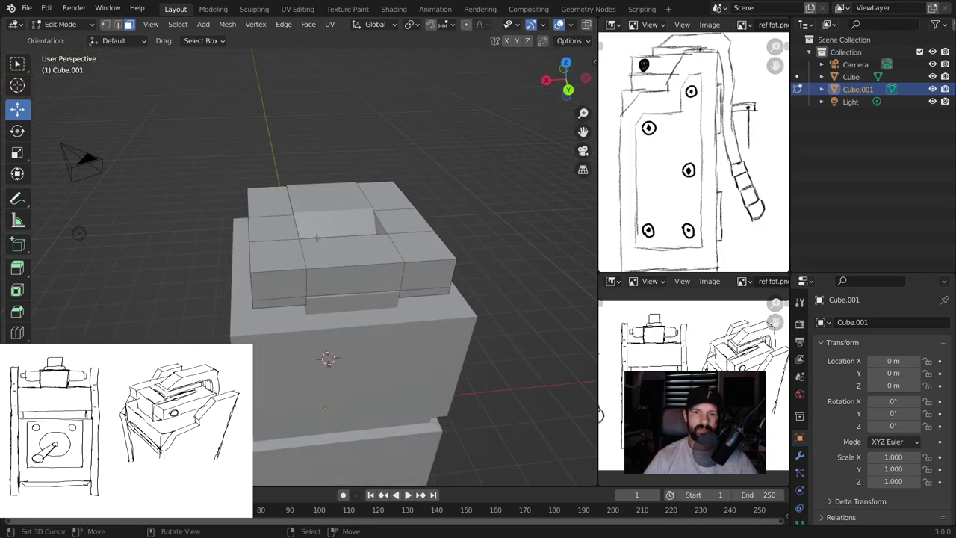
scroll(337, 257, down, 2)
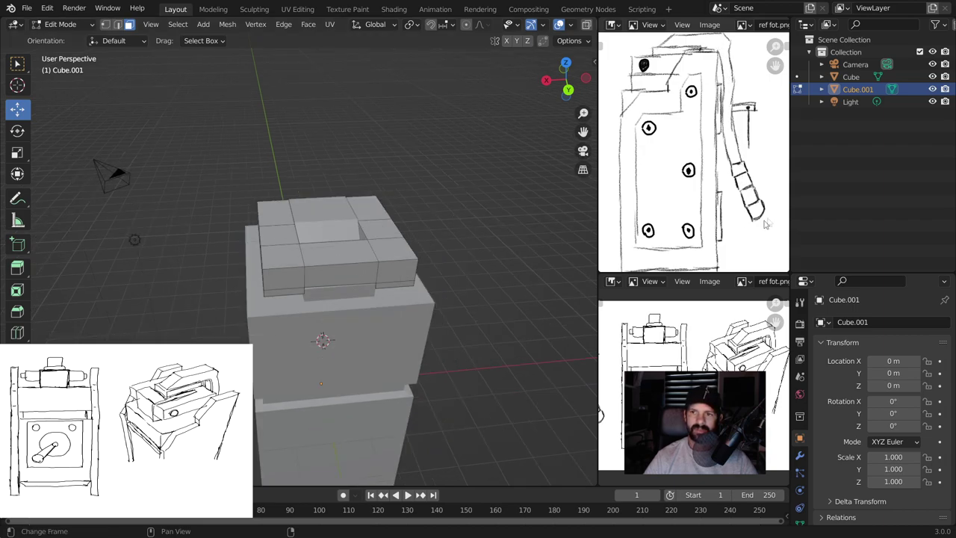
click(333, 253)
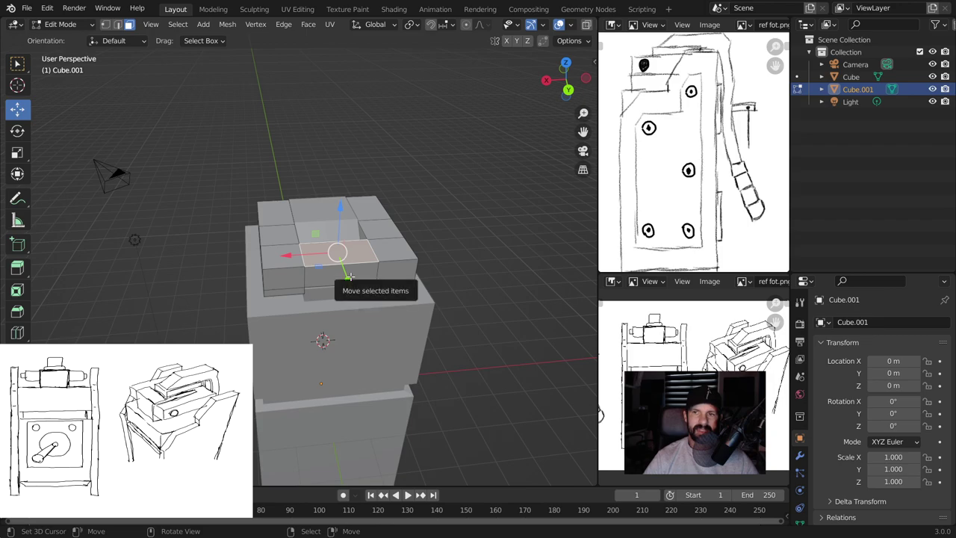
Extrude the top-centre face up 0.7131 m into a small block
mouse_move(356, 272)
middle_down()
mouse_move(475, 257)
mouse_move(391, 252)
middle_up()
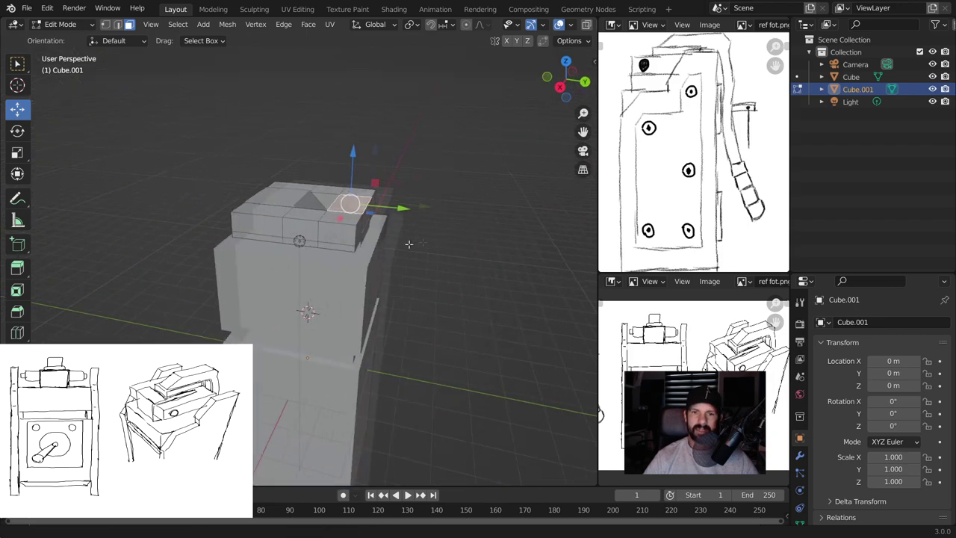
scroll(391, 252, up, 2)
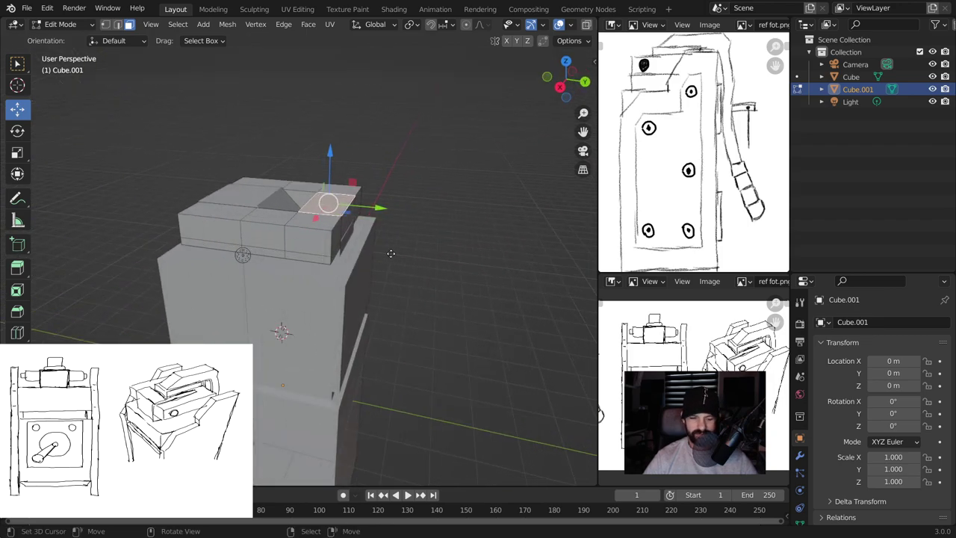
key(e)
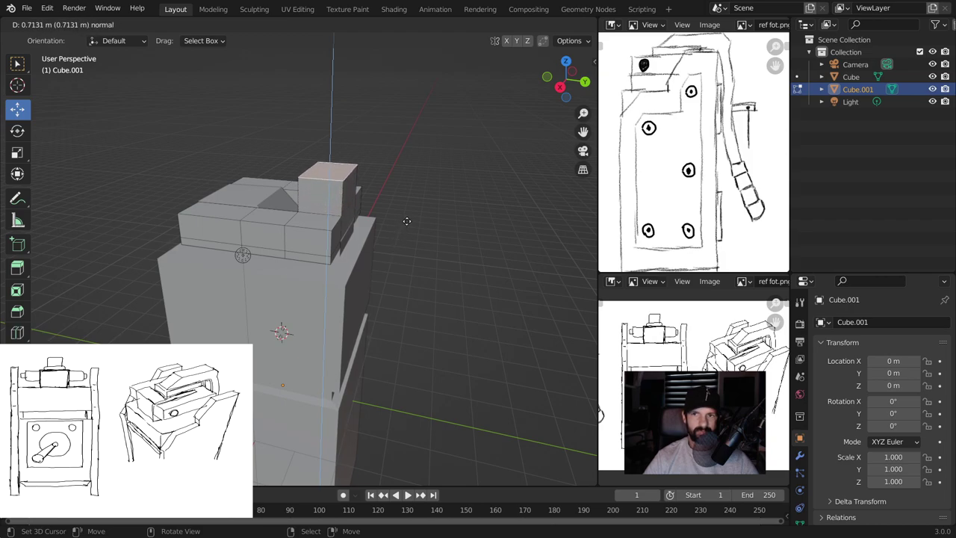
click(406, 221)
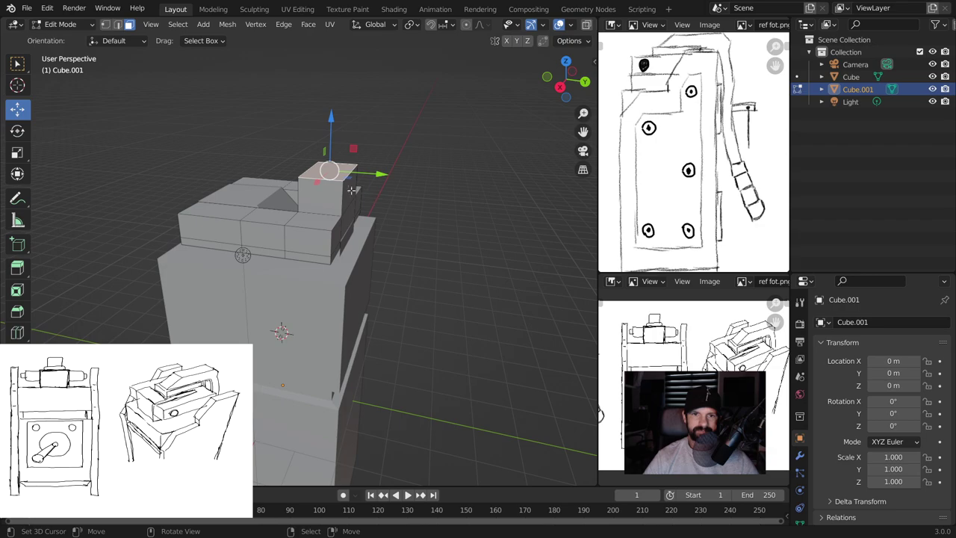
In right view, extrude the block sideways into an arm and slide an edge loop near its end
key(KP_3)
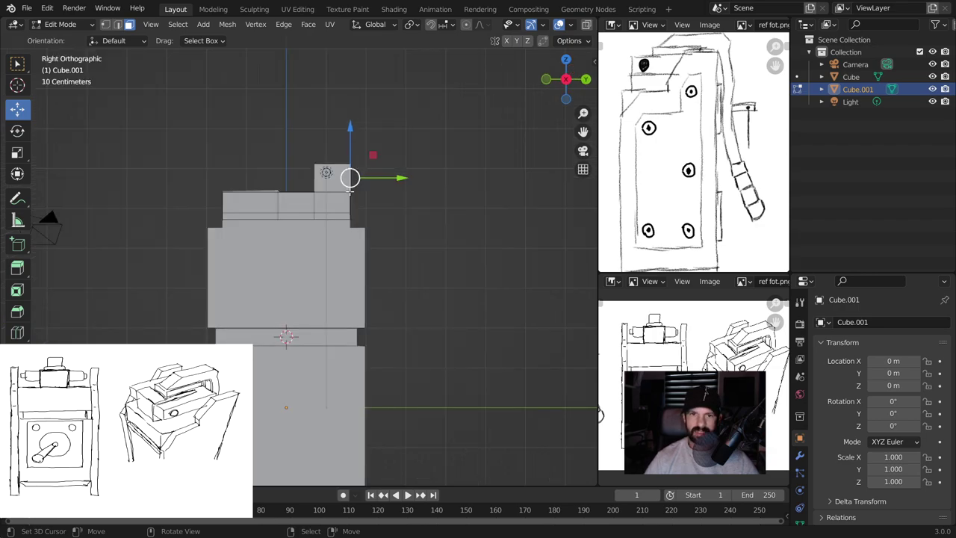
key(e)
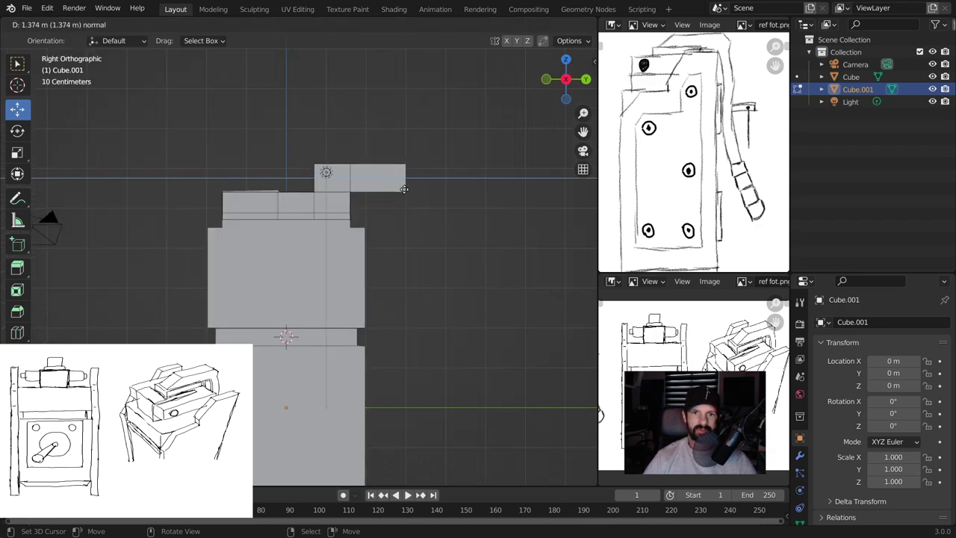
click(386, 194)
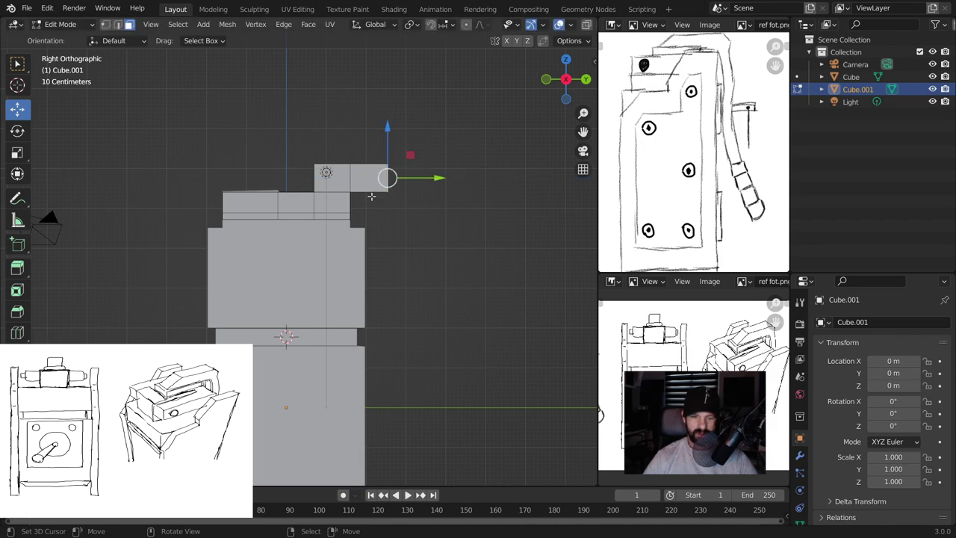
key(g)
key(g)
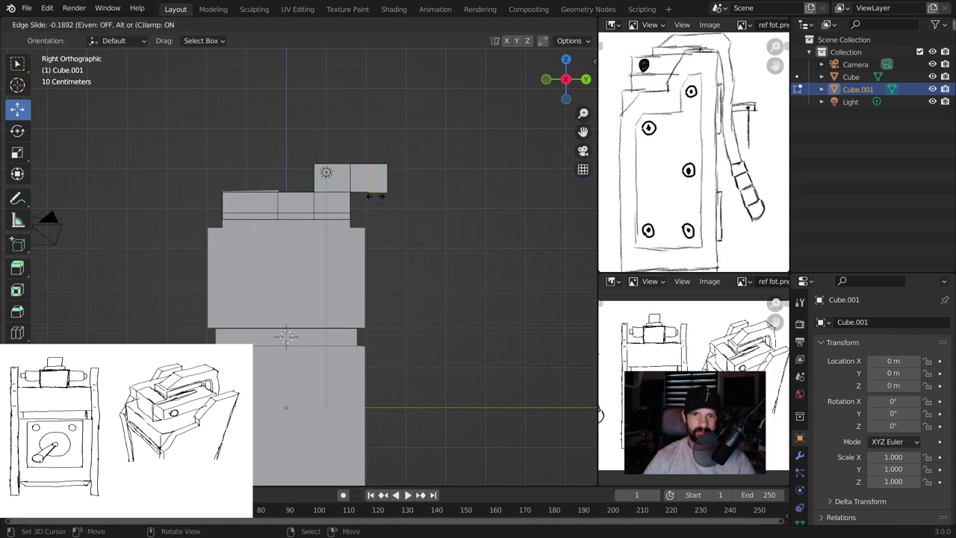
click(376, 196)
middle_drag(376, 196, 307, 188)
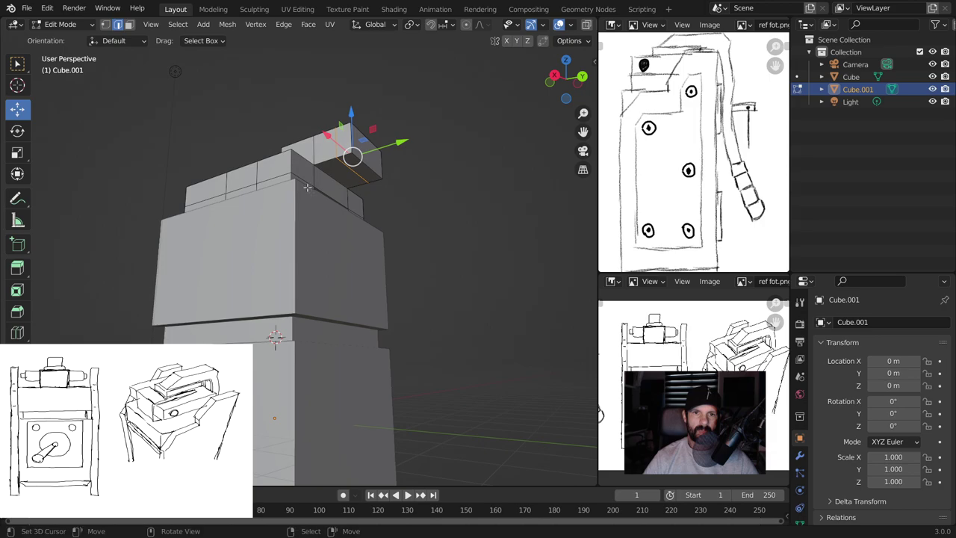
click(130, 24)
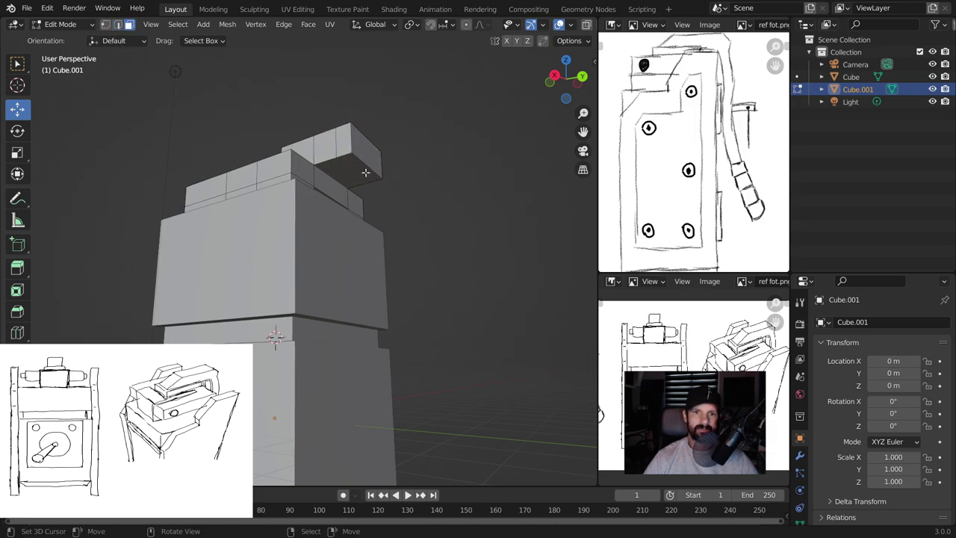
click(366, 173)
Extrude the arm's end face down the side into a tall vertical bar
key(e)
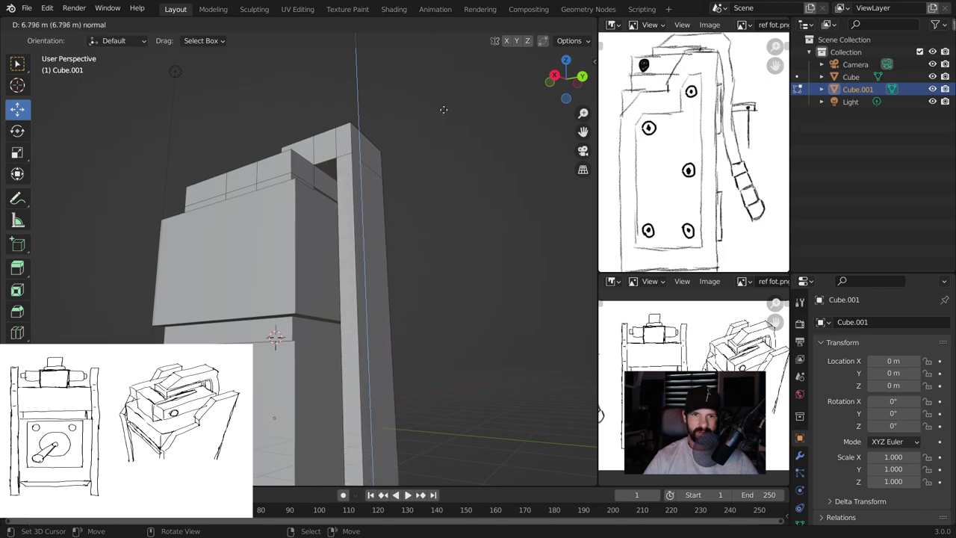
click(430, 482)
mouse_move(453, 142)
middle_down()
mouse_move(458, 207)
mouse_move(303, 341)
middle_up()
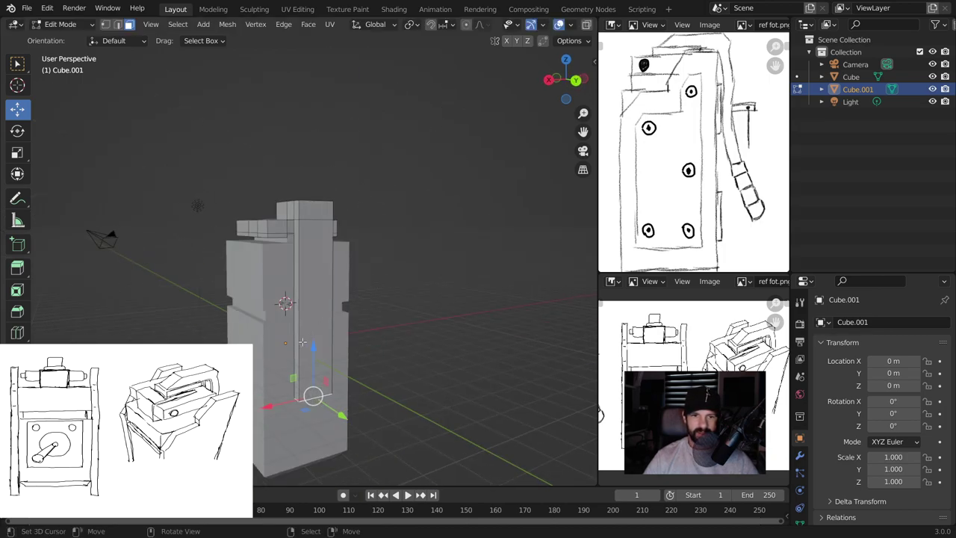
drag(313, 349, 315, 365)
mouse_move(315, 364)
middle_down()
mouse_move(386, 212)
mouse_move(314, 178)
middle_up()
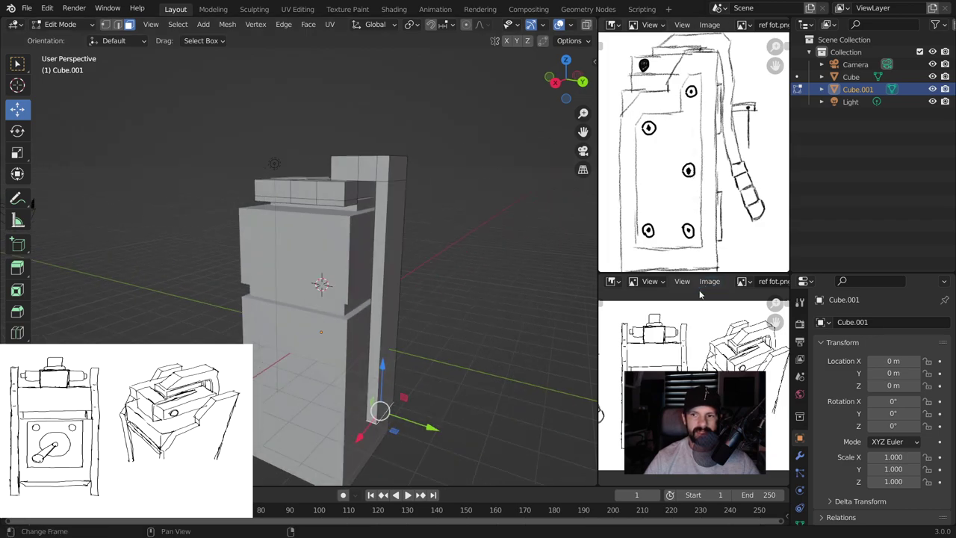
Slide the inner recess face over 0.2916 m, then return to Object Mode in right view
mouse_move(373, 246)
middle_down()
mouse_move(396, 208)
mouse_move(400, 275)
middle_up()
click(401, 234)
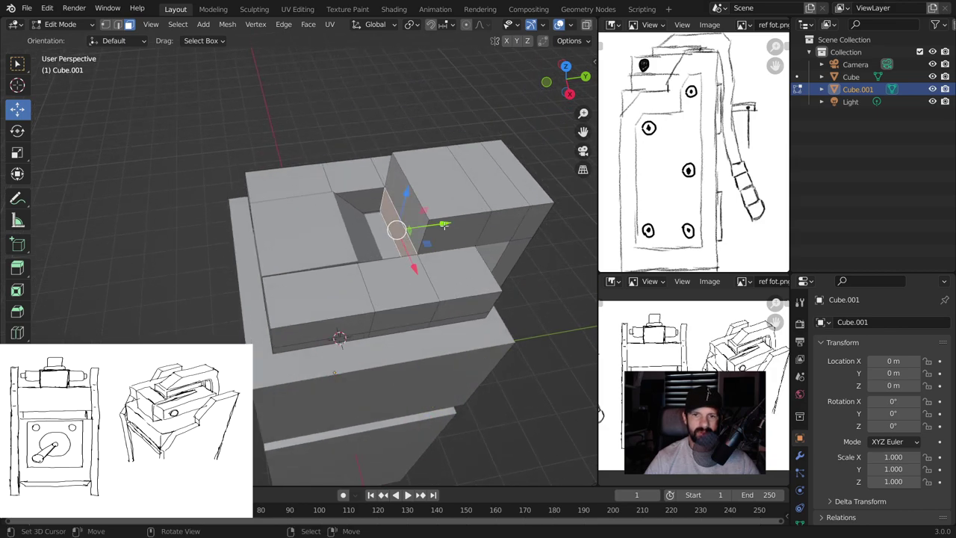
drag(444, 226, 427, 228)
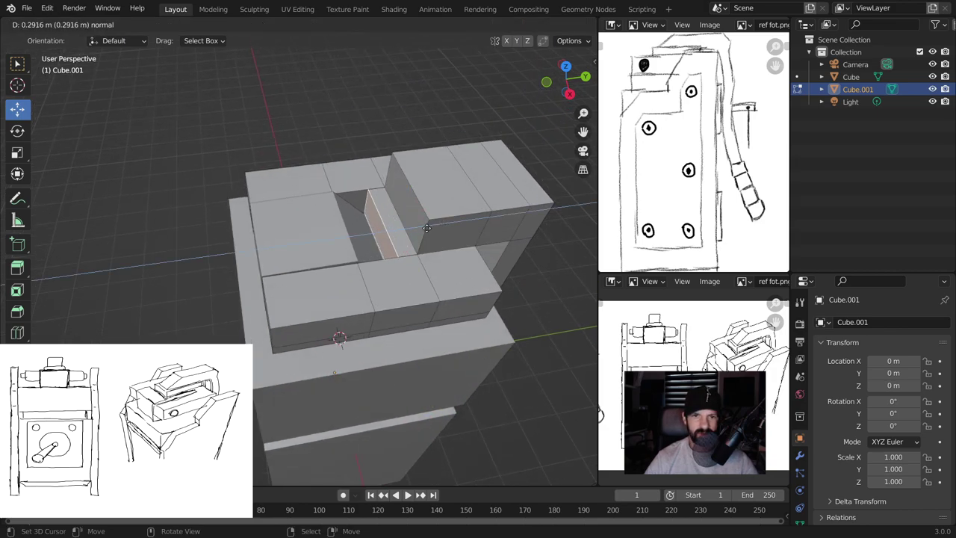
middle_drag(426, 224, 407, 202)
middle_drag(452, 234, 342, 237)
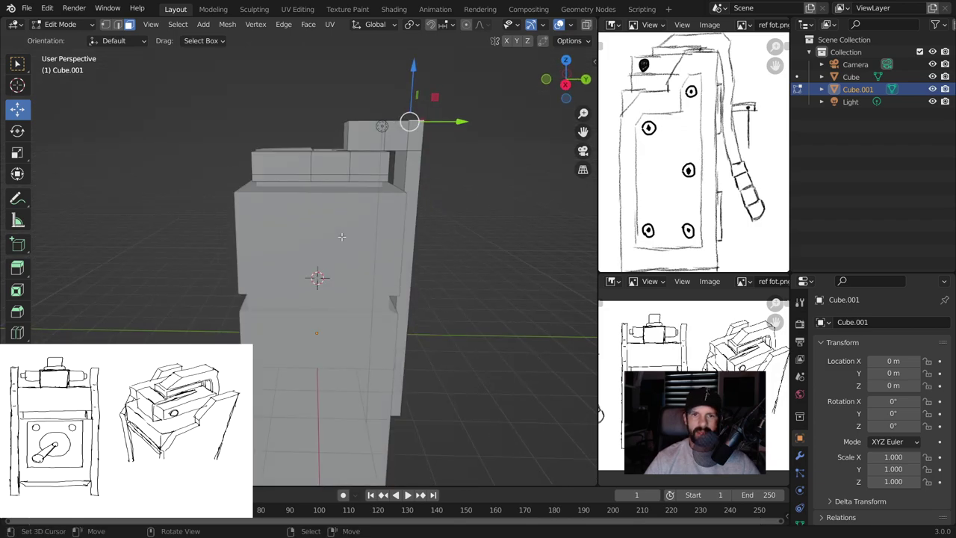
key(KP_3)
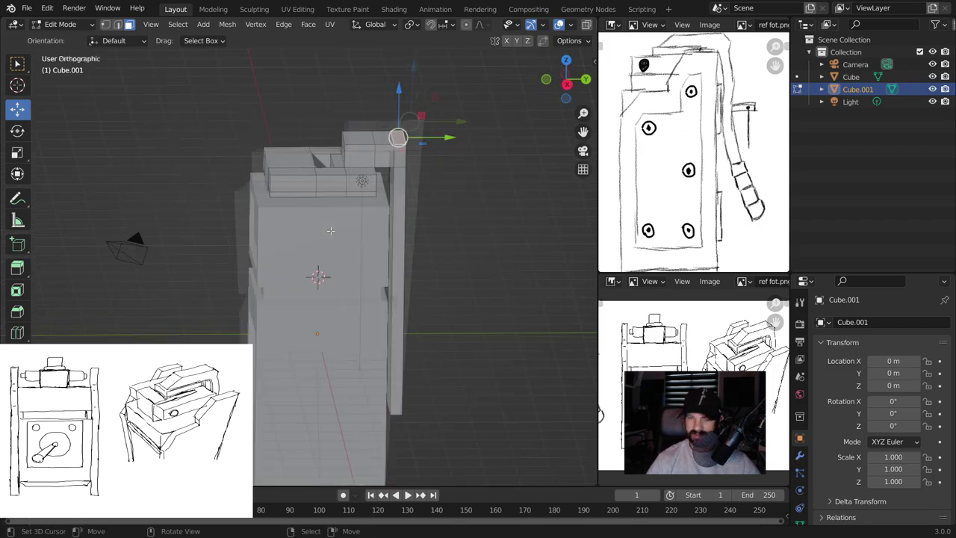
key(Tab)
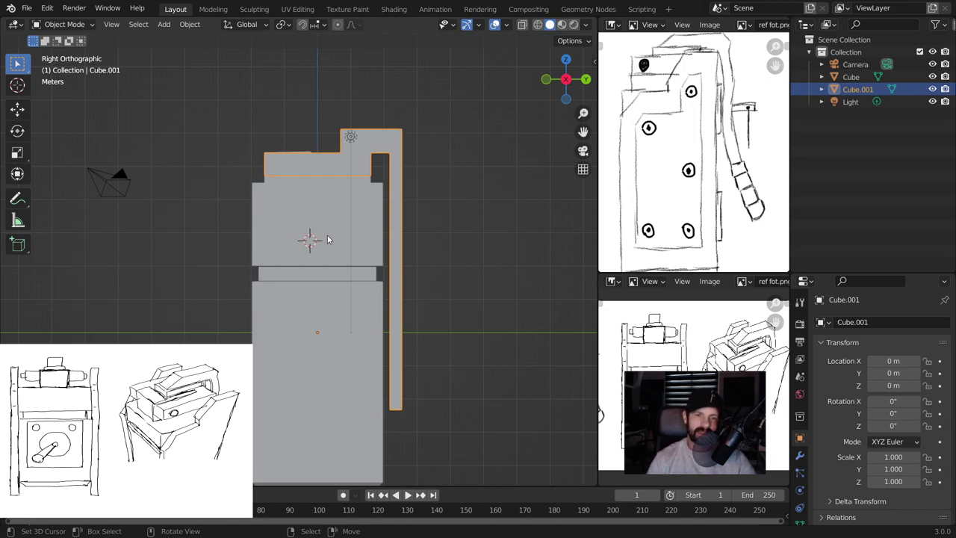
Add a new plane and rotate it 90° so it faces sideways
key(shift+a)
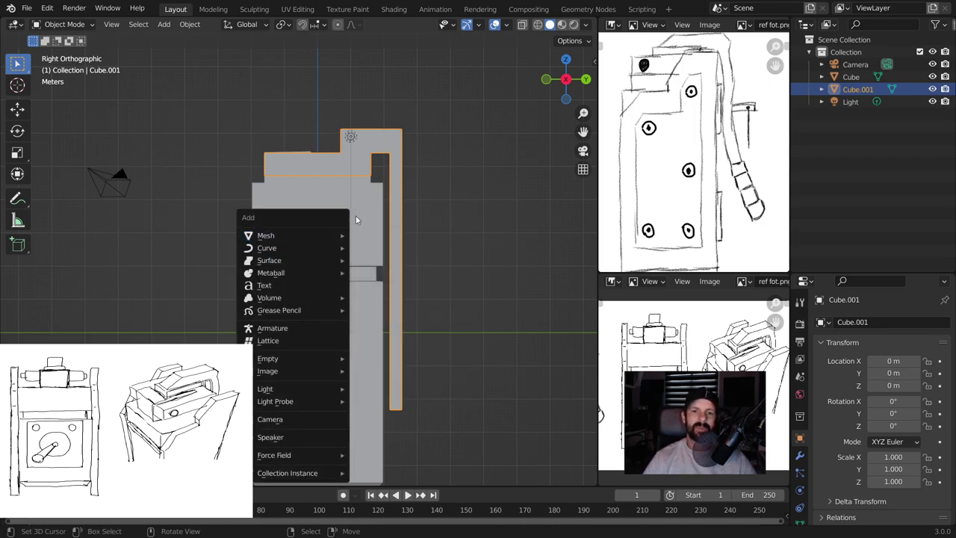
click(368, 235)
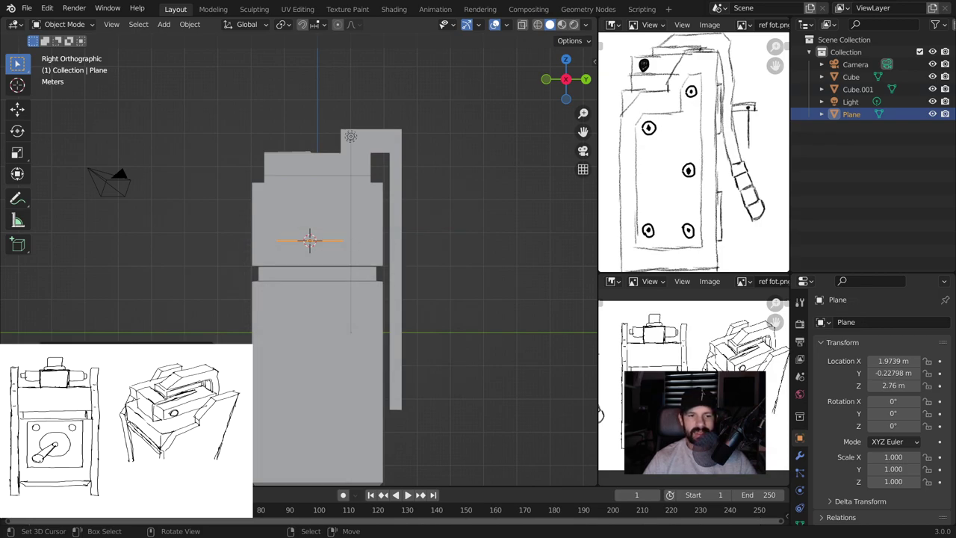
key(r)
key(x)
key(9)
key(0)
key(Return)
key(r)
key(z)
key(9)
key(0)
key(Return)
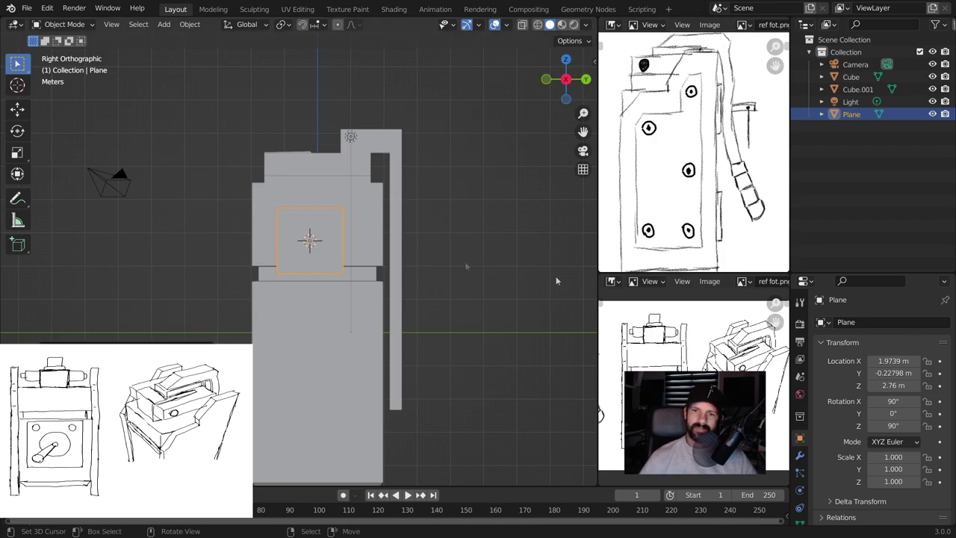
In edge mode, raise the plane's top edge and adjust its width to fit the cabinet side
key(Tab)
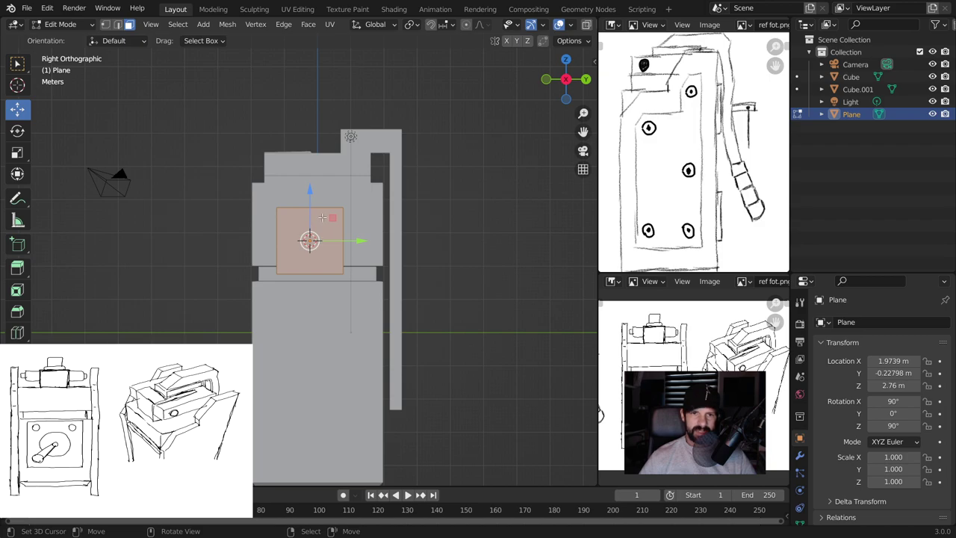
key(2)
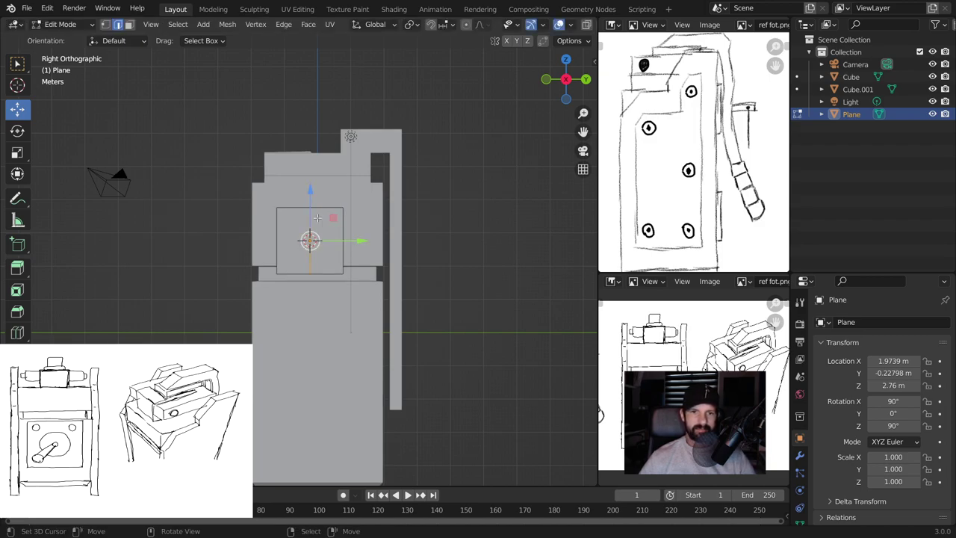
click(288, 209)
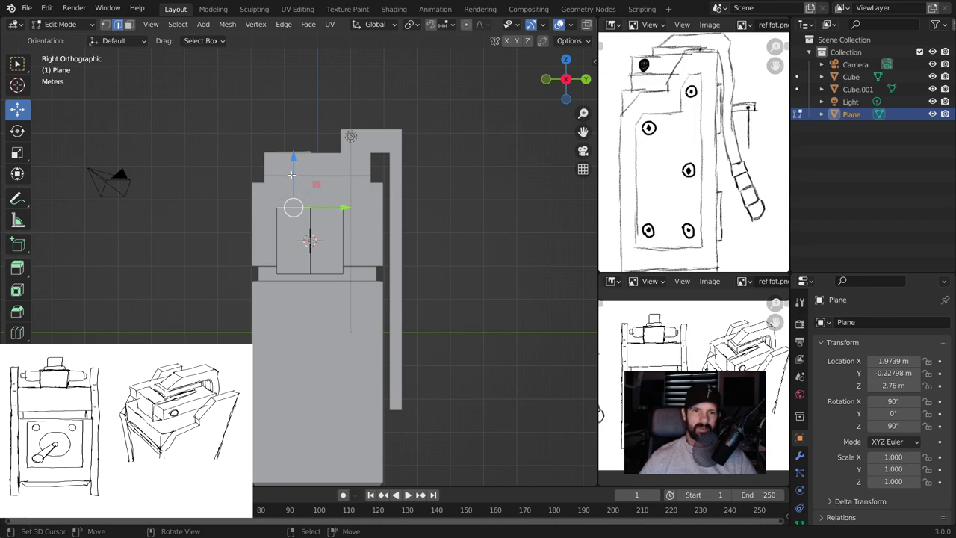
click(320, 213)
mouse_move(320, 213)
mouse_down()
mouse_move(314, 176)
mouse_move(327, 192)
mouse_up()
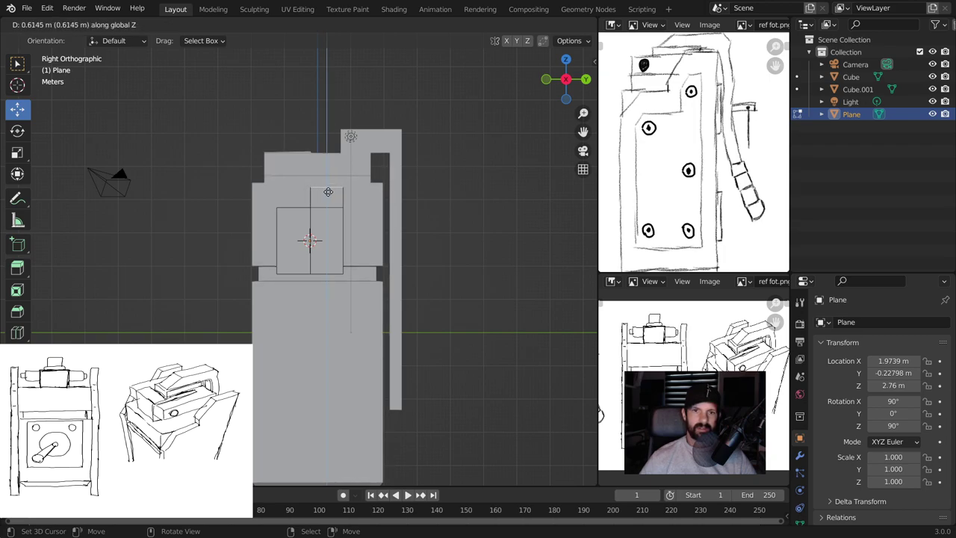
drag(328, 192, 326, 181)
click(344, 213)
drag(385, 223, 424, 221)
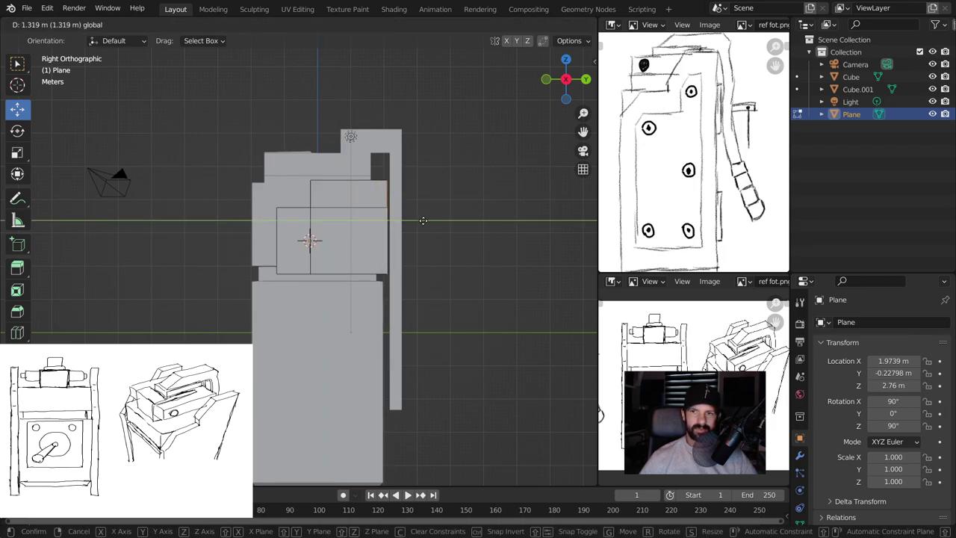
drag(423, 221, 384, 221)
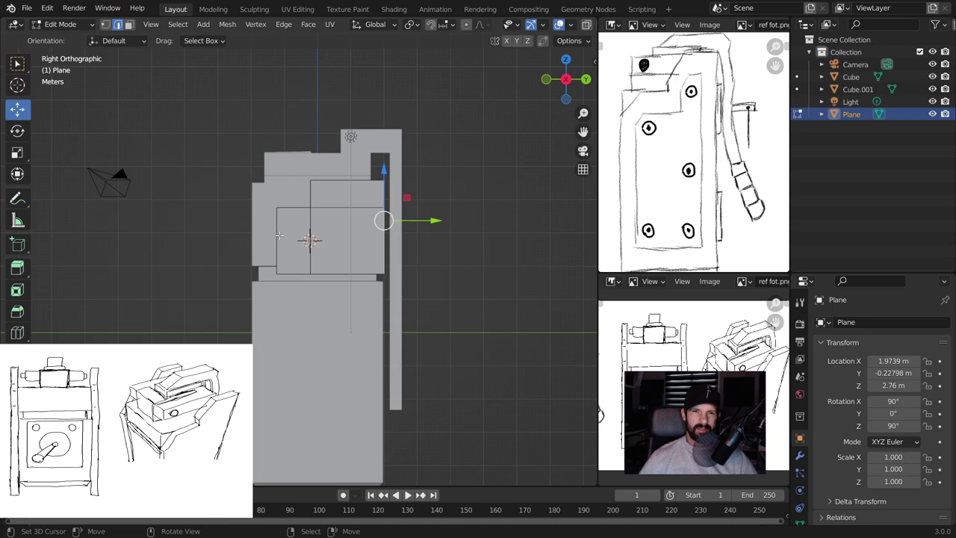
Shift the left edge inward along Y and lower the bottom edge to full cabinet height
click(279, 235)
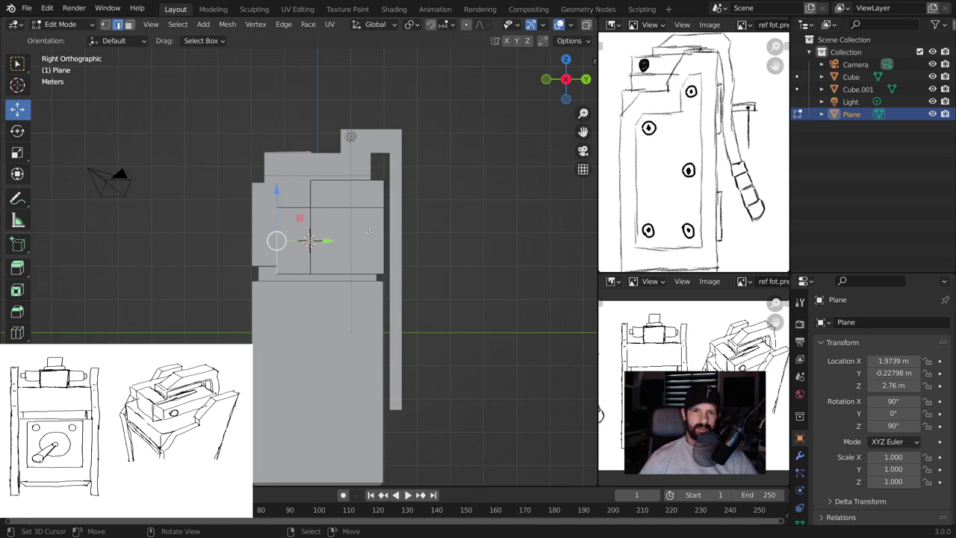
key(g)
key(y)
click(254, 240)
click(269, 275)
scroll(296, 265, down, 2)
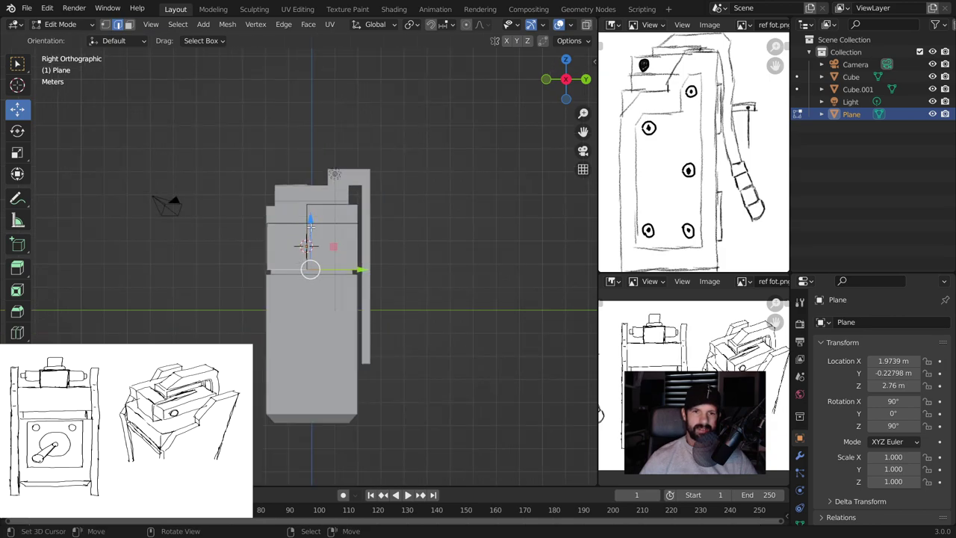
drag(310, 226, 310, 390)
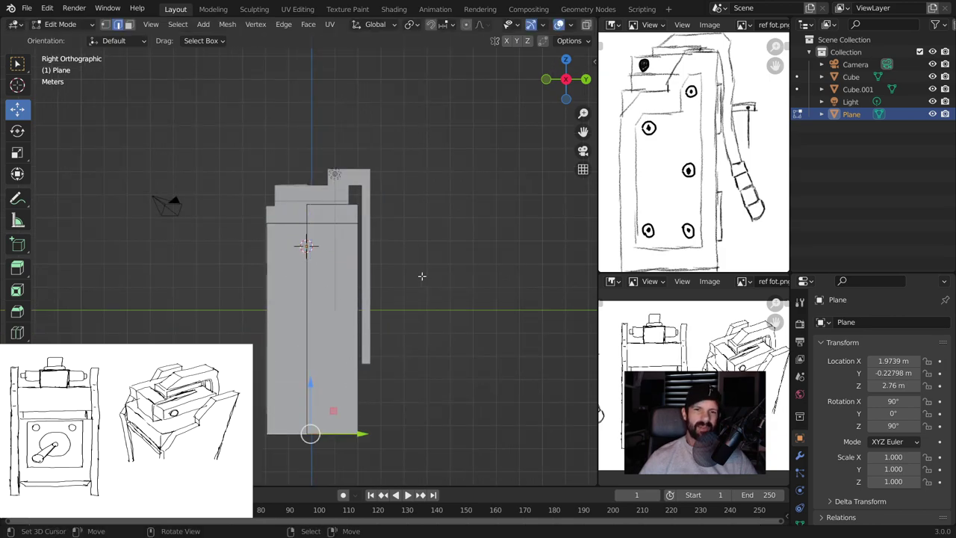
middle_drag(422, 277, 452, 296)
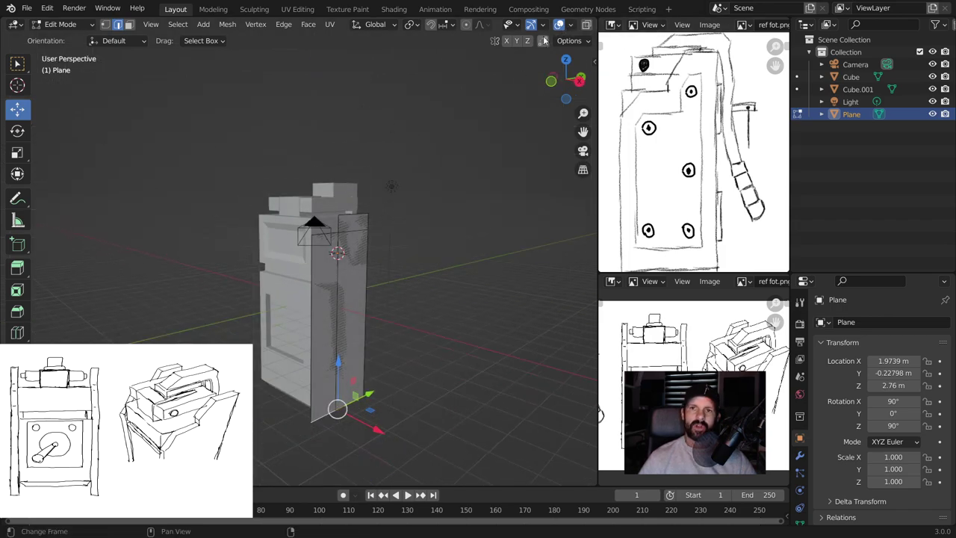
Return to Object Mode and set viewport lighting to MatCap with the tan material
key(Tab)
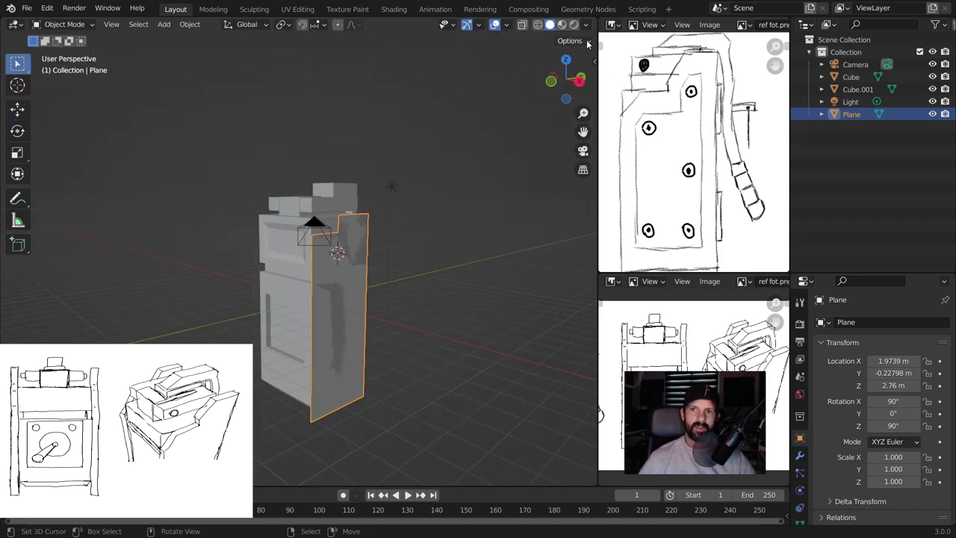
click(588, 25)
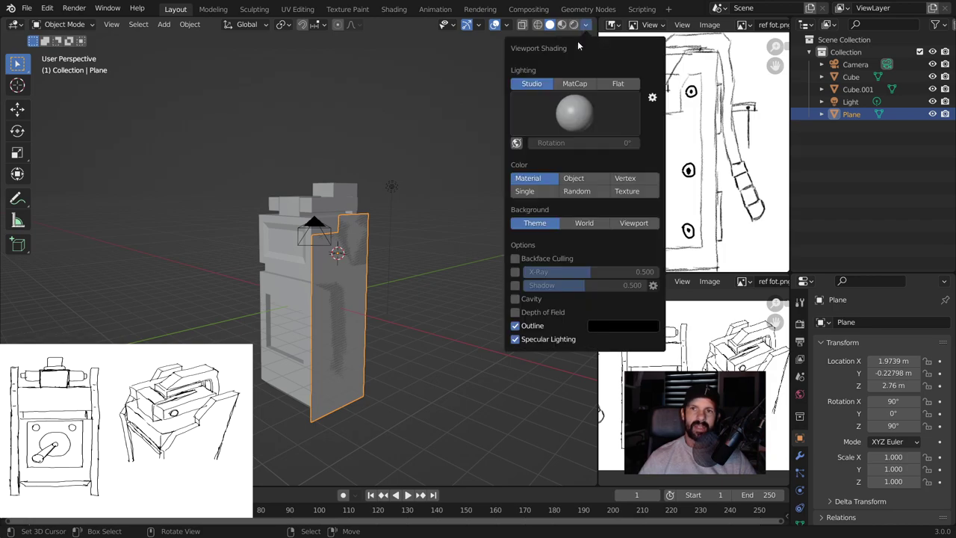
click(574, 84)
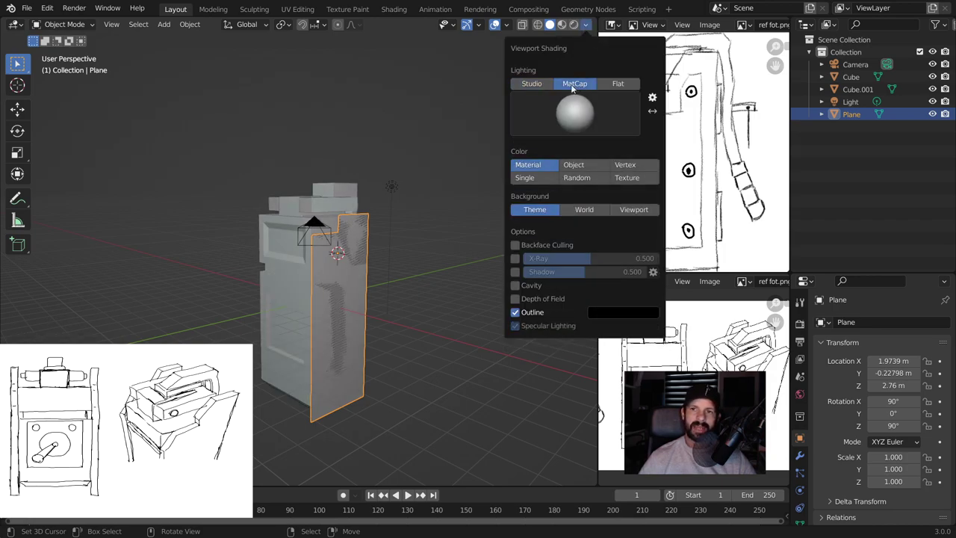
click(574, 112)
click(570, 162)
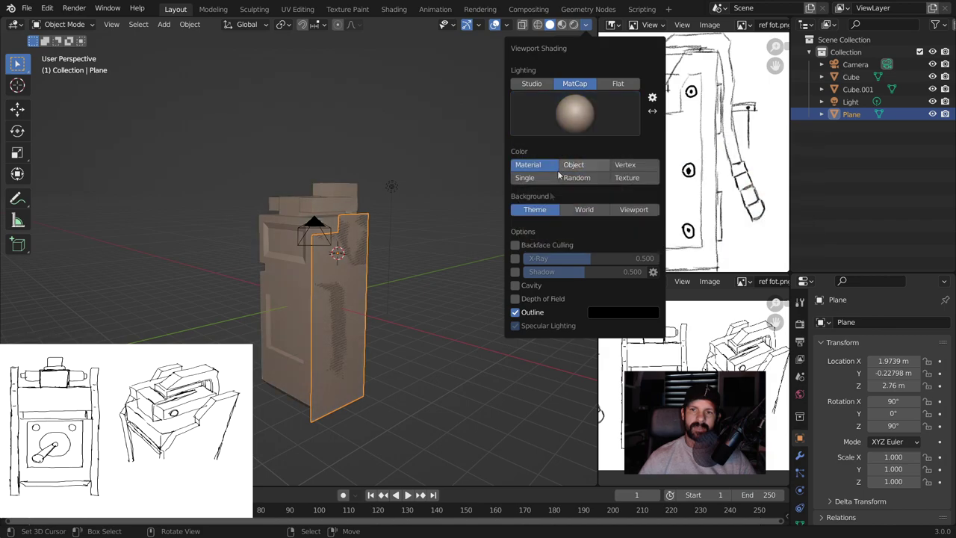
Enable cavity shading and viewport shadows, with Cavity Type set to World
click(514, 285)
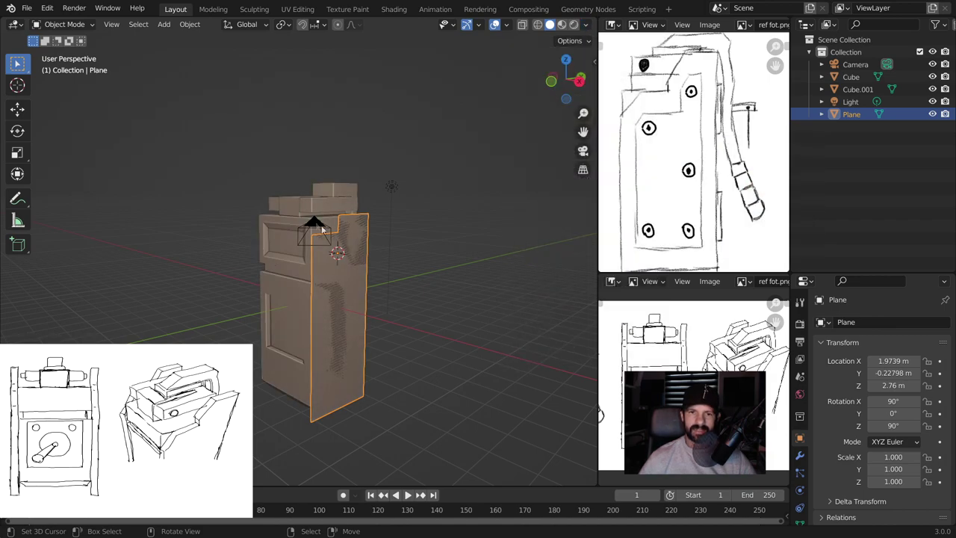
scroll(319, 213, up, 3)
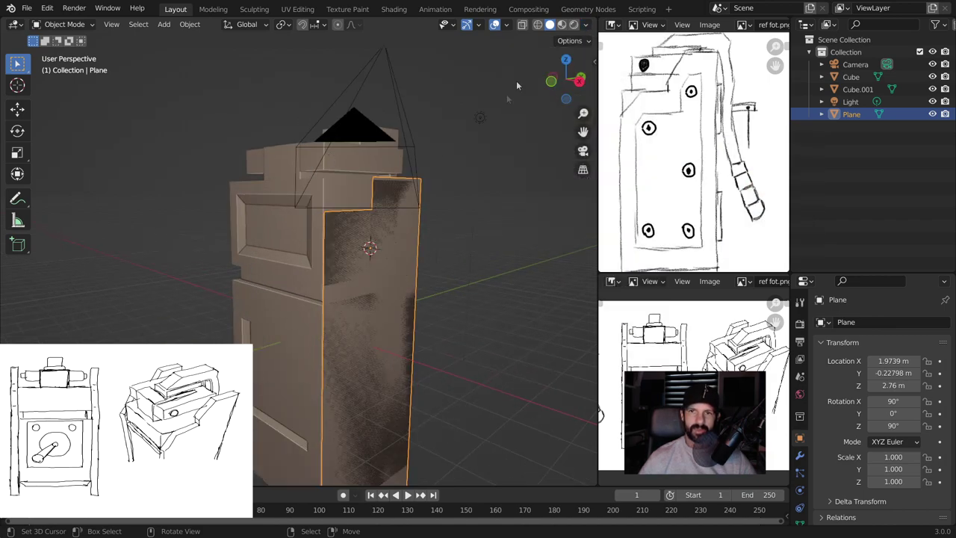
click(586, 25)
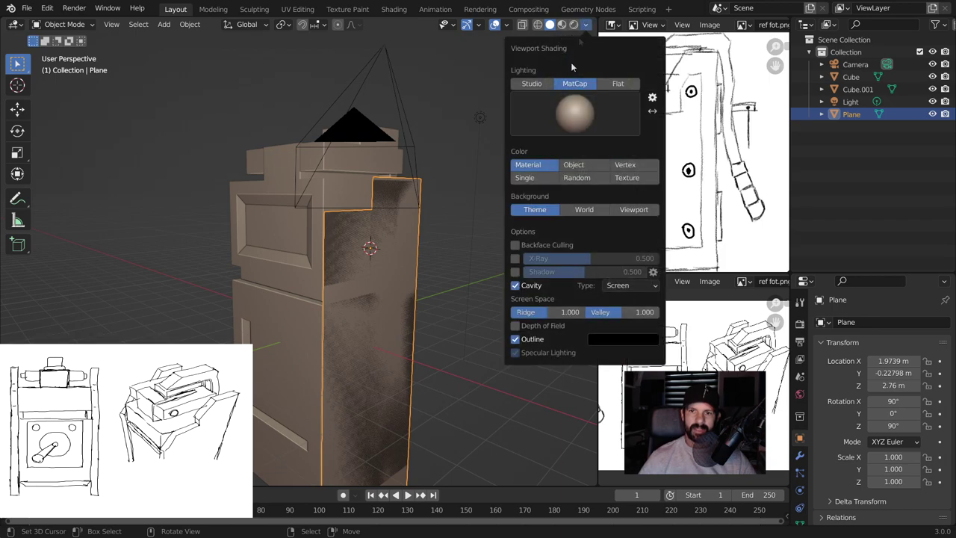
click(515, 272)
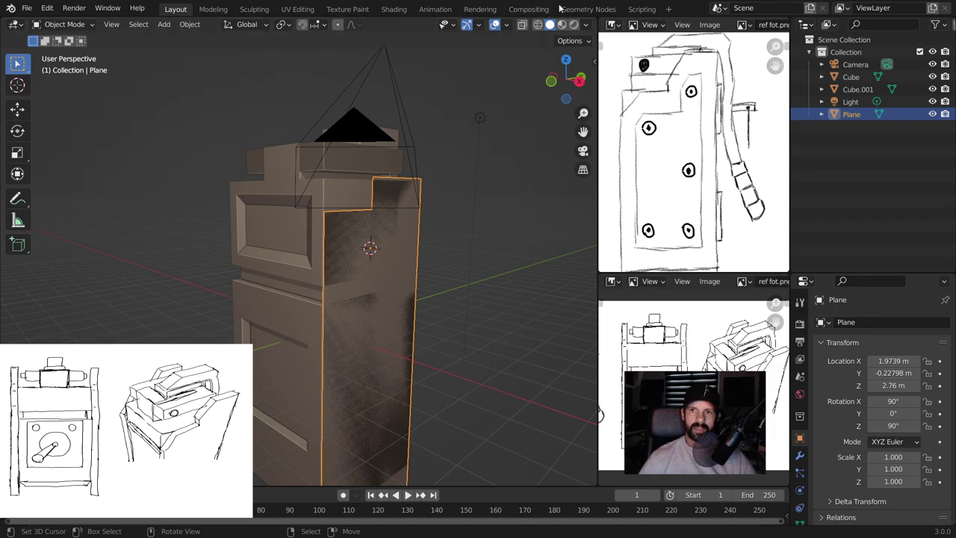
click(586, 24)
click(631, 286)
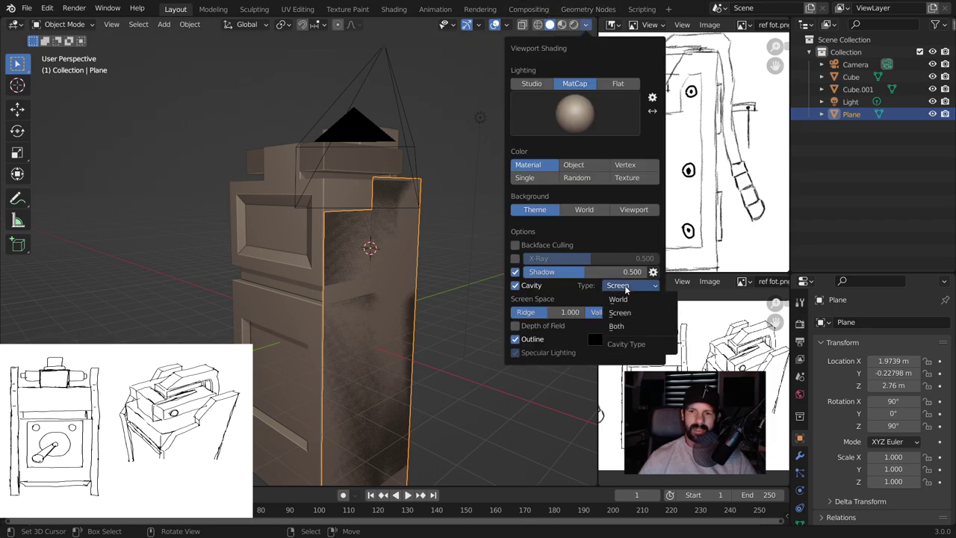
click(629, 305)
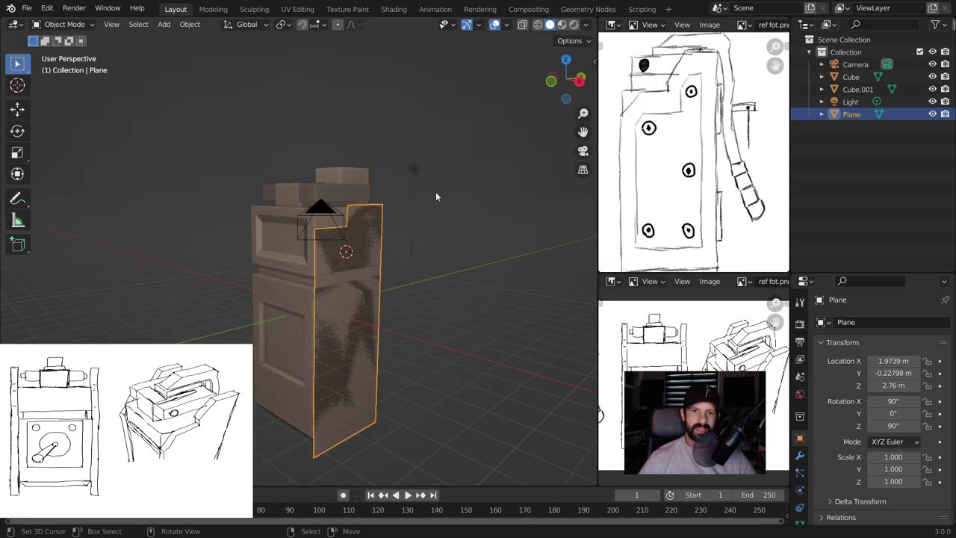
Orbit around the cabinet to inspect the side panel and front
middle_drag(473, 251, 363, 189)
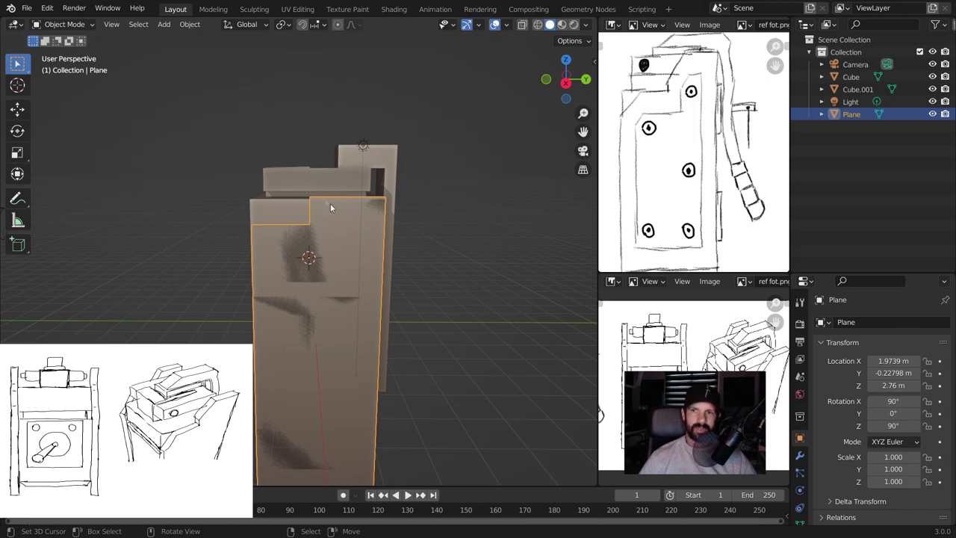
mouse_move(344, 252)
middle_down()
mouse_move(318, 288)
mouse_move(533, 160)
middle_up()
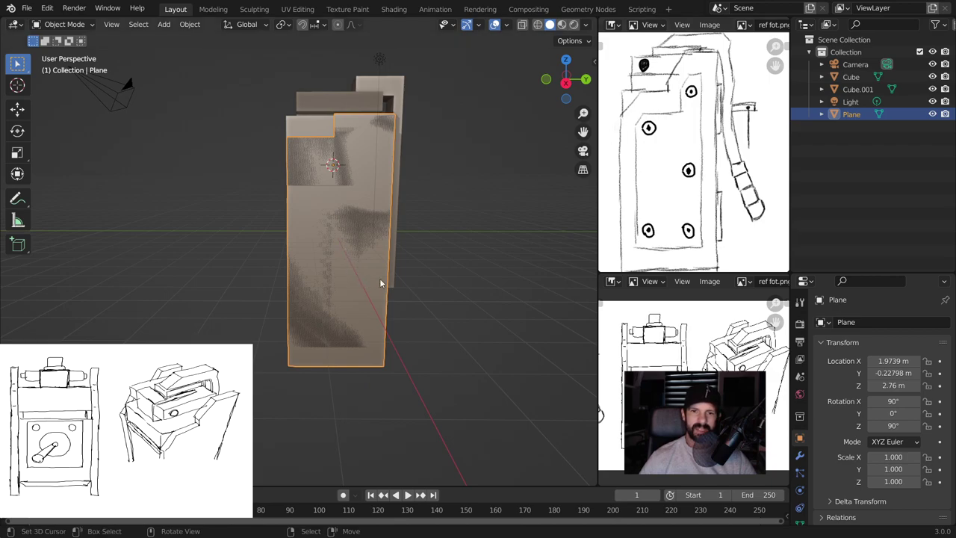
mouse_move(381, 265)
middle_down()
mouse_move(319, 255)
mouse_move(491, 278)
mouse_move(368, 214)
mouse_move(285, 201)
mouse_move(383, 192)
middle_up()
scroll(367, 214, up, 2)
key(Tab)
Select all of the plane and extrude it into a thick slab
key(a)
key(e)
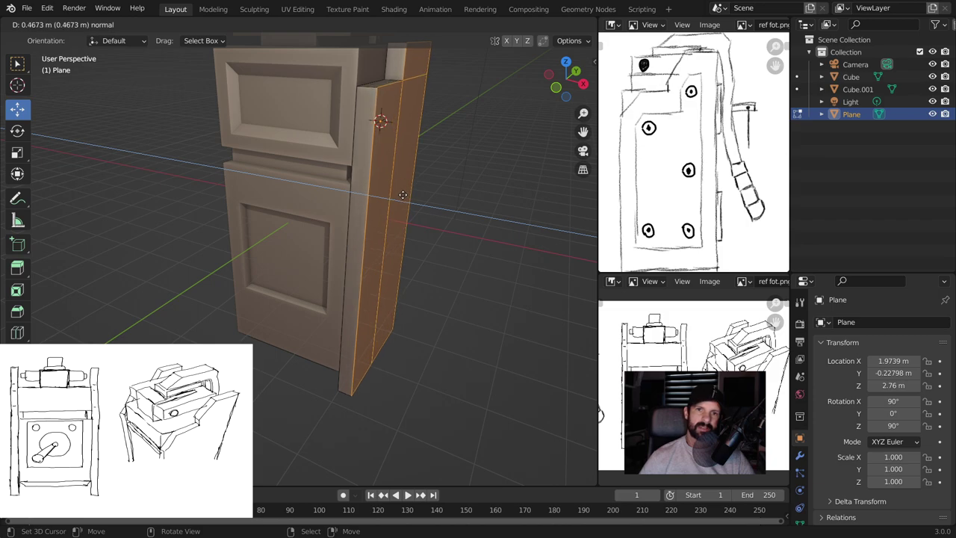
click(396, 193)
mouse_move(396, 193)
middle_down()
mouse_move(299, 199)
mouse_move(329, 138)
middle_up()
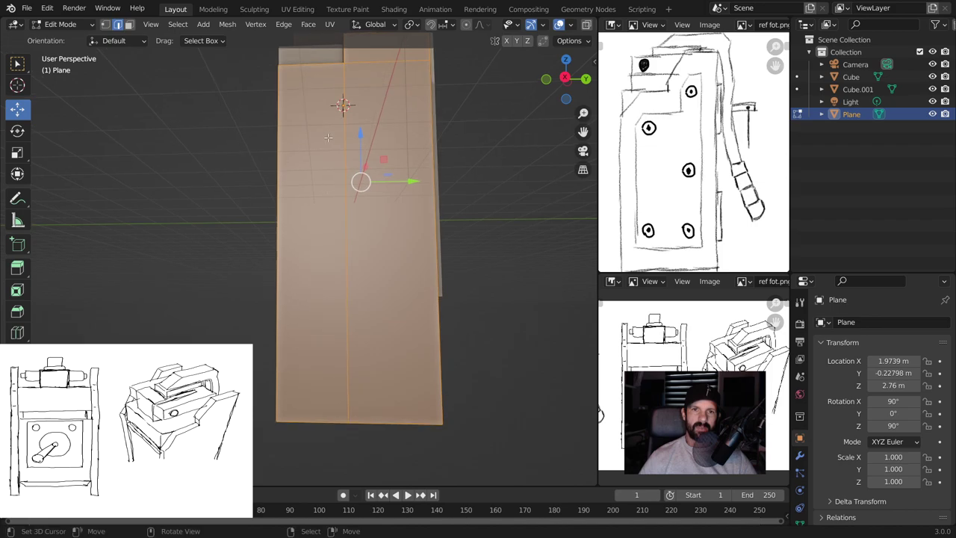
Inset the slab's outer face to create a border
key(i)
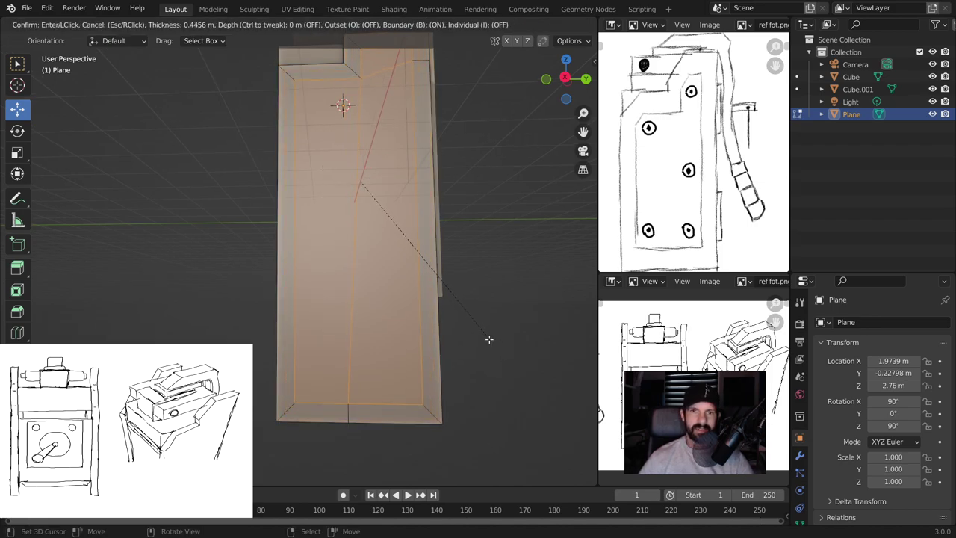
click(488, 337)
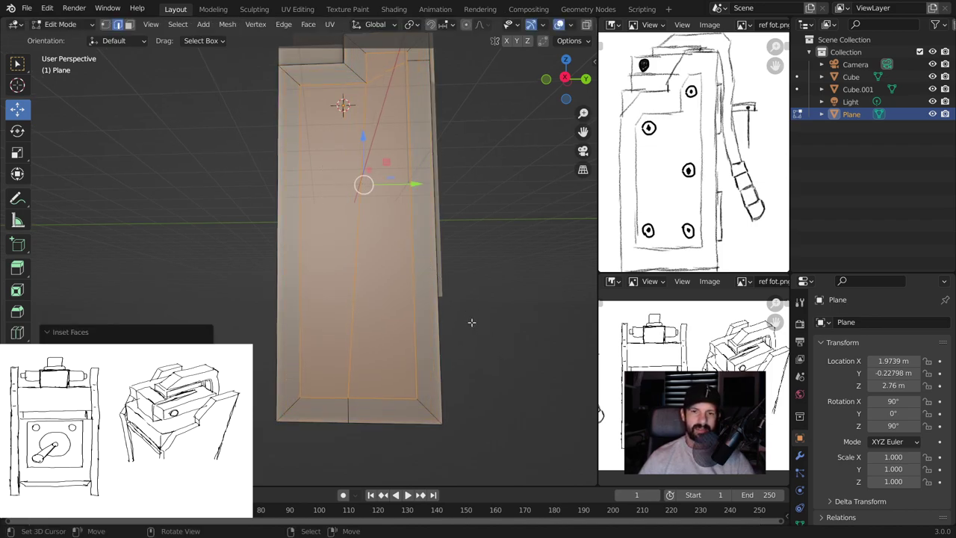
scroll(473, 322, down, 3)
mouse_move(434, 263)
middle_down()
mouse_move(452, 248)
mouse_move(357, 190)
middle_up()
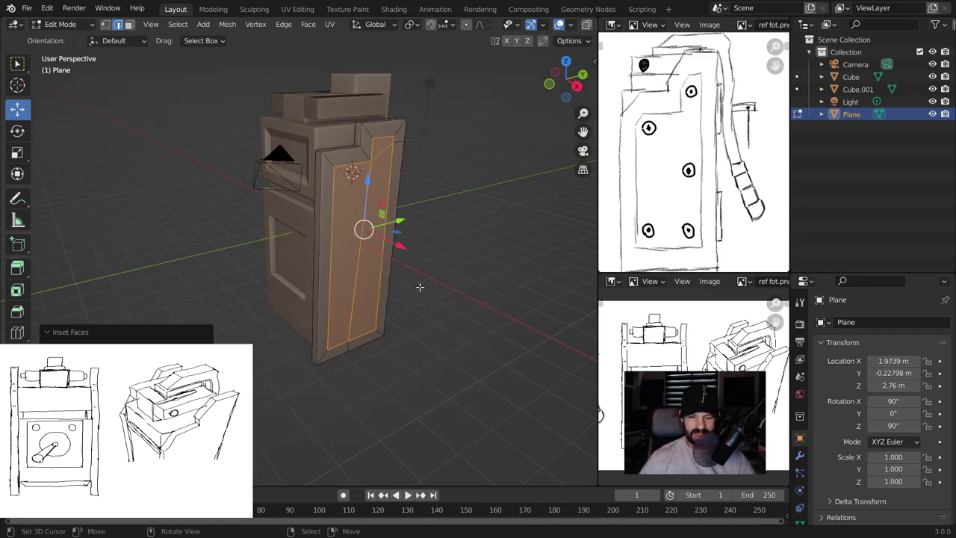
Push the inset face about 0.28 m inward and return to Object Mode
key(e)
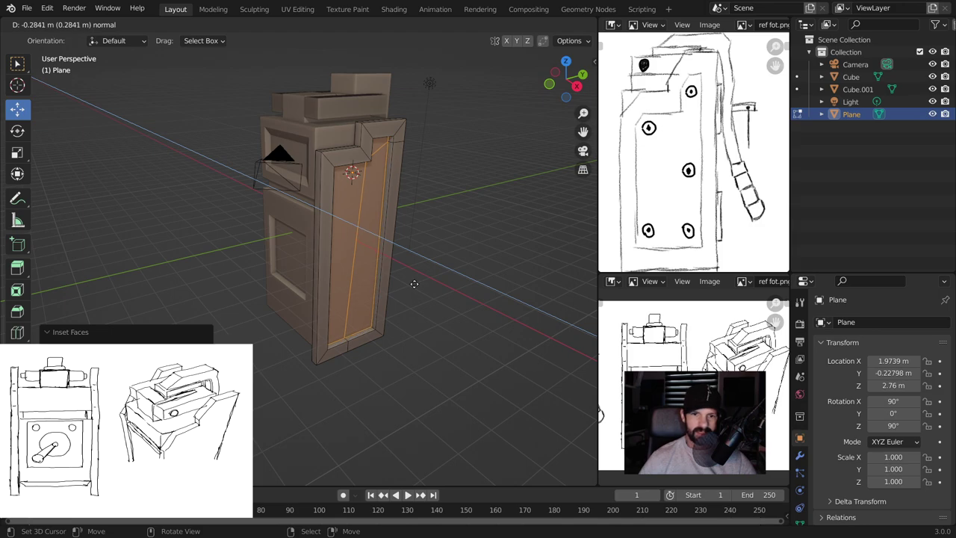
click(414, 284)
middle_drag(414, 284, 379, 248)
click(395, 257)
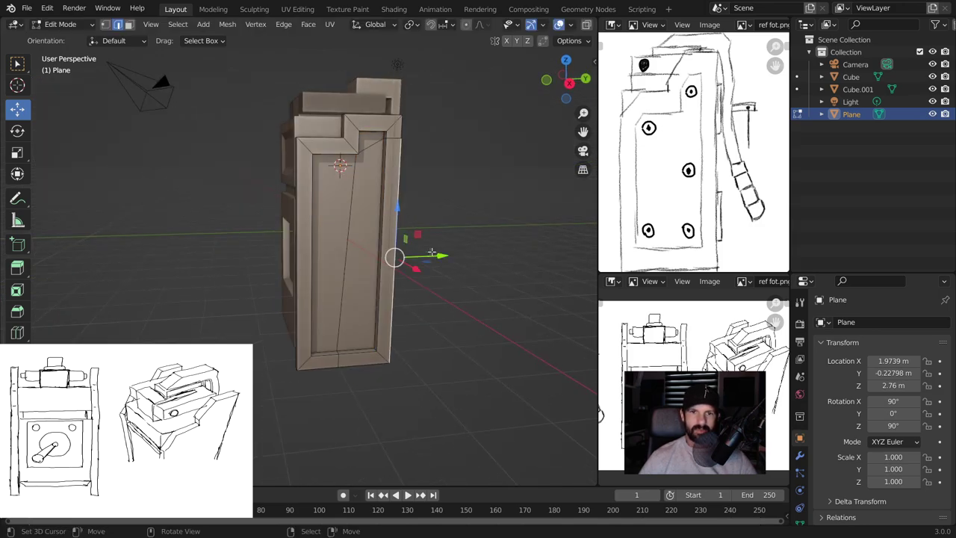
key(Tab)
mouse_move(441, 256)
middle_down()
mouse_move(271, 166)
mouse_move(306, 216)
mouse_move(333, 222)
middle_up()
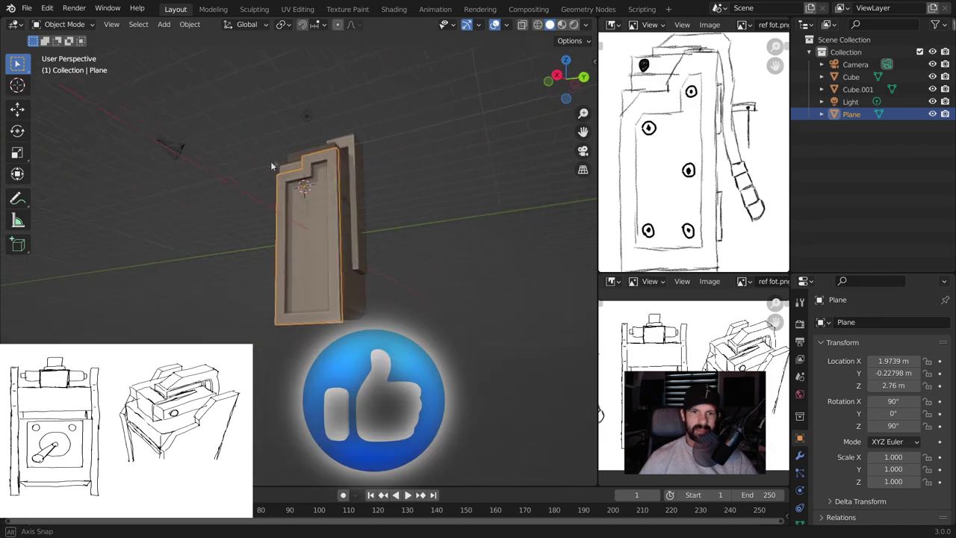
scroll(388, 235, up, 3)
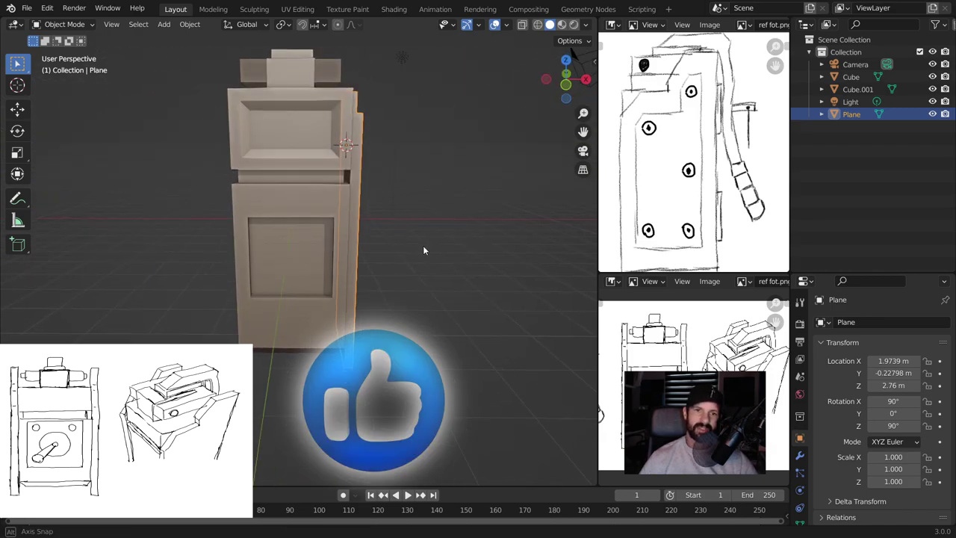
Add a Mirror modifier to the side Plane with Cube as the mirror object
click(269, 156)
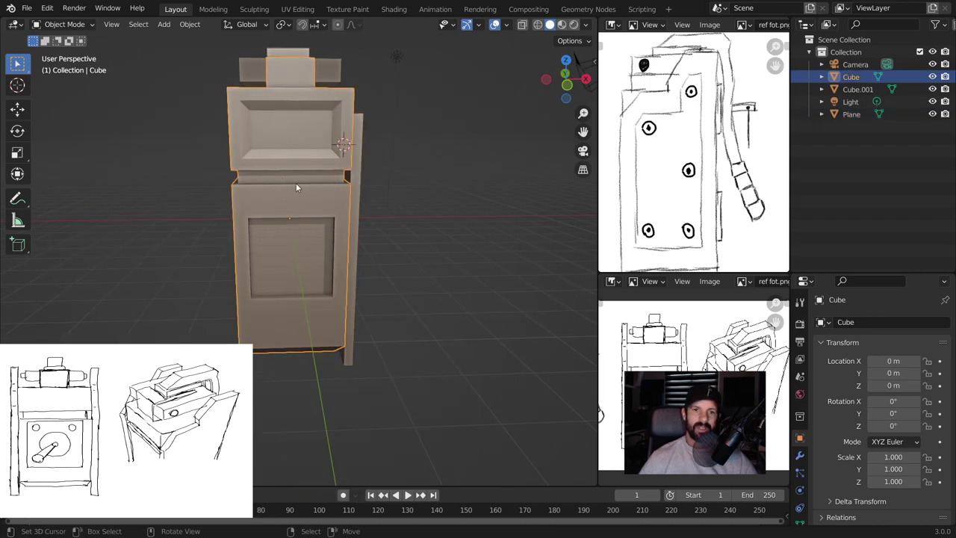
middle_drag(288, 191, 300, 211)
click(358, 178)
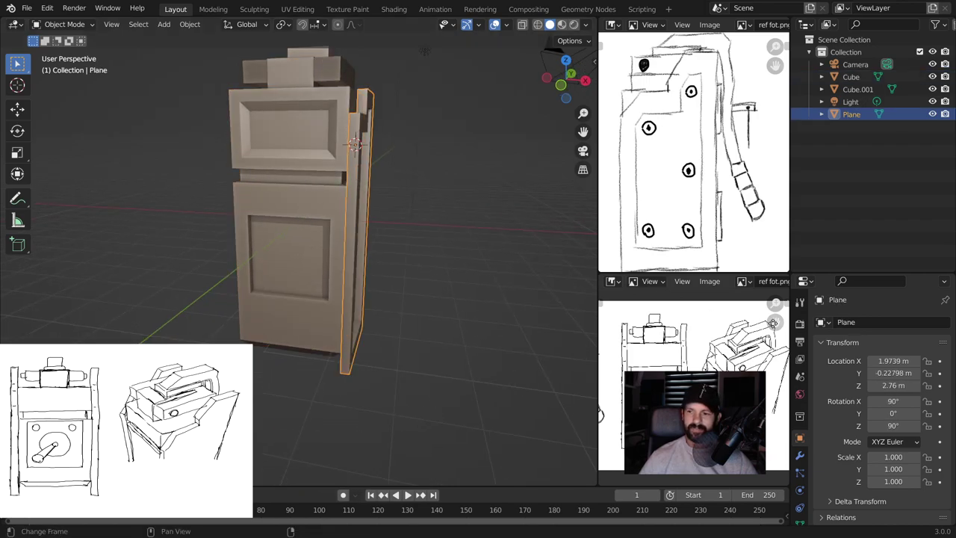
click(799, 455)
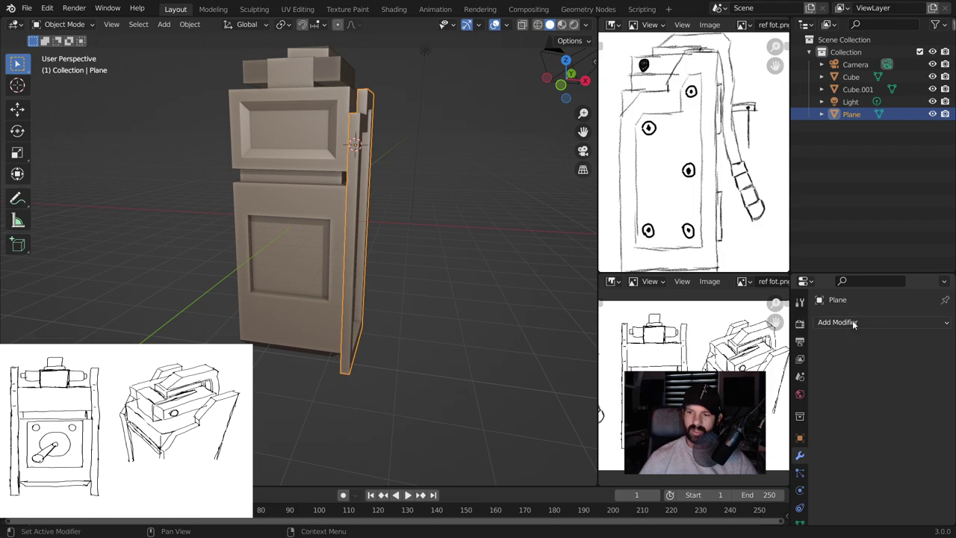
click(854, 322)
click(721, 173)
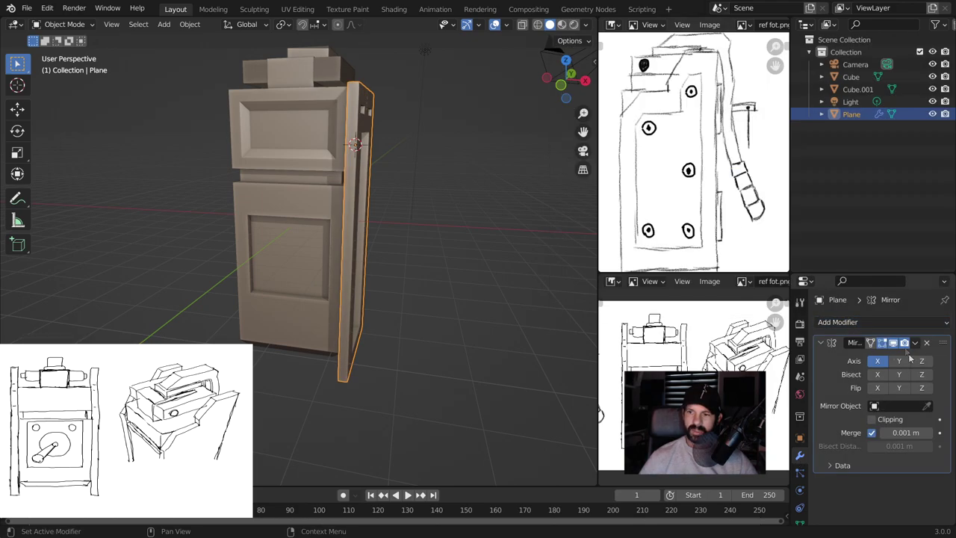
click(928, 406)
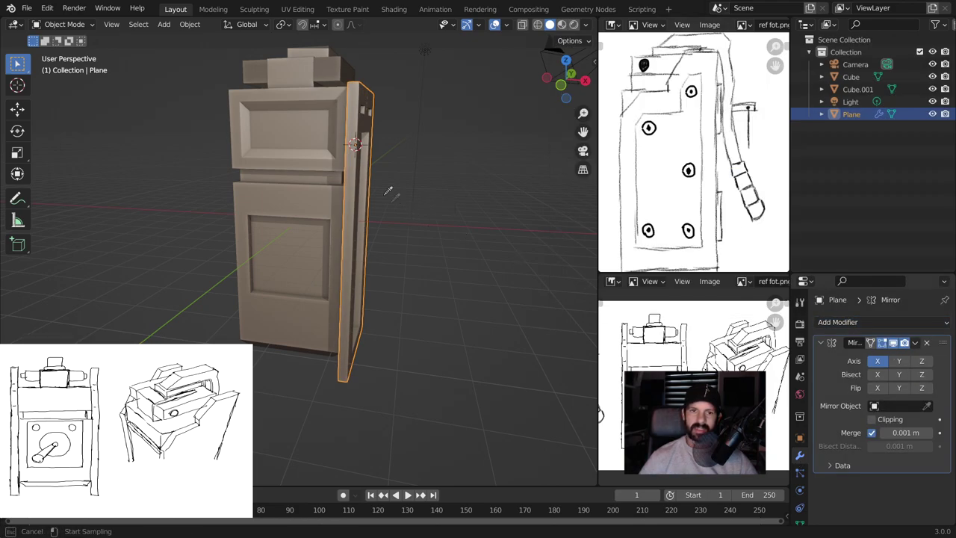
click(312, 153)
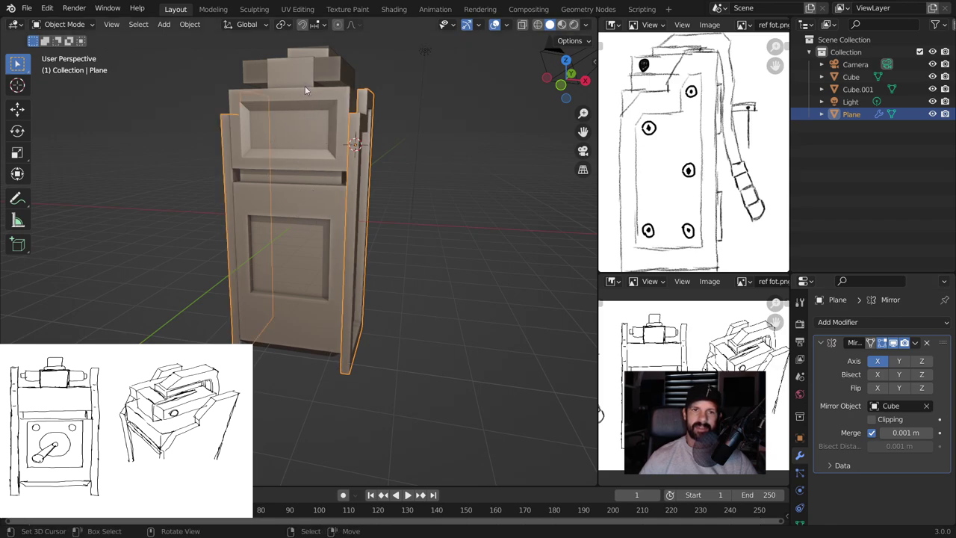
middle_drag(291, 176, 259, 92)
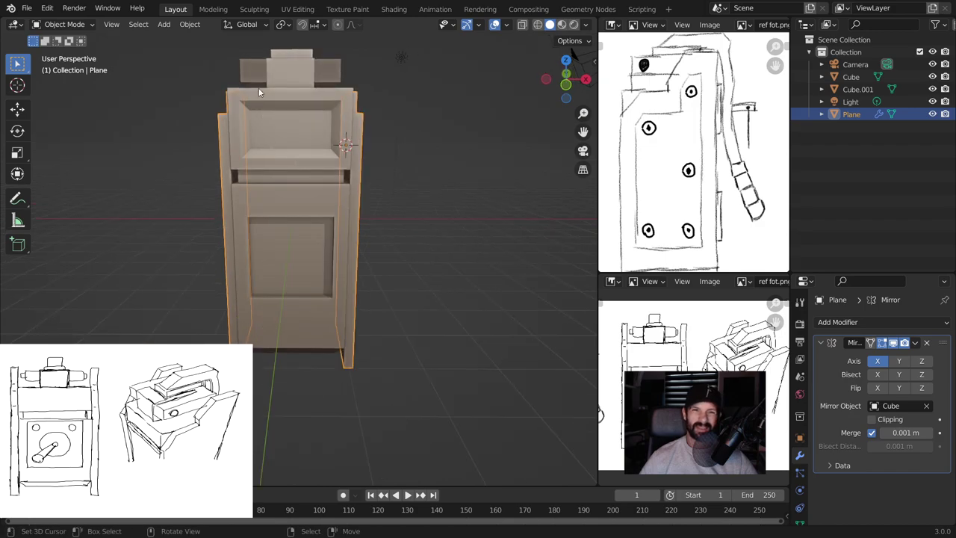
In Edit Mode, bevel the diagonal notch edges at the panel's stepped top corner
mouse_move(319, 155)
middle_down()
mouse_move(111, 128)
mouse_move(393, 181)
middle_up()
mouse_move(320, 184)
middle_down()
mouse_move(354, 172)
mouse_move(352, 141)
middle_up()
mouse_move(251, 148)
middle_down()
mouse_move(399, 193)
mouse_move(314, 186)
mouse_move(457, 170)
middle_up()
key(Tab)
click(349, 139)
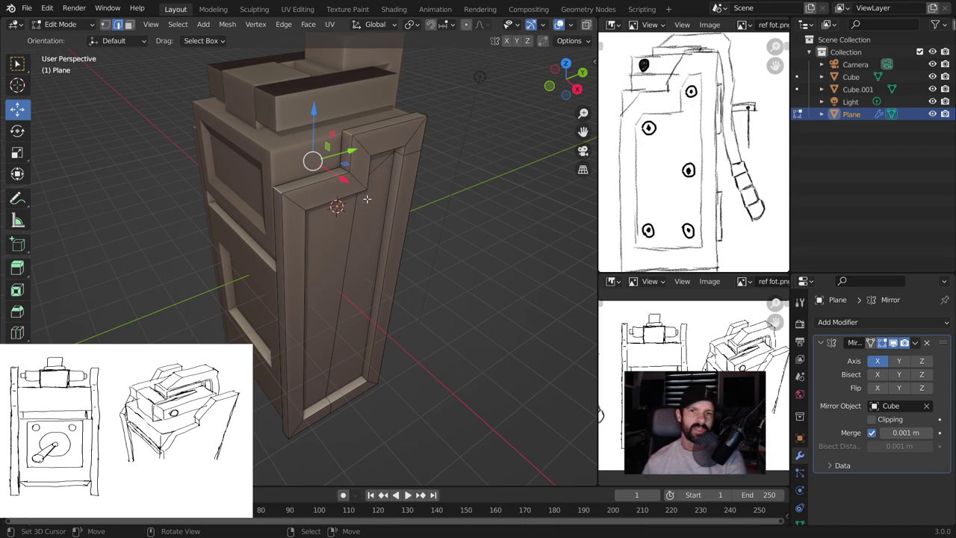
key(ctrl+b)
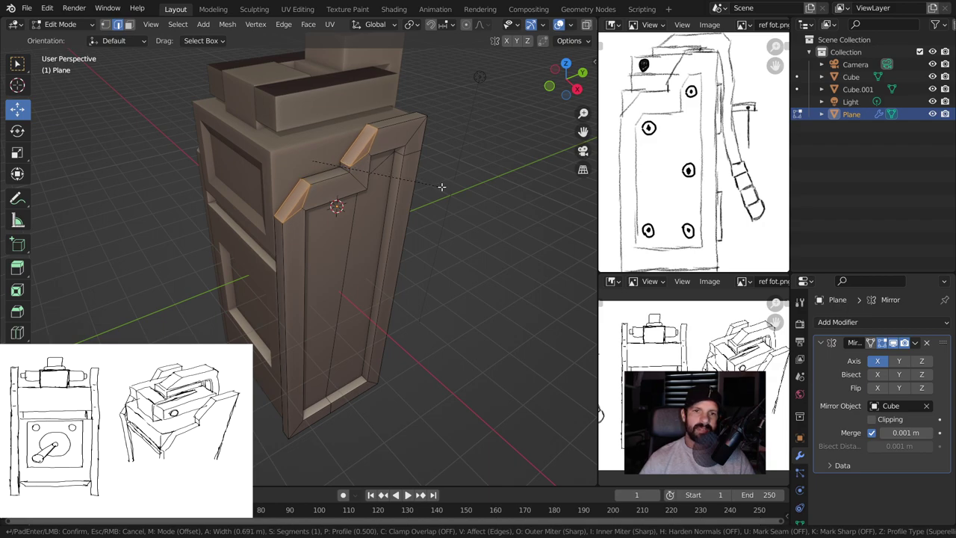
click(440, 189)
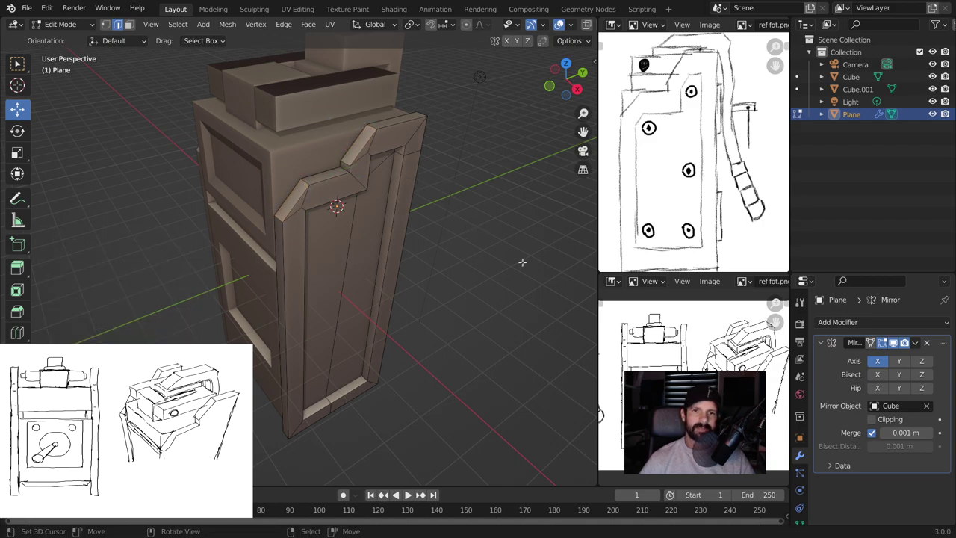
Bevel the panel's lower corner edge about 0.476 m wide
middle_drag(441, 188, 462, 222)
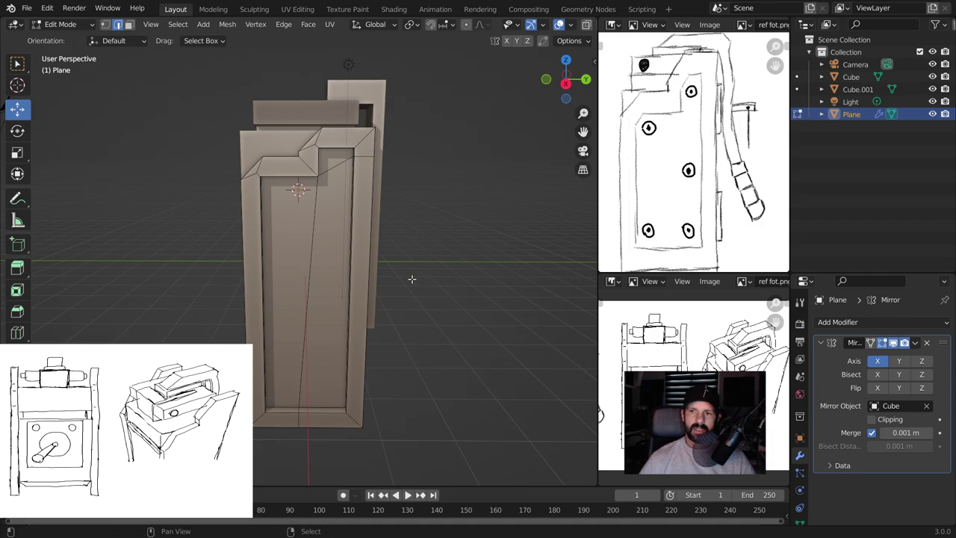
scroll(410, 278, up, 3)
middle_drag(410, 277, 366, 215)
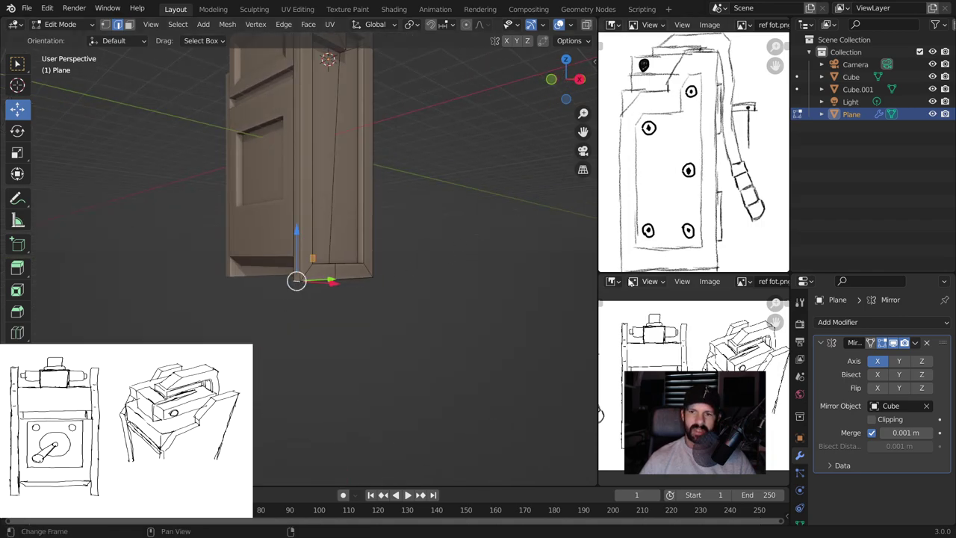
key(ctrl+b)
click(303, 272)
mouse_move(303, 273)
middle_down()
mouse_move(381, 198)
mouse_move(298, 210)
mouse_move(268, 235)
middle_up()
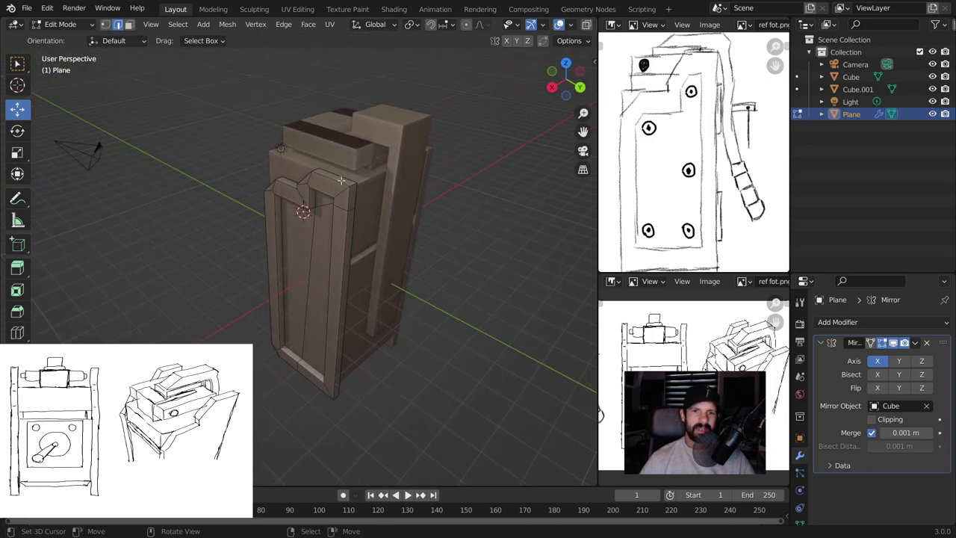
Bevel the side panel's top front edge 0.169 m wide
mouse_move(354, 183)
middle_down()
mouse_move(403, 247)
mouse_move(358, 285)
middle_up()
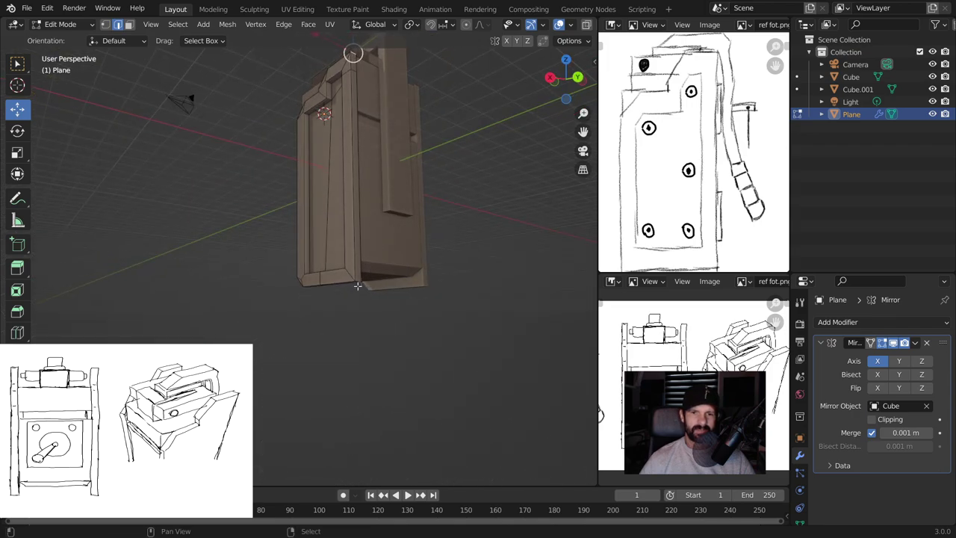
click(359, 279)
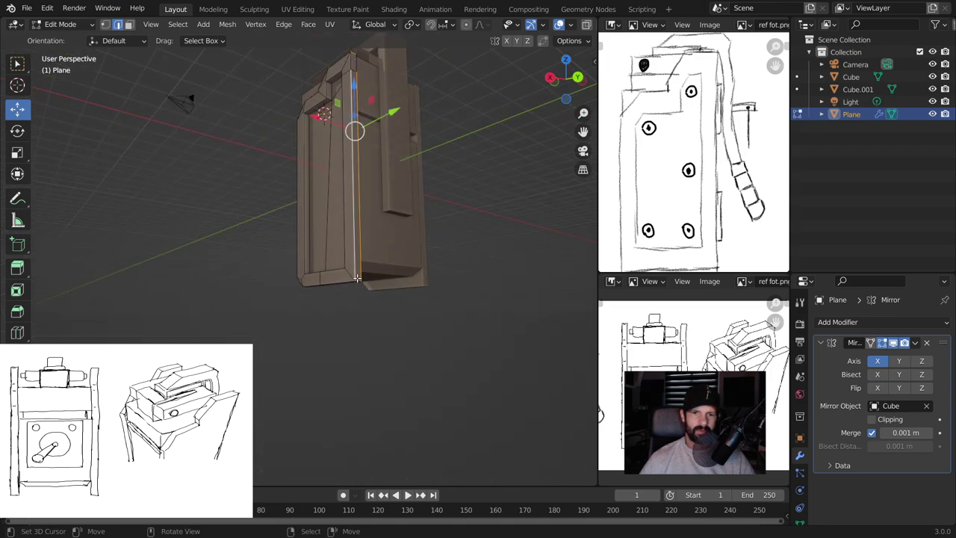
click(357, 283)
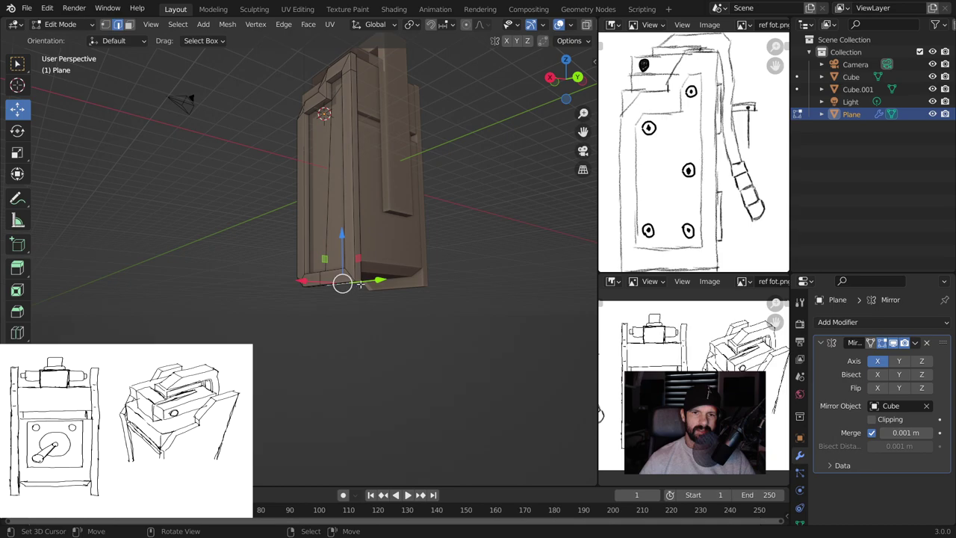
scroll(360, 284, up, 4)
mouse_move(360, 284)
middle_down()
mouse_move(413, 267)
mouse_move(453, 269)
mouse_move(381, 181)
middle_up()
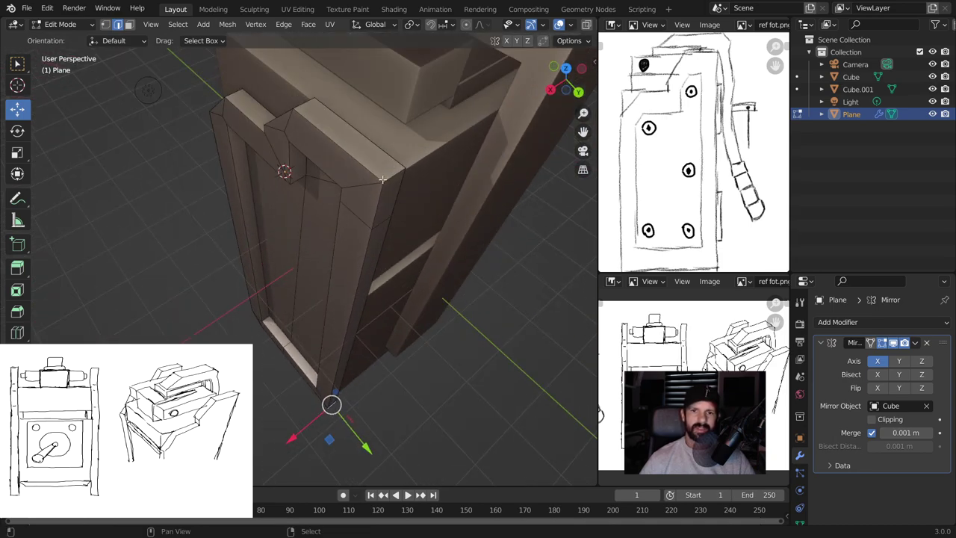
click(392, 177)
key(ctrl+b)
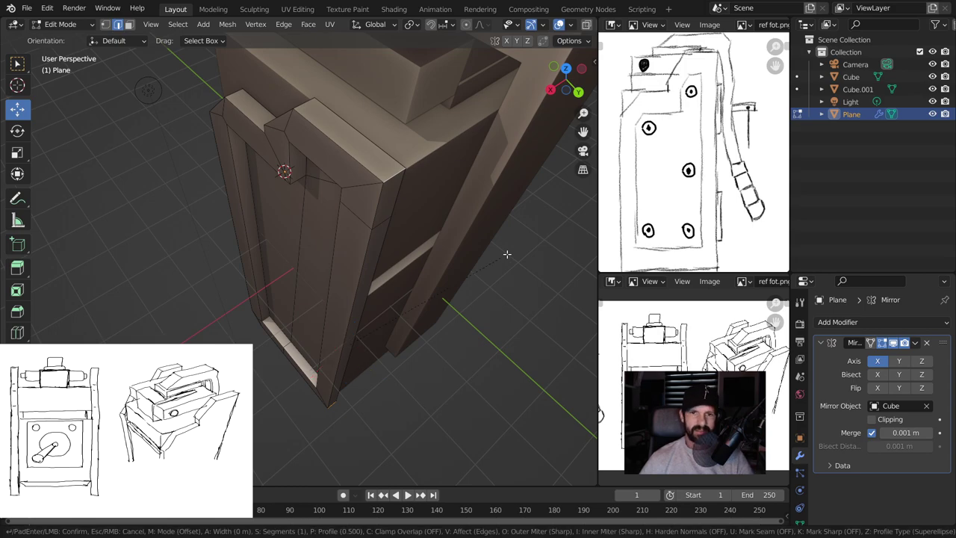
click(519, 256)
Clear the edge selection and return to Object Mode to view the whole panel
mouse_move(518, 257)
middle_down()
mouse_move(454, 183)
mouse_move(341, 140)
mouse_move(433, 242)
mouse_move(417, 275)
middle_up()
click(454, 183)
key(Tab)
click(417, 275)
middle_drag(471, 252, 387, 220)
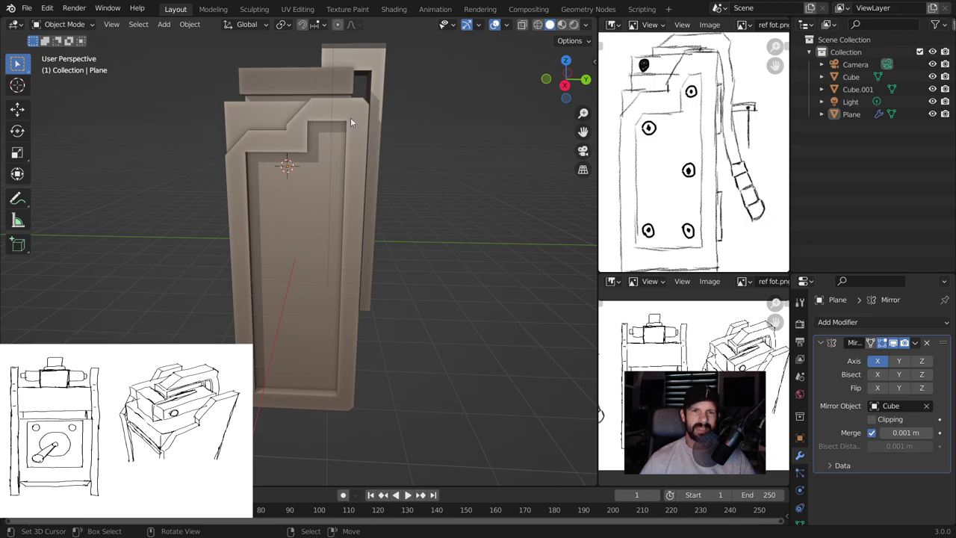
Select all the panel's edges, bevel the recess corners, and return to Object Mode
key(Tab)
middle_drag(305, 160, 274, 109)
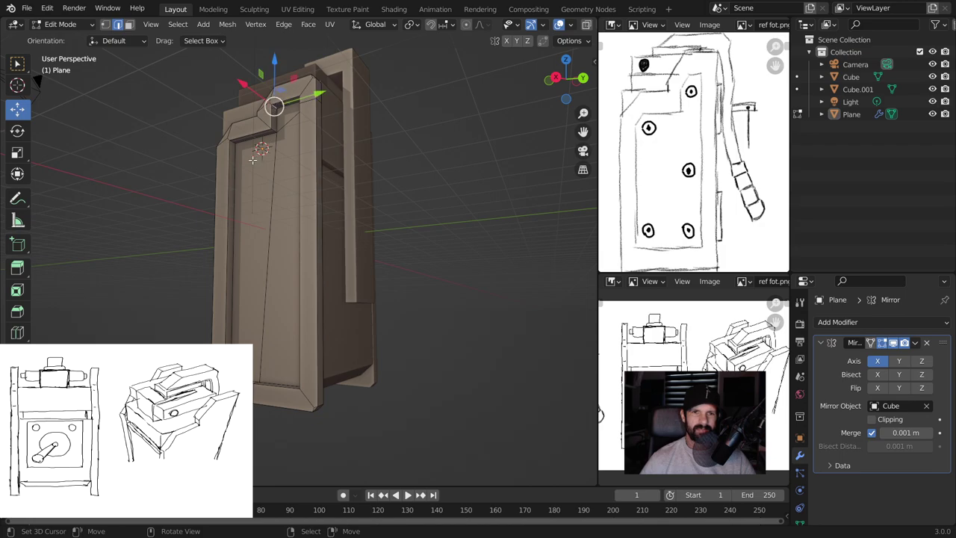
middle_drag(232, 143, 261, 146)
key(a)
middle_drag(261, 146, 372, 119)
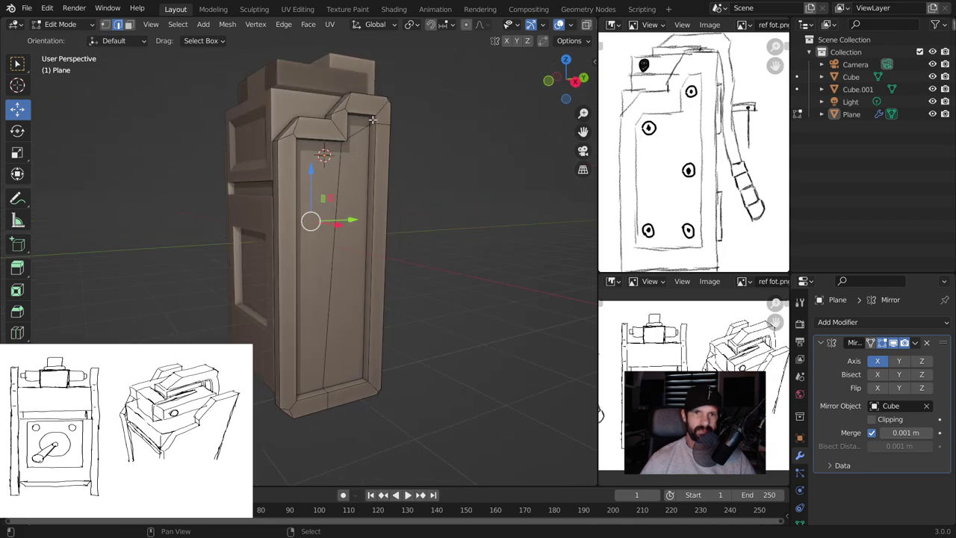
mouse_move(386, 167)
middle_down()
mouse_move(433, 266)
mouse_move(368, 366)
mouse_move(448, 282)
middle_up()
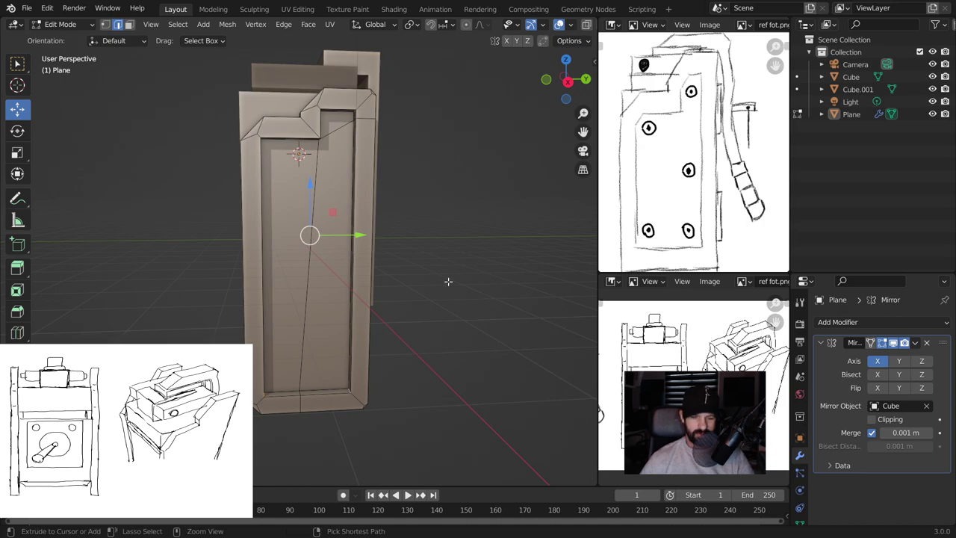
key(ctrl+b)
click(467, 277)
mouse_move(468, 277)
middle_down()
mouse_move(407, 251)
mouse_move(453, 247)
mouse_move(460, 236)
mouse_move(429, 262)
mouse_move(397, 262)
mouse_move(430, 247)
mouse_move(468, 248)
mouse_move(448, 264)
mouse_move(342, 181)
middle_up()
key(Tab)
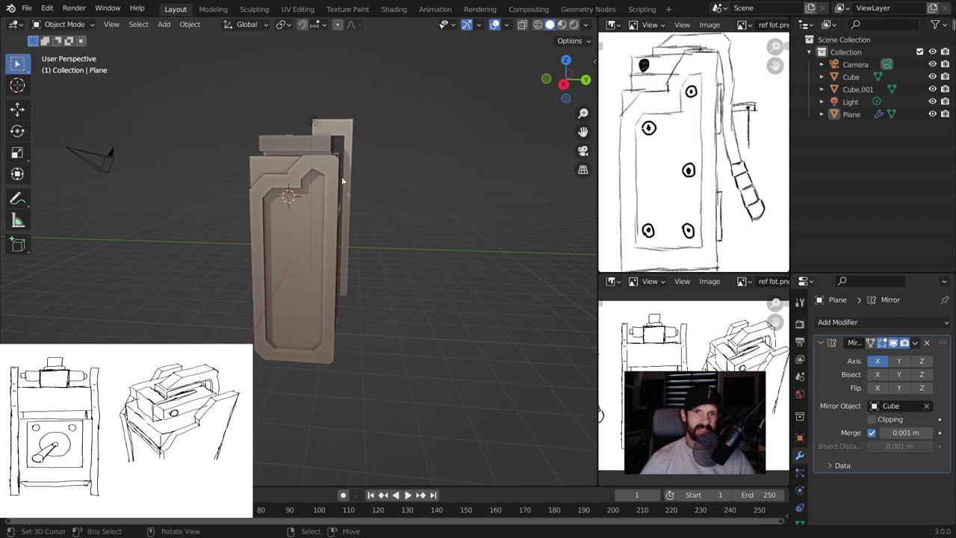
View the side panel in Right Orthographic (Numpad 3), then leave Edit Mode
mouse_move(254, 353)
middle_down()
mouse_move(324, 269)
mouse_move(373, 256)
middle_up()
scroll(373, 255, up, 3)
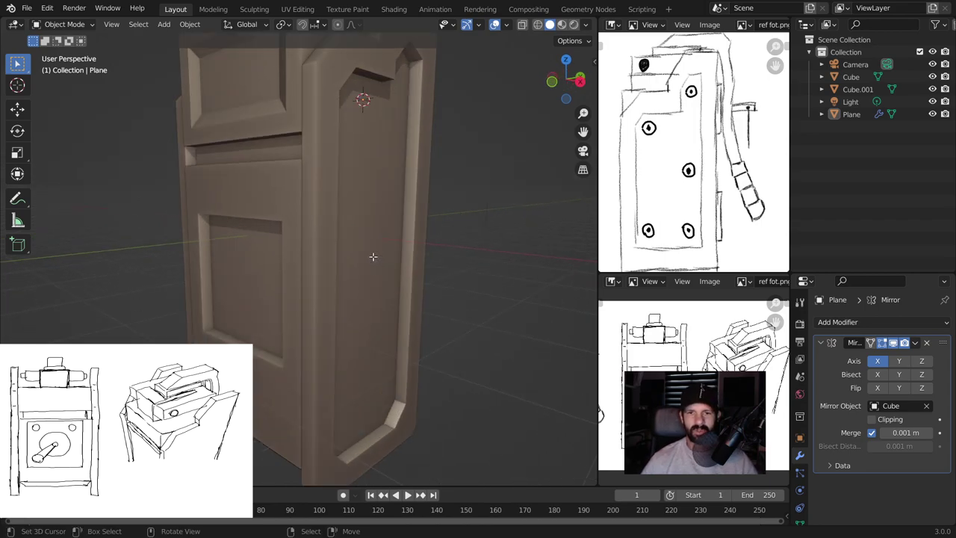
key(Tab)
scroll(305, 271, down, 5)
scroll(313, 281, up, 5)
scroll(308, 280, up, 2)
mouse_move(309, 279)
middle_down()
mouse_move(209, 282)
mouse_move(219, 272)
middle_up()
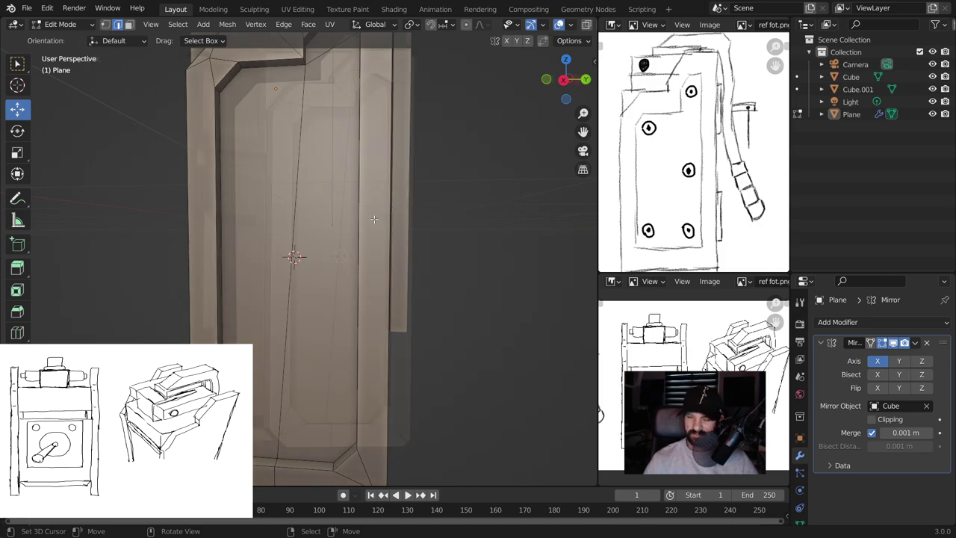
key(KP_3)
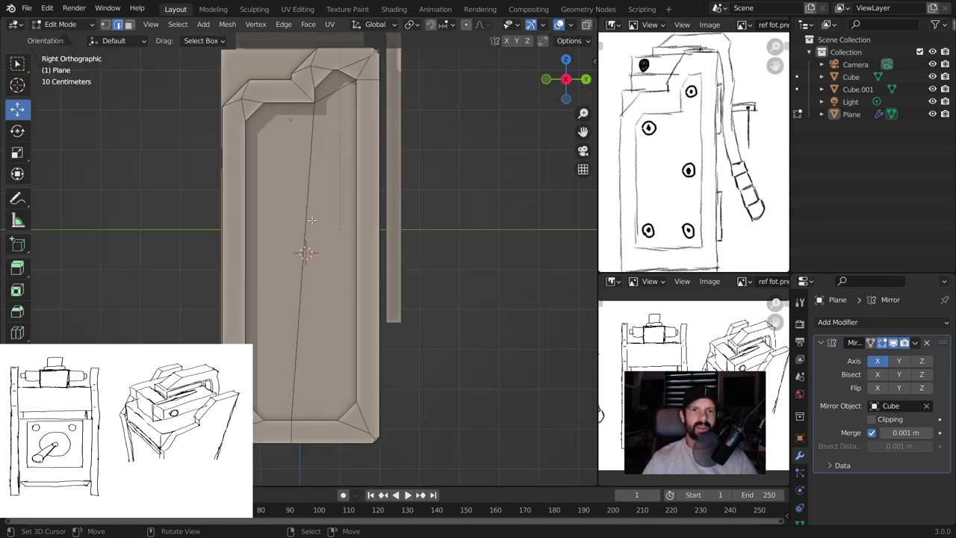
key(Tab)
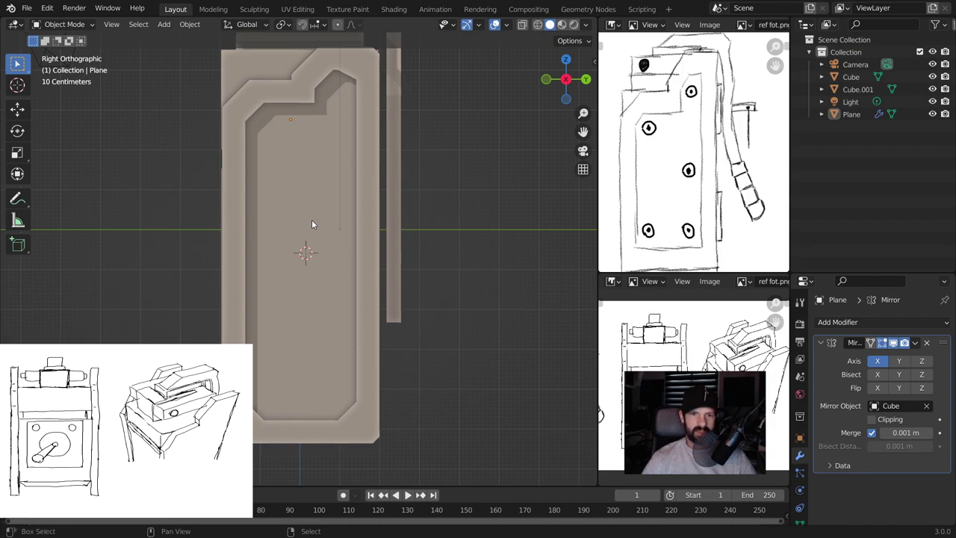
Add a new plane, rotate it 90° on Y, and scale it into a thin horizontal strip
key(shift+a)
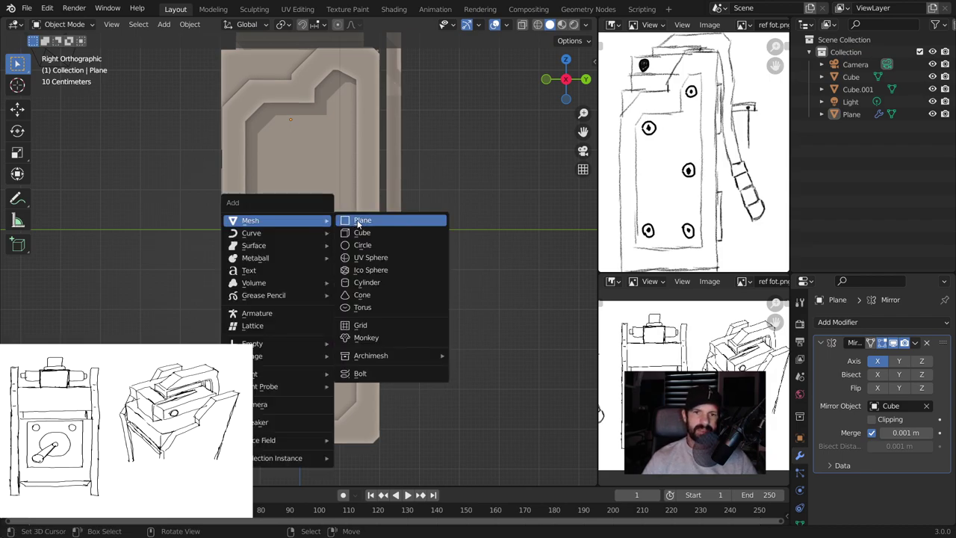
click(358, 221)
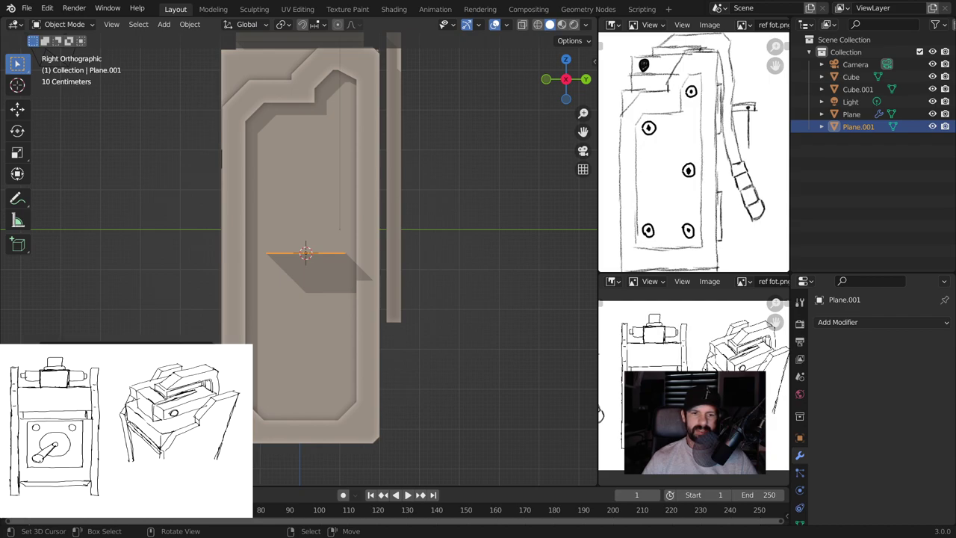
key(r)
key(y)
key(9)
key(0)
key(Return)
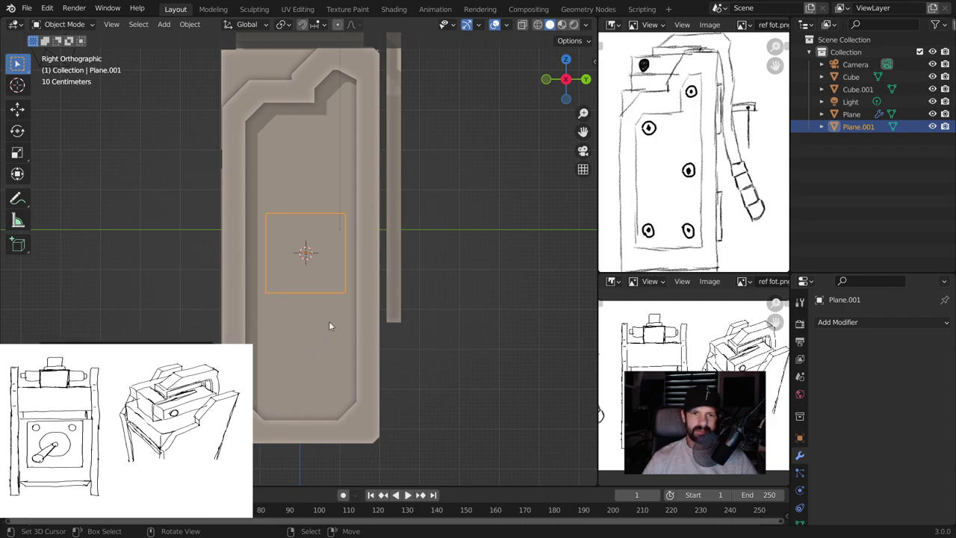
key(s)
key(x)
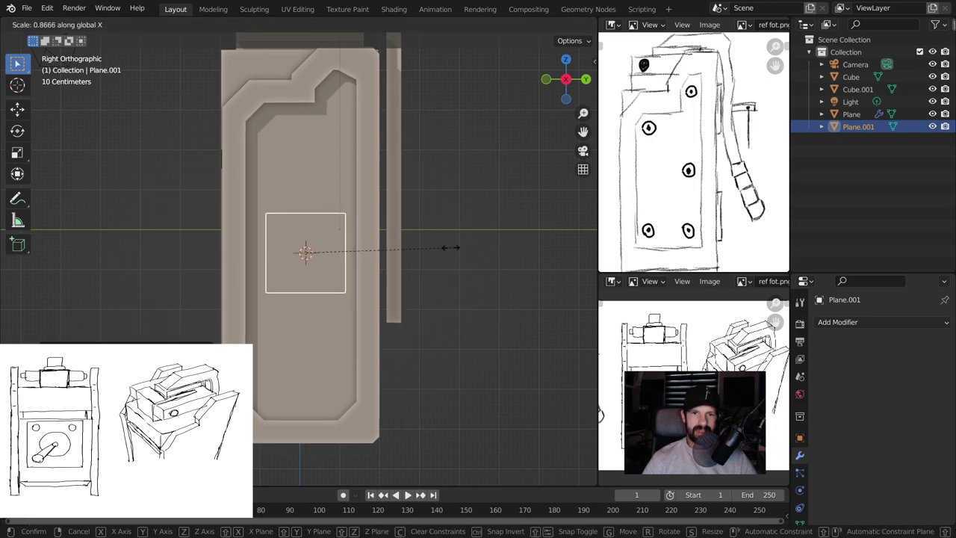
key(z)
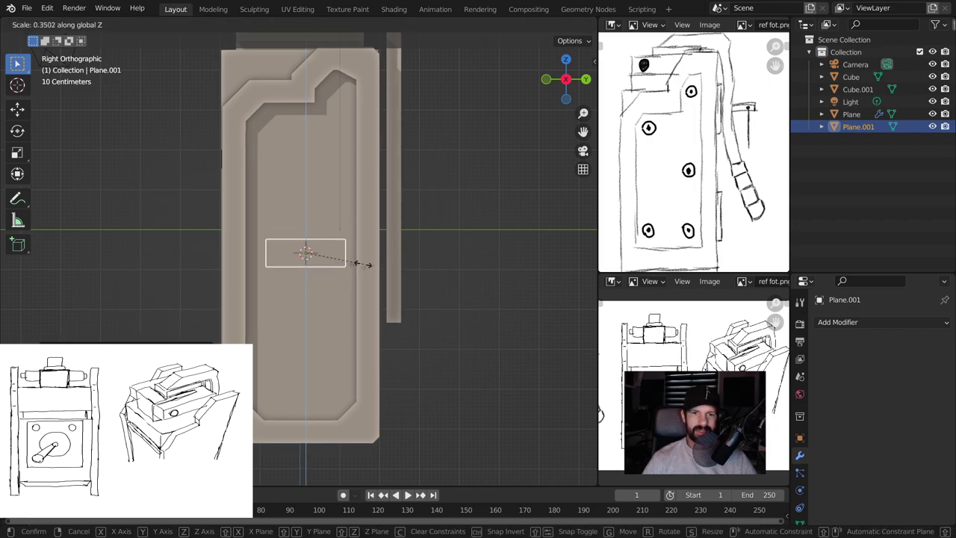
click(335, 268)
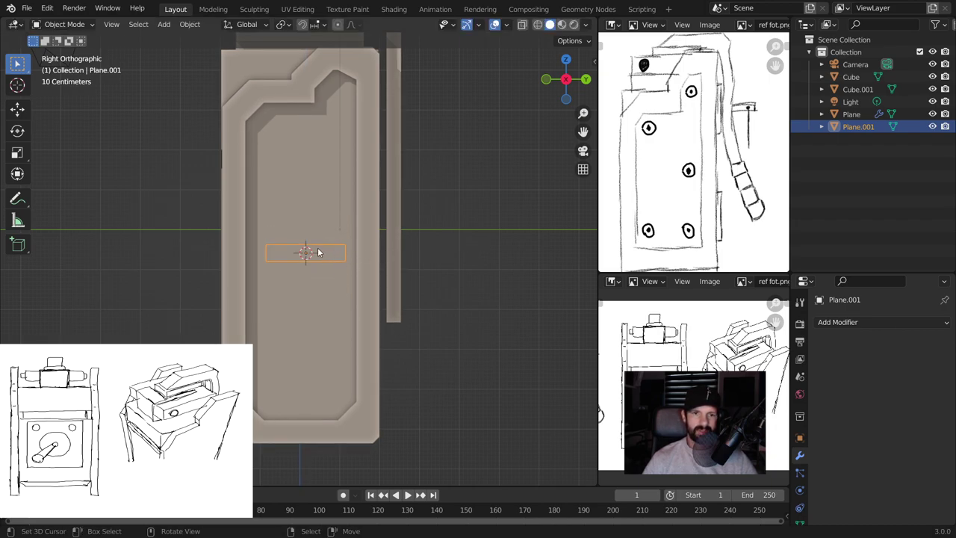
Slide the strip left and stretch it across the panel's recess width
click(10, 110)
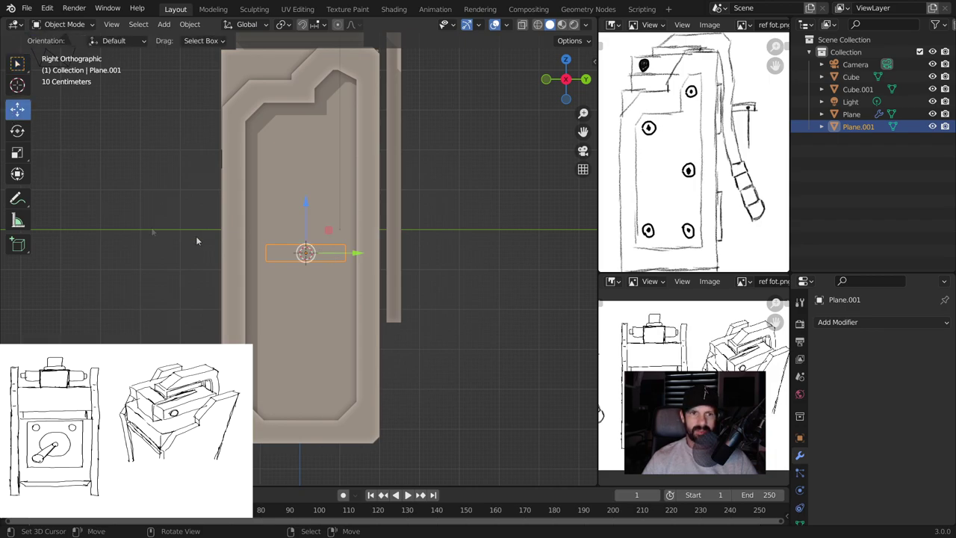
drag(359, 255, 337, 256)
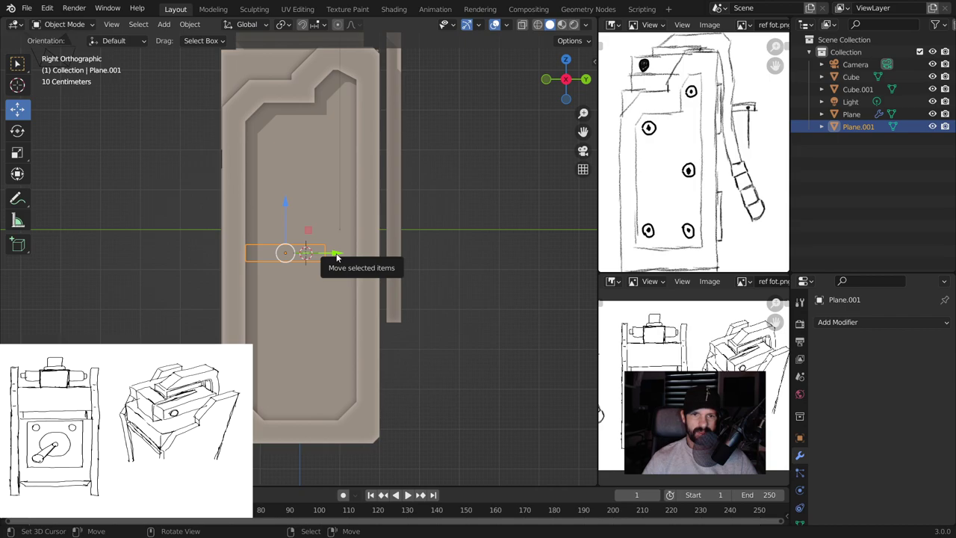
key(Tab)
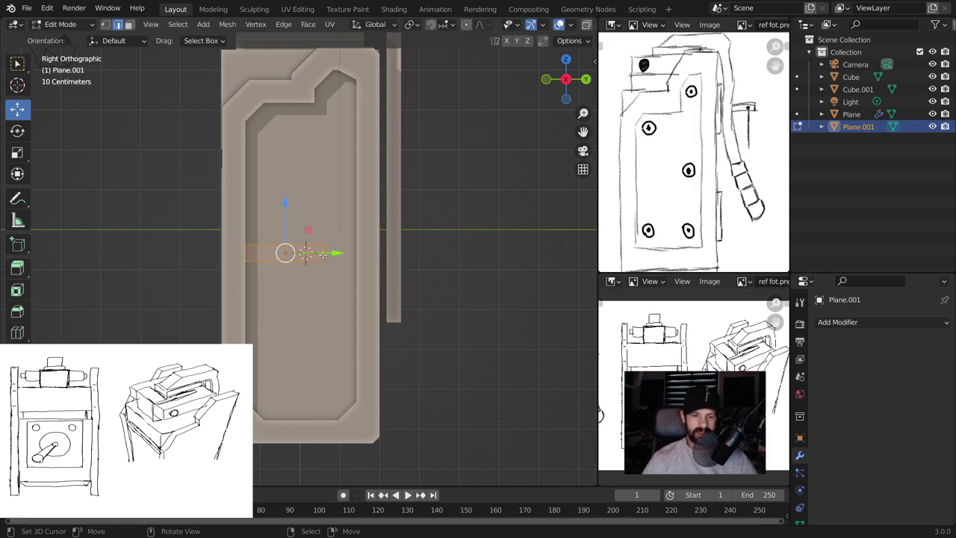
drag(323, 254, 360, 255)
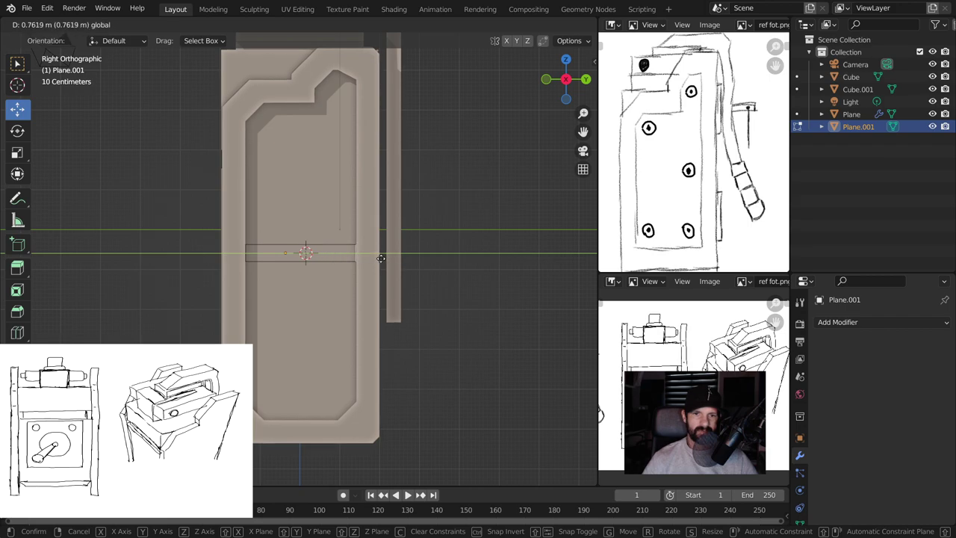
drag(381, 258, 357, 254)
mouse_move(357, 254)
middle_down()
mouse_move(307, 284)
mouse_move(265, 291)
middle_up()
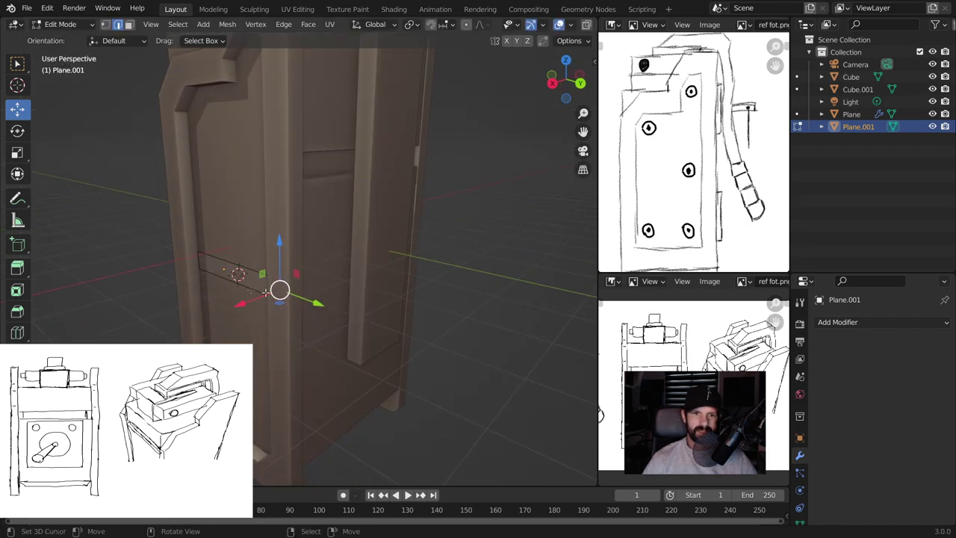
Extrude the strip's face about 0.146 m outward and return to Object Mode
click(128, 24)
click(209, 265)
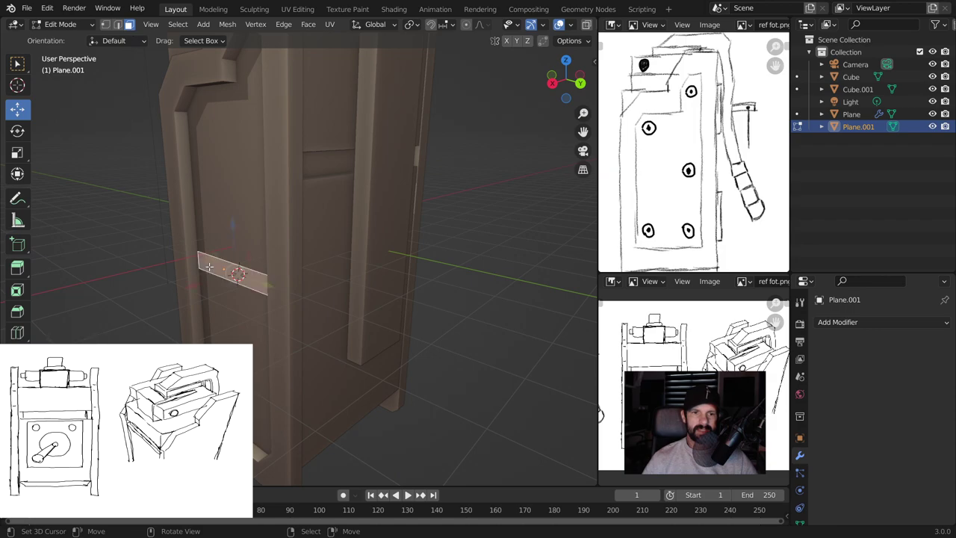
key(e)
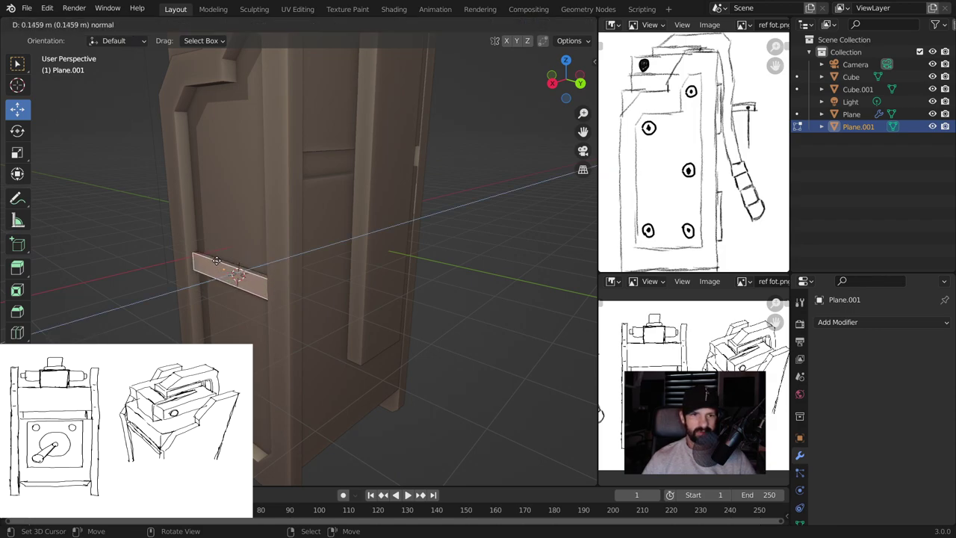
click(214, 261)
key(Tab)
middle_drag(487, 331, 564, 296)
click(507, 316)
mouse_move(500, 312)
middle_down()
mouse_move(465, 246)
mouse_move(432, 263)
mouse_move(503, 297)
mouse_move(504, 317)
mouse_move(544, 325)
mouse_move(501, 312)
middle_up()
click(278, 259)
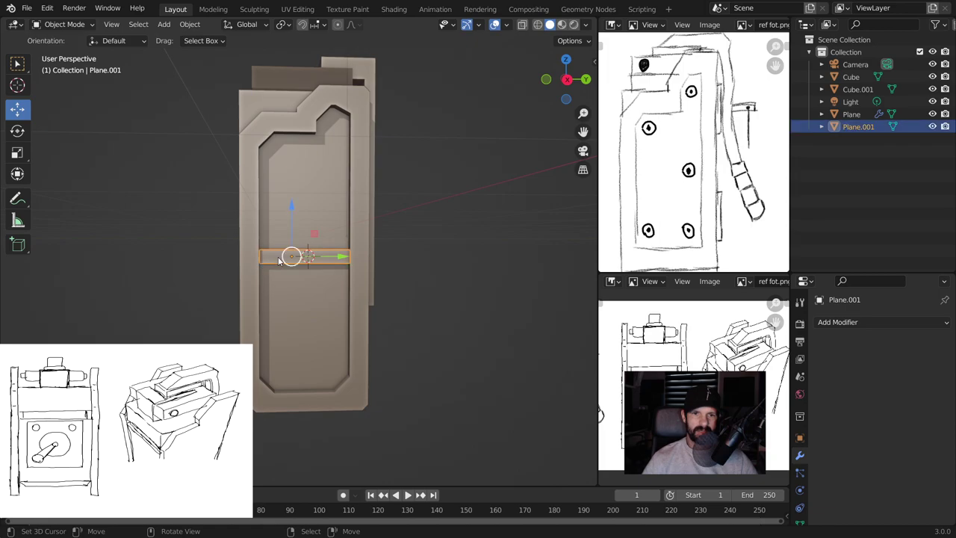
Duplicate the crossbar strip as Plane.002 and move it about 3.467 m down the side panel
drag(288, 216, 296, 170)
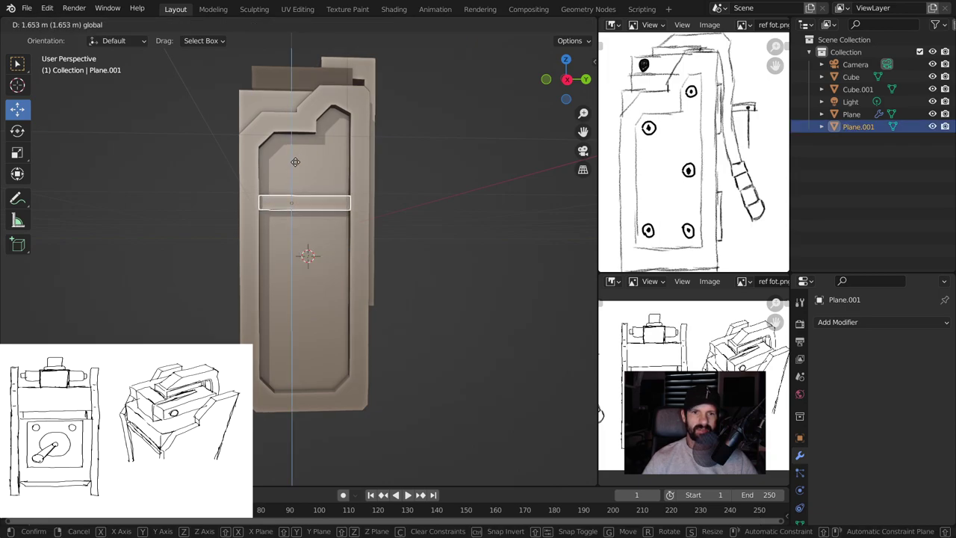
key(Escape)
key(shift+d)
right_click(313, 189)
drag(293, 171, 491, 292)
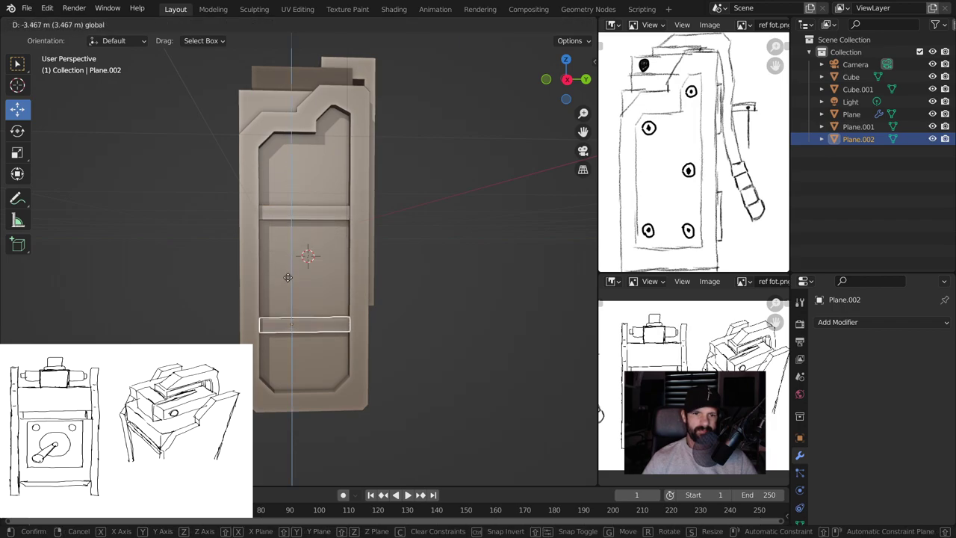
click(491, 292)
scroll(436, 289, down, 2)
mouse_move(435, 289)
middle_down()
mouse_move(342, 269)
mouse_move(460, 291)
middle_up()
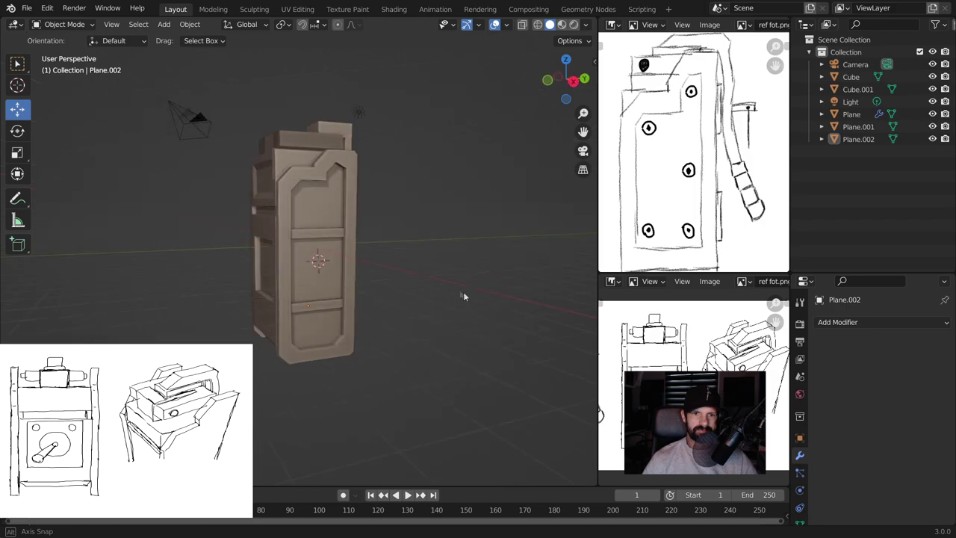
scroll(460, 291, up, 2)
mouse_move(459, 291)
middle_down()
mouse_move(383, 213)
mouse_move(351, 222)
mouse_move(380, 217)
middle_up()
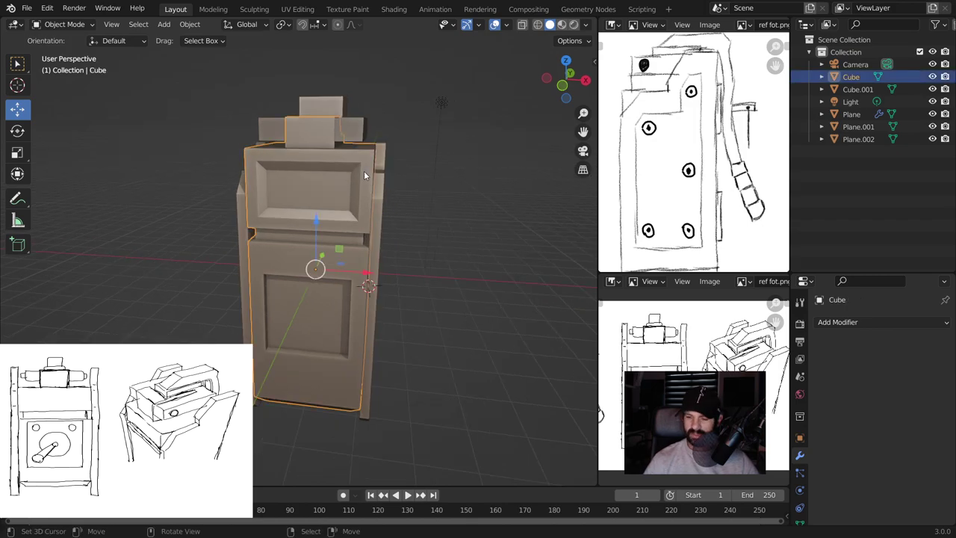
Isolate the cube in Local View and bevel the edge loop around its upper block, about 0.0685 m
key(KP_Divide)
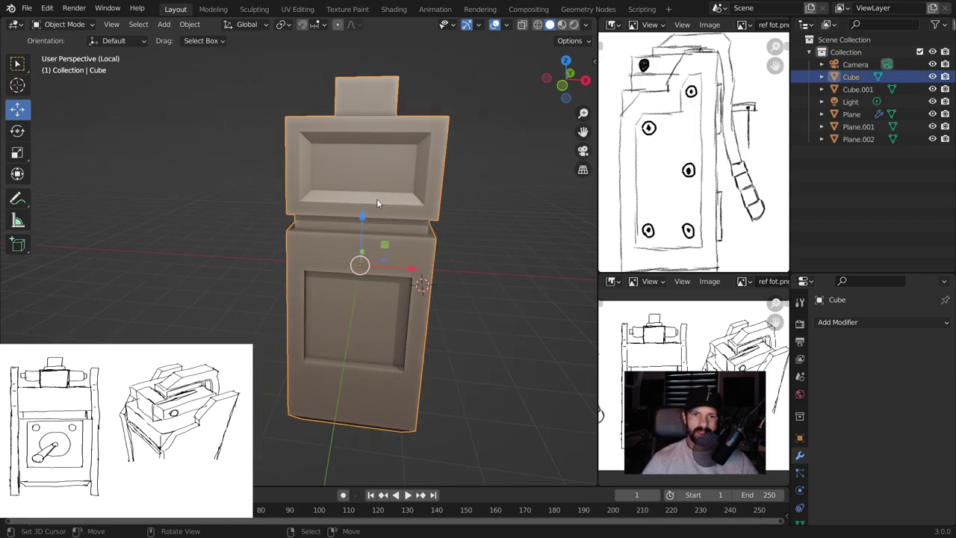
scroll(404, 200, up, 2)
middle_drag(404, 201, 375, 156)
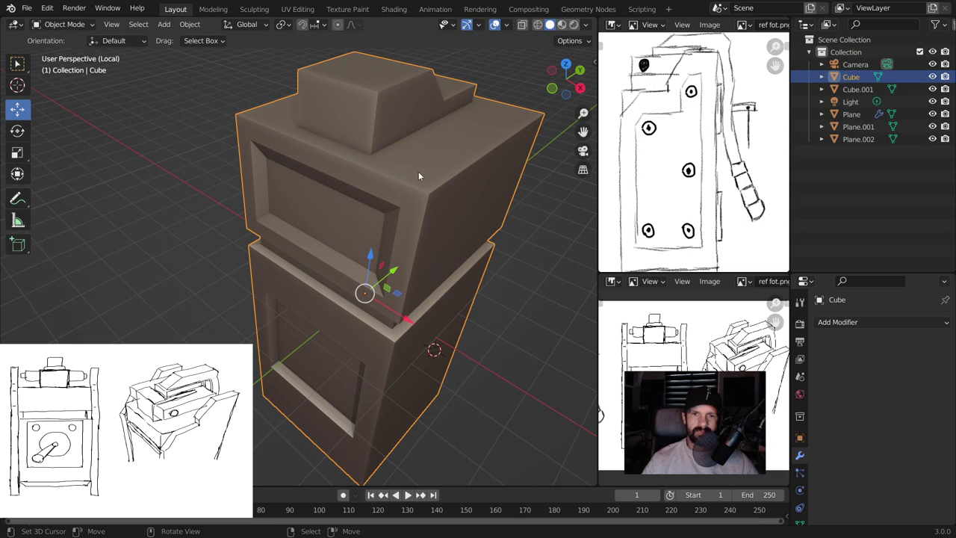
key(Tab)
click(441, 177)
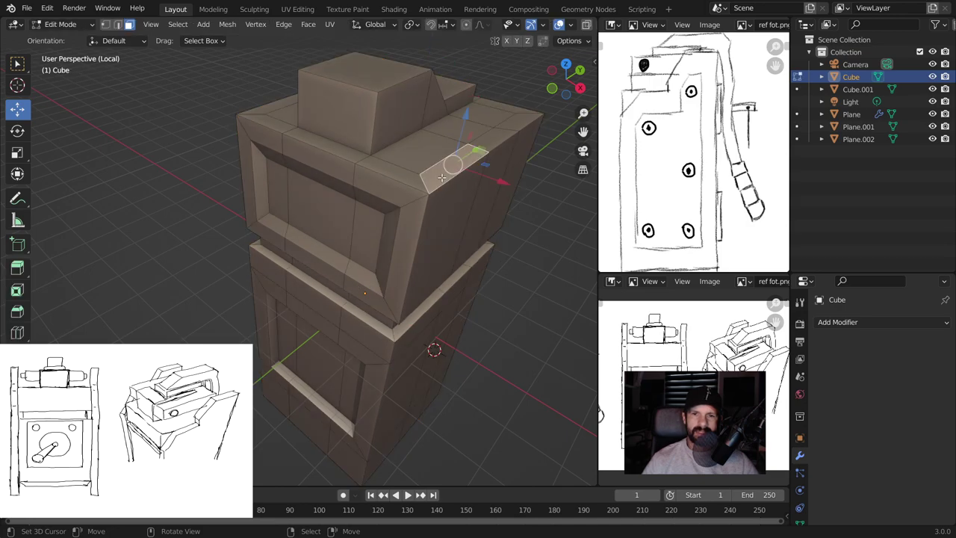
click(123, 26)
alt+click(441, 181)
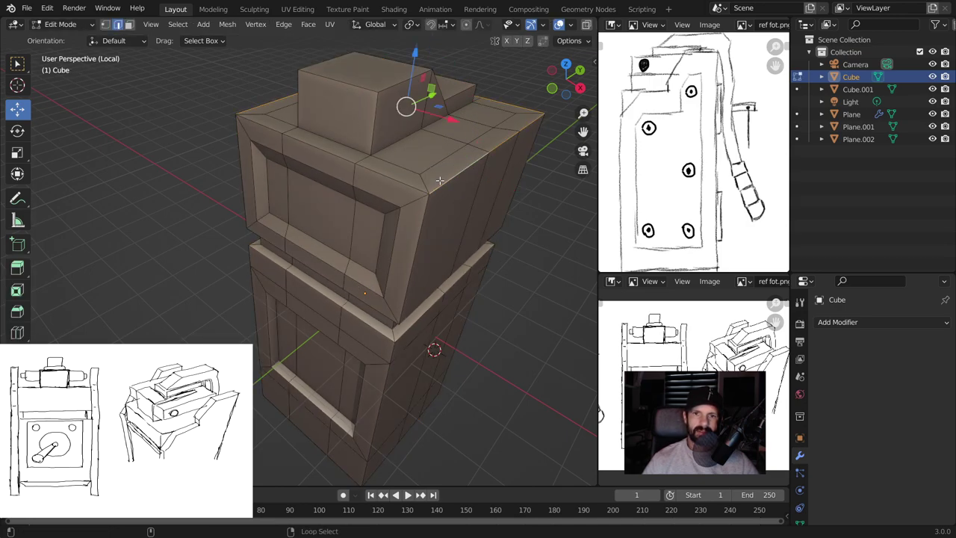
middle_drag(411, 183, 494, 233)
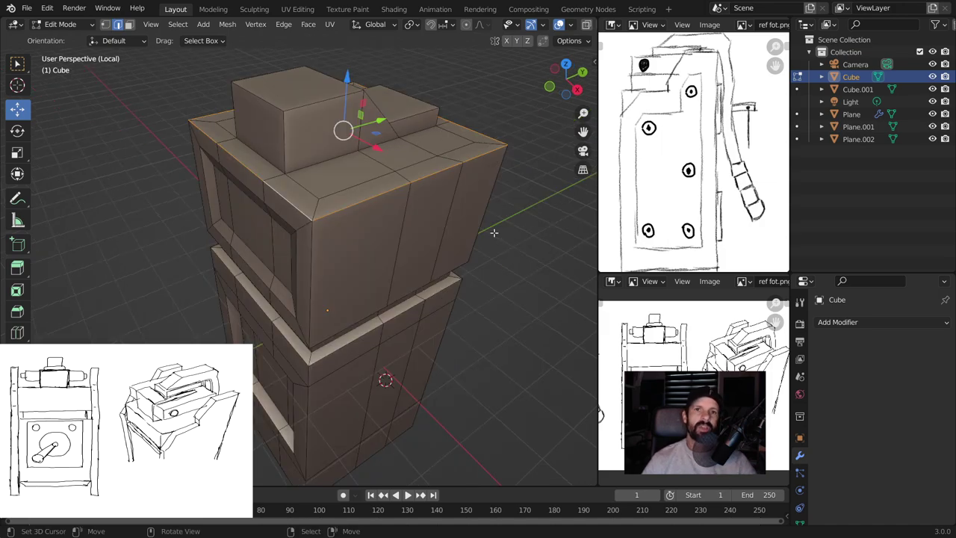
key(ctrl+b)
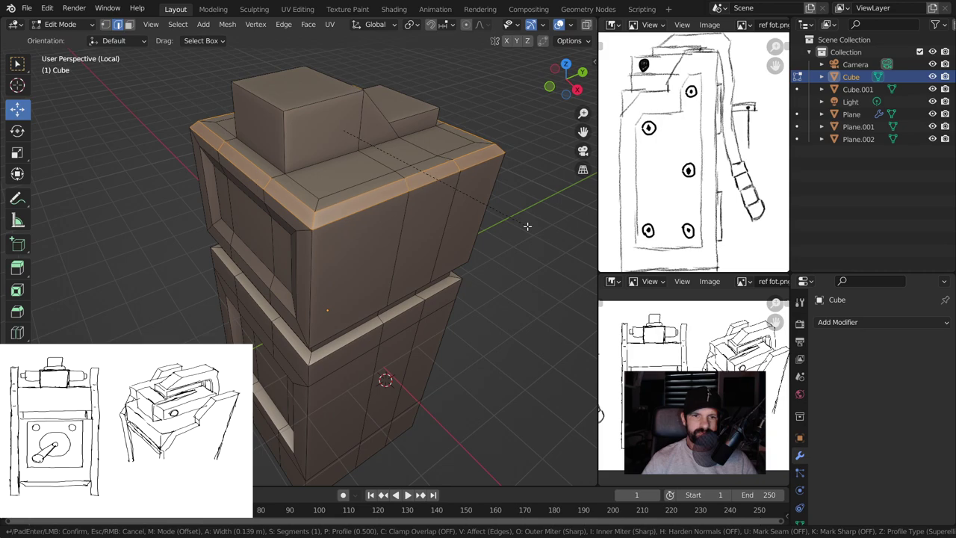
click(525, 226)
Bevel the edges framing the inner door panel
middle_drag(525, 226, 321, 218)
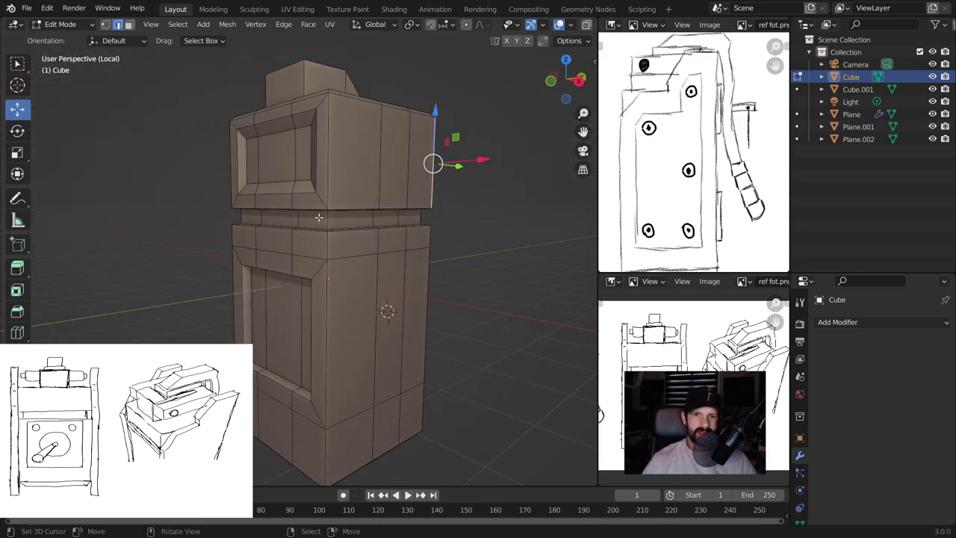
mouse_move(360, 315)
middle_down()
mouse_move(366, 257)
mouse_move(414, 367)
mouse_move(317, 288)
mouse_move(354, 293)
middle_up()
click(400, 365)
scroll(317, 288, up, 3)
key(ctrl+b)
click(457, 275)
mouse_move(457, 275)
middle_down()
mouse_move(448, 314)
mouse_move(362, 261)
mouse_move(390, 266)
mouse_move(363, 180)
mouse_move(371, 113)
mouse_move(441, 213)
mouse_move(472, 284)
middle_up()
Pick out the upper ledge edge loop on the cabinet
scroll(362, 261, down, 2)
alt+click(355, 247)
alt+click(412, 147)
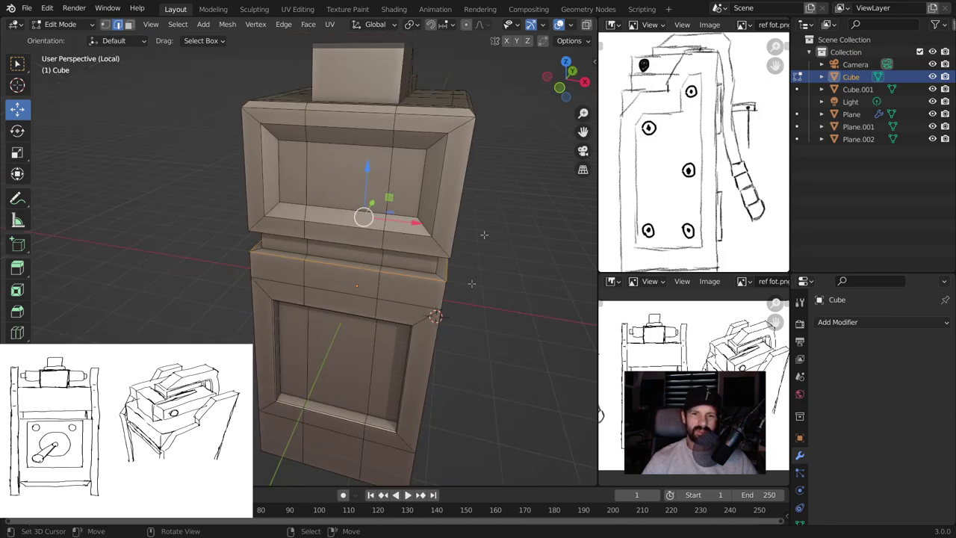
alt+click(395, 277)
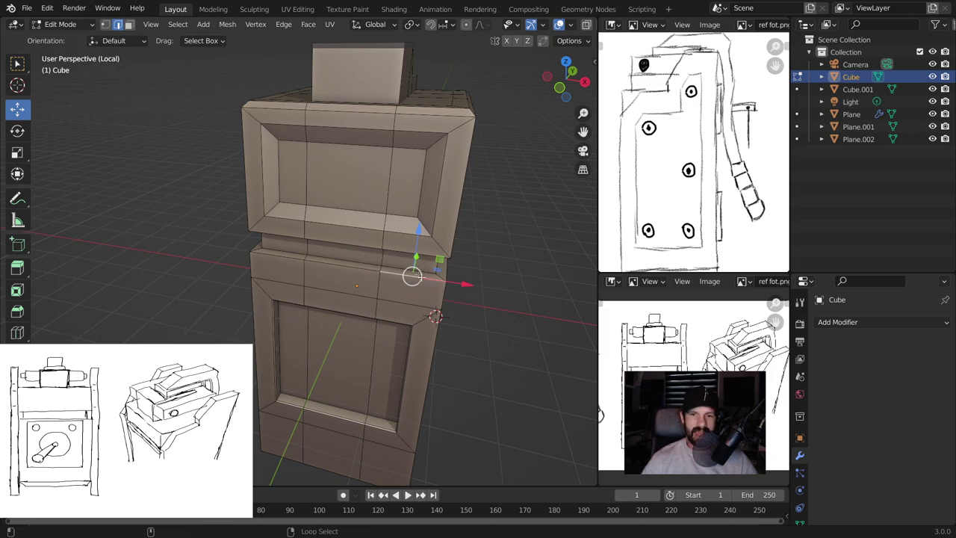
alt+click(412, 278)
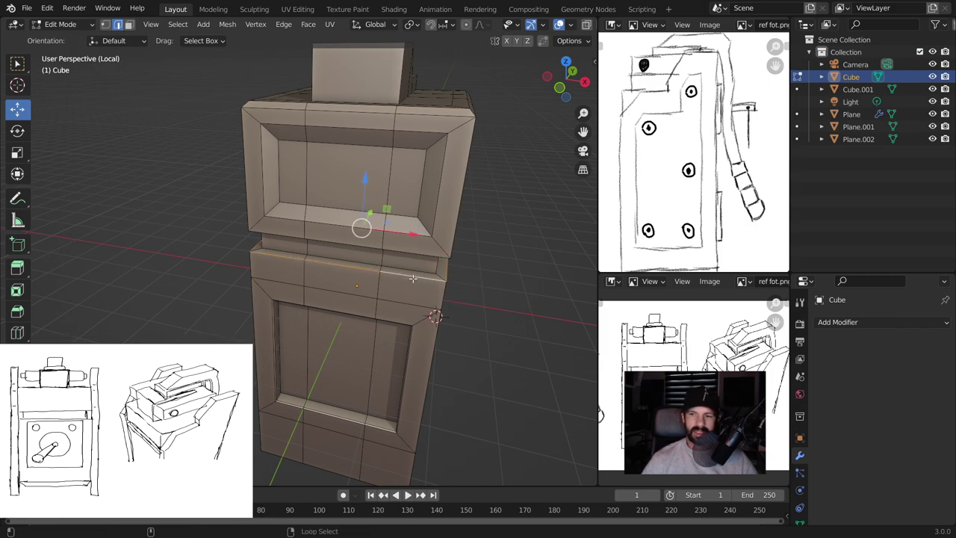
mouse_move(448, 288)
middle_down()
mouse_move(469, 274)
mouse_move(463, 250)
middle_up()
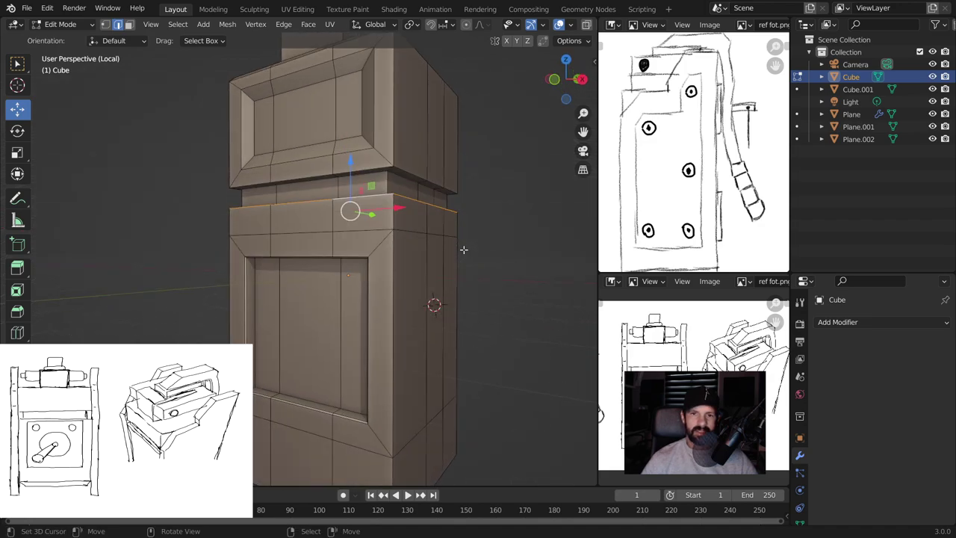
key(ctrl+b)
Clear the edge selection, leave Edit Mode and reselect the cabinet cube
click(468, 249)
click(469, 250)
alt+click(470, 249)
mouse_move(469, 250)
middle_down()
mouse_move(387, 192)
mouse_move(354, 282)
mouse_move(345, 155)
middle_up()
key(Tab)
scroll(354, 282, down, 3)
click(337, 161)
Bevel two vertical edges of the top block
key(Tab)
scroll(388, 179, up, 2)
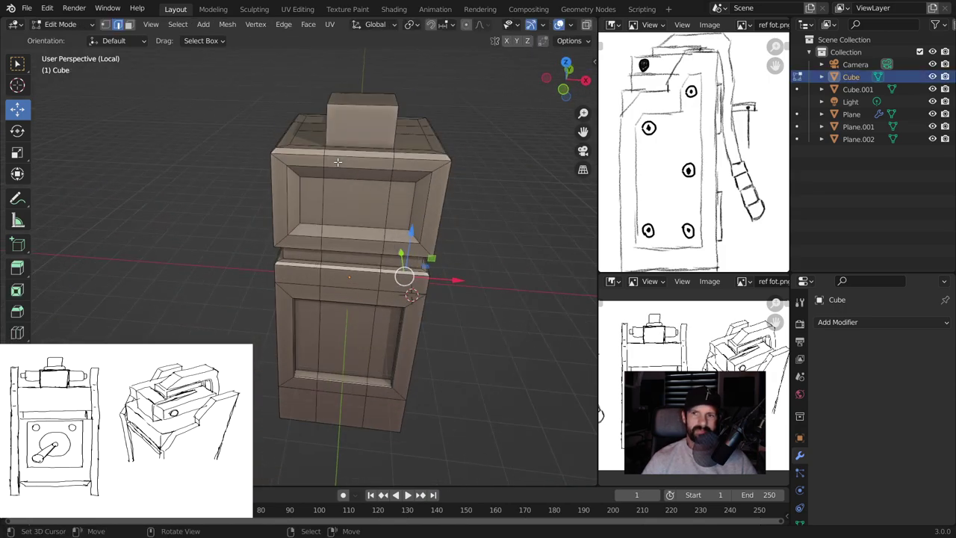
scroll(443, 192, up, 2)
mouse_move(443, 192)
middle_down()
mouse_move(341, 125)
mouse_move(267, 164)
middle_up()
click(341, 126)
shift+click(242, 173)
key(ctrl+b)
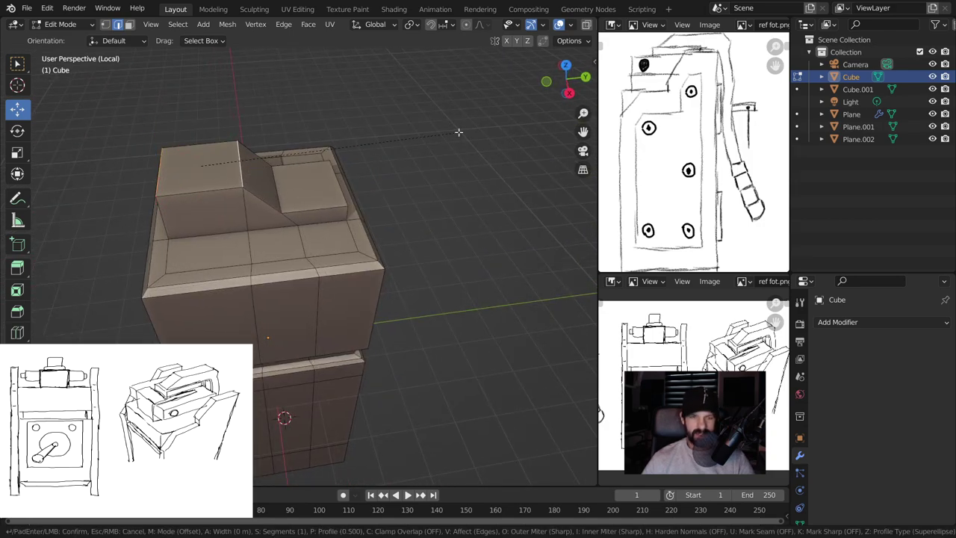
click(471, 132)
click(471, 132)
Round the top block's sloped step with a three-segment bevel and return to Object Mode
mouse_move(471, 132)
middle_down()
mouse_move(360, 131)
mouse_move(405, 128)
mouse_move(512, 150)
mouse_move(241, 181)
middle_up()
key(ctrl+b)
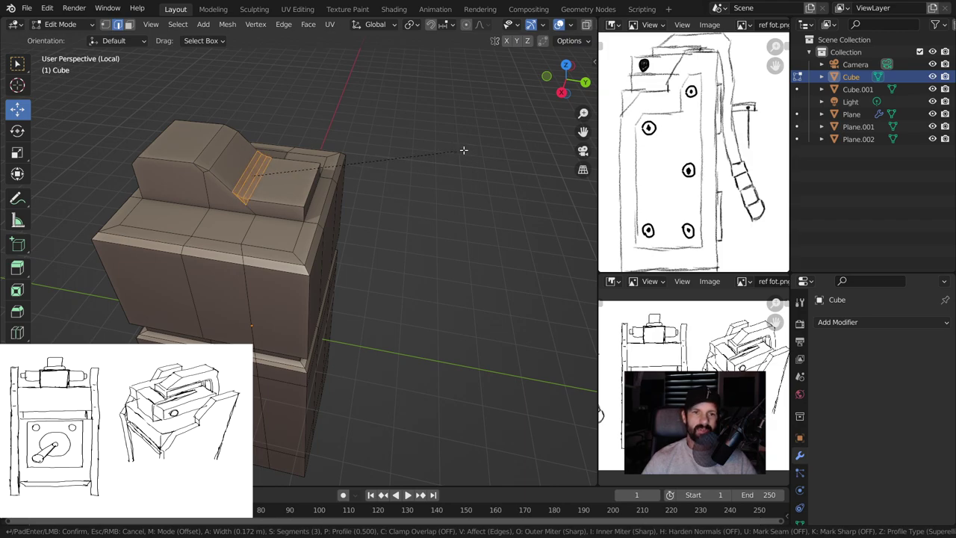
click(464, 150)
key(Tab)
mouse_move(464, 150)
middle_down()
mouse_move(410, 214)
mouse_move(422, 200)
mouse_move(397, 192)
middle_up()
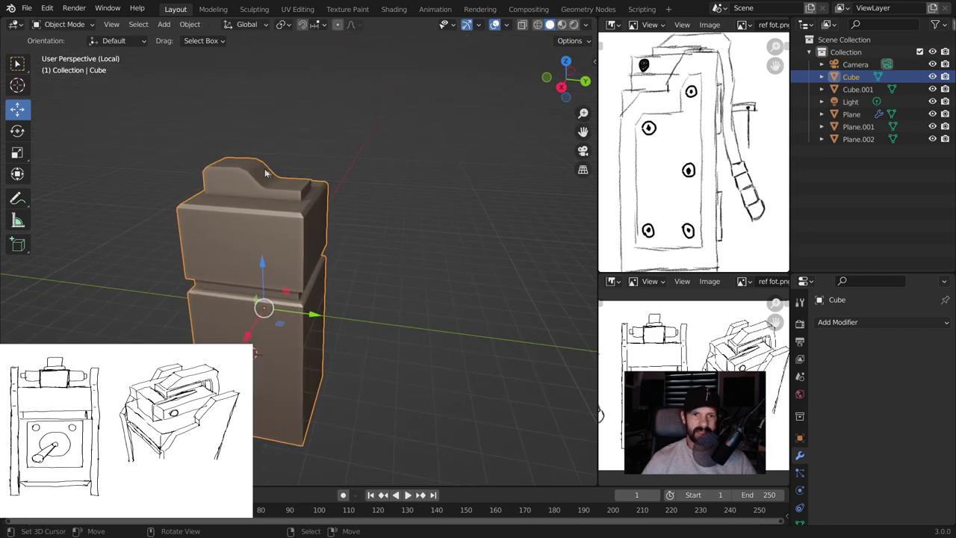
Apply Shade Smooth to the cabinet cube
mouse_move(298, 192)
middle_down()
mouse_move(336, 228)
mouse_move(508, 204)
mouse_move(457, 237)
mouse_move(344, 231)
middle_up()
scroll(457, 237, up, 3)
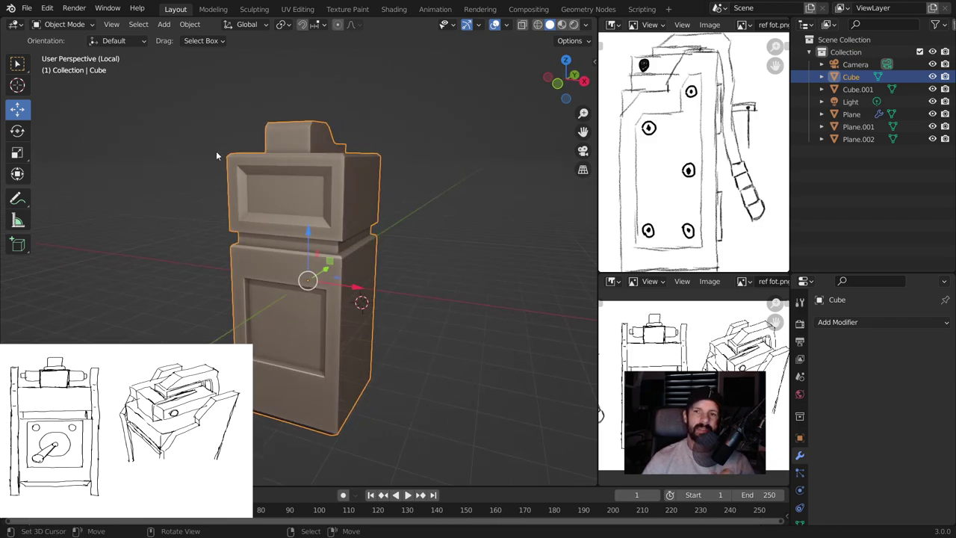
right_click(364, 203)
click(364, 205)
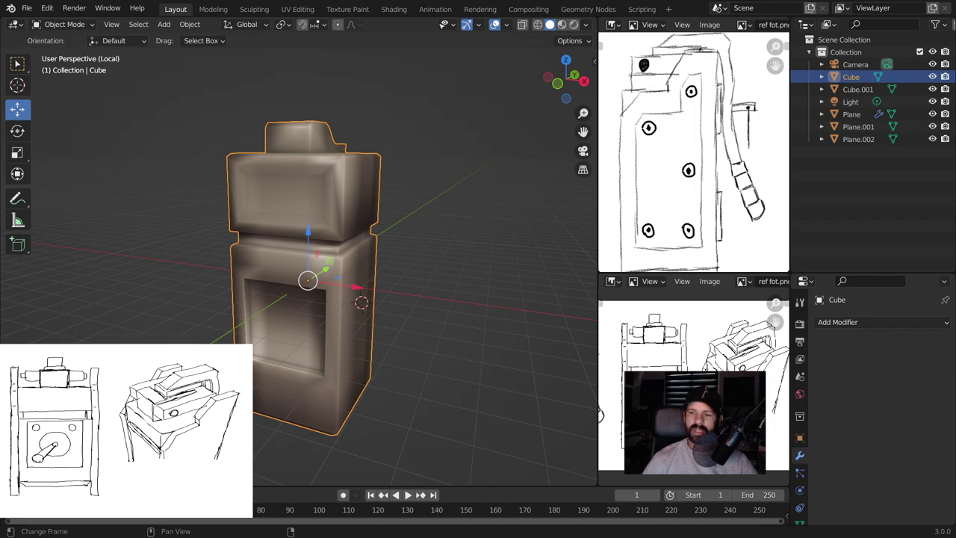
Enable Auto Smooth at 30° in the cube's mesh Normals settings
scroll(797, 477, down, 1)
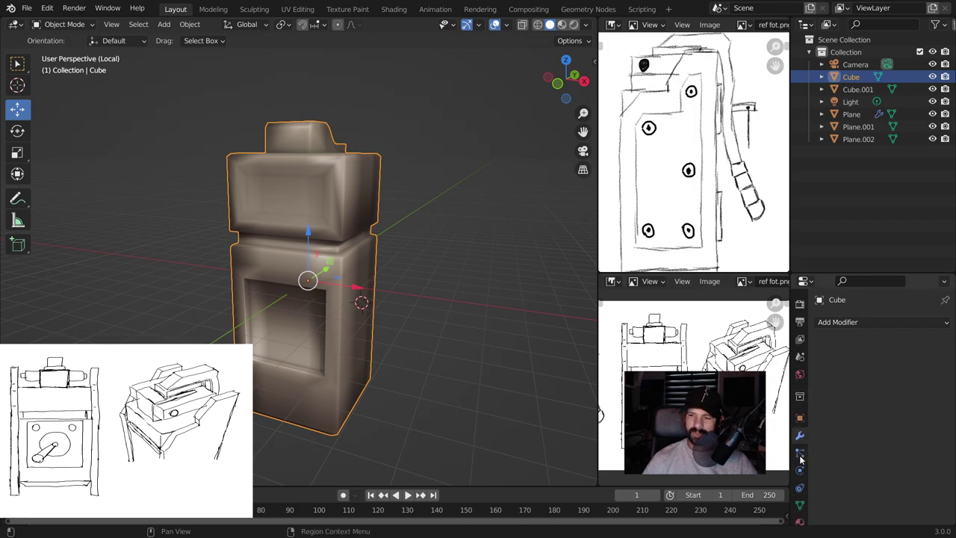
click(801, 456)
scroll(801, 496, down, 2)
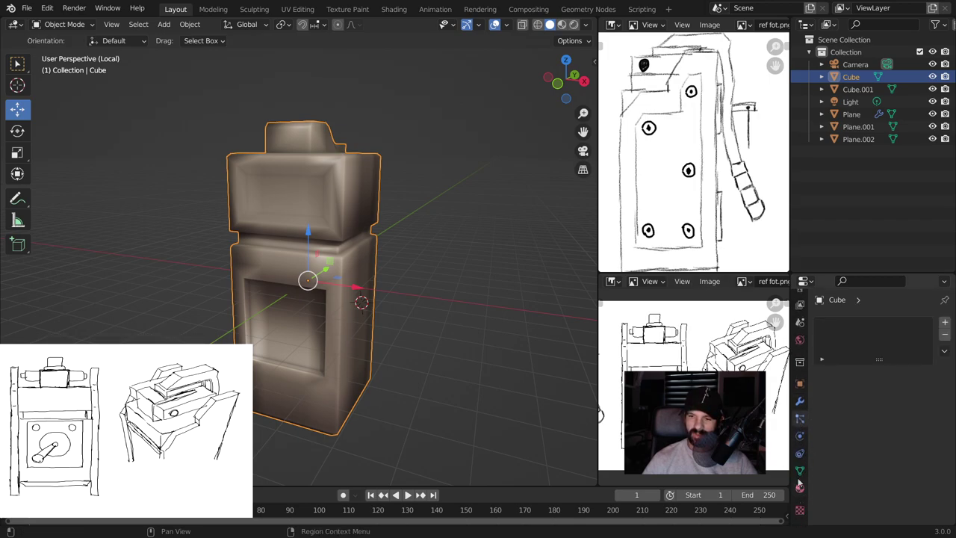
click(800, 471)
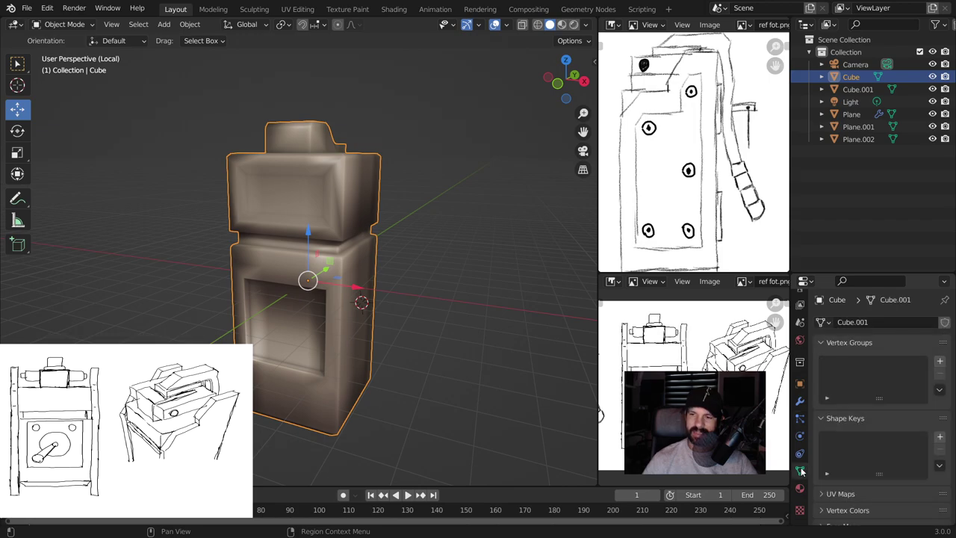
scroll(875, 442, down, 1)
scroll(875, 440, down, 2)
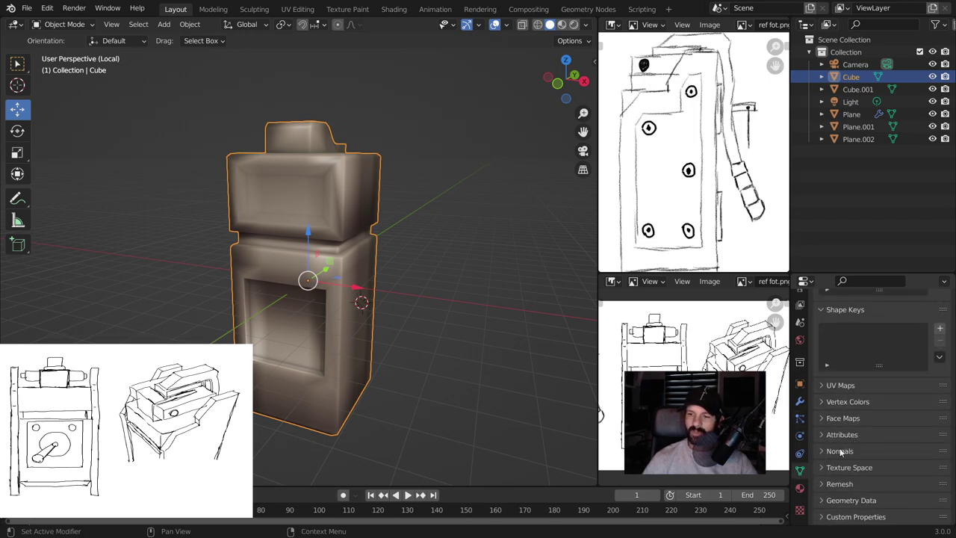
click(839, 451)
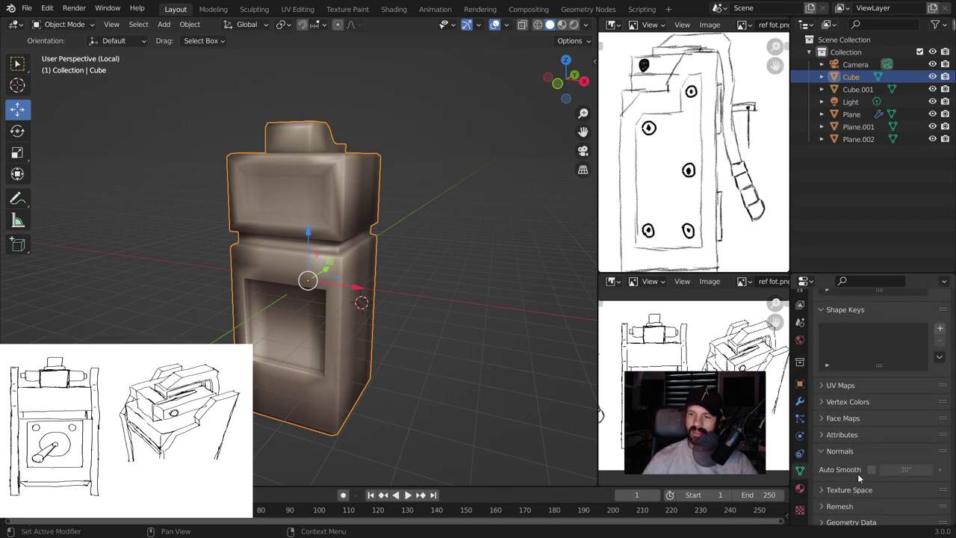
click(857, 470)
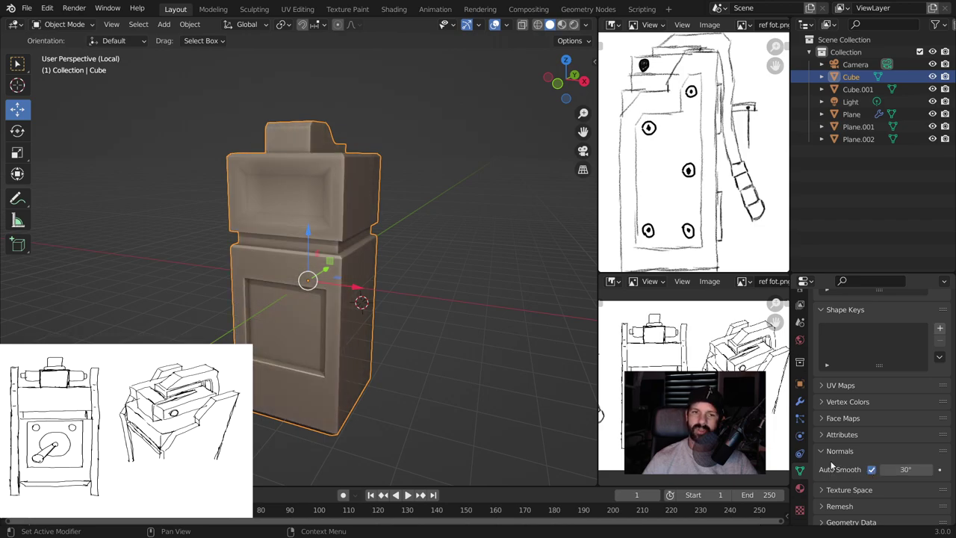
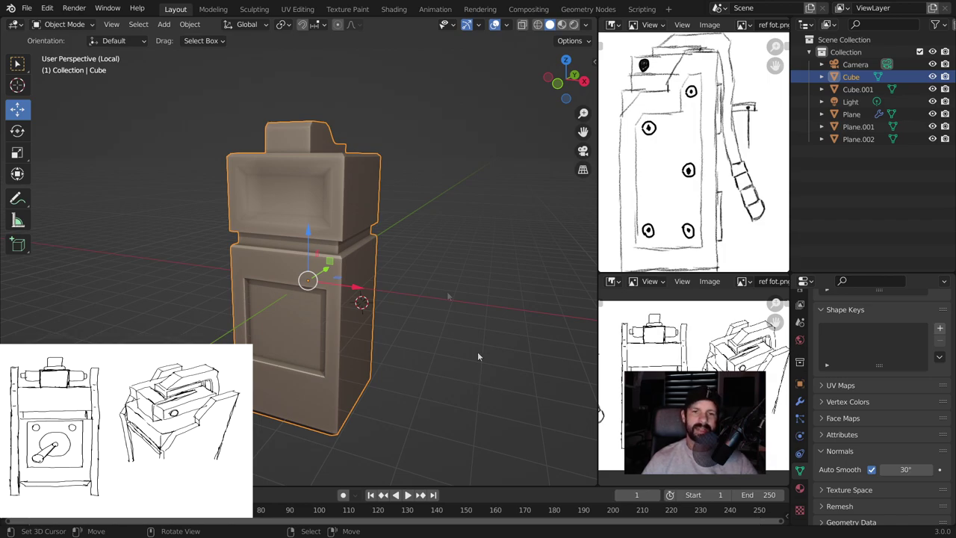
Select the inner panel-frame edges and scale them up slightly to enlarge the recessed panel
mouse_move(326, 164)
middle_down()
mouse_move(378, 233)
mouse_move(351, 193)
mouse_move(302, 203)
mouse_move(396, 205)
middle_up()
key(Tab)
alt+click(348, 144)
alt+shift+click(410, 176)
alt+shift+click(278, 206)
middle_drag(375, 204, 305, 201)
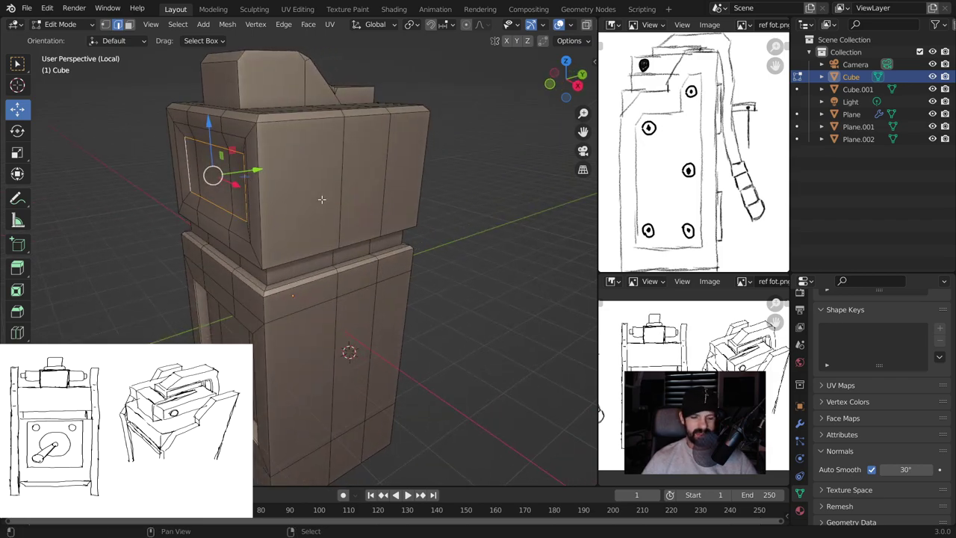
key(shift+s)
click(309, 266)
key(s)
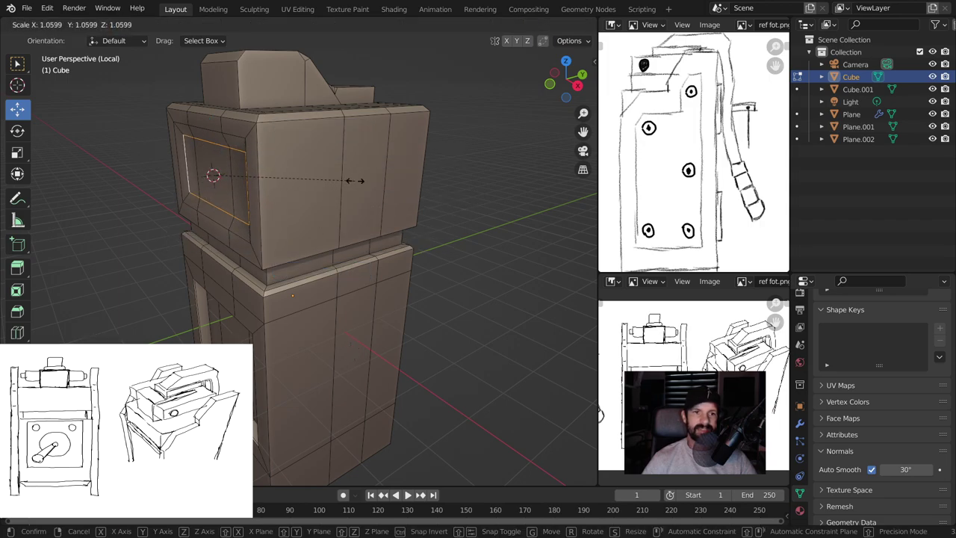
click(355, 180)
key(Tab)
mouse_move(357, 181)
middle_down()
mouse_move(427, 160)
mouse_move(408, 163)
mouse_move(362, 117)
middle_up()
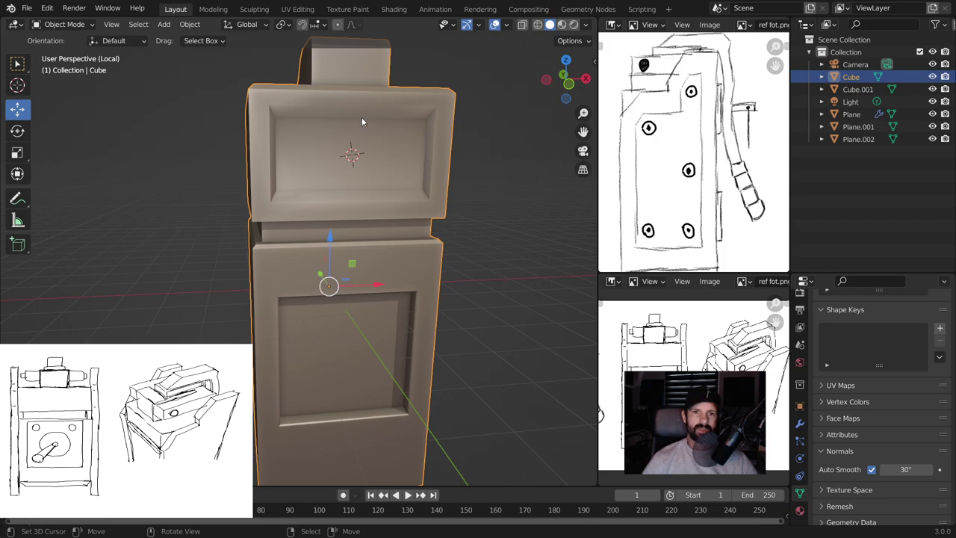
Raise the upper panel's top inner edge to thin the top frame border
key(Tab)
click(357, 118)
shift+click(295, 117)
shift+click(414, 128)
drag(356, 74, 355, 67)
Lower the panel's bottom inner edge slightly and review the thinner frame
click(403, 188)
shift+click(352, 191)
shift+click(299, 191)
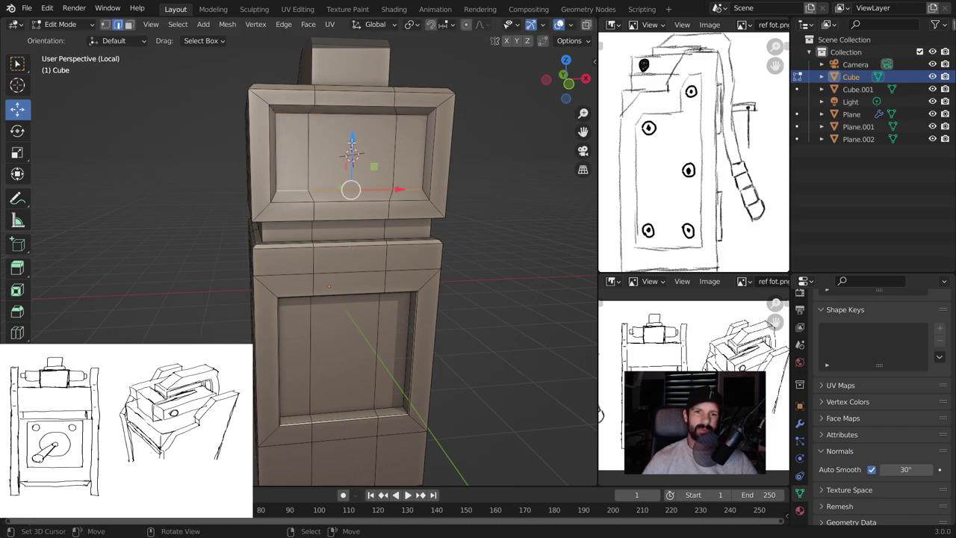
drag(351, 141, 352, 144)
click(352, 143)
key(Tab)
mouse_move(351, 143)
middle_down()
mouse_move(475, 190)
mouse_move(416, 177)
middle_up()
mouse_move(233, 186)
middle_down()
mouse_move(394, 215)
mouse_move(410, 267)
mouse_move(438, 274)
mouse_move(491, 256)
mouse_move(334, 288)
middle_up()
Select the faces across the cabinet's top in face select mode
key(Tab)
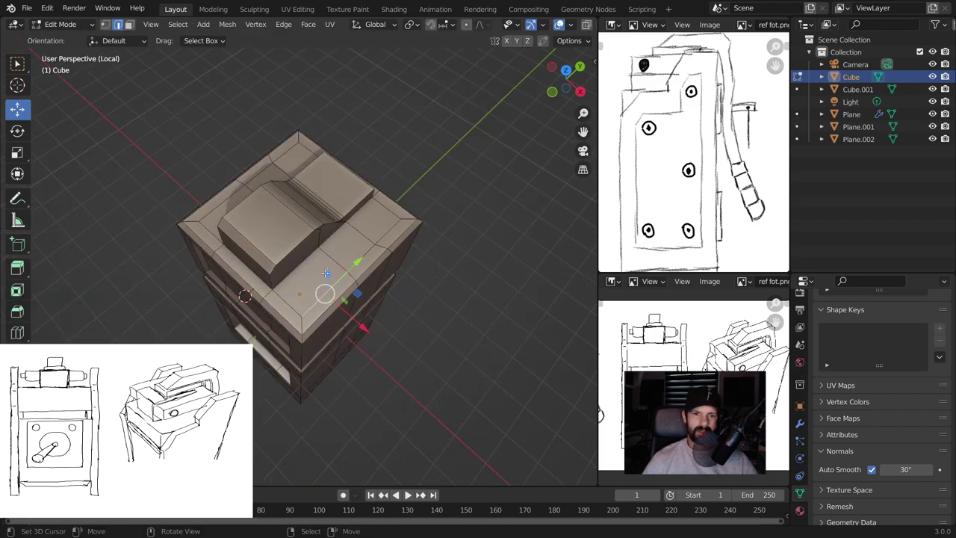
key(3)
click(314, 274)
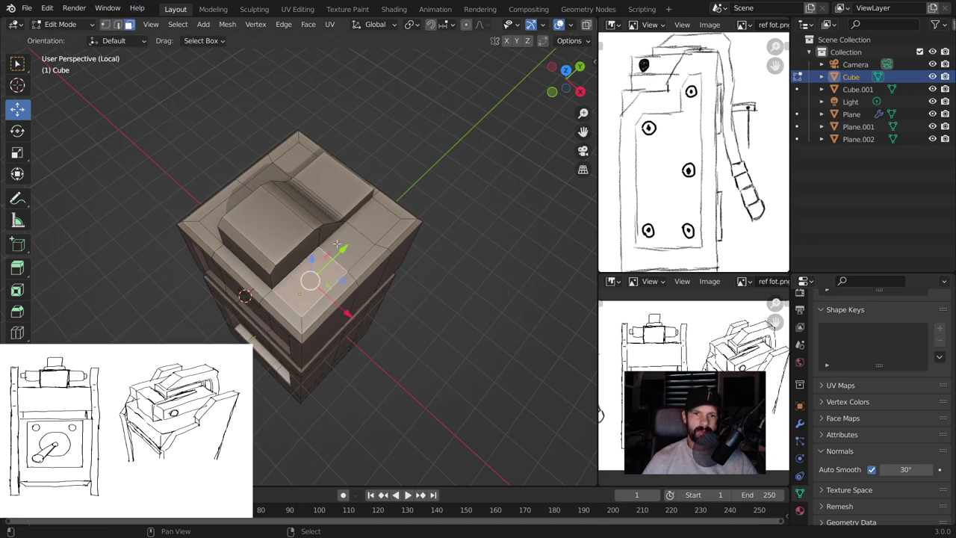
shift+click(361, 220)
middle_drag(361, 220, 326, 206)
shift+click(287, 165)
shift+click(239, 228)
middle_drag(297, 249, 281, 204)
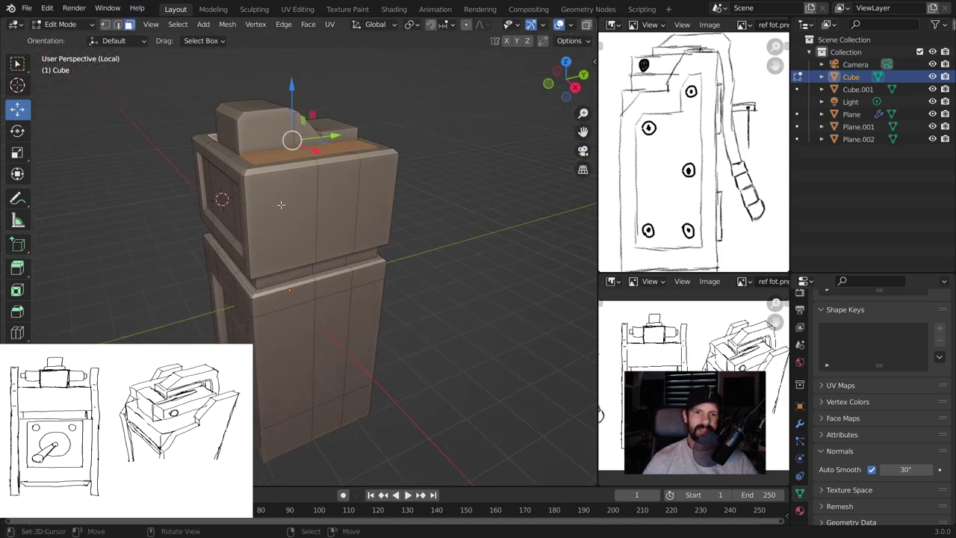
Cancel the extrusion of the top faces and select the upper box's right side face
key(e)
right_click(456, 201)
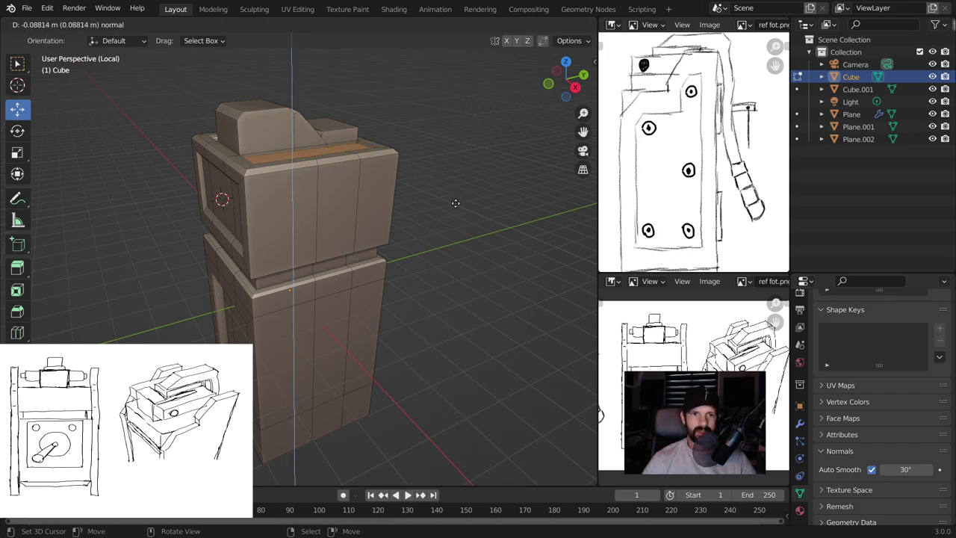
mouse_move(435, 198)
middle_down()
mouse_move(446, 232)
mouse_move(434, 246)
mouse_move(325, 208)
mouse_move(523, 271)
middle_up()
scroll(455, 292, up, 2)
middle_drag(455, 293, 336, 171)
click(337, 171)
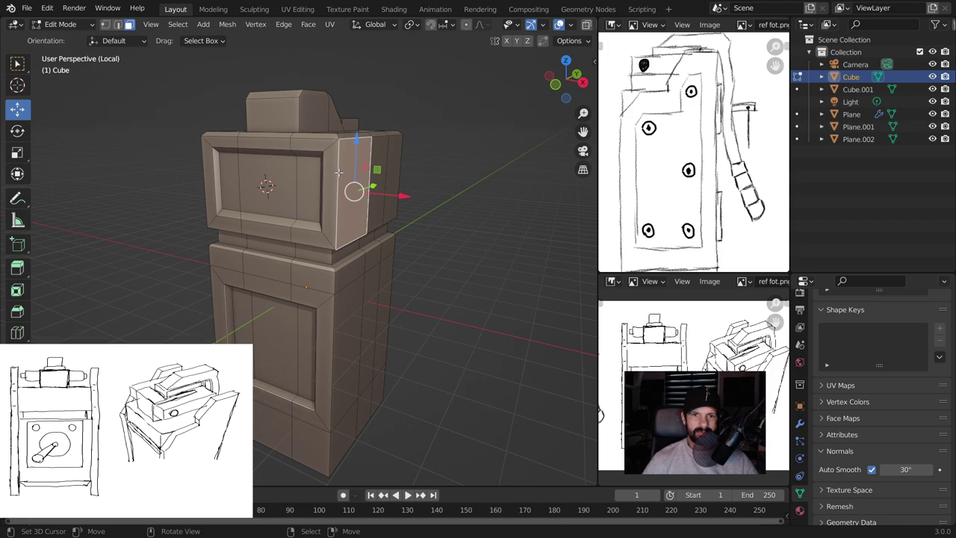
Alt-select the vertical corner edge loops in edge mode and bring up the edge operations menu
click(117, 26)
key(alt+a)
alt+click(334, 364)
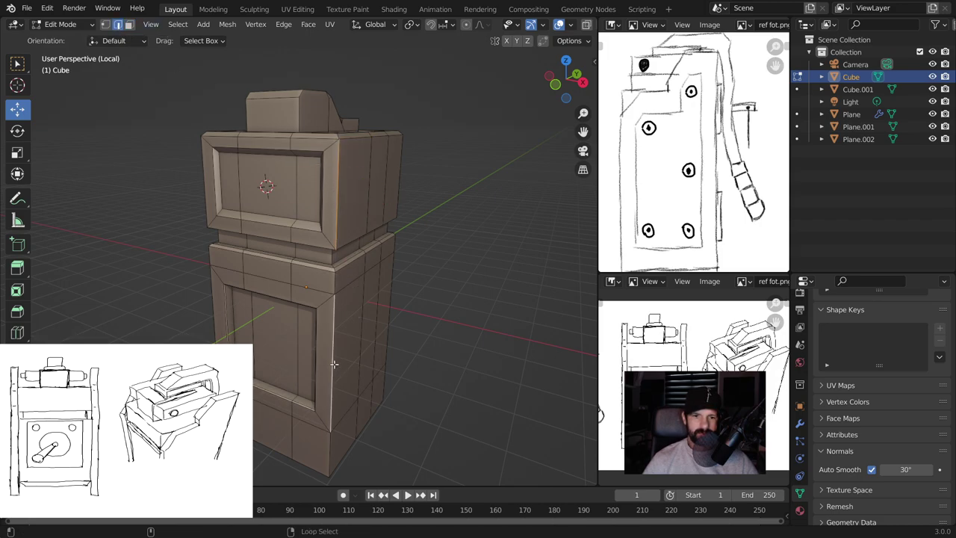
alt+shift+click(334, 277)
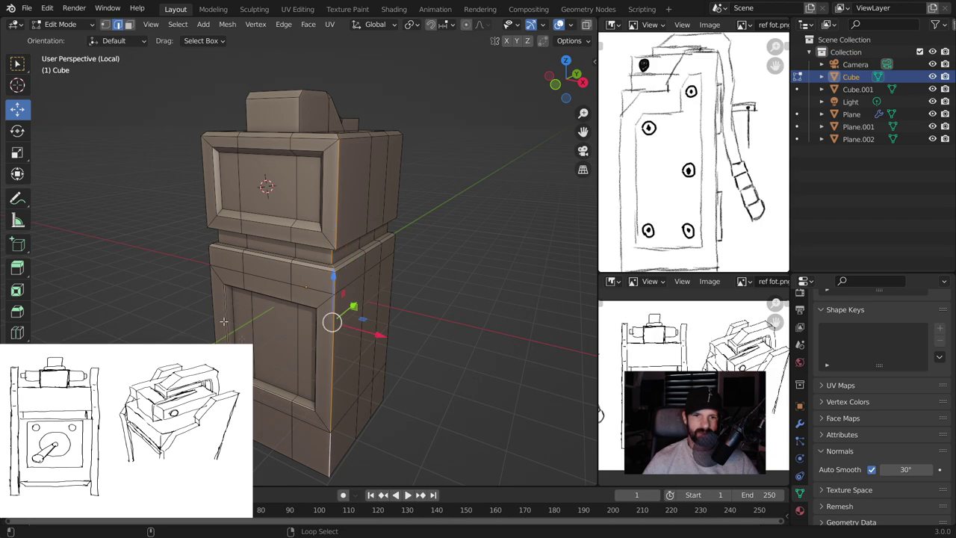
middle_drag(224, 321, 284, 277)
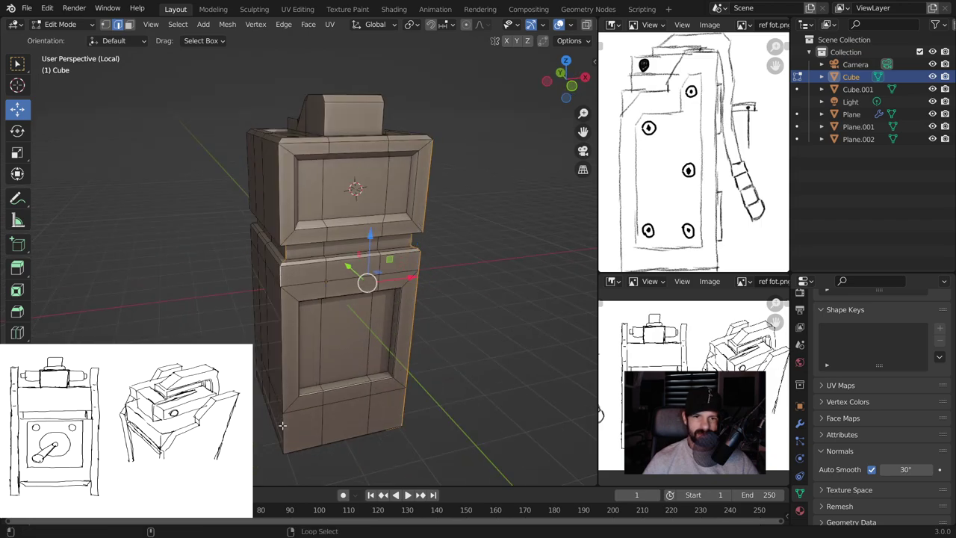
mouse_move(355, 302)
middle_down()
mouse_move(381, 376)
mouse_move(356, 303)
mouse_move(278, 298)
mouse_move(406, 331)
middle_up()
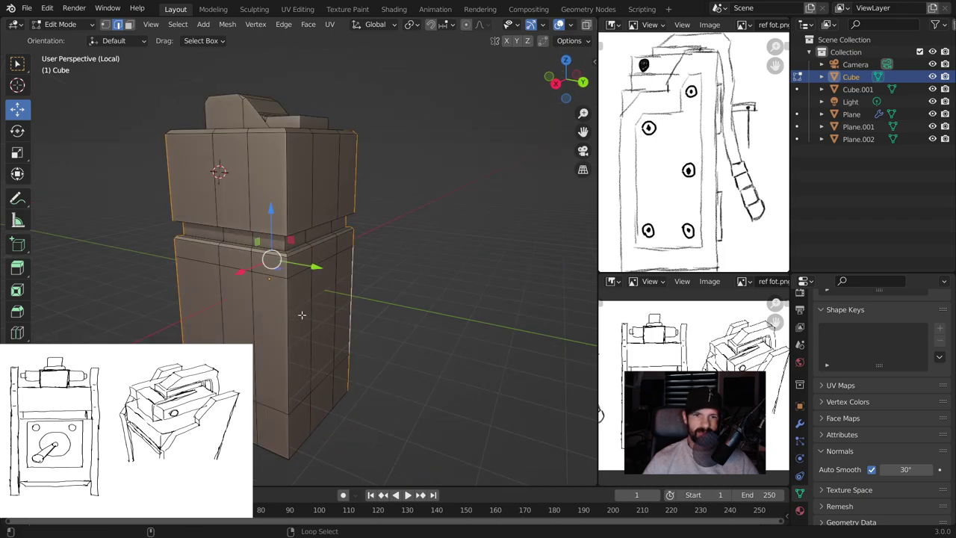
right_click(417, 307)
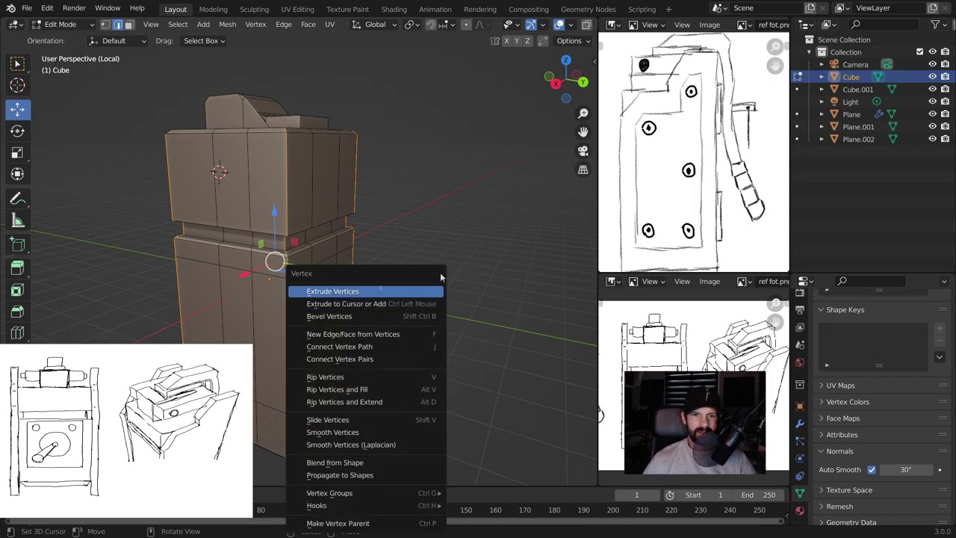
Bevel the vertical corner edges with a single flat segment
key(Escape)
key(ctrl+b)
scroll(384, 256, down, 1)
scroll(384, 256, down, 1)
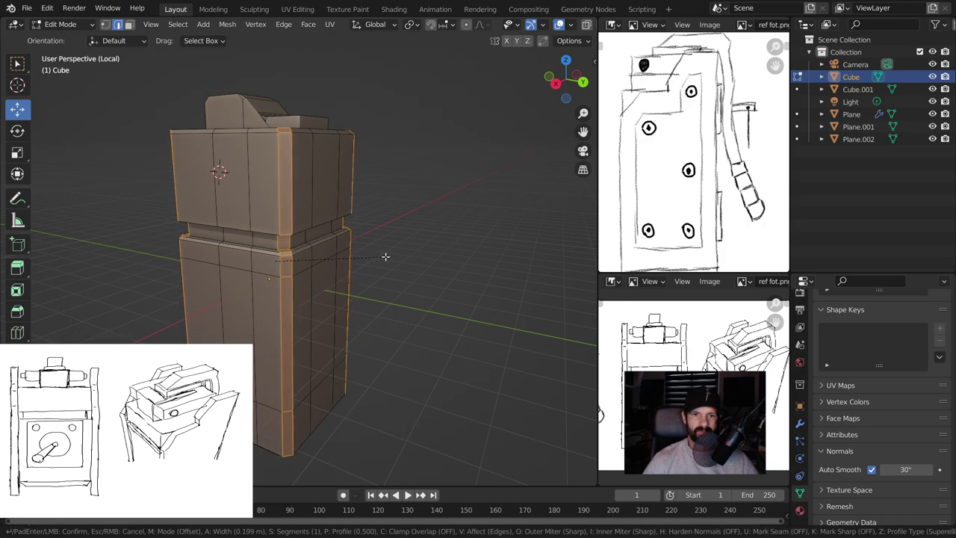
click(386, 260)
scroll(393, 271, down, 2)
mouse_move(393, 271)
middle_down()
mouse_move(538, 273)
mouse_move(473, 232)
mouse_move(458, 257)
mouse_move(467, 280)
mouse_move(507, 284)
mouse_move(564, 260)
mouse_move(574, 231)
middle_up()
key(Tab)
key(Tab)
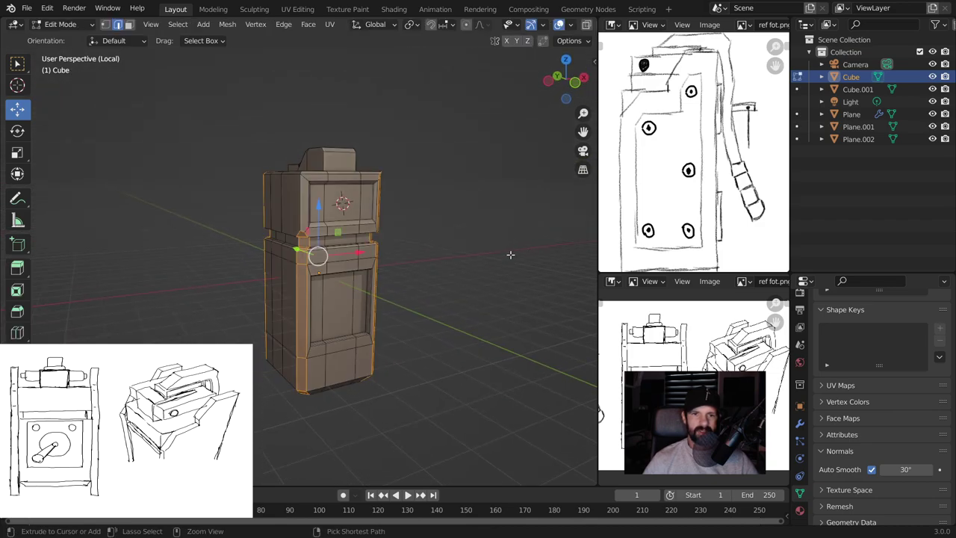
middle_drag(421, 242, 342, 206)
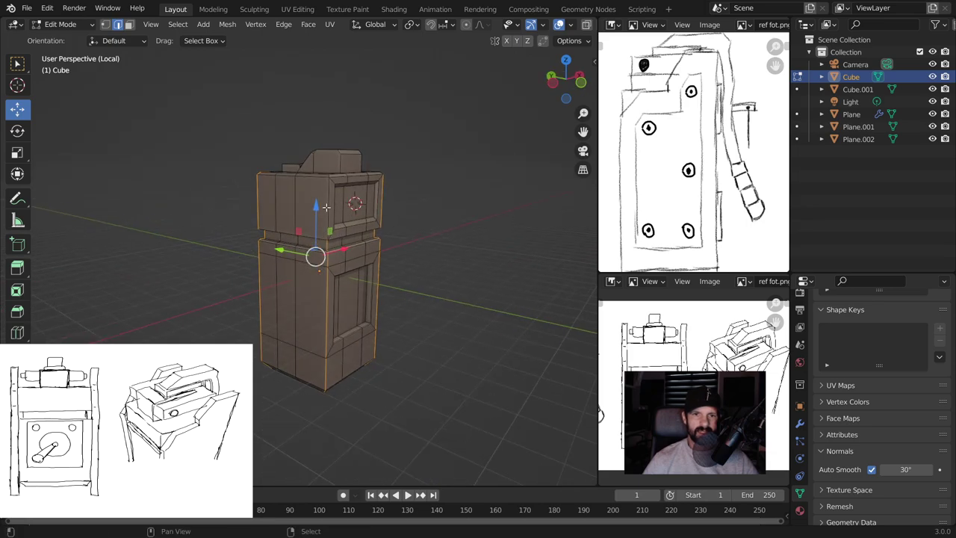
middle_drag(380, 233, 458, 203)
Add a second, narrower bevel to the edges, deselect, and return to Object Mode
key(ctrl+b)
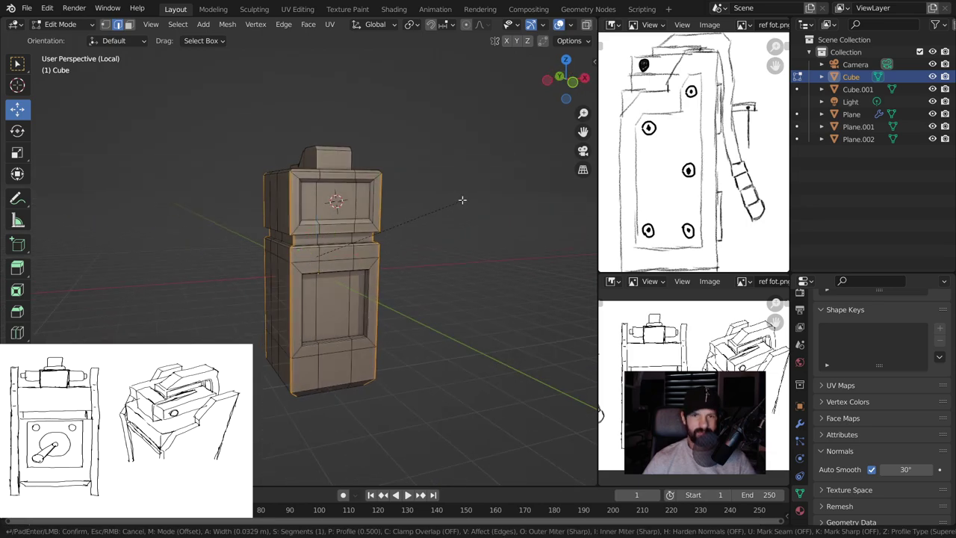
click(464, 200)
key(alt+a)
mouse_move(463, 199)
middle_down()
mouse_move(421, 236)
mouse_move(331, 214)
mouse_move(261, 210)
mouse_move(254, 198)
mouse_move(444, 198)
mouse_move(468, 294)
middle_up()
key(Tab)
scroll(464, 217, down, 3)
Exit Local View to show the whole machine, then select the Cube.001 top bracket
key(alt+a)
middle_drag(546, 284, 528, 229)
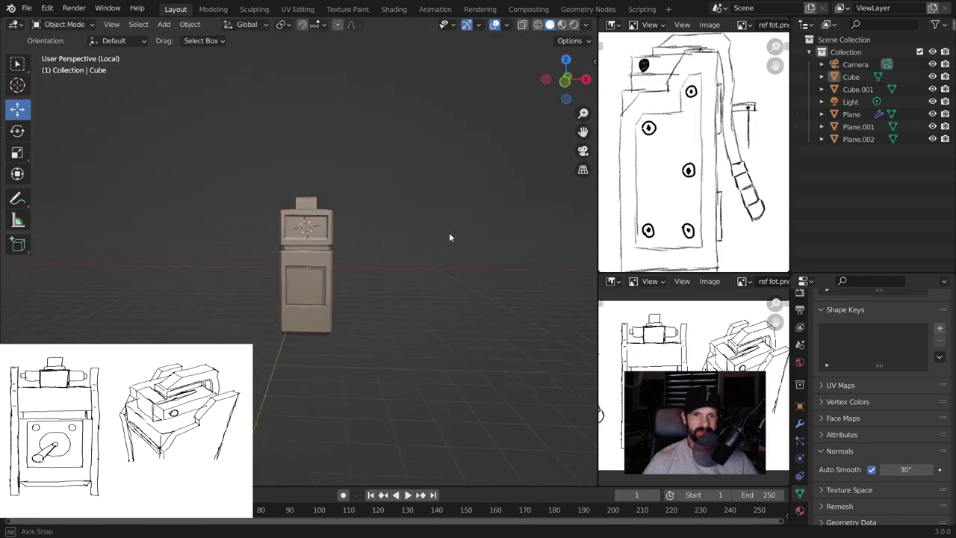
scroll(394, 225, up, 3)
middle_drag(389, 230, 416, 235)
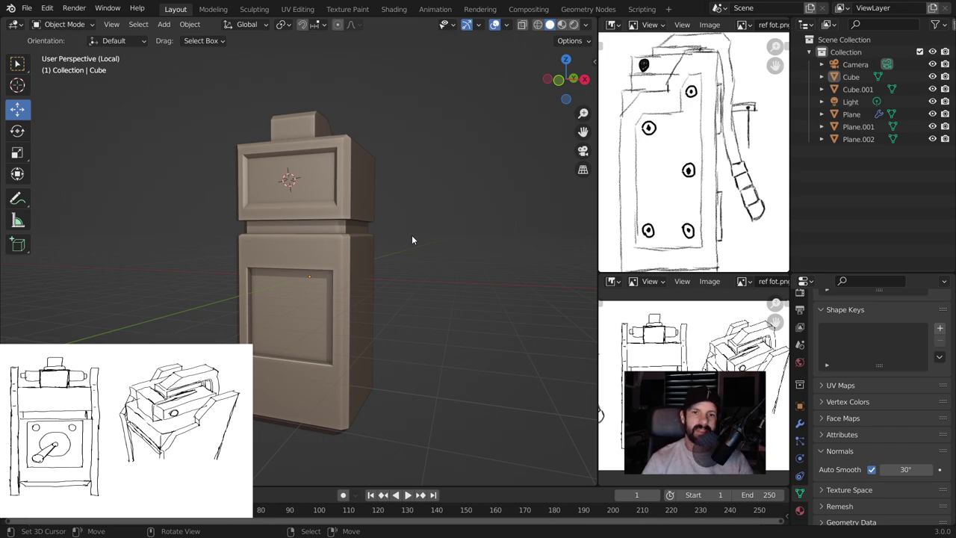
key(KP_Divide)
mouse_move(412, 235)
middle_down()
mouse_move(436, 200)
mouse_move(332, 200)
mouse_move(400, 178)
mouse_move(372, 137)
mouse_move(318, 123)
mouse_move(264, 139)
mouse_move(210, 180)
mouse_move(125, 184)
mouse_move(590, 196)
mouse_move(505, 207)
mouse_move(359, 141)
middle_up()
click(357, 141)
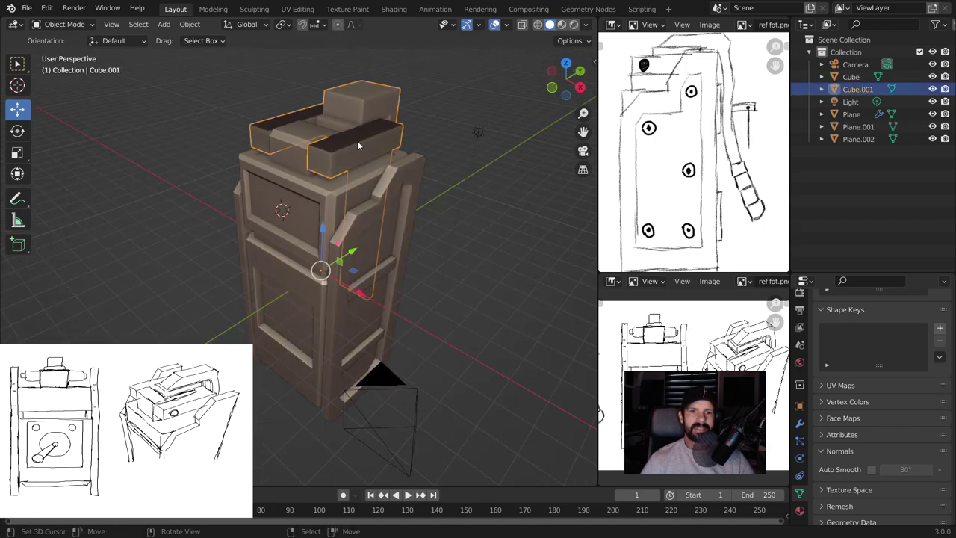
Isolate Cube.001 in Local View and enter Edit Mode on its mesh
key(KP_Divide)
scroll(357, 140, up, 1)
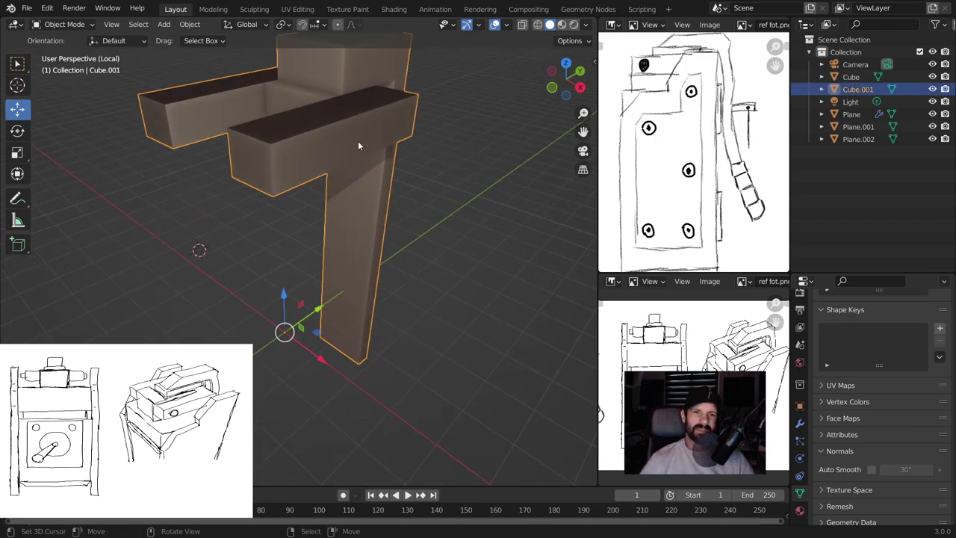
key(Tab)
middle_drag(370, 151, 413, 210)
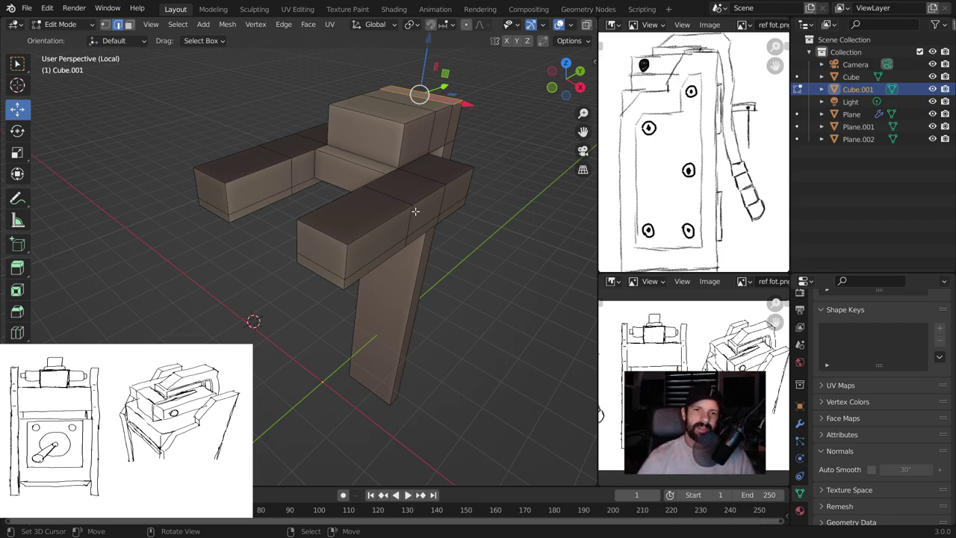
mouse_move(367, 207)
middle_down()
mouse_move(438, 229)
mouse_move(405, 224)
mouse_move(351, 187)
middle_up()
Select the top and outer edges of the bracket's bars
click(310, 181)
shift+click(407, 179)
middle_drag(408, 179, 407, 224)
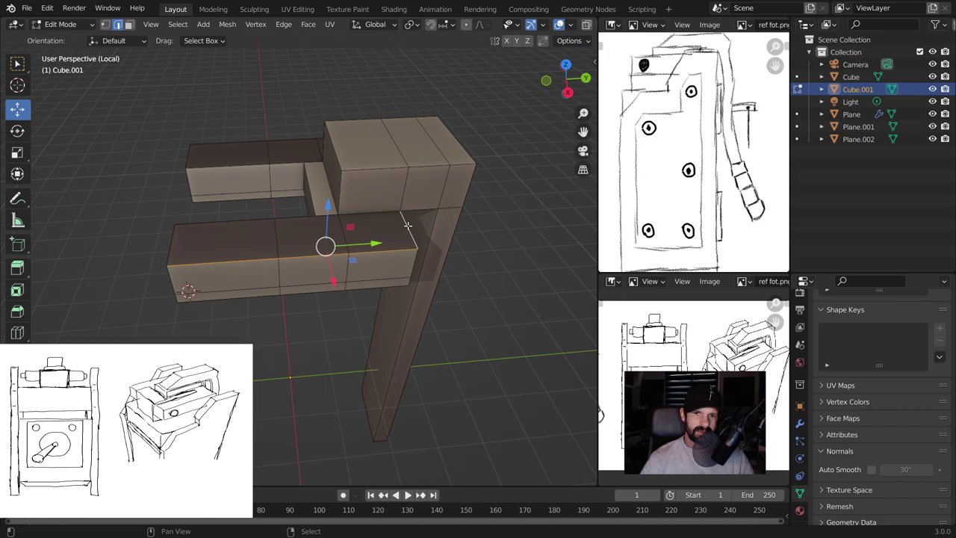
middle_drag(201, 228, 269, 247)
shift+click(284, 251)
shift+click(272, 163)
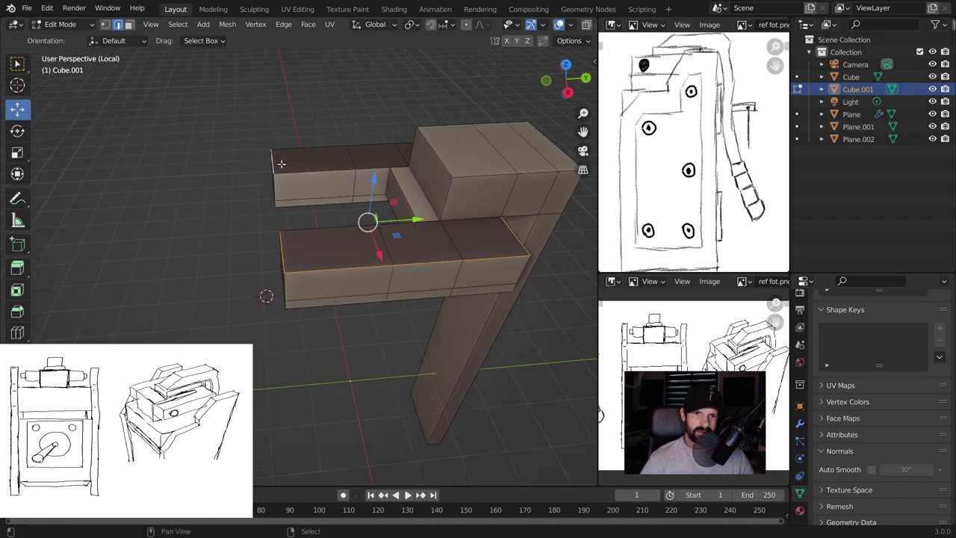
shift+click(324, 173)
middle_drag(371, 171, 234, 161)
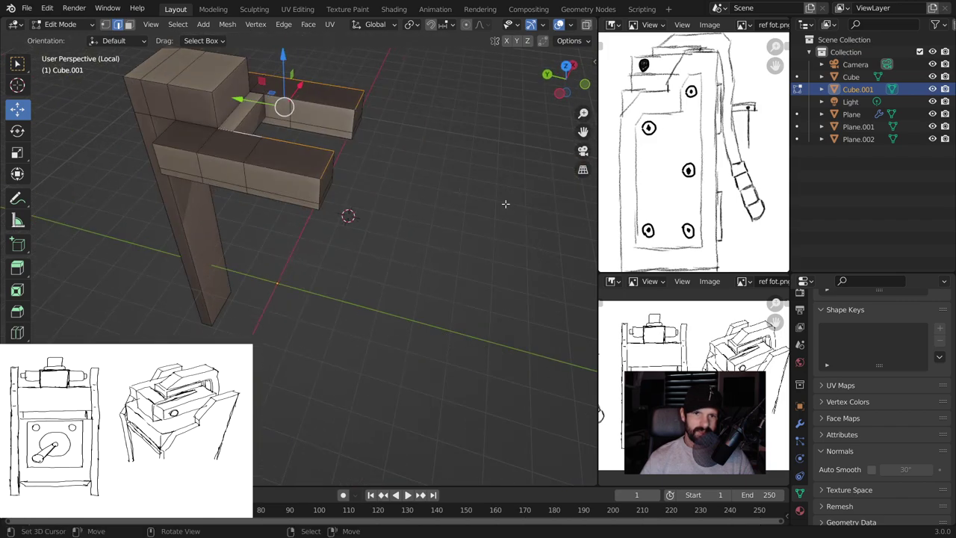
shift+click(259, 175)
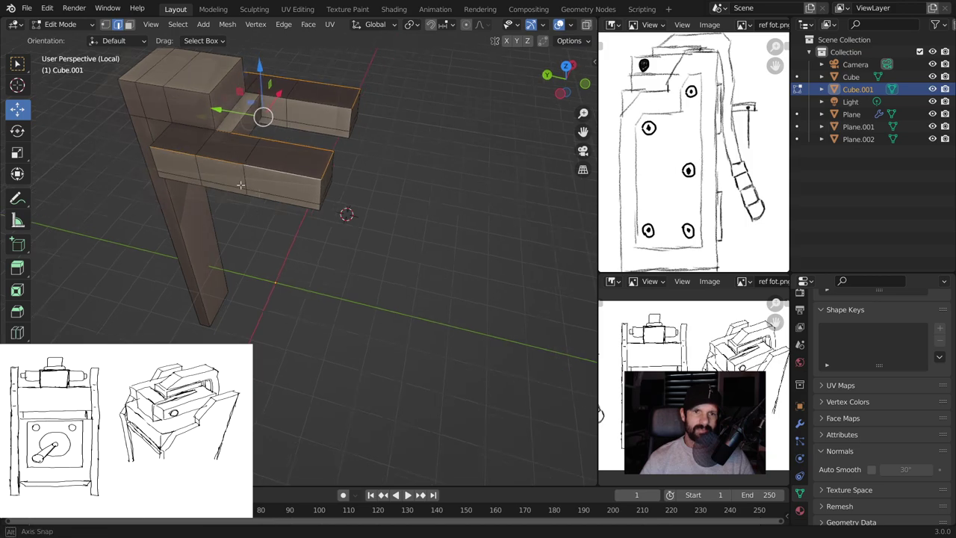
middle_drag(259, 175, 306, 230)
mouse_move(232, 323)
middle_down()
mouse_move(75, 260)
mouse_move(325, 246)
middle_up()
Bevel the selected bar edges
key(ctrl+b)
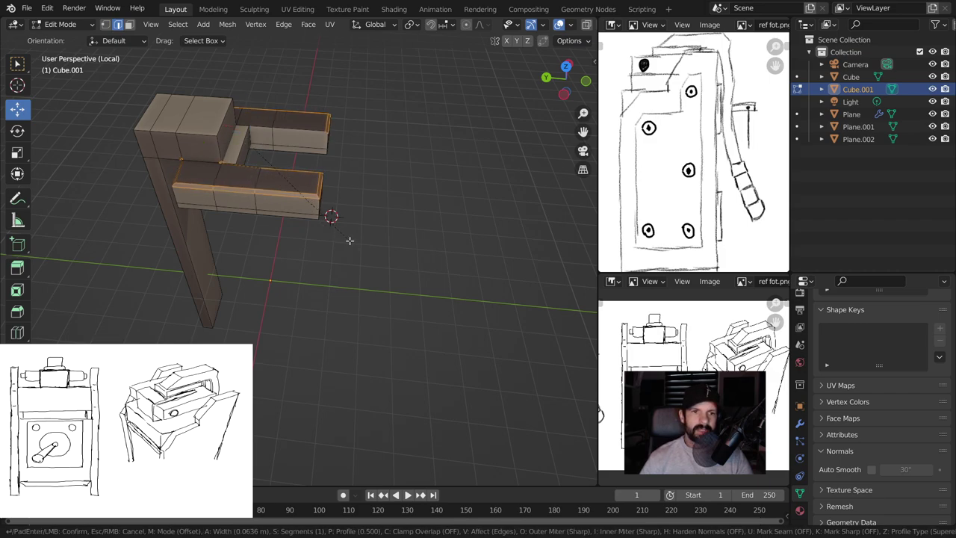
click(347, 239)
mouse_move(347, 239)
middle_down()
mouse_move(346, 231)
mouse_move(193, 249)
middle_up()
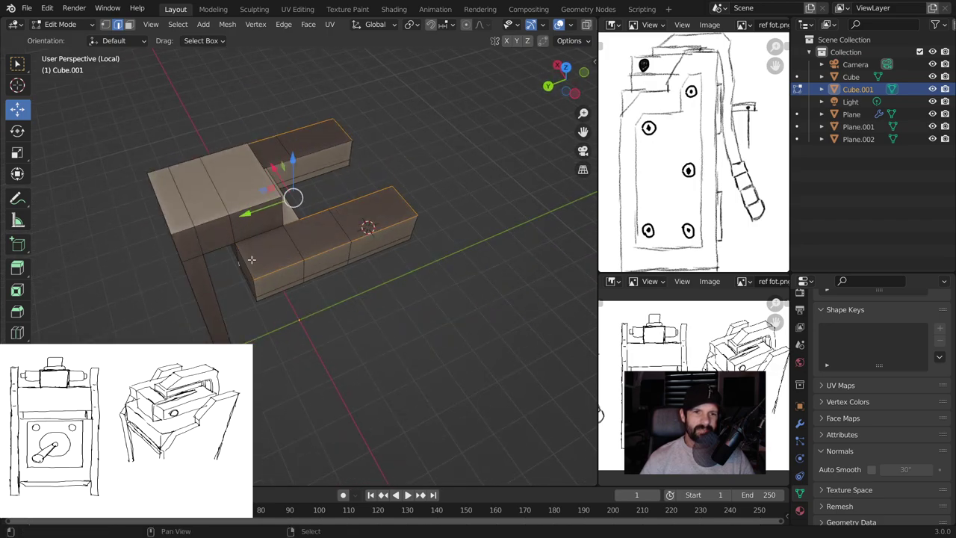
mouse_move(231, 237)
middle_down()
mouse_move(362, 292)
mouse_move(469, 309)
mouse_move(324, 294)
mouse_move(266, 265)
middle_up()
middle_drag(252, 232, 302, 232)
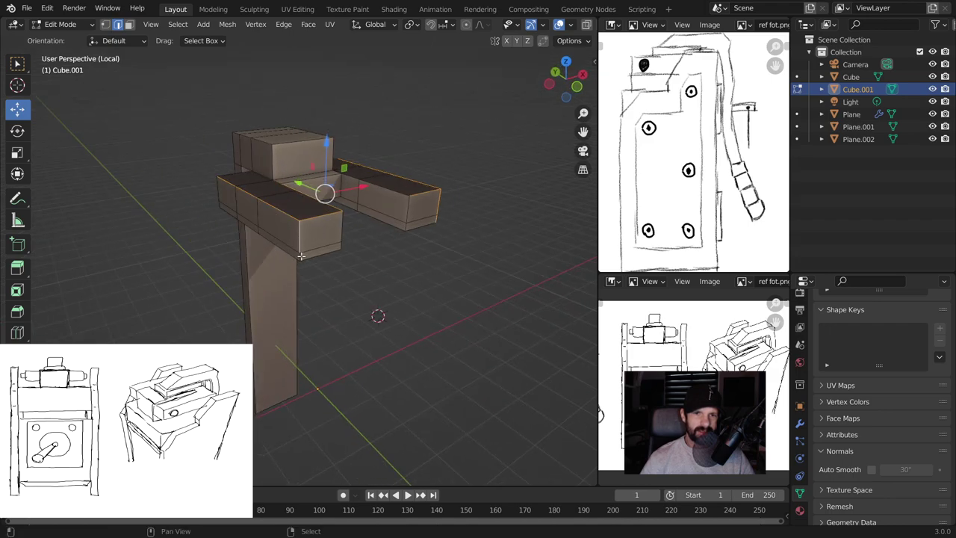
middle_drag(310, 256, 310, 206)
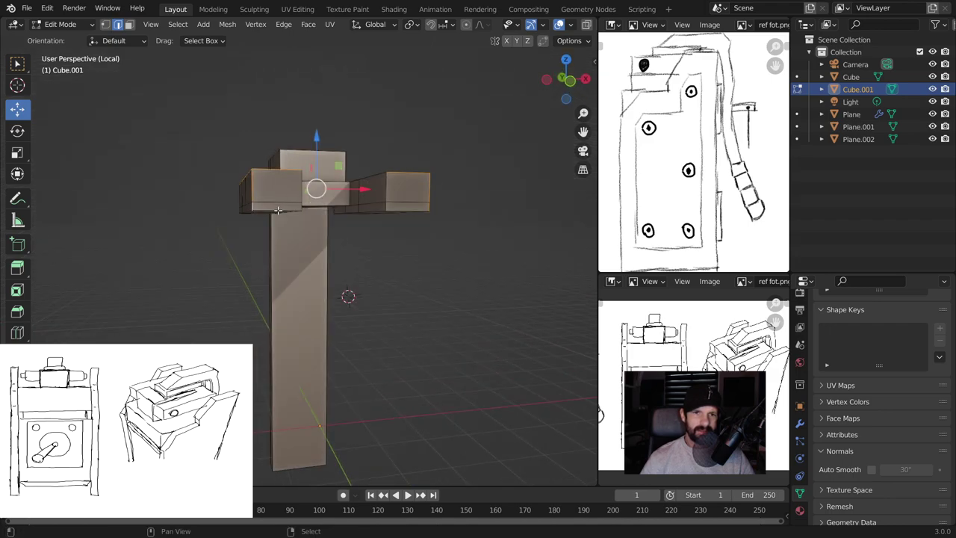
middle_drag(417, 211, 478, 265)
Apply another bevel to the selected edges, then deselect and leave Edit Mode
key(ctrl+b)
click(488, 258)
key(alt+a)
mouse_move(488, 259)
middle_down()
mouse_move(470, 267)
mouse_move(482, 301)
mouse_move(346, 248)
mouse_move(389, 235)
mouse_move(346, 215)
middle_up()
key(Tab)
key(Tab)
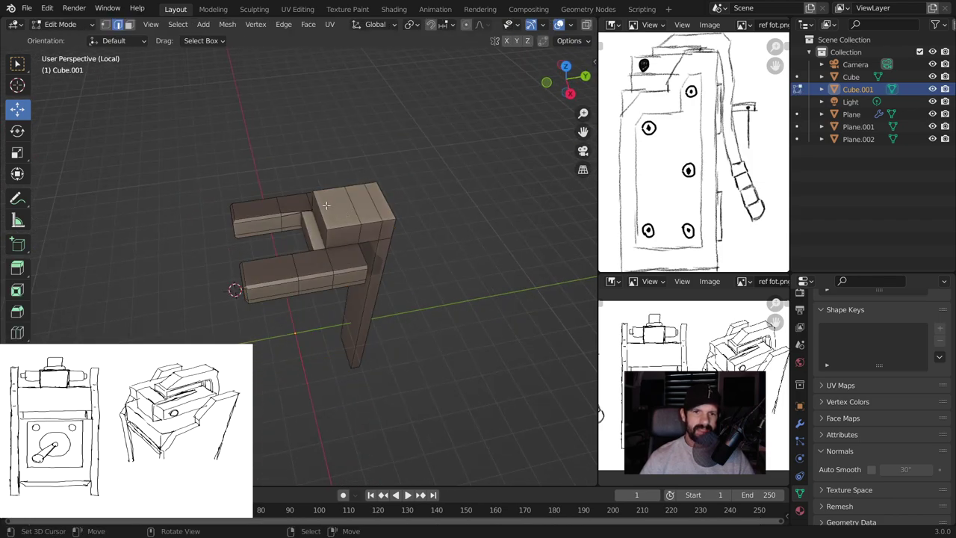
Bevel the top block's edges
key(ctrl+b)
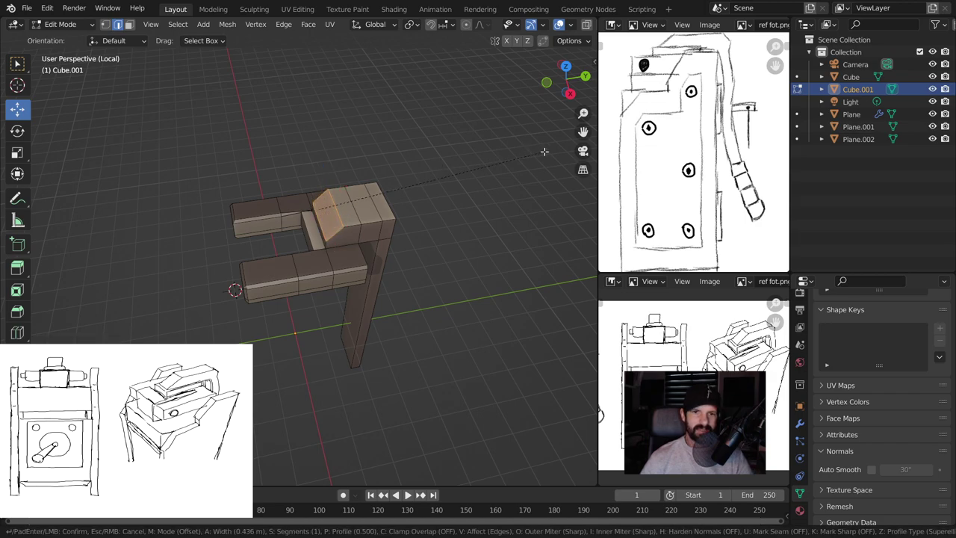
click(551, 149)
middle_drag(551, 150, 494, 194)
key(ctrl+b)
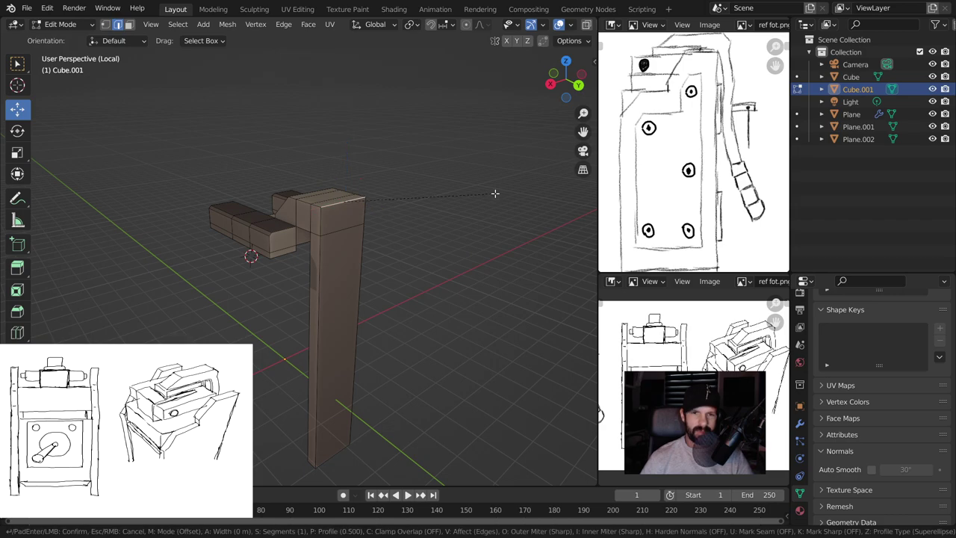
Confirm the bevel on the top face's edges
click(505, 190)
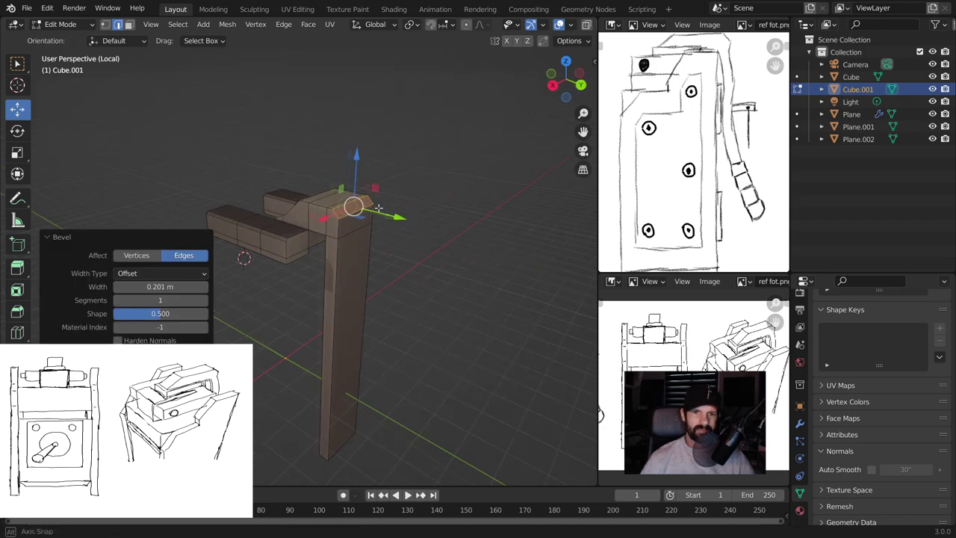
middle_drag(505, 190, 376, 184)
mouse_move(405, 229)
middle_down()
mouse_move(272, 210)
mouse_move(286, 267)
mouse_move(409, 286)
middle_up()
Add a horizontal loop cut on the column and scale it to 0.59 along X to taper it
key(ctrl+r)
click(297, 261)
click(296, 262)
key(shift+s)
click(407, 346)
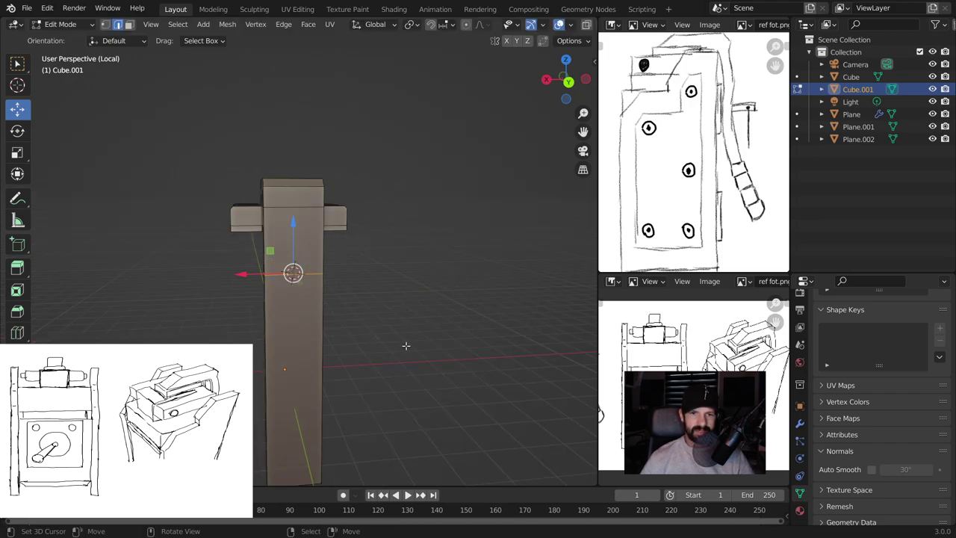
key(s)
key(y)
key(0)
key(x)
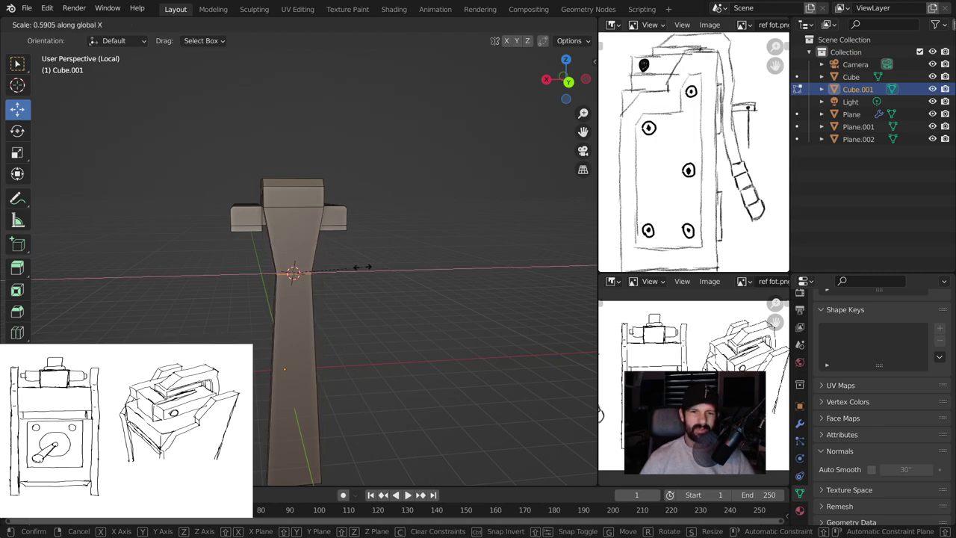
click(362, 266)
Bevel the narrowed loop into a four-segment band about 0.19 m wide
mouse_move(362, 267)
middle_down()
mouse_move(269, 265)
mouse_move(328, 254)
middle_up()
key(ctrl+b)
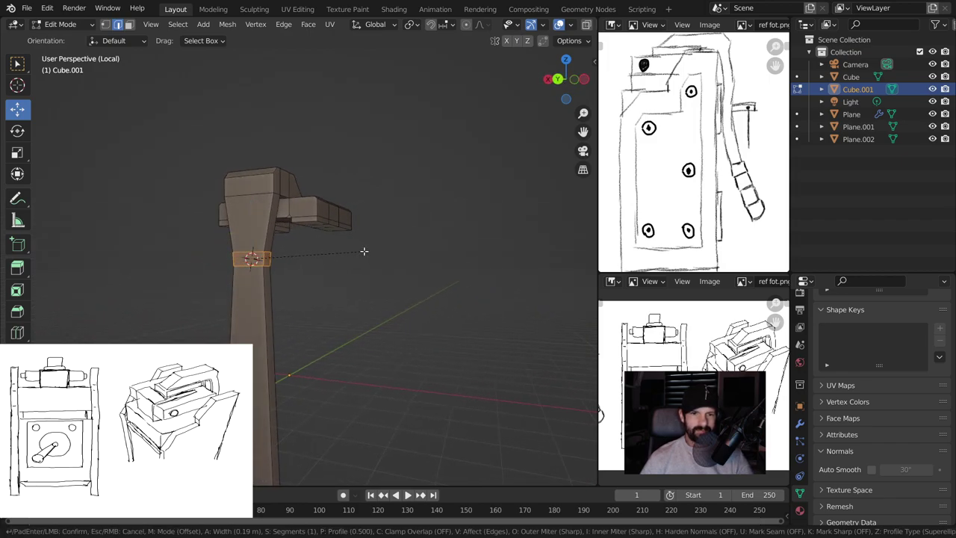
click(363, 251)
mouse_move(363, 252)
middle_down()
mouse_move(369, 269)
mouse_move(442, 277)
mouse_move(250, 257)
mouse_move(228, 259)
mouse_move(339, 261)
mouse_move(200, 266)
mouse_move(327, 305)
mouse_move(368, 309)
mouse_move(422, 296)
middle_up()
key(Tab)
scroll(339, 262, up, 3)
scroll(218, 285, down, 2)
scroll(218, 284, down, 2)
key(Tab)
middle_drag(298, 239, 476, 205)
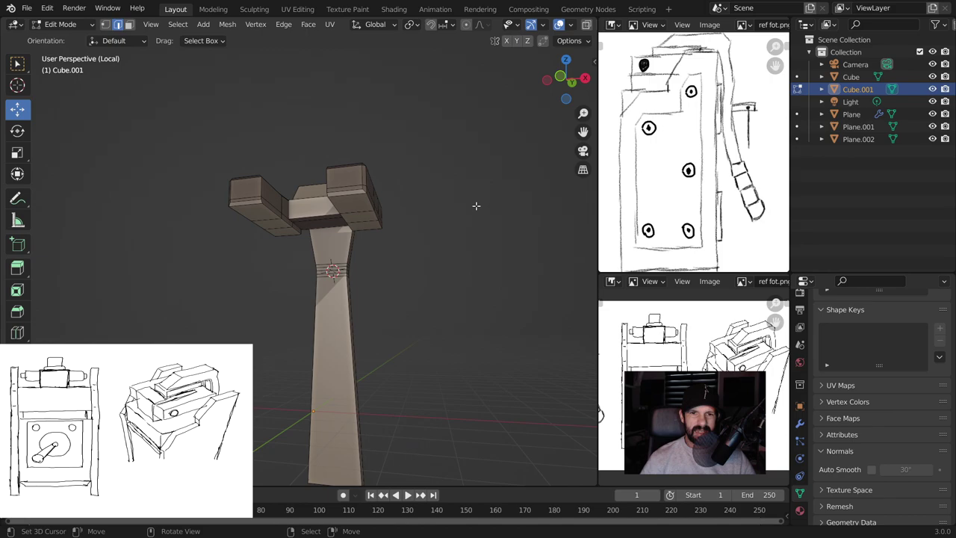
Inset the column's long front face and extrude it inward as a recessed panel
shift+click(342, 260)
key(g)
key(Escape)
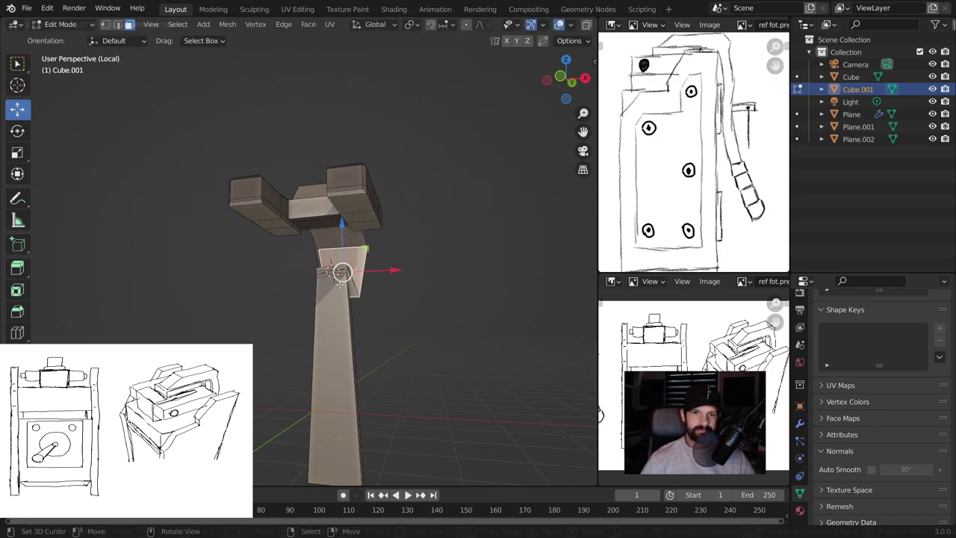
mouse_move(307, 282)
middle_down()
mouse_move(350, 337)
mouse_move(363, 299)
mouse_move(309, 295)
middle_up()
shift+click(340, 337)
key(i)
click(357, 295)
key(e)
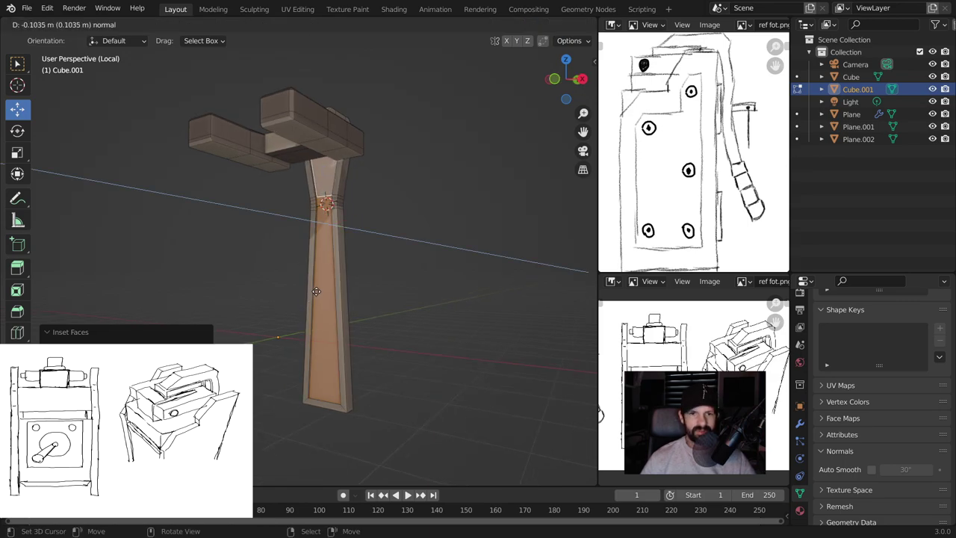
click(320, 290)
Add a centred loop cut across the column and move it along Y to kink the lower leg
middle_drag(320, 290, 235, 293)
mouse_move(411, 301)
middle_down()
mouse_move(332, 308)
mouse_move(346, 294)
middle_up()
key(ctrl+r)
click(332, 308)
right_click(333, 308)
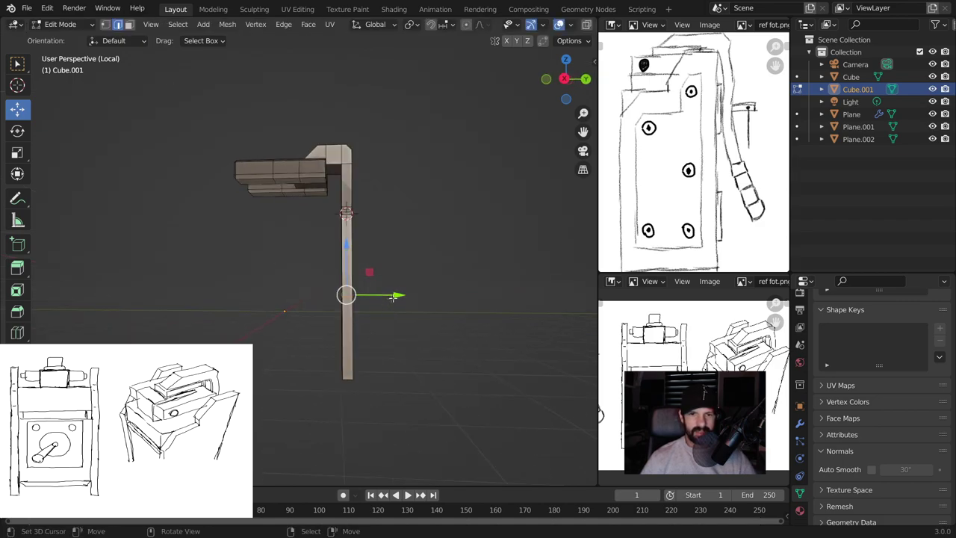
key(g)
key(y)
click(396, 295)
mouse_move(396, 295)
middle_down()
mouse_move(154, 279)
mouse_move(469, 313)
middle_up()
Exit local view and return to Object Mode with the whole cabinet visible
key(KP_Divide)
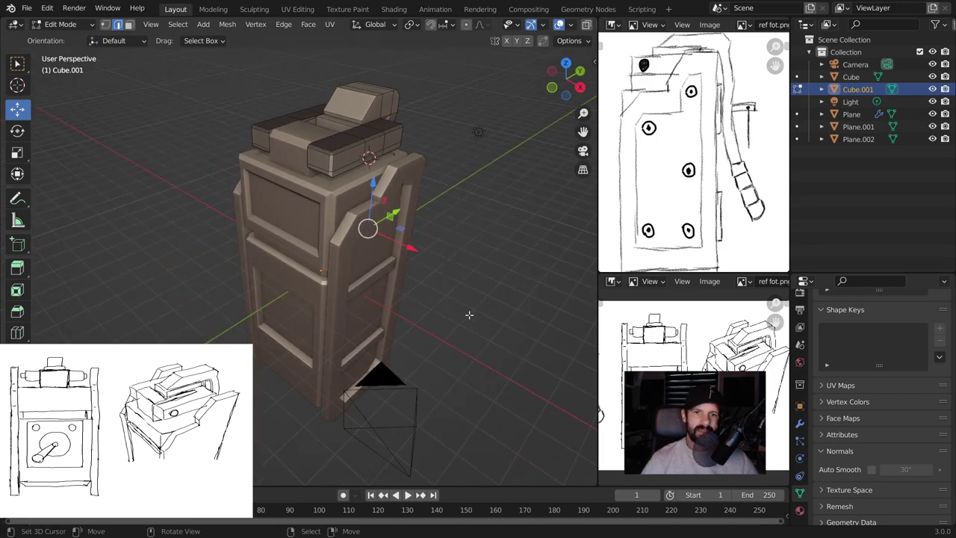
key(Tab)
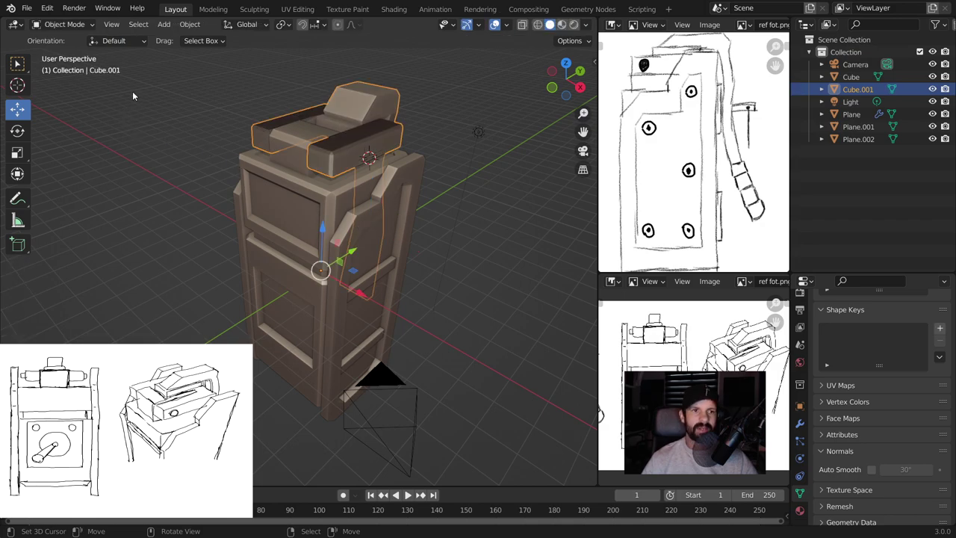
click(428, 271)
mouse_move(429, 271)
middle_down()
mouse_move(483, 301)
mouse_move(453, 251)
mouse_move(257, 285)
middle_up()
Scale Plane, Plane.001 and Plane.002 about 1.15 on X and 1.12 on Y, then nudge them along Y
click(300, 289)
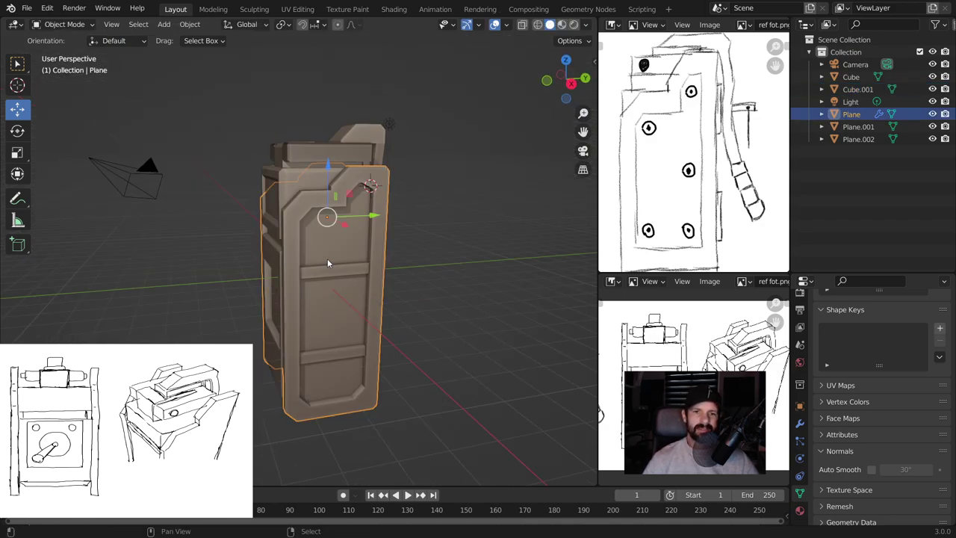
shift+click(343, 273)
shift+click(328, 356)
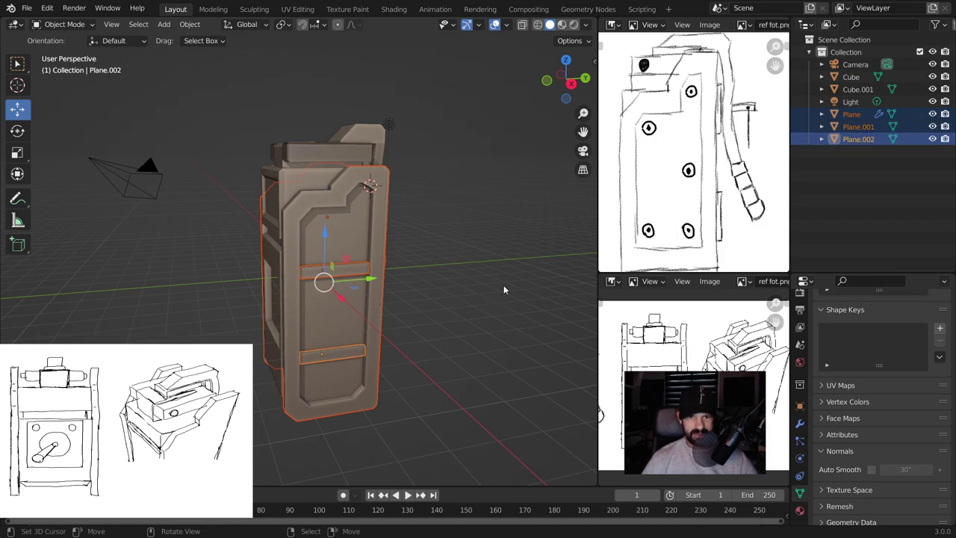
key(s)
key(x)
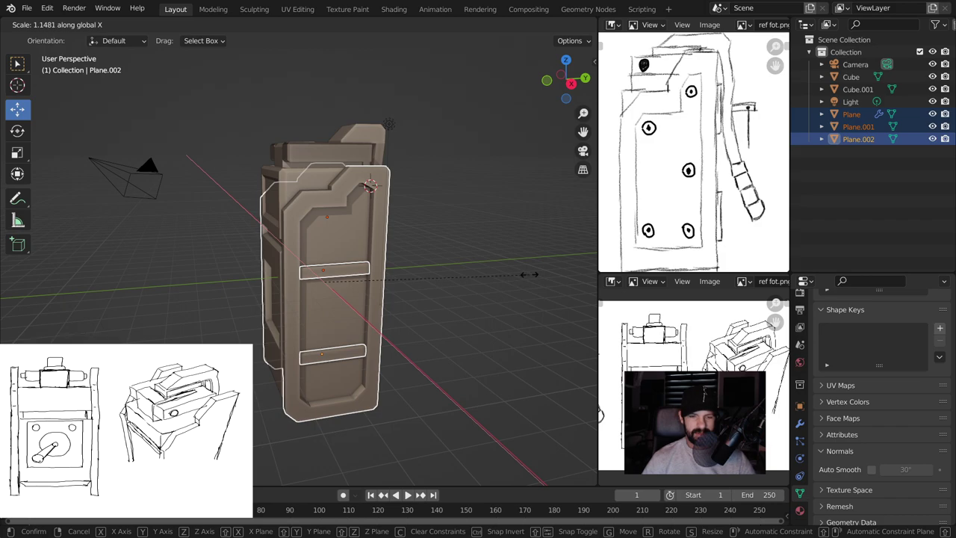
key(y)
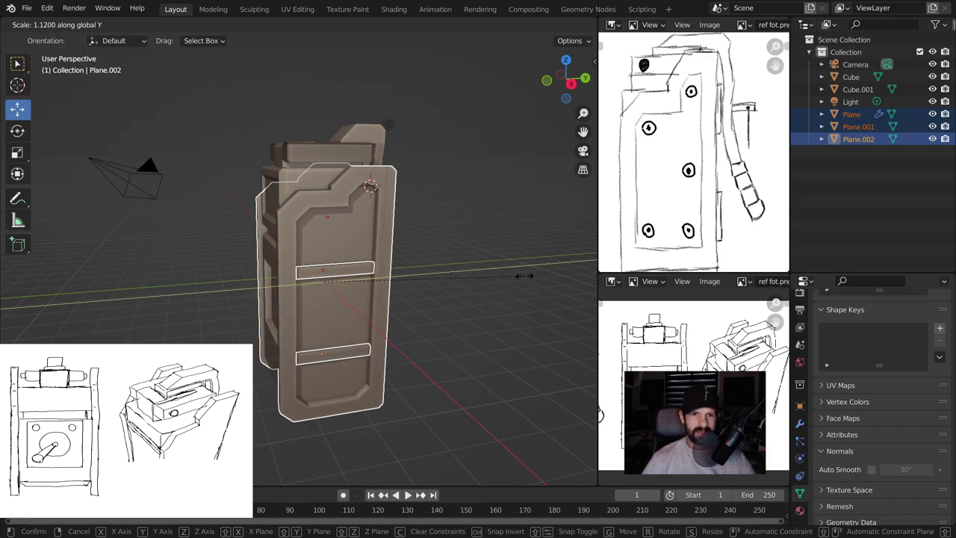
click(523, 275)
mouse_move(366, 277)
middle_down()
mouse_move(389, 275)
mouse_move(343, 268)
mouse_move(323, 288)
middle_up()
drag(322, 289, 318, 290)
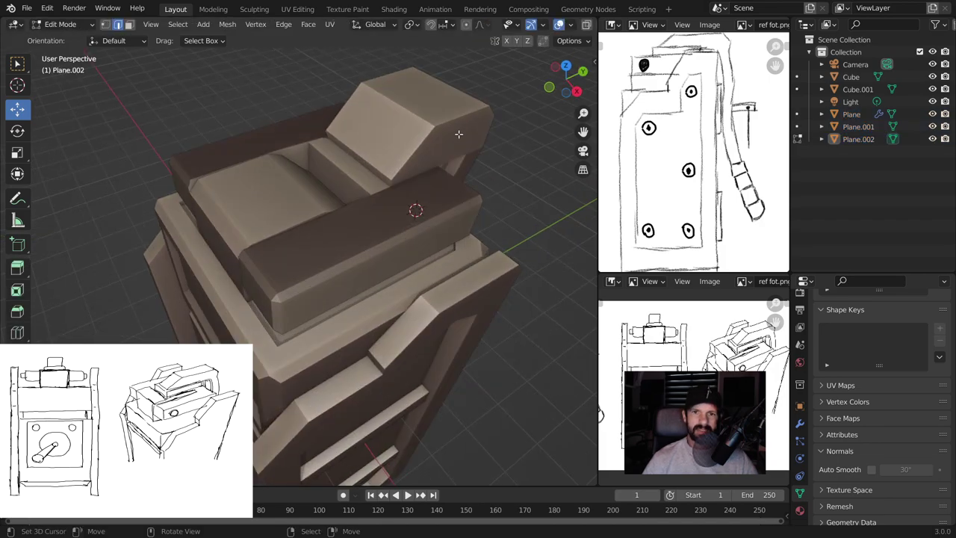
Enter Edit Mode on the top bracket piece Cube.001 and select the pillar's top edges
middle_drag(459, 134, 371, 153)
key(Tab)
click(377, 168)
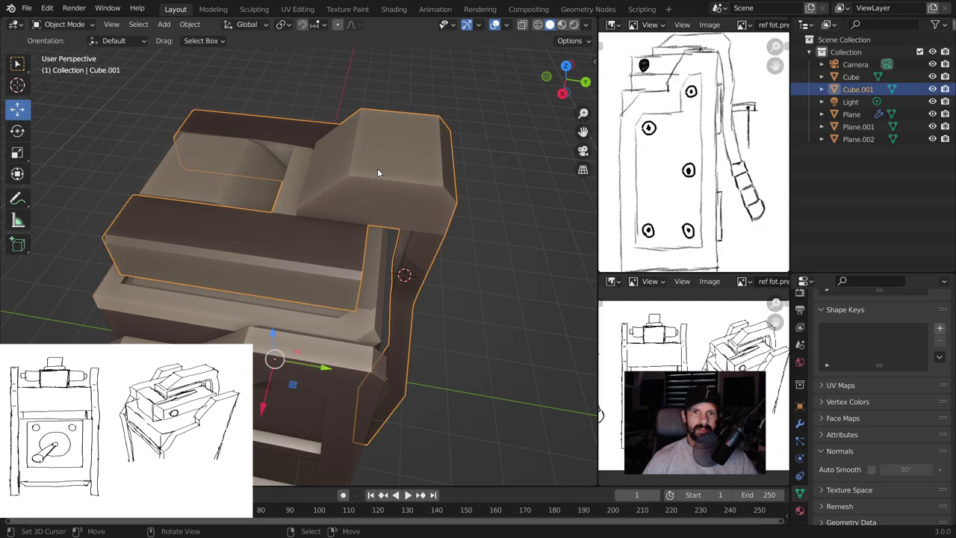
key(Tab)
click(366, 173)
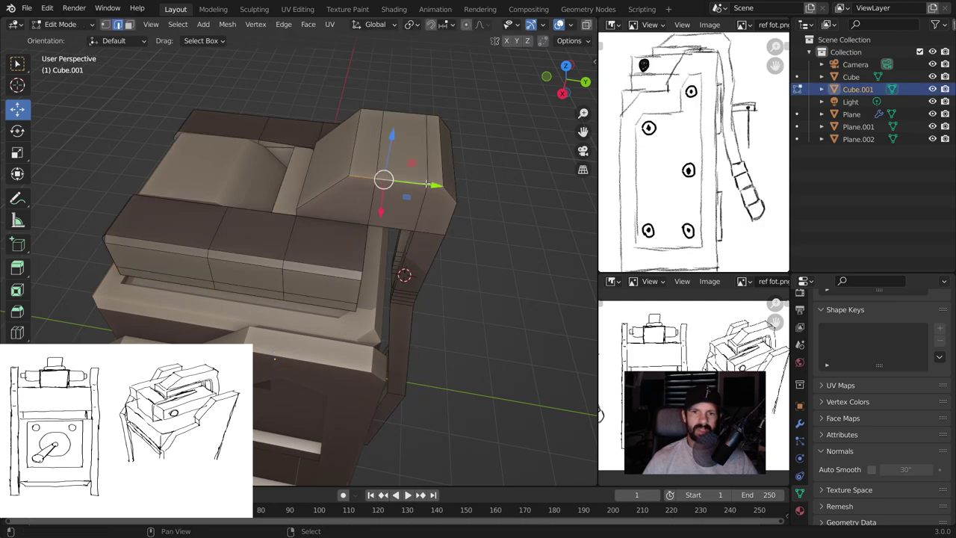
middle_drag(441, 187, 228, 127)
shift+click(229, 125)
shift+click(210, 134)
shift+click(187, 147)
middle_drag(187, 148, 429, 198)
Bevel the selected edges with 1 segment, about 0.27 m wide, and leave Edit Mode
key(ctrl+b)
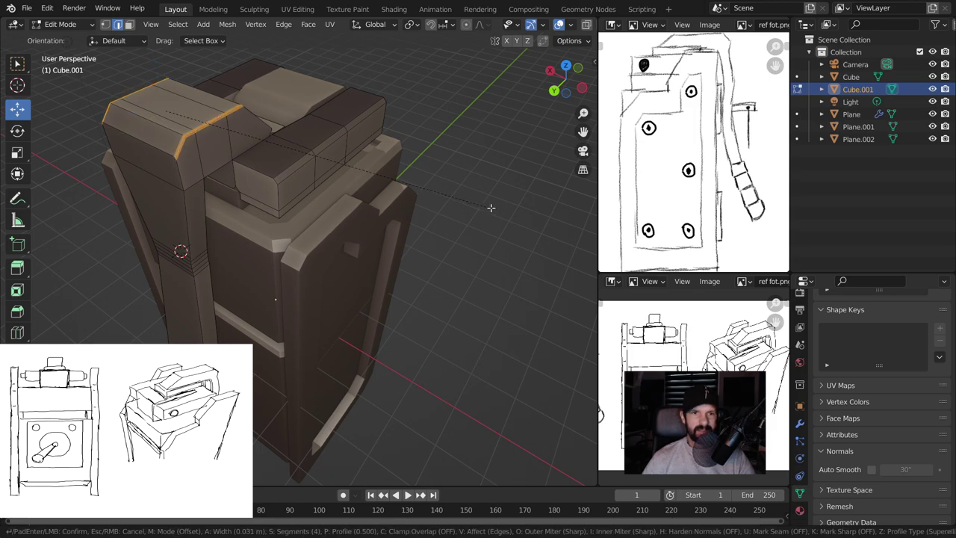
scroll(500, 206, down, 2)
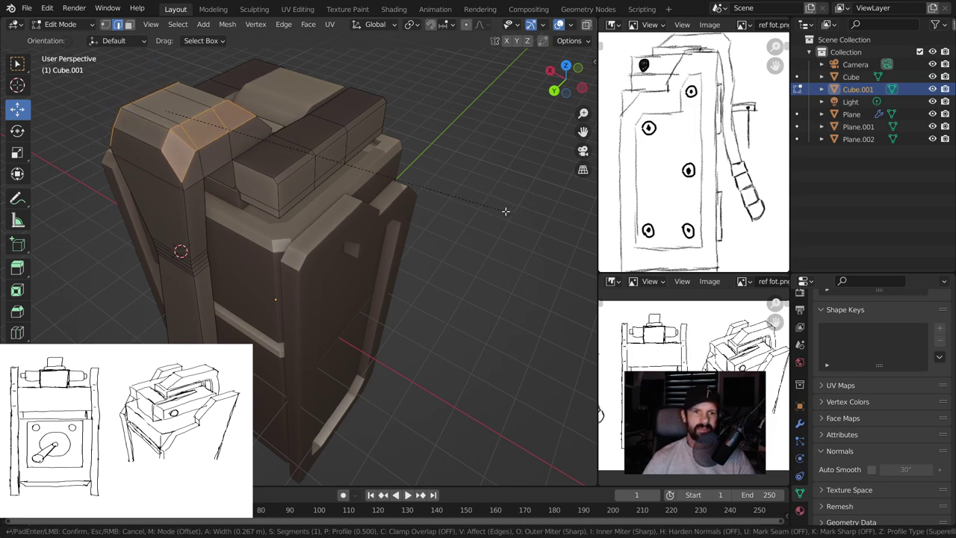
click(510, 214)
mouse_move(510, 213)
middle_down()
mouse_move(554, 195)
mouse_move(378, 160)
middle_up()
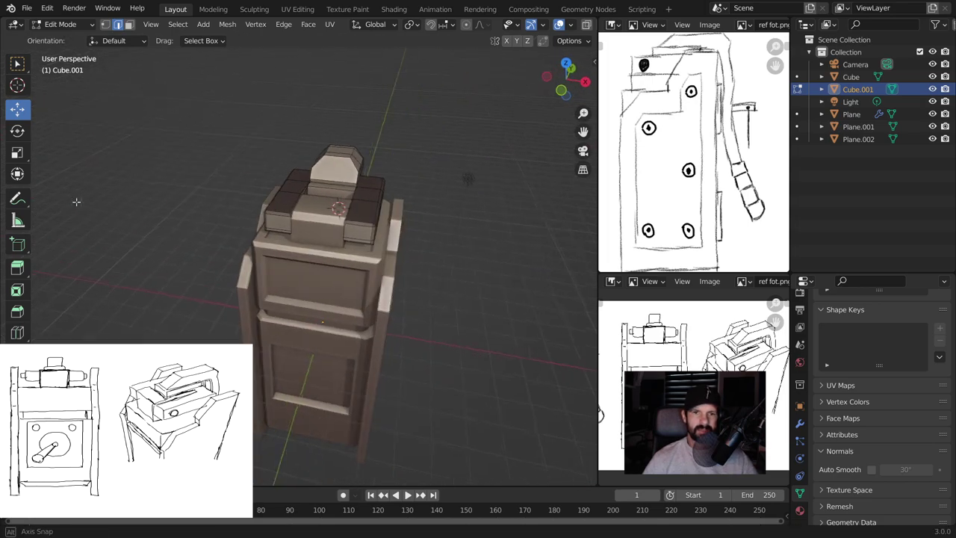
key(Tab)
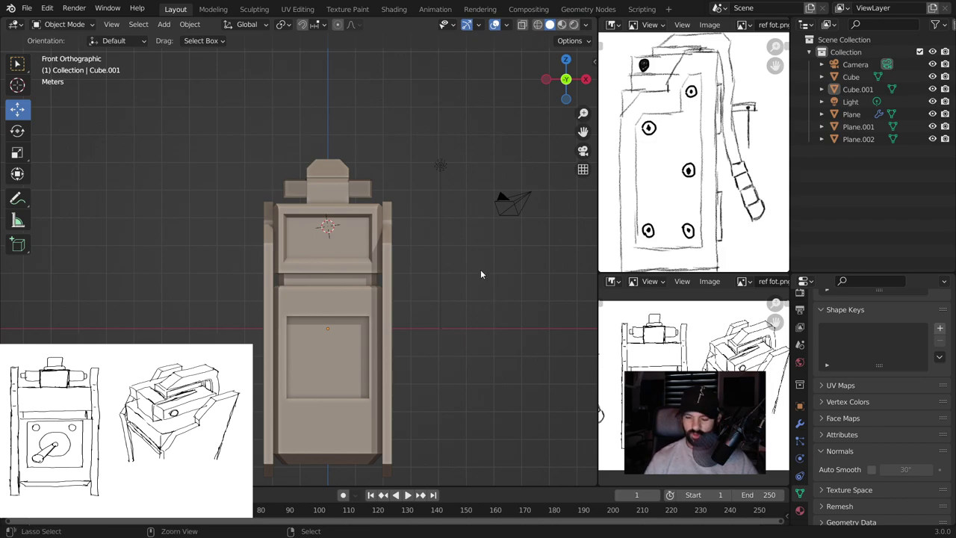
From the back view, add a plane, rotate it 90° on X and raise it to the upper cabinet
key(ctrl+KP_1)
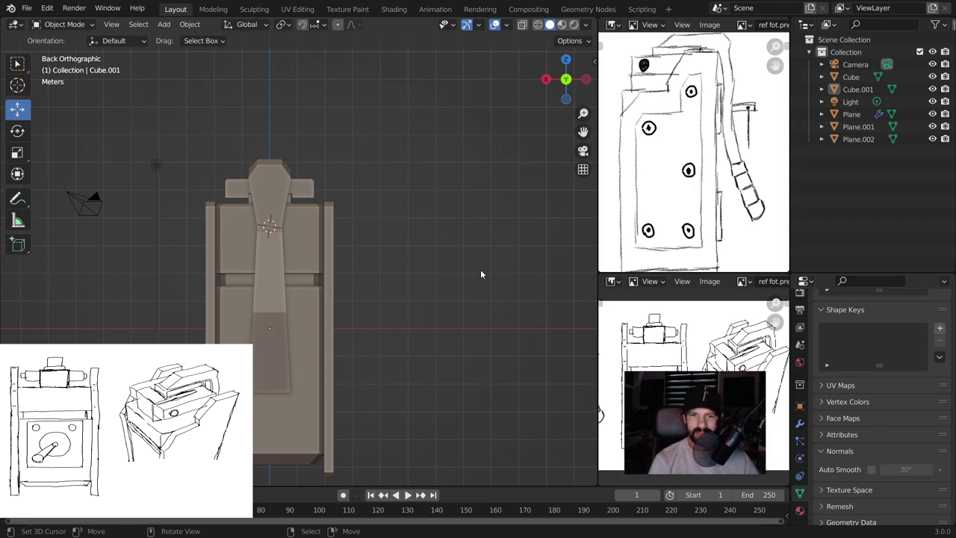
shift+middle_drag(480, 274, 588, 225)
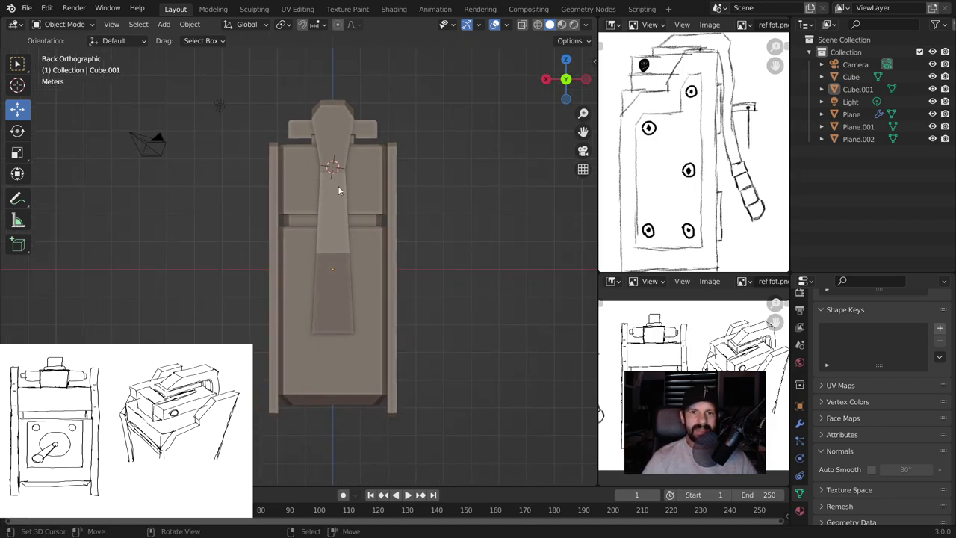
key(shift+a)
mouse_move(277, 185)
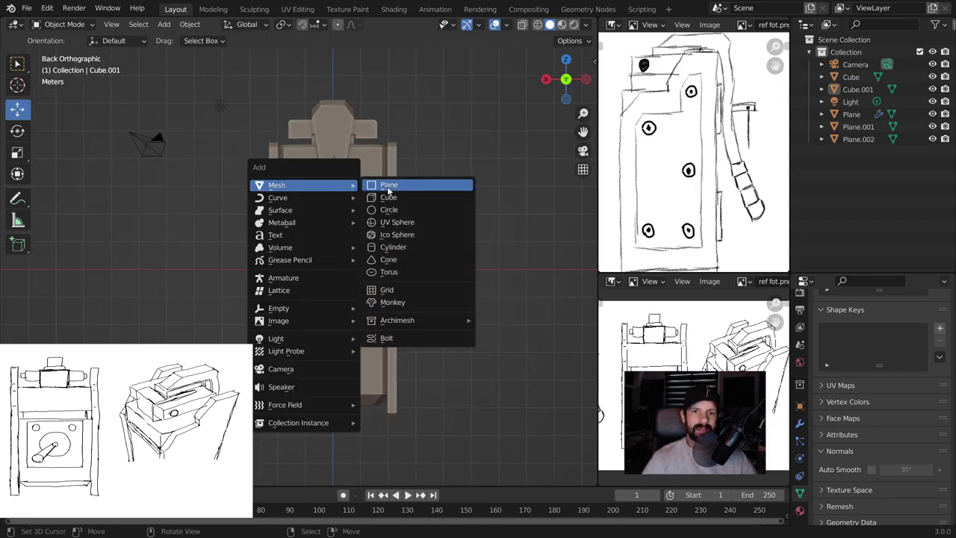
click(387, 186)
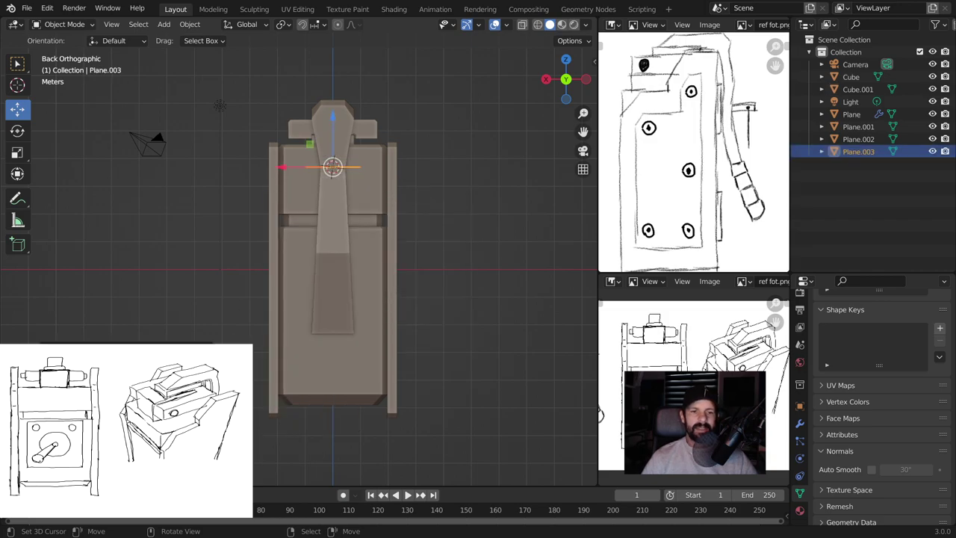
key(r)
key(x)
key(9)
key(0)
key(Return)
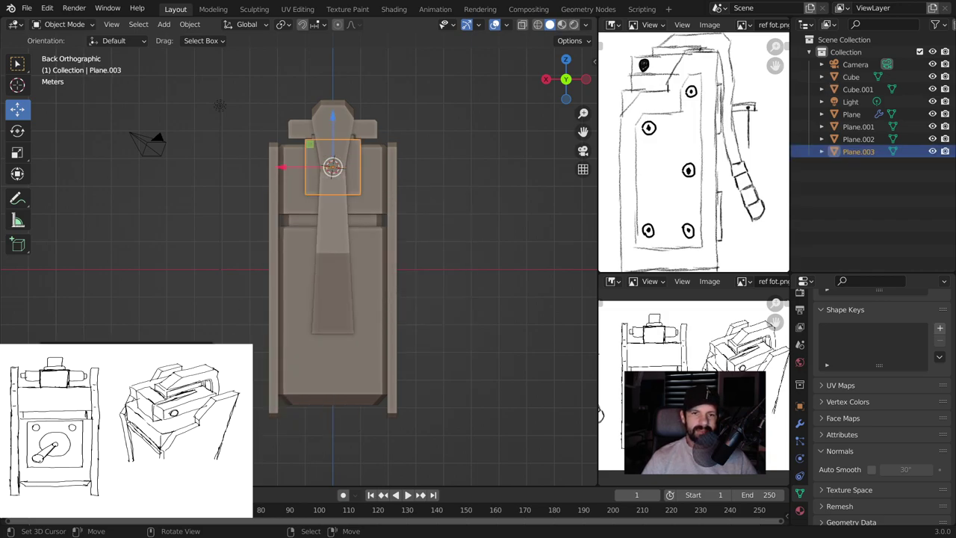
drag(334, 131, 339, 147)
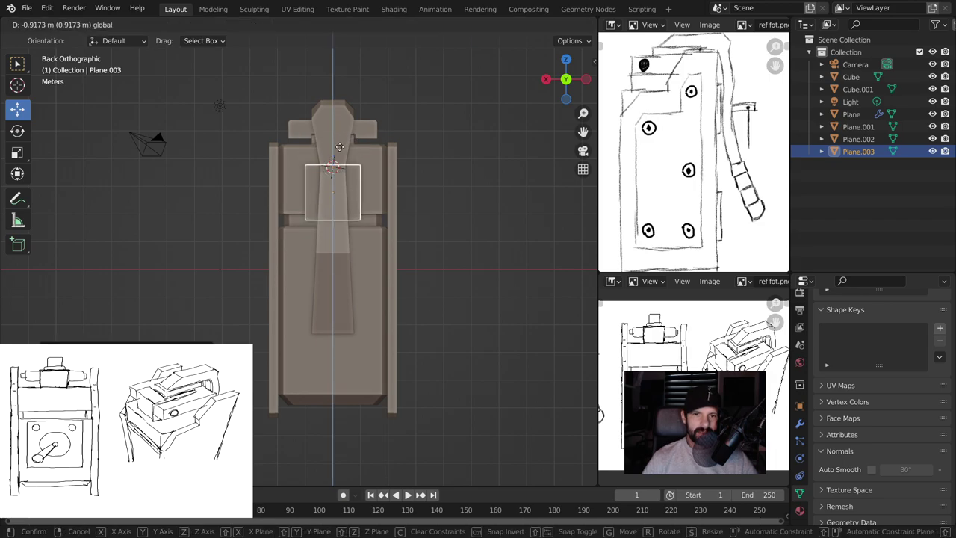
drag(340, 148, 345, 135)
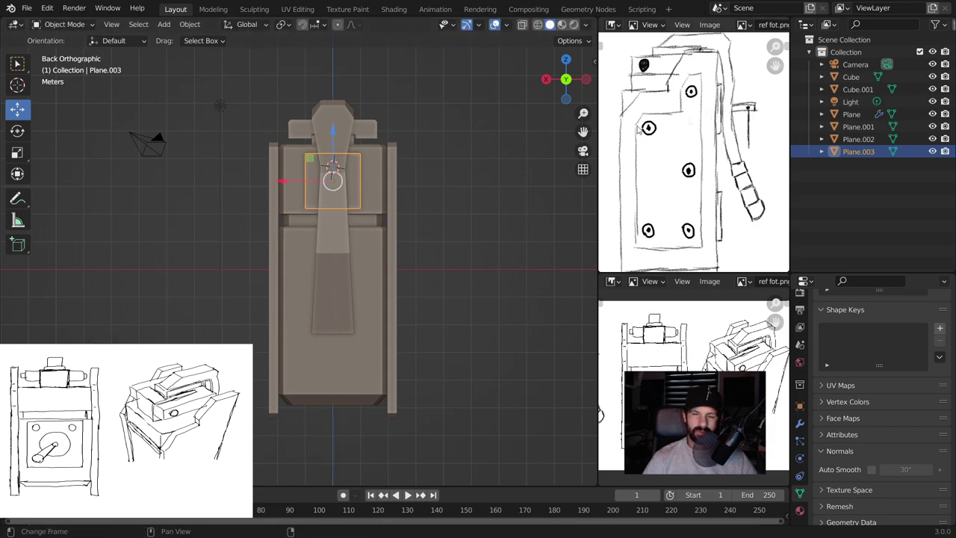
Stretch the panel's left and right edges outward, then apply all transforms
click(305, 180)
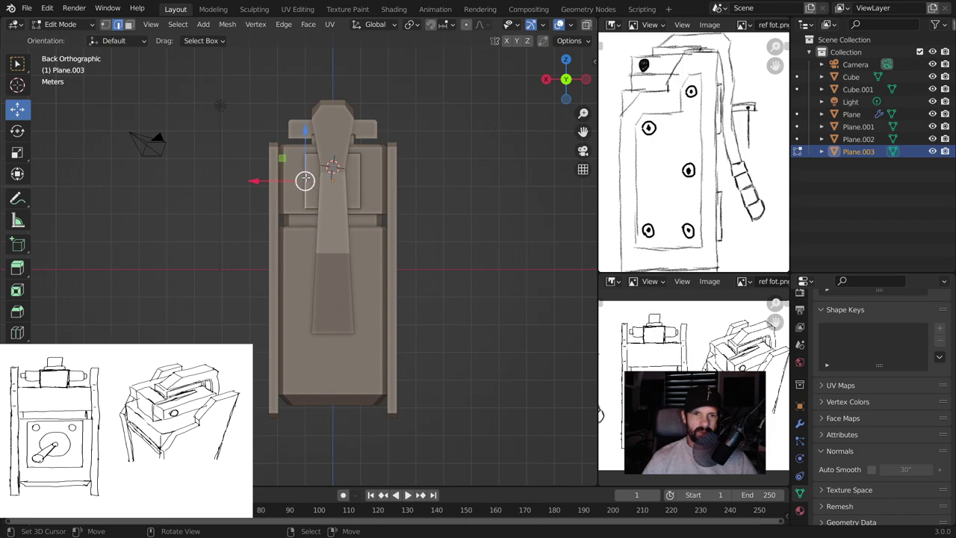
drag(285, 181, 247, 182)
click(359, 183)
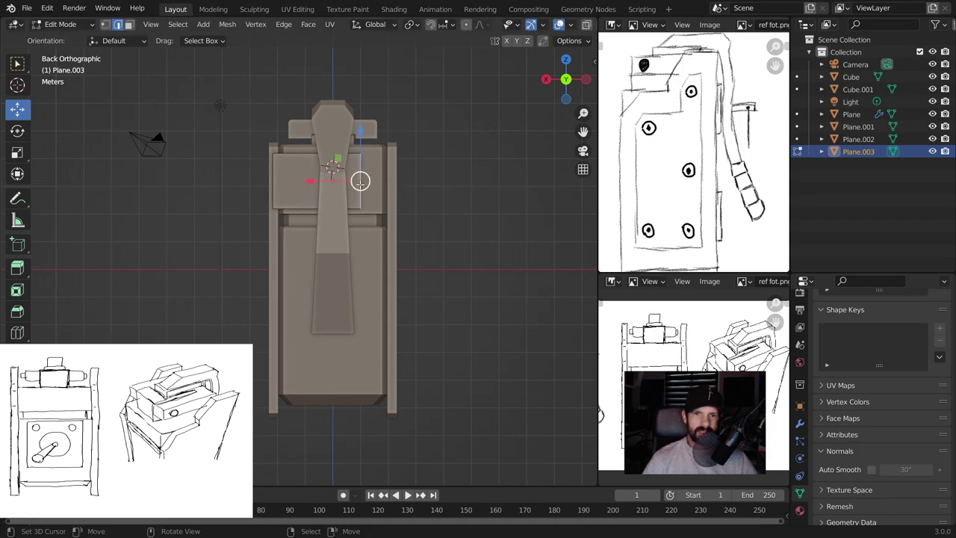
drag(337, 181, 373, 182)
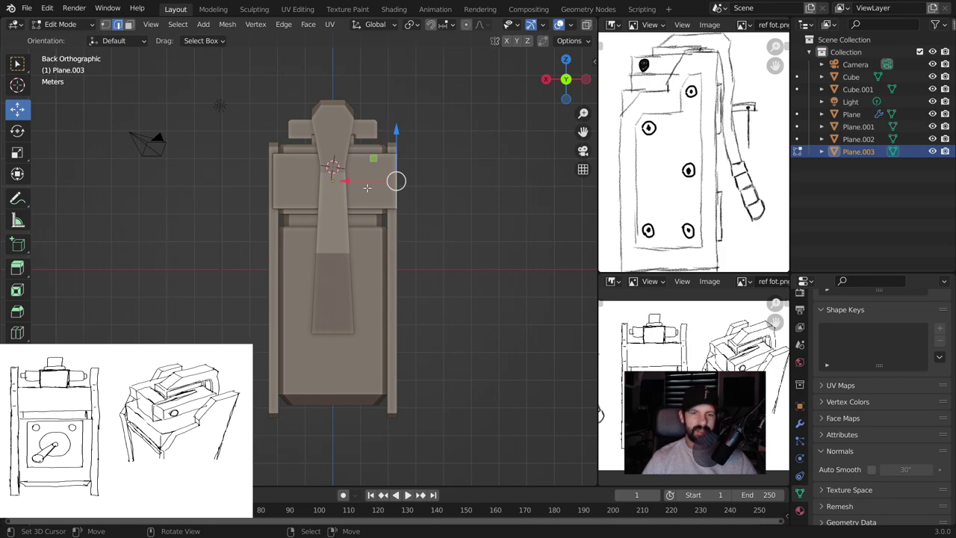
key(Tab)
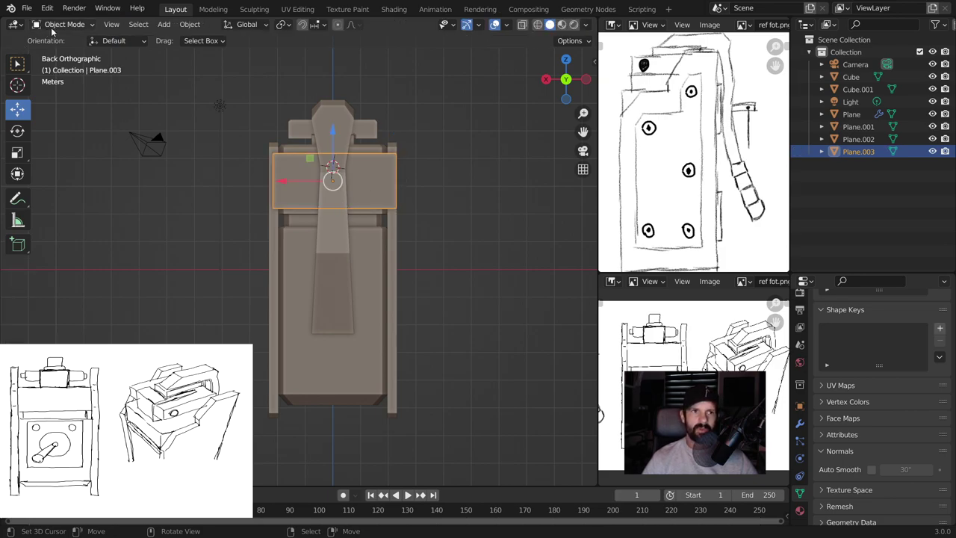
key(ctrl+a)
click(267, 140)
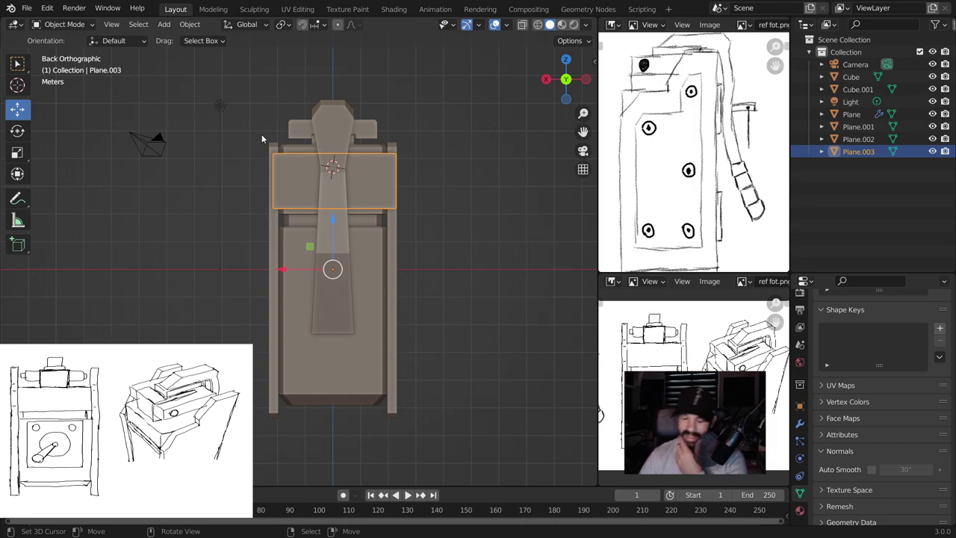
scroll(344, 197, down, 3)
mouse_move(344, 197)
middle_down()
mouse_move(448, 235)
mouse_move(227, 191)
middle_up()
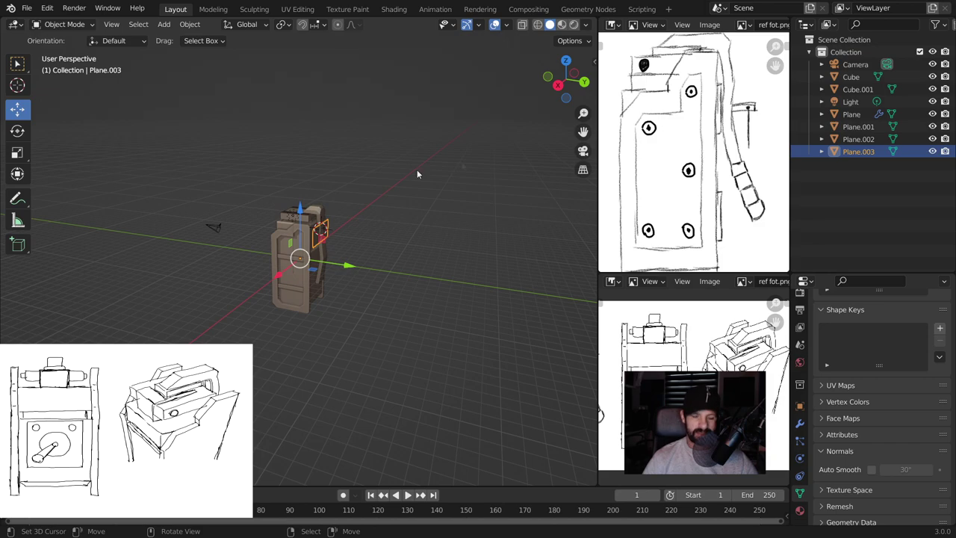
Select every object and apply all transforms
key(a)
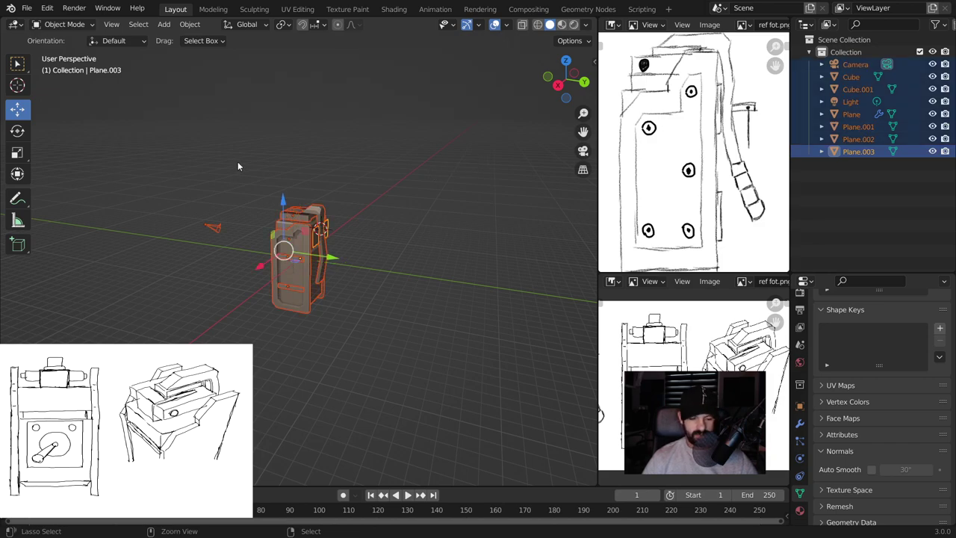
key(ctrl+a)
click(238, 162)
scroll(410, 253, up, 3)
mouse_move(409, 253)
middle_down()
mouse_move(375, 188)
mouse_move(298, 208)
mouse_move(149, 208)
mouse_move(554, 210)
mouse_move(388, 190)
mouse_move(530, 210)
mouse_move(426, 225)
mouse_move(463, 168)
middle_up()
Give Plane.003 thickness by extruding its face along Z
click(369, 194)
click(388, 190)
key(Tab)
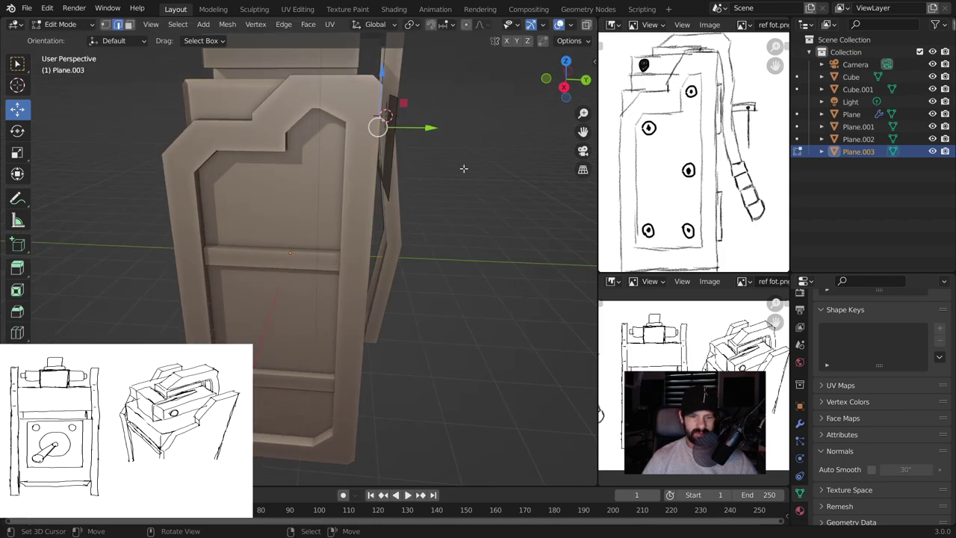
key(a)
key(g)
key(z)
key(z)
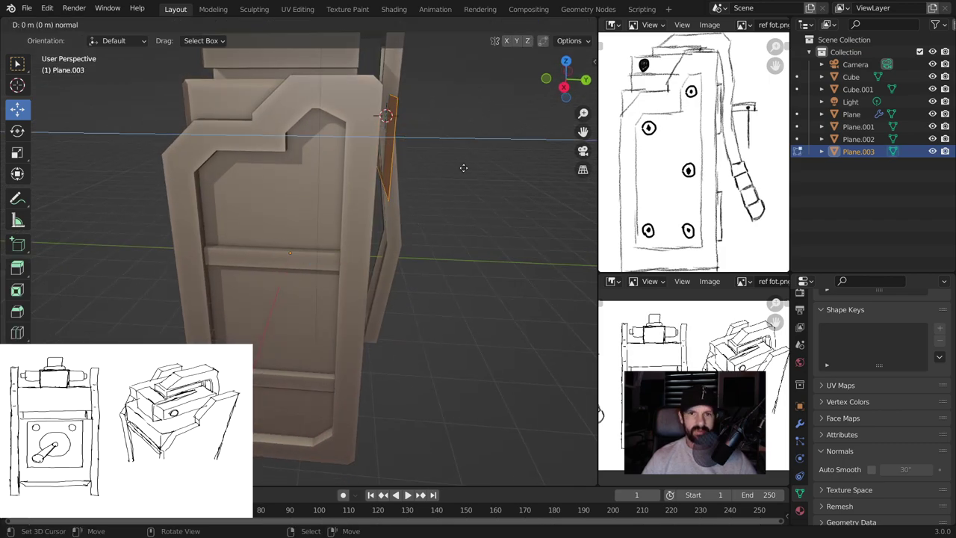
click(451, 171)
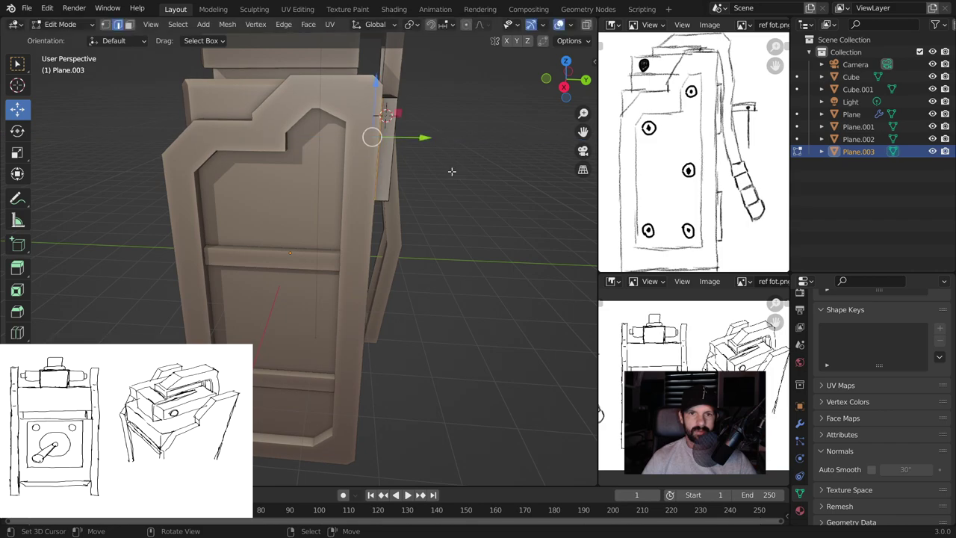
Reposition the panel's thin left and right side faces
middle_drag(451, 172, 353, 174)
scroll(353, 173, up, 3)
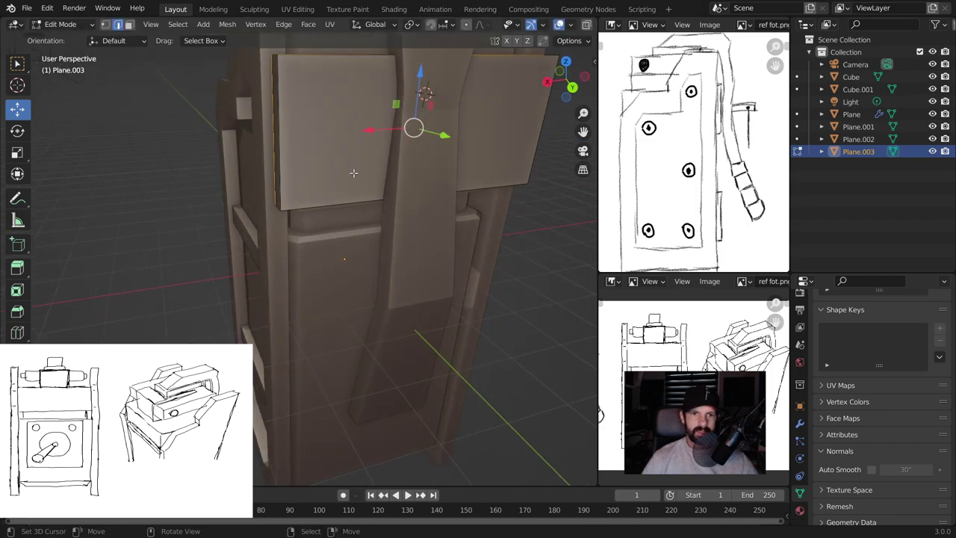
middle_drag(353, 174, 245, 93)
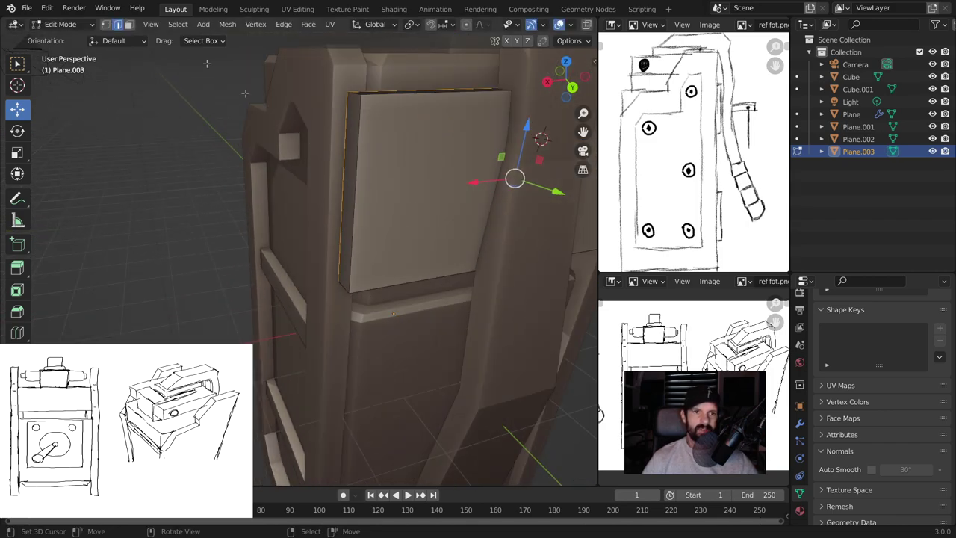
click(346, 159)
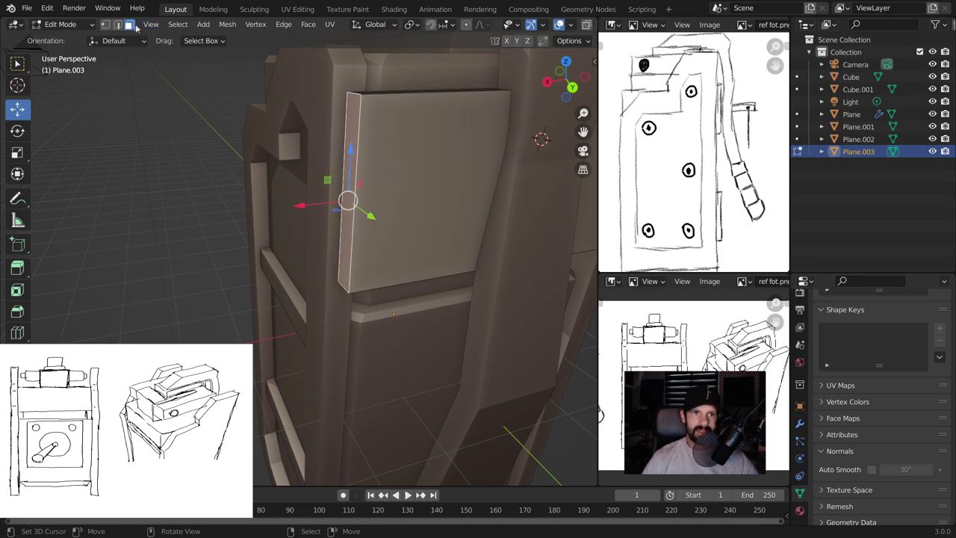
key(g)
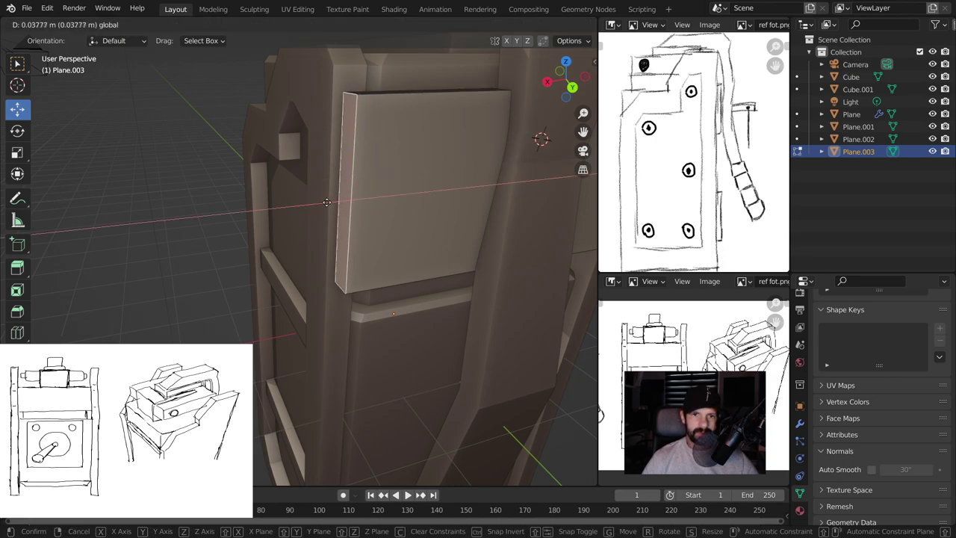
click(340, 203)
middle_drag(337, 201, 453, 215)
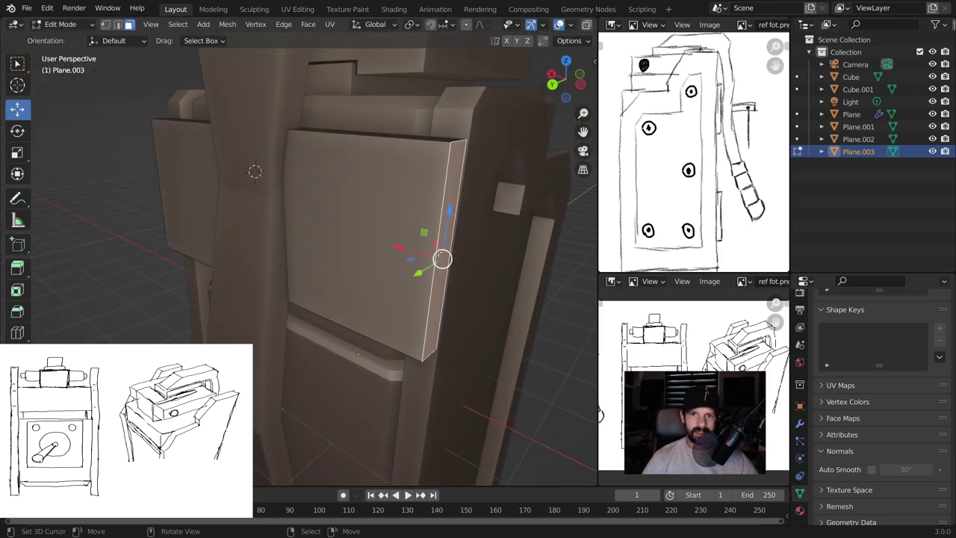
key(g)
click(435, 247)
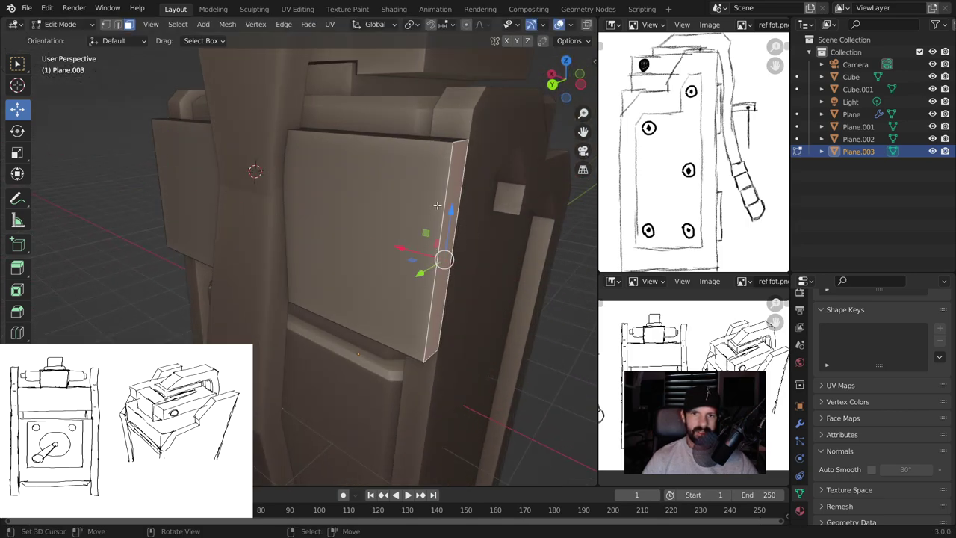
middle_drag(437, 205, 532, 228)
Bevel the panel's outer edge loop about 0.07 m wide and return to Object Mode
click(121, 27)
click(314, 189)
alt+click(292, 210)
middle_drag(485, 238, 512, 220)
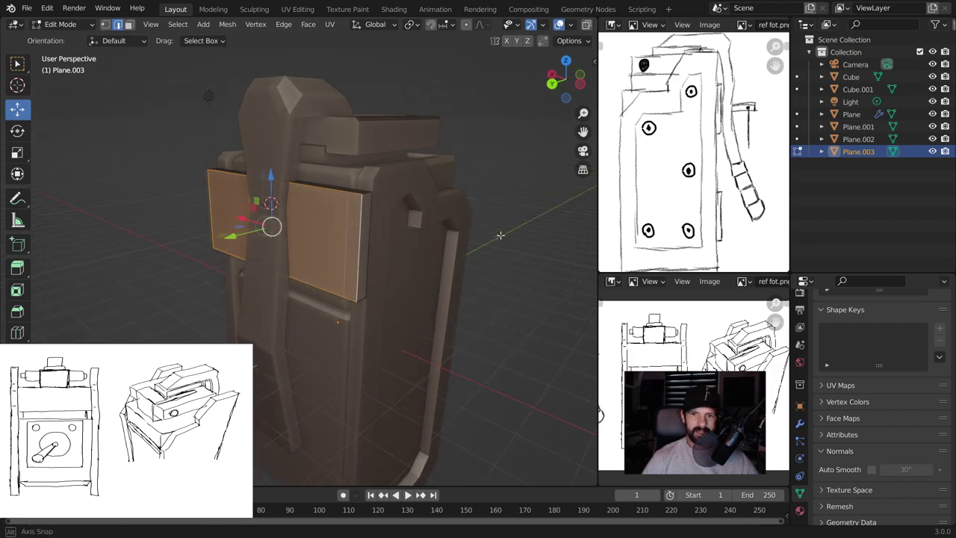
key(ctrl+b)
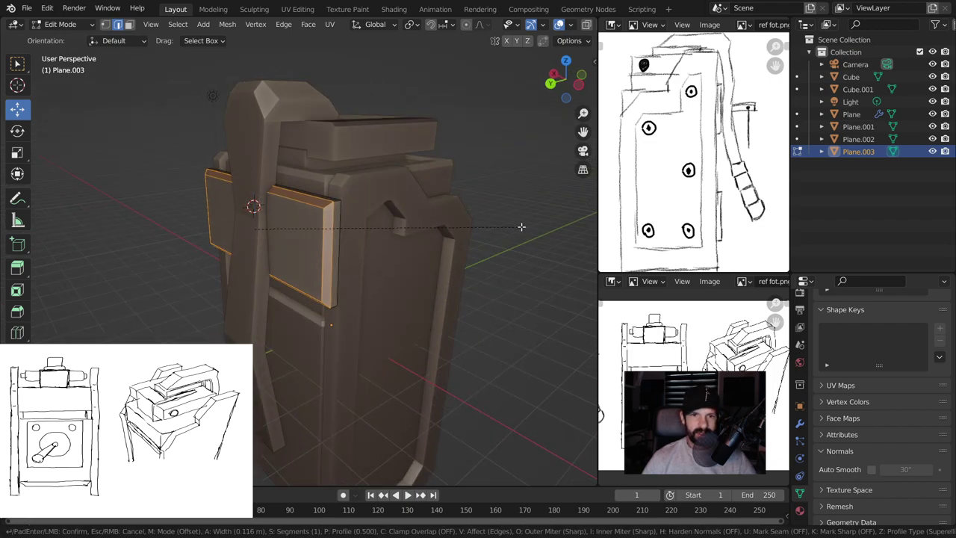
click(520, 229)
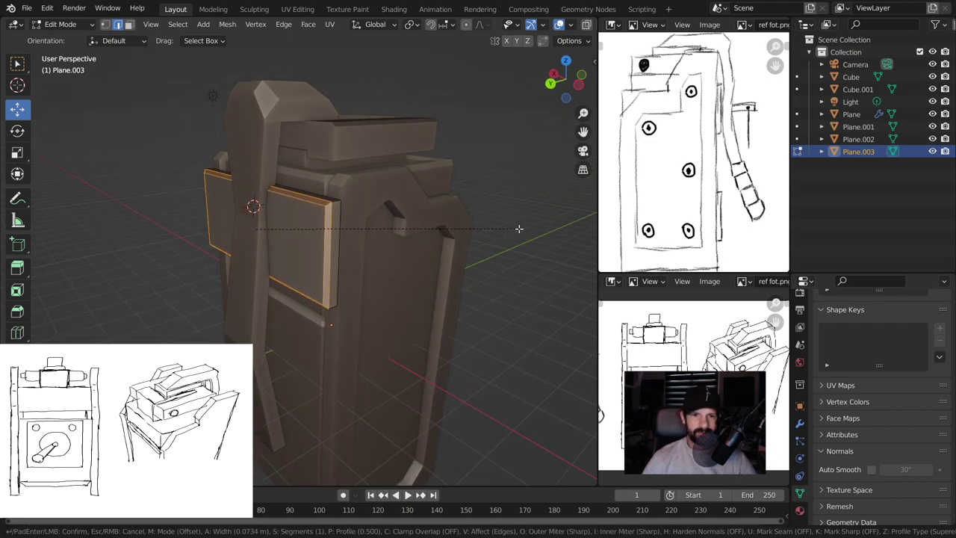
key(Tab)
mouse_move(520, 229)
middle_down()
mouse_move(562, 233)
mouse_move(398, 209)
middle_up()
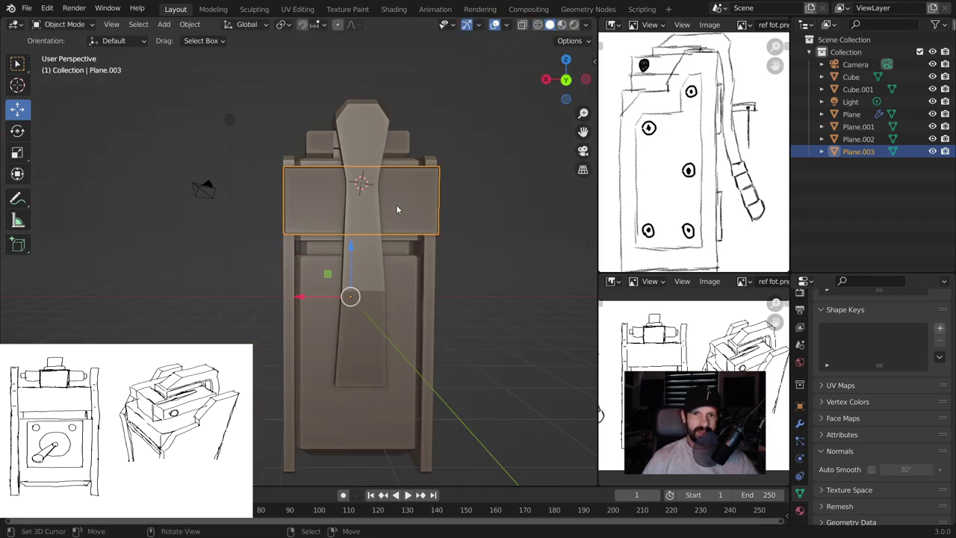
Duplicate Plane.003 and move the copy down along Z to the cabinet base as Plane.004
key(shift+d)
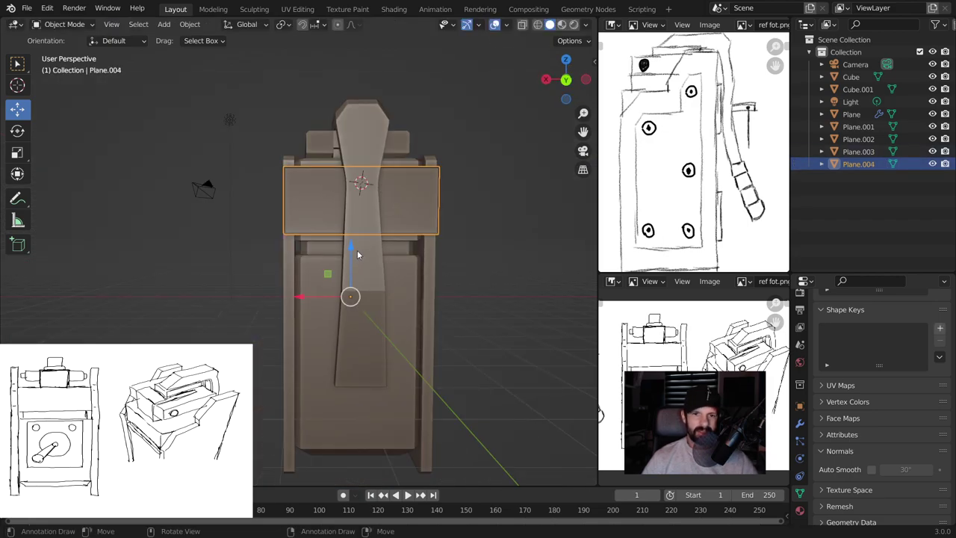
key(g)
key(z)
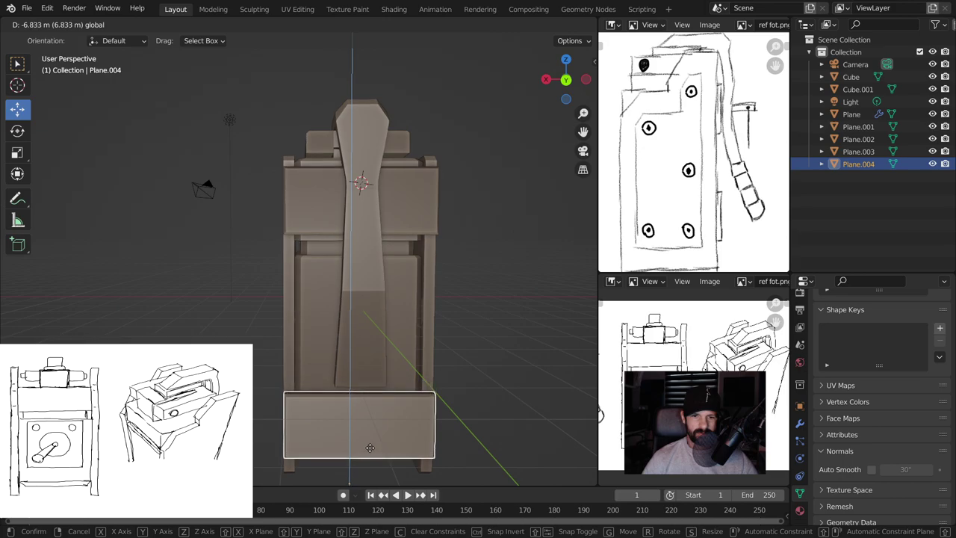
click(370, 451)
middle_drag(371, 452, 390, 243)
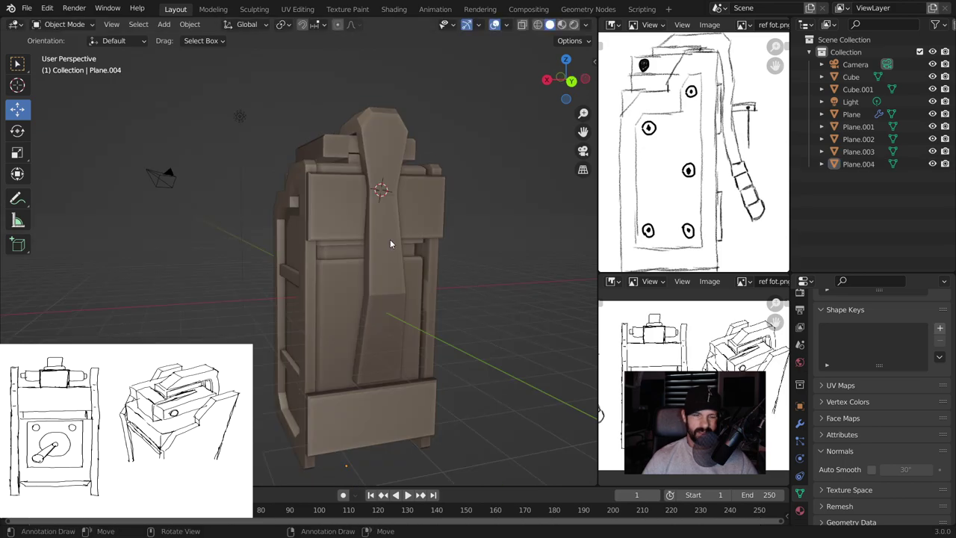
middle_drag(306, 221, 310, 179)
Select the side frame piece Plane, enter Edit Mode and select all its geometry
click(310, 177)
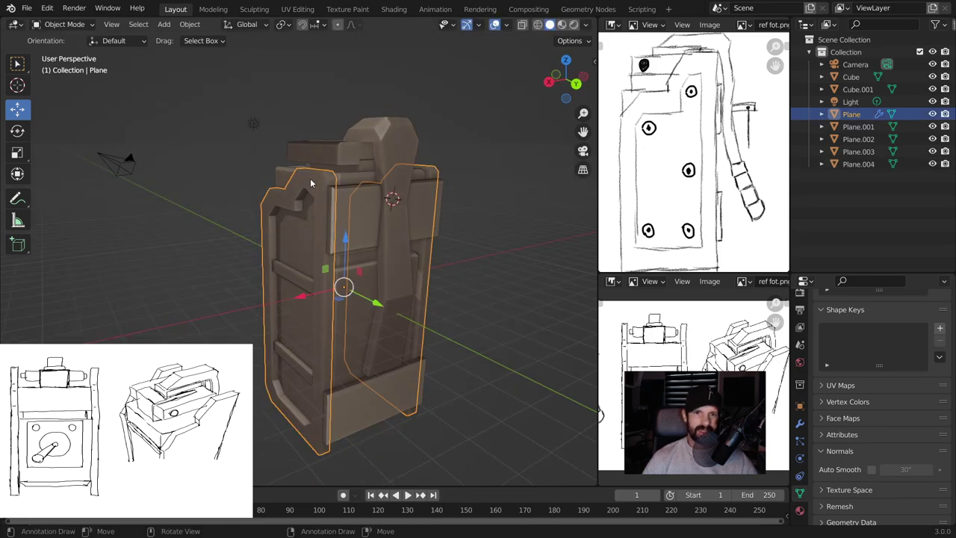
middle_drag(344, 200, 302, 191)
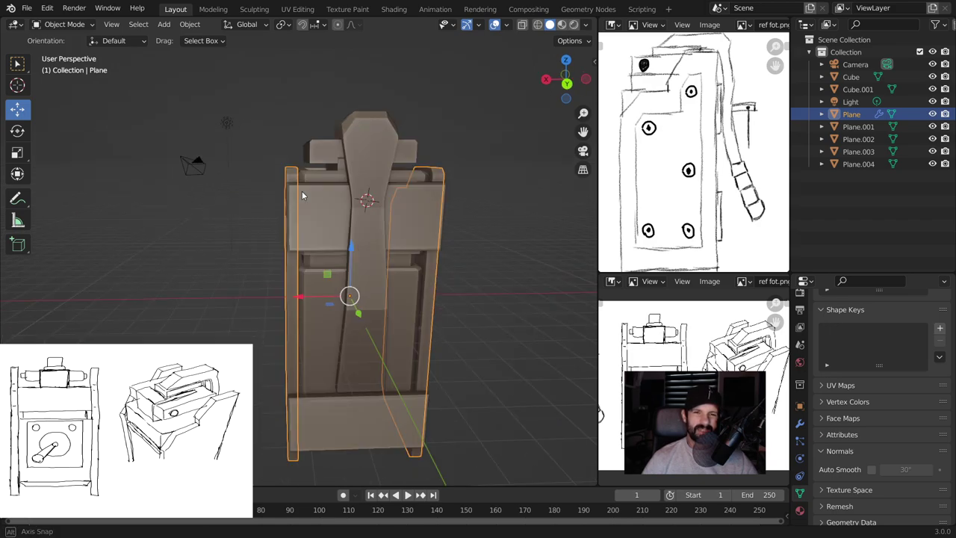
scroll(301, 187, up, 4)
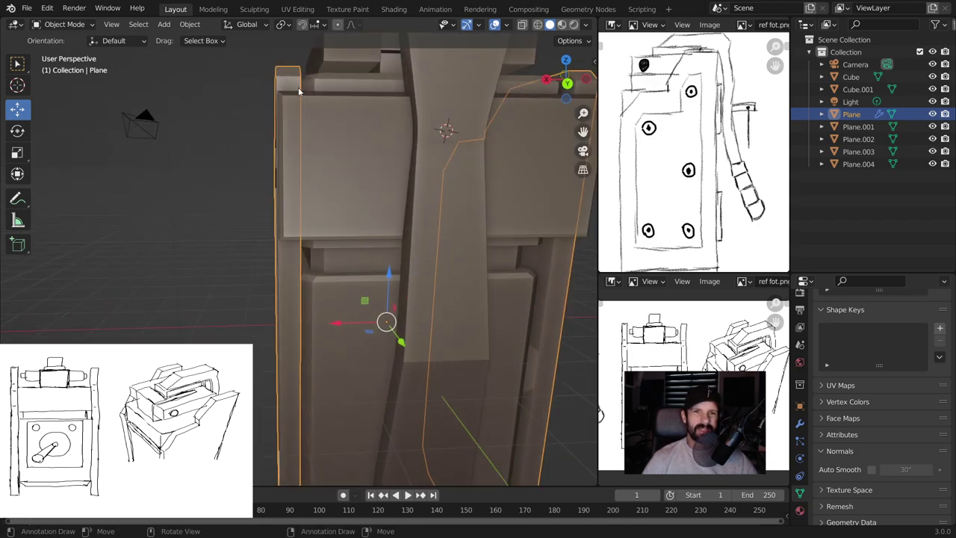
middle_drag(285, 117, 344, 136)
key(Tab)
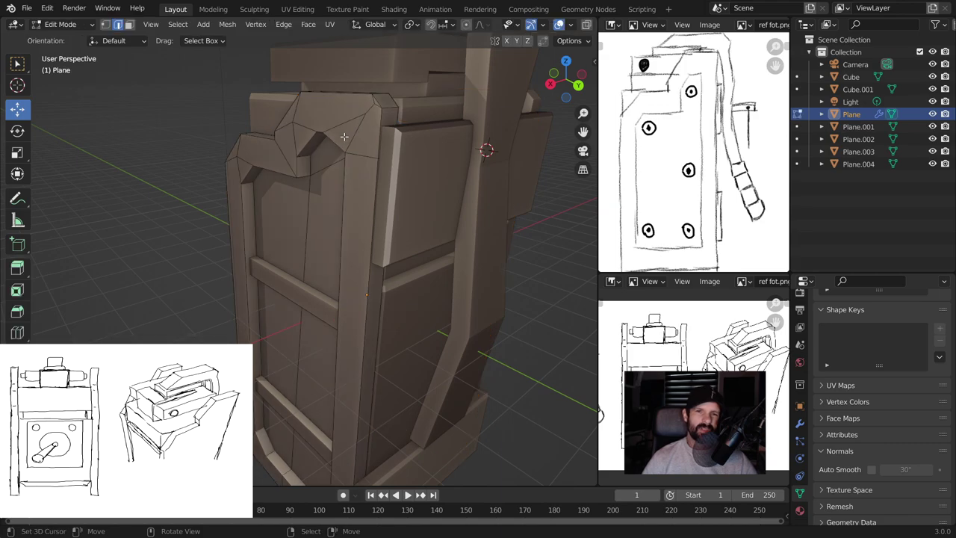
key(a)
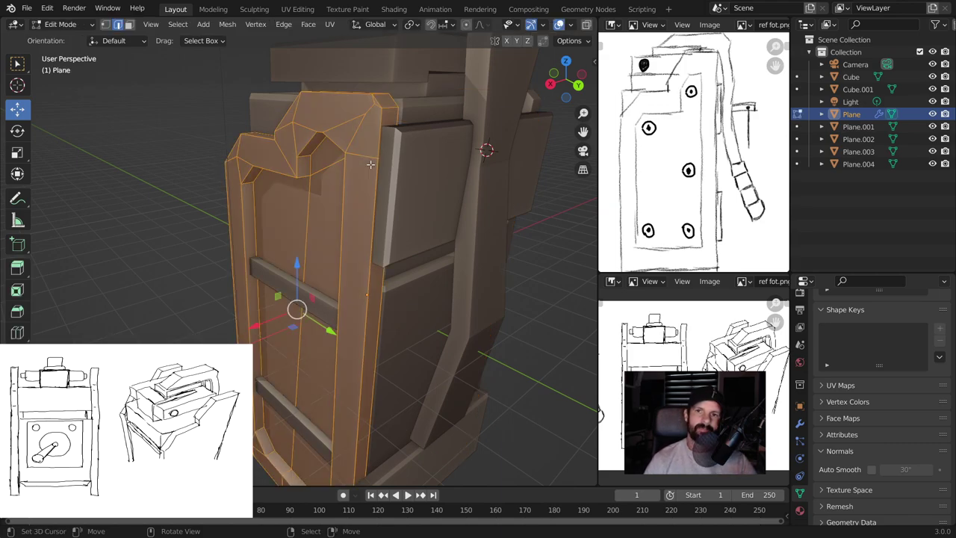
In local view, scale the side frame piece 1.677 times along X
key(KP_Divide)
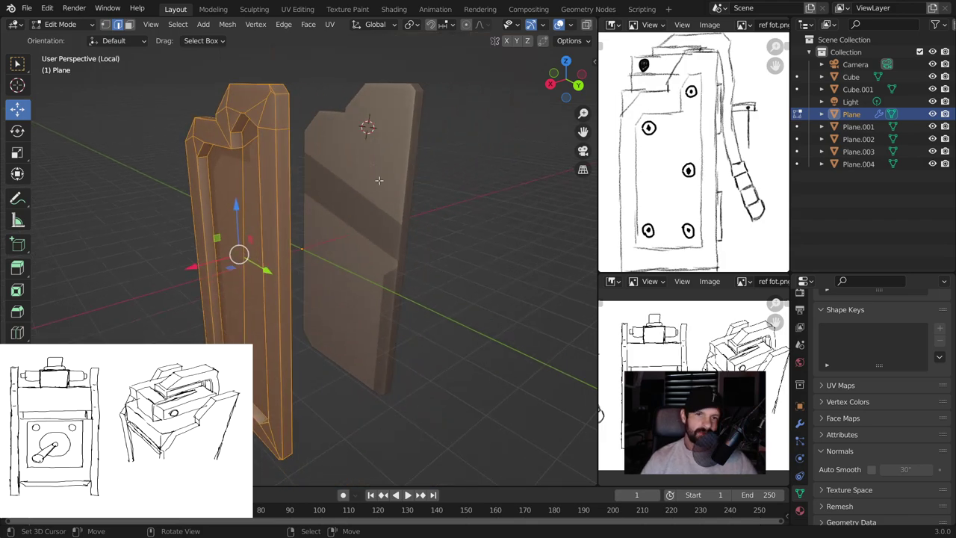
middle_drag(367, 256, 353, 254)
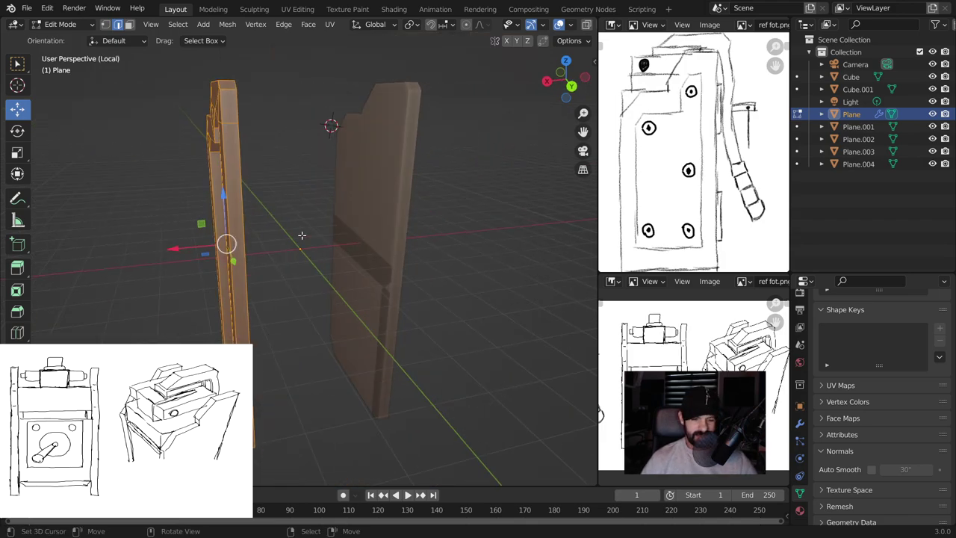
key(s)
key(x)
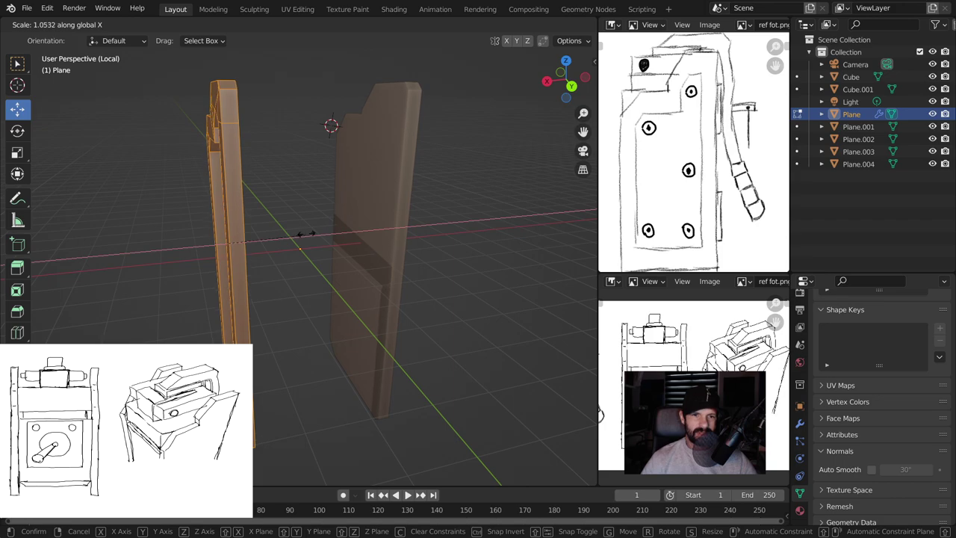
click(348, 219)
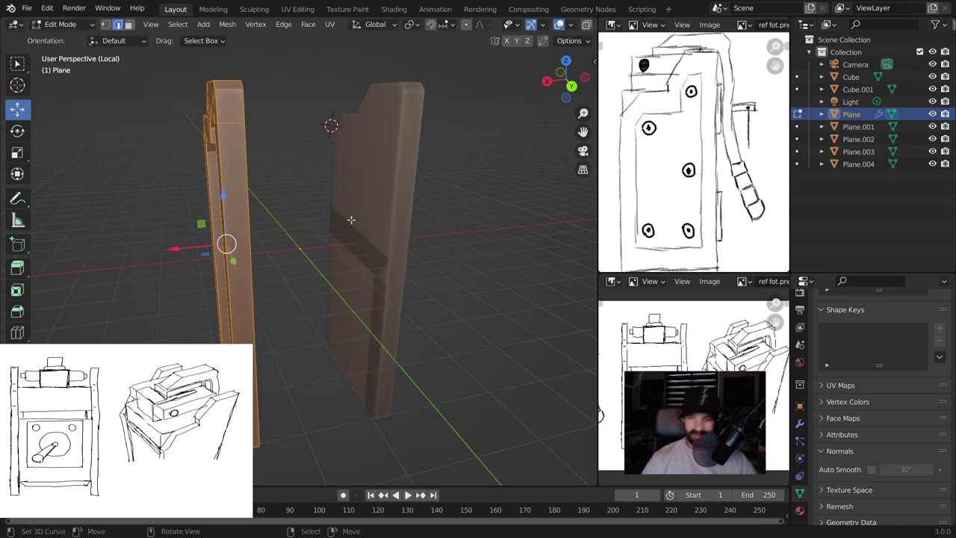
Exit local view, shift the frame piece about 0.09 m along X, and start editing Plane.003
key(KP_Divide)
mouse_move(351, 219)
middle_down()
mouse_move(313, 266)
mouse_move(171, 94)
middle_up()
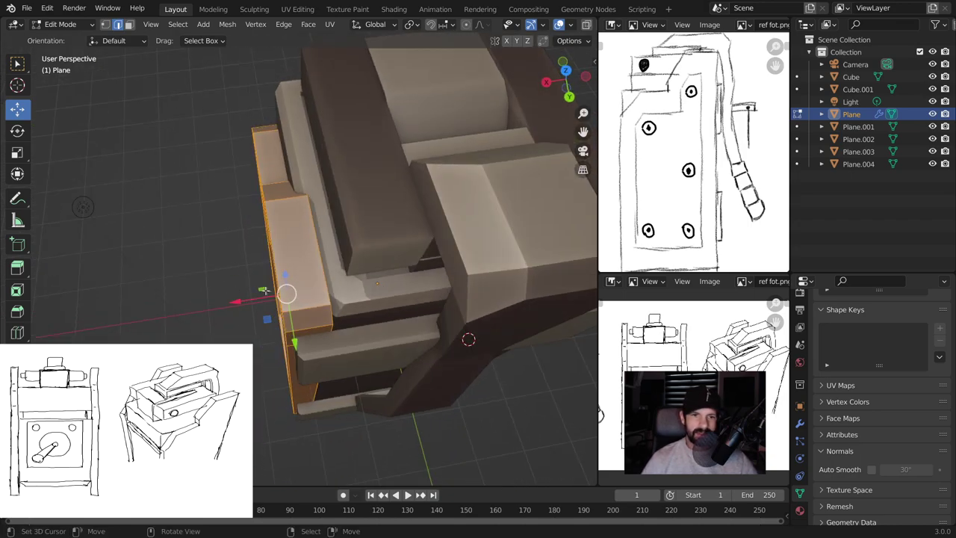
drag(252, 300, 245, 301)
mouse_move(276, 230)
middle_down()
mouse_move(297, 223)
mouse_move(342, 235)
middle_up()
key(Tab)
key(Tab)
Thicken Plane.003 by pushing its left side face outward along X
click(309, 237)
key(Tab)
click(348, 227)
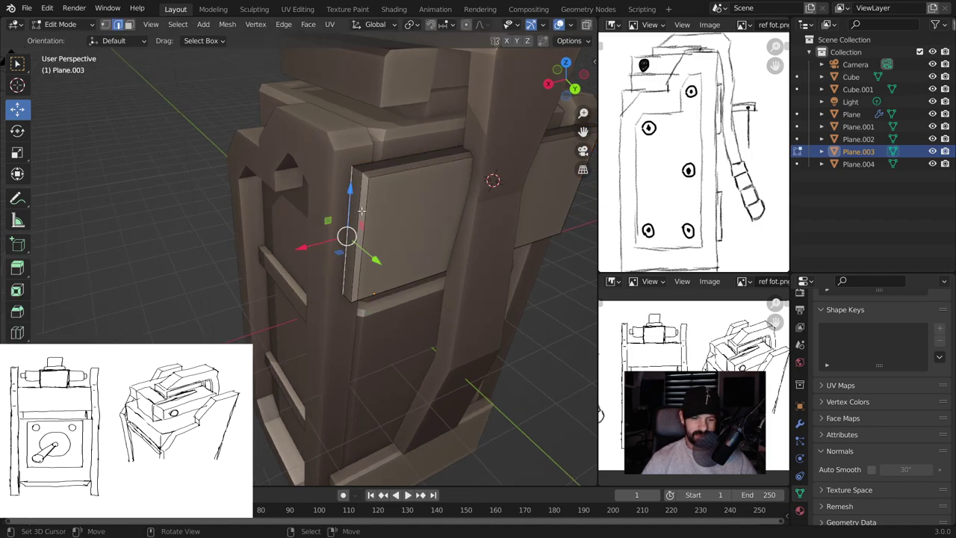
click(129, 24)
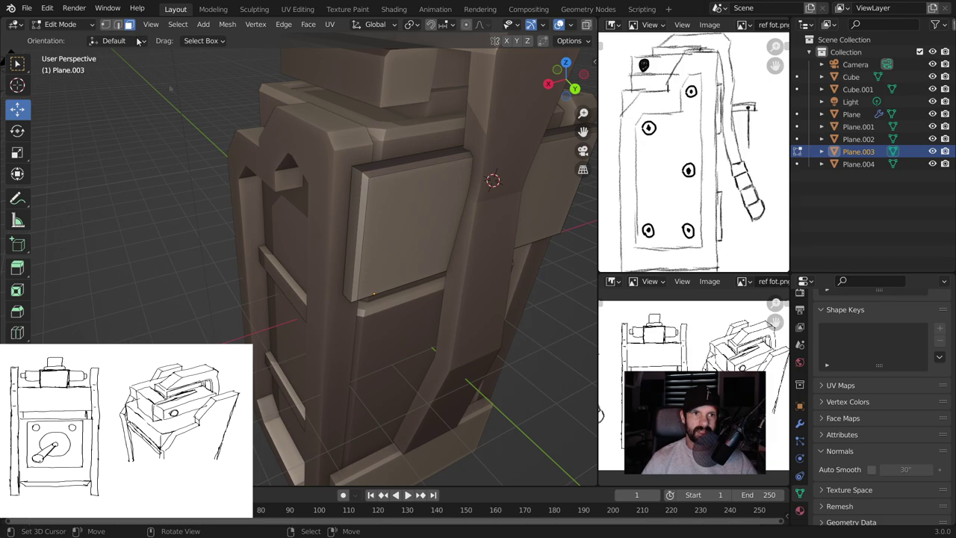
click(358, 209)
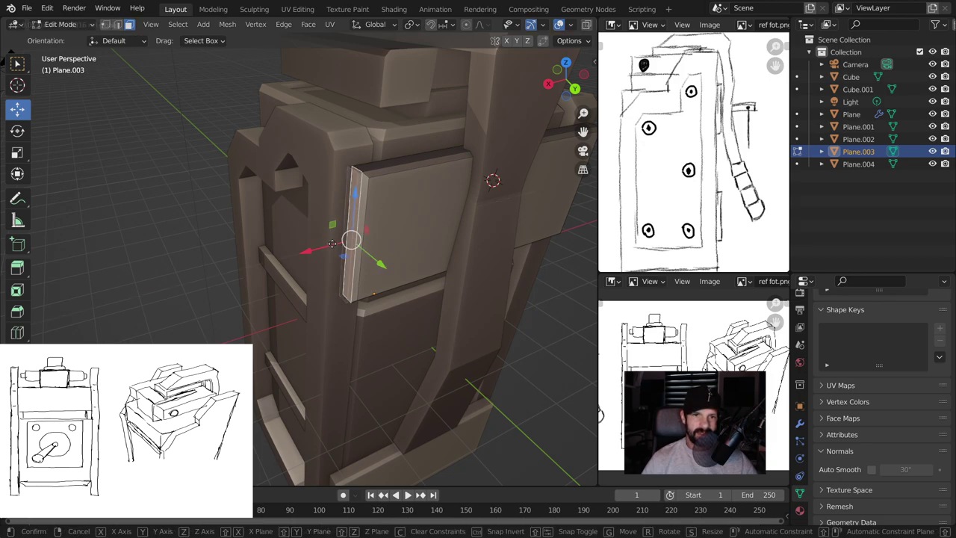
key(e)
key(x)
click(322, 248)
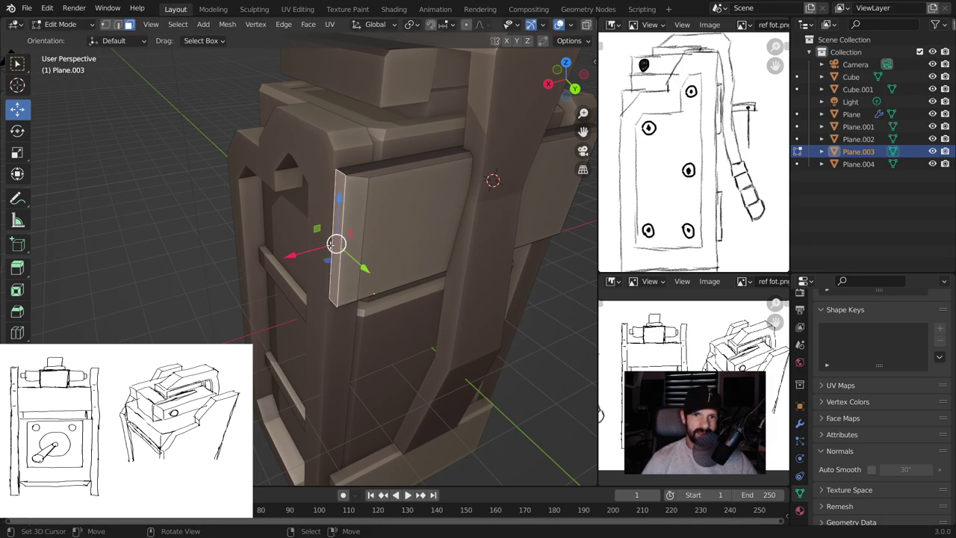
key(ctrl+z)
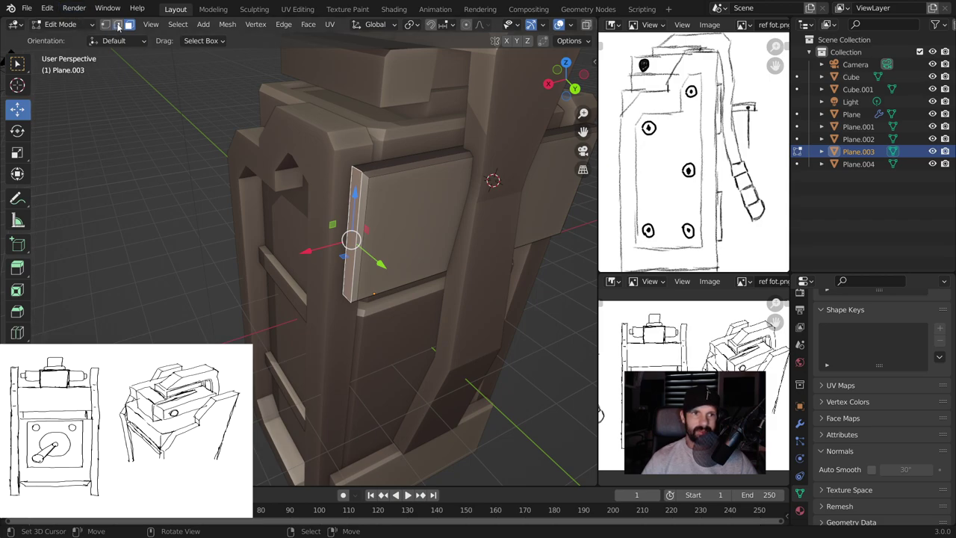
click(117, 25)
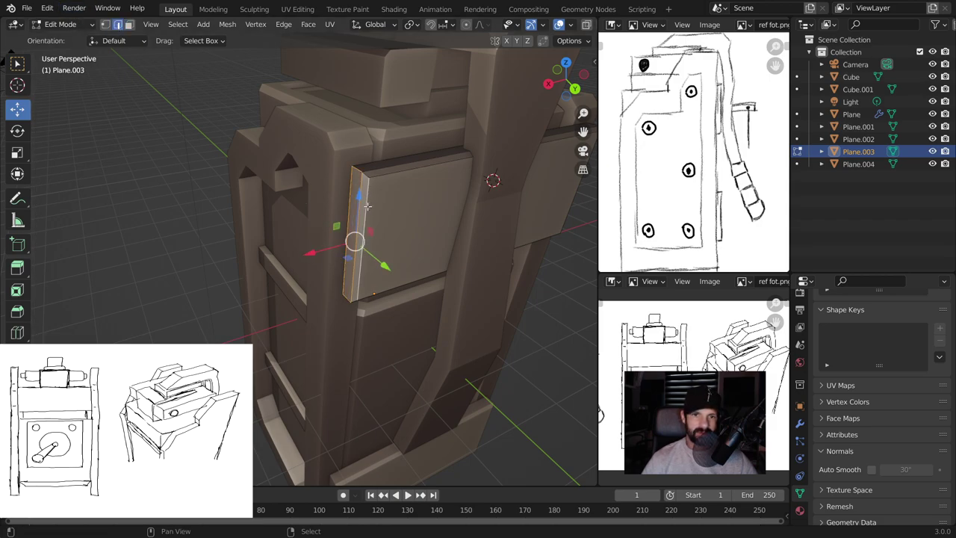
key(g)
key(x)
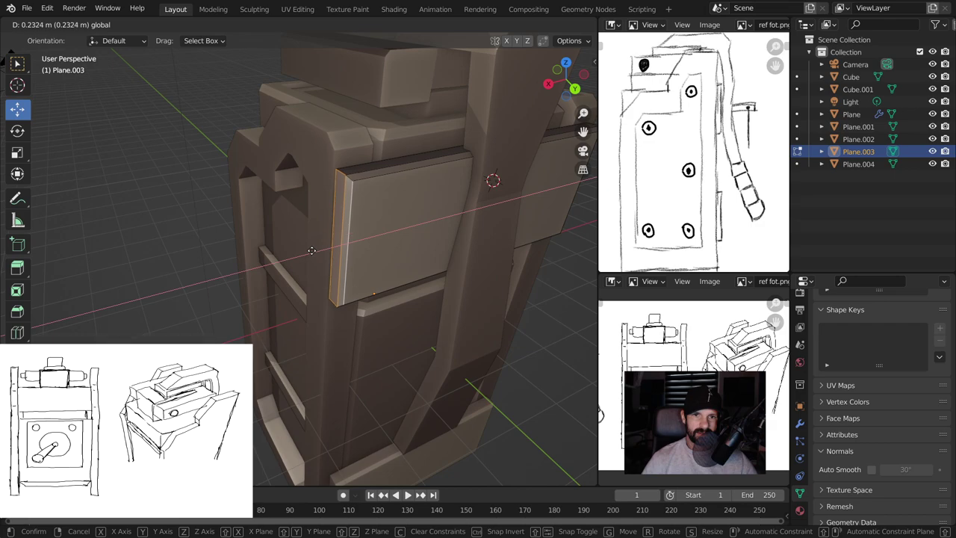
click(312, 250)
Slide Plane.003's right vertical edge outward along X
middle_drag(336, 244, 379, 137)
mouse_move(384, 196)
middle_down()
mouse_move(384, 179)
mouse_move(439, 129)
middle_up()
shift+click(448, 139)
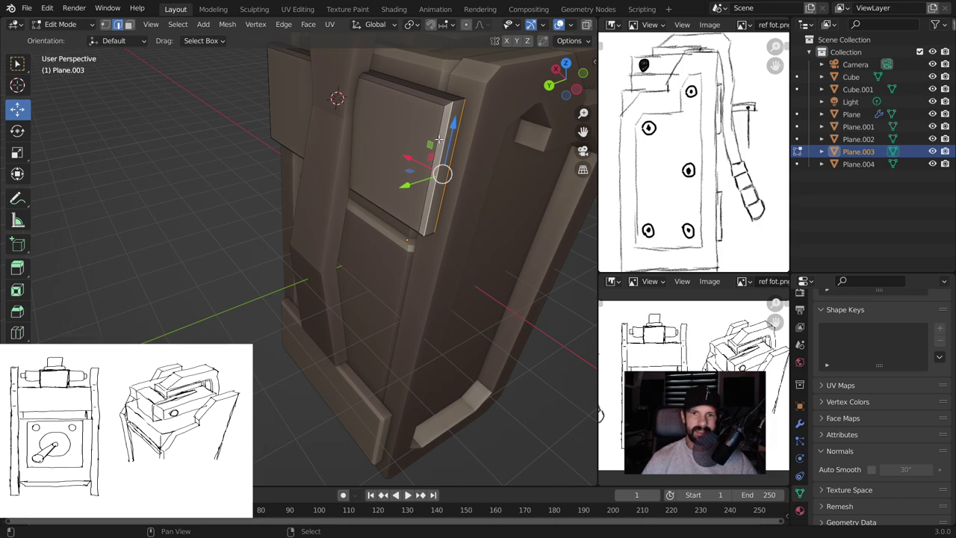
key(g)
key(x)
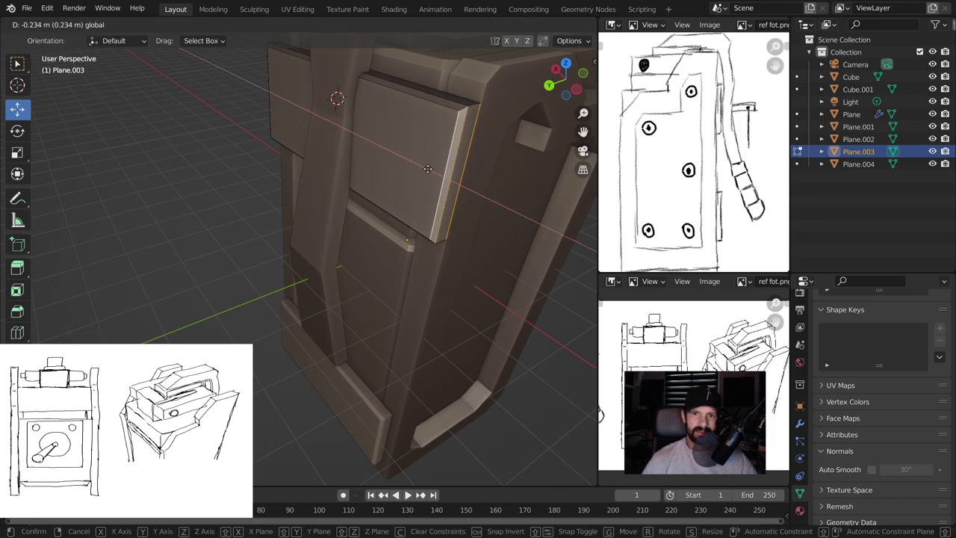
click(427, 169)
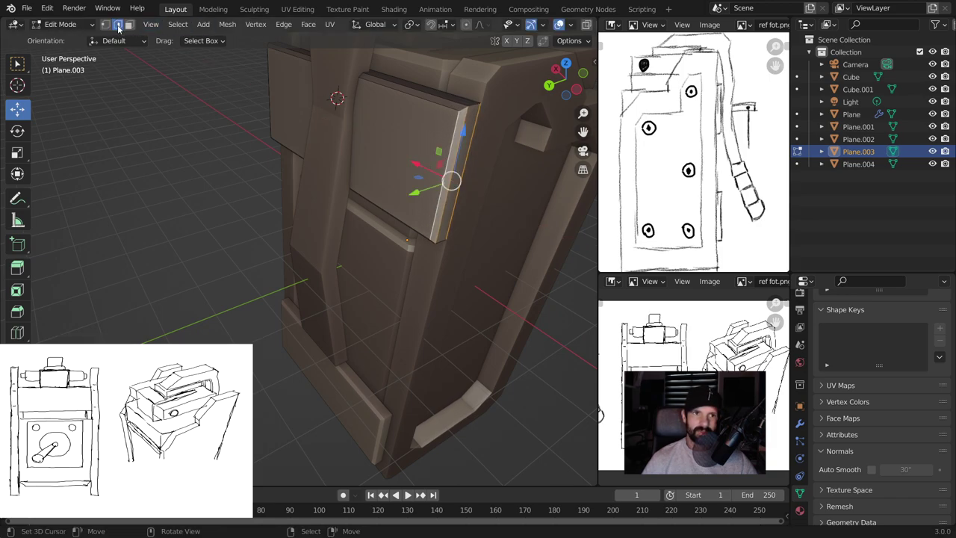
Switch editing to Plane.004 and move a vertical front edge within the Y/Z plane
scroll(375, 398, up, 3)
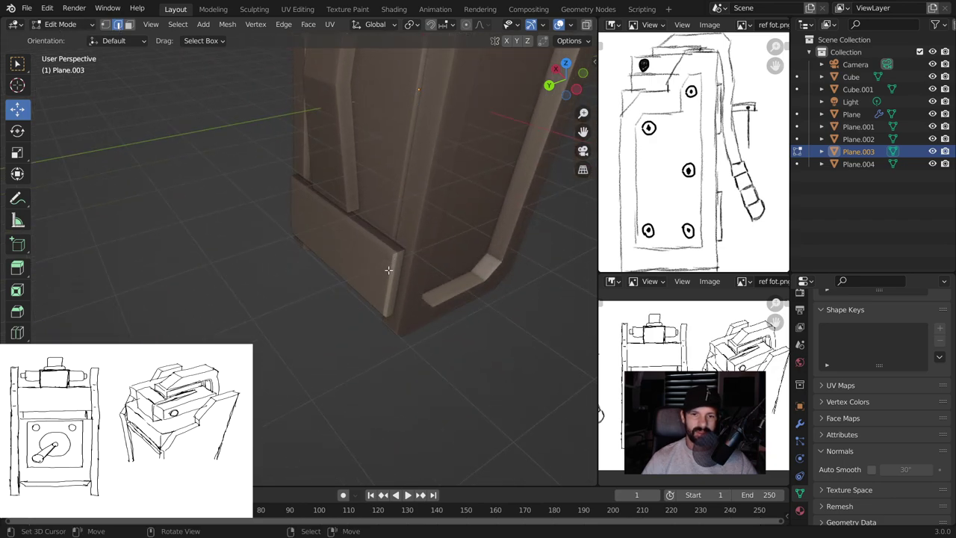
key(alt+q)
scroll(453, 285, up, 3)
mouse_move(453, 285)
middle_down()
mouse_move(434, 254)
mouse_move(458, 268)
middle_up()
click(457, 270)
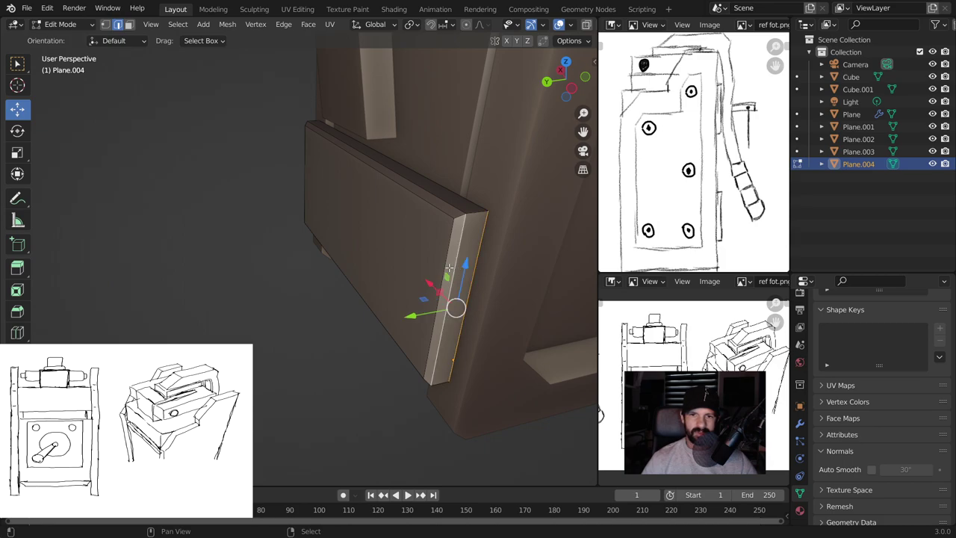
key(g)
key(shift+x)
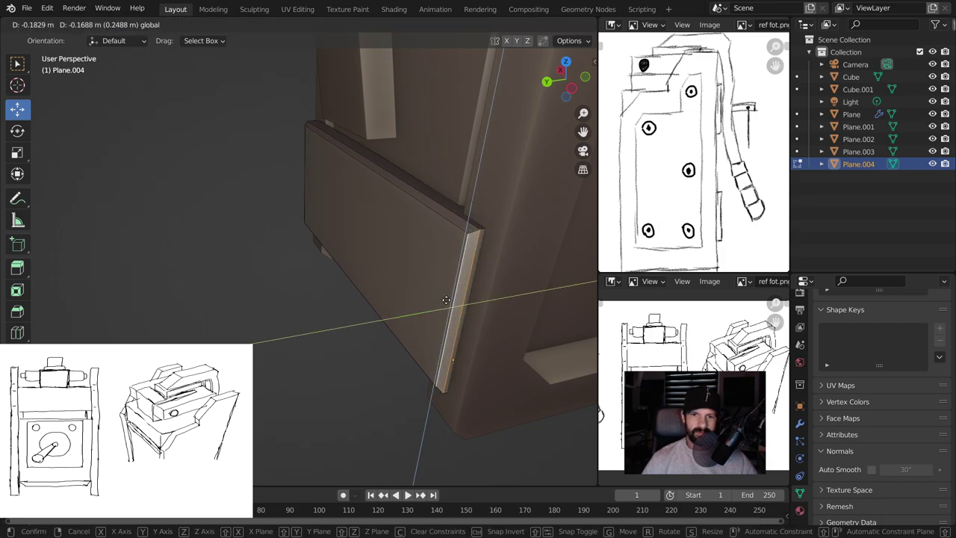
click(446, 299)
Toggle the viewport to solid shading and back to material preview
key(z)
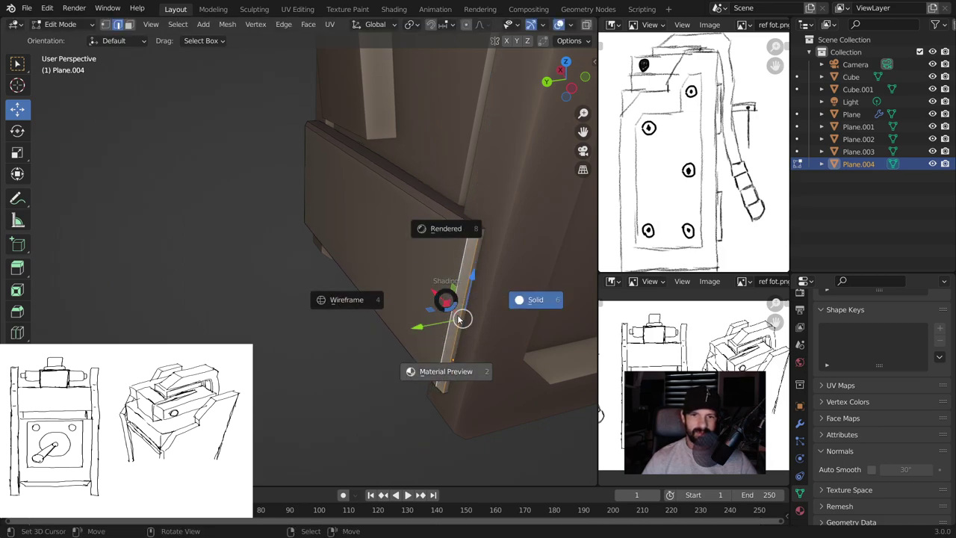
click(461, 319)
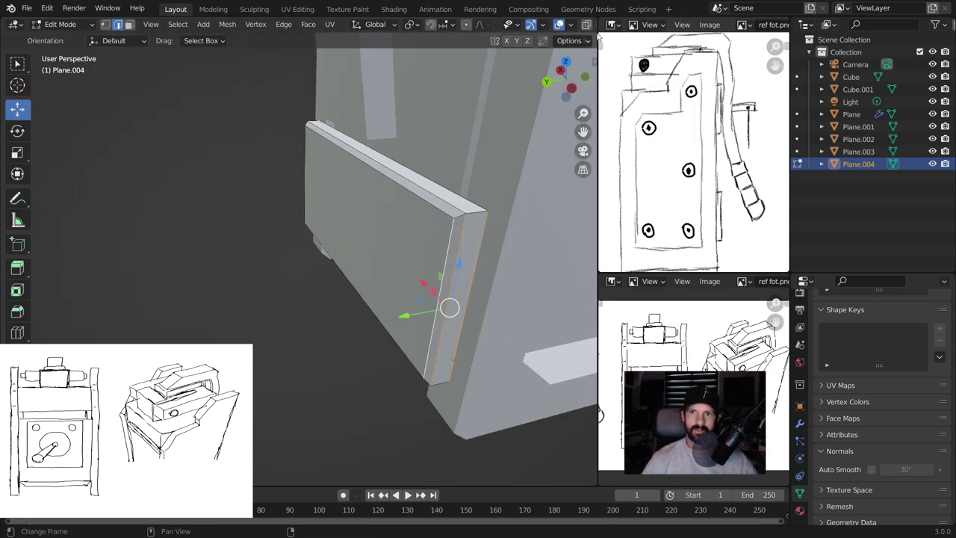
scroll(521, 33, down, 3)
scroll(422, 259, up, 2)
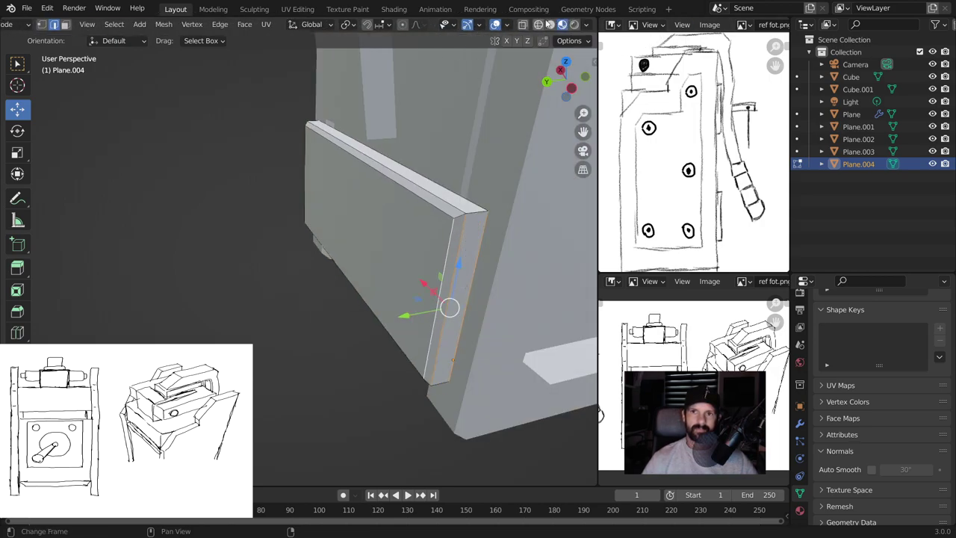
click(562, 24)
scroll(422, 260, down, 2)
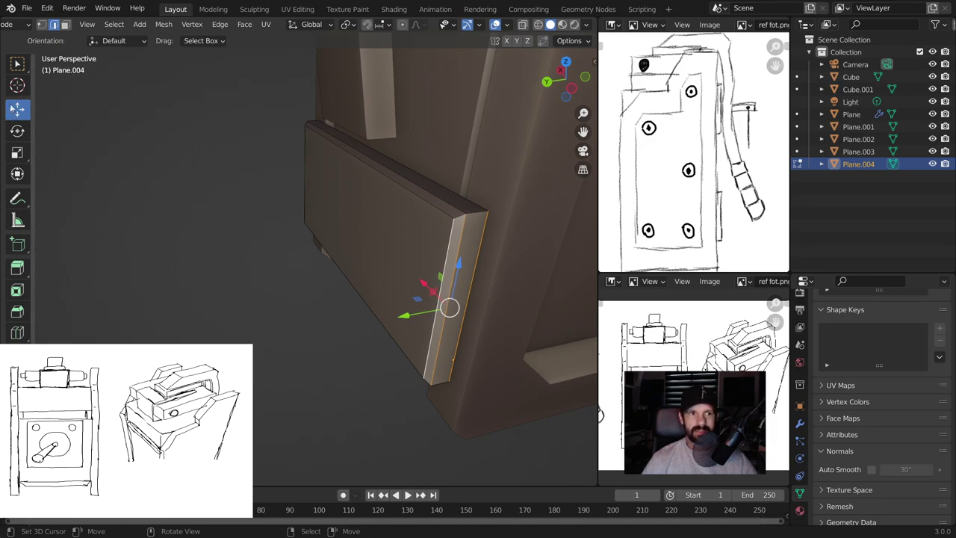
Push Plane.004's edges outward about 0.25 m along X, then leave Edit Mode
drag(419, 283, 439, 291)
middle_drag(366, 244, 233, 212)
click(233, 212)
shift+click(224, 224)
drag(224, 236, 197, 253)
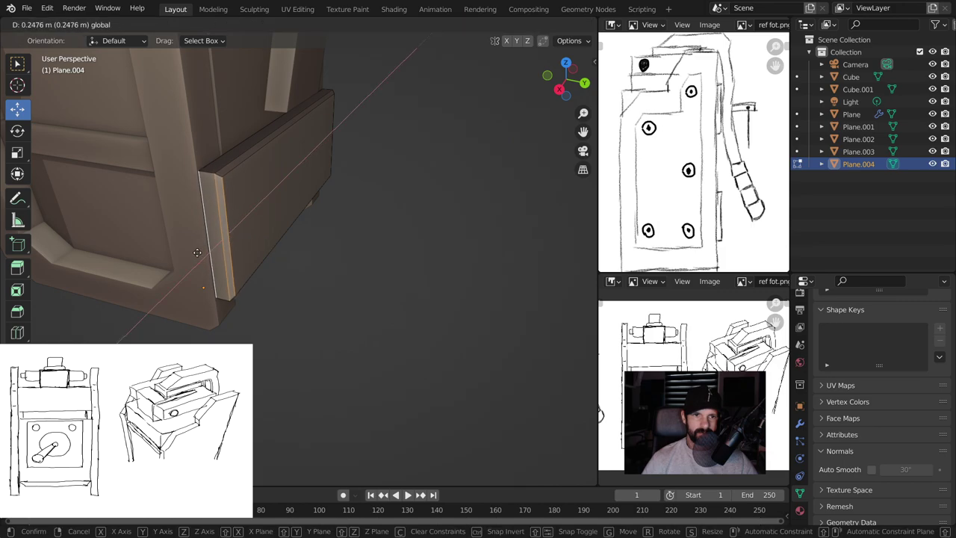
drag(196, 252, 196, 253)
mouse_move(195, 253)
middle_down()
mouse_move(354, 274)
mouse_move(400, 304)
mouse_move(412, 236)
mouse_move(473, 234)
mouse_move(498, 261)
mouse_move(558, 235)
mouse_move(53, 251)
mouse_move(95, 288)
mouse_move(132, 296)
mouse_move(229, 249)
mouse_move(171, 240)
mouse_move(314, 233)
mouse_move(409, 252)
mouse_move(351, 412)
mouse_move(320, 391)
mouse_move(327, 315)
middle_up()
key(Tab)
Lower the top block Cube.001 along Z onto the cabinet
click(401, 304)
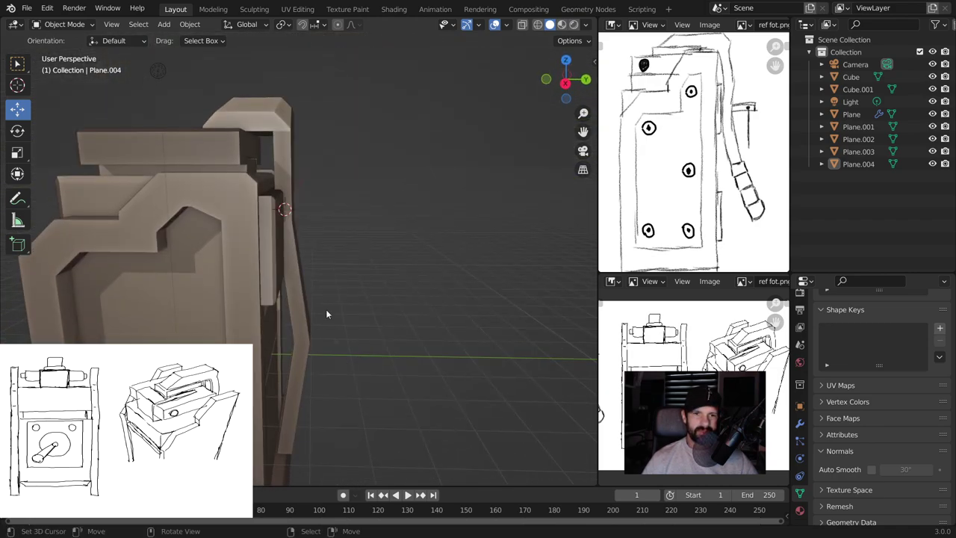
mouse_move(300, 183)
middle_down()
mouse_move(312, 263)
mouse_move(333, 310)
mouse_move(388, 301)
mouse_move(324, 263)
middle_up()
click(229, 199)
click(229, 199)
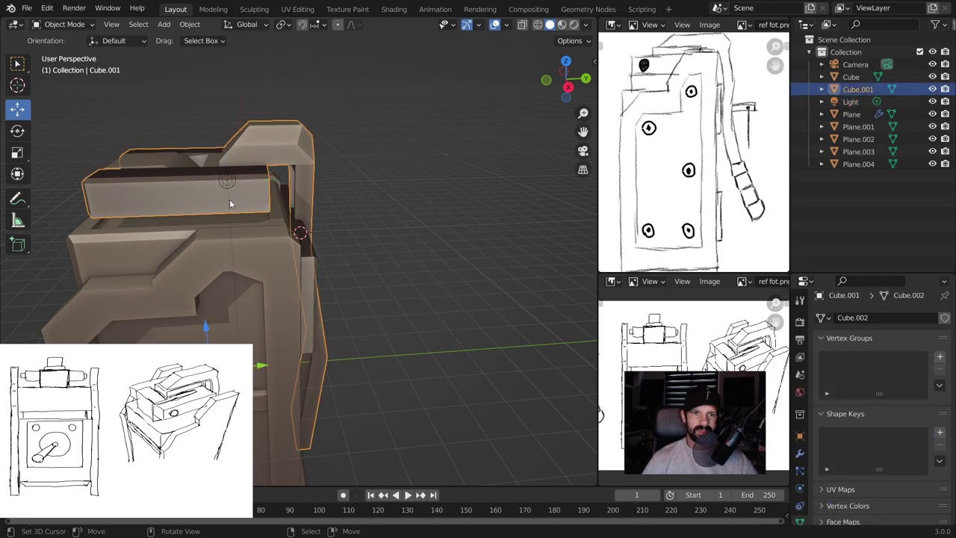
mouse_move(263, 367)
middle_down()
mouse_move(273, 329)
mouse_move(216, 180)
mouse_move(521, 172)
mouse_move(518, 276)
mouse_move(292, 299)
mouse_move(316, 334)
mouse_move(408, 262)
mouse_move(384, 248)
mouse_move(297, 259)
mouse_move(241, 236)
middle_up()
click(524, 167)
click(255, 200)
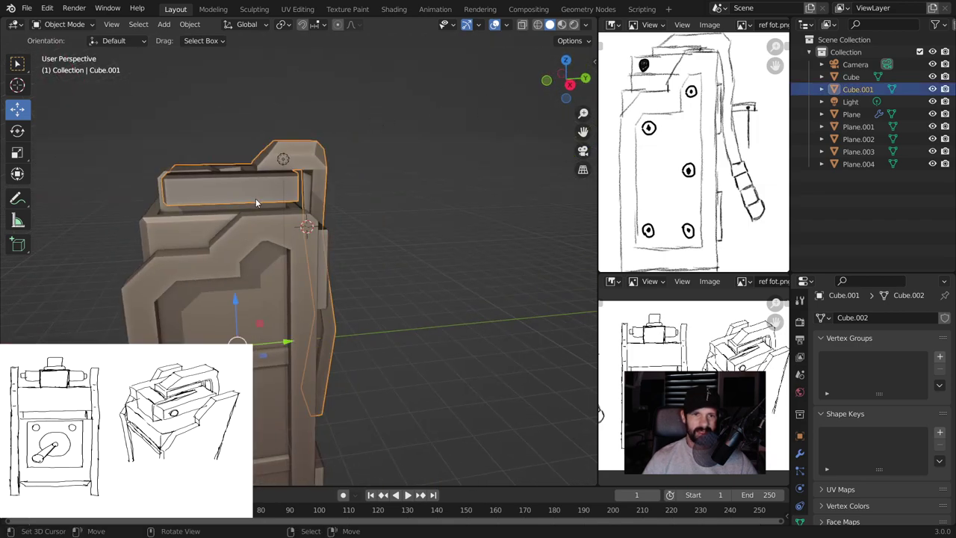
key(g)
key(z)
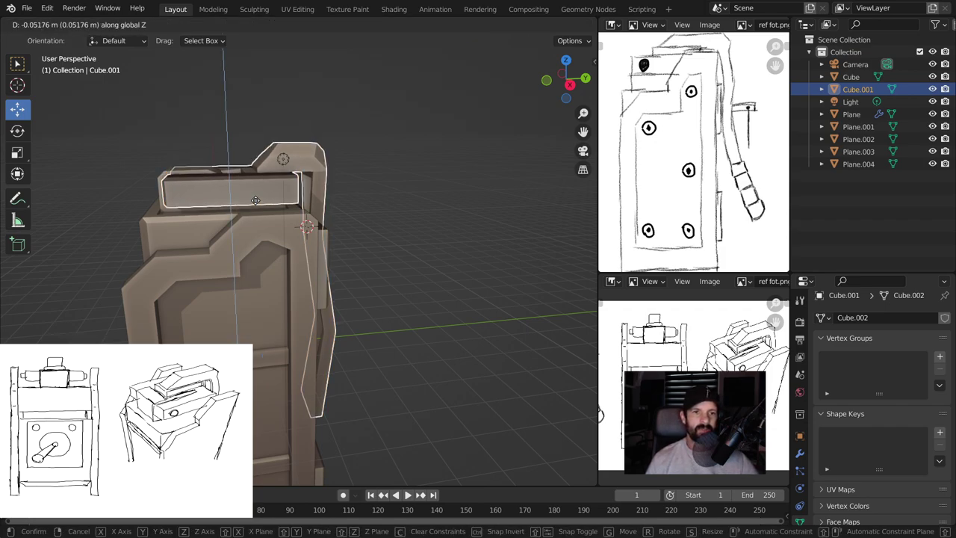
click(256, 200)
click(354, 218)
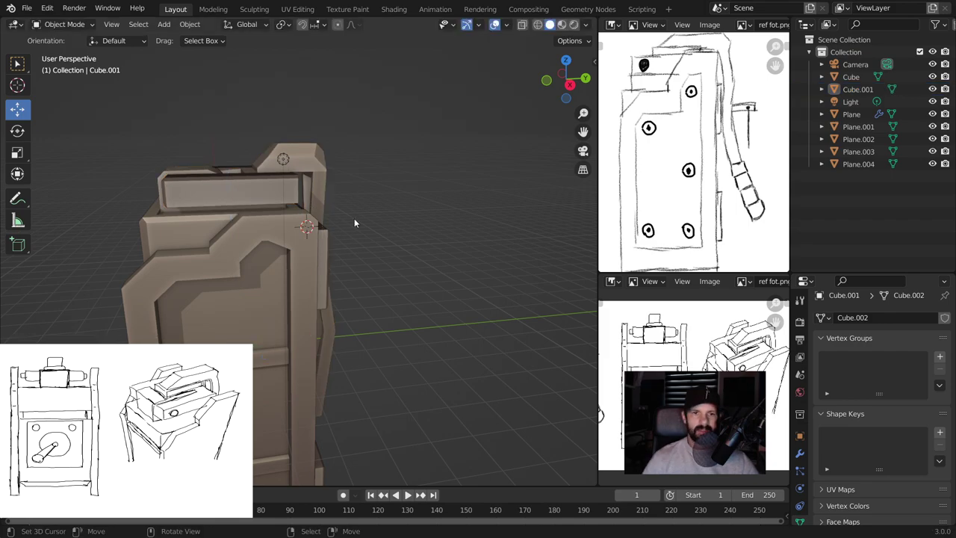
Snap to Right Orthographic, zoom on the top block, and place the 3D cursor there
scroll(461, 245, down, 2)
middle_drag(466, 236, 442, 208)
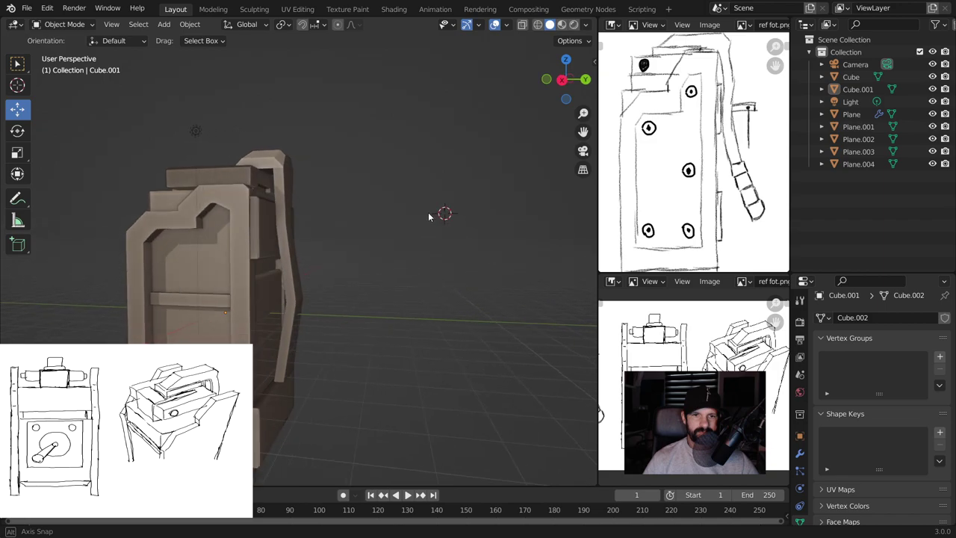
mouse_move(401, 222)
middle_down()
mouse_move(341, 219)
mouse_move(337, 181)
mouse_move(359, 153)
mouse_move(394, 200)
mouse_move(322, 313)
middle_up()
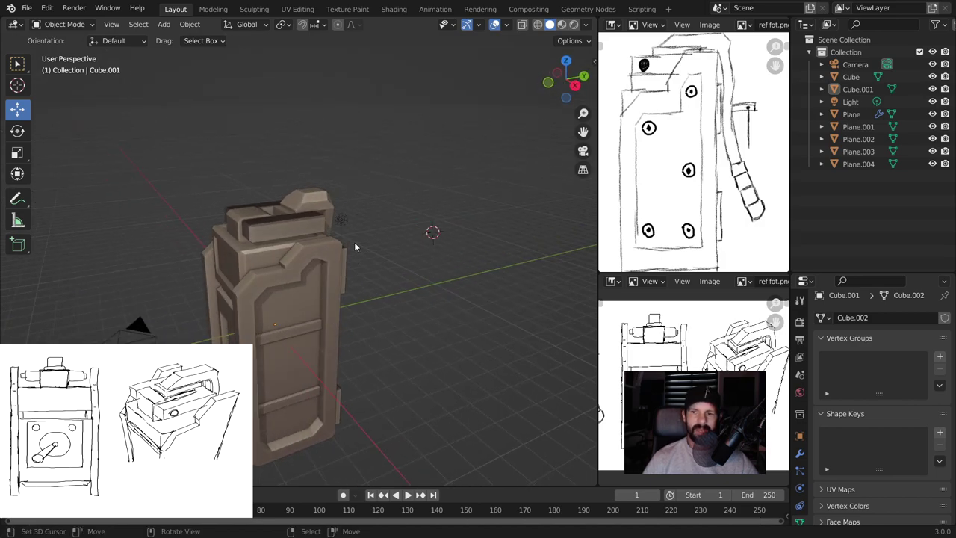
middle_drag(401, 218, 442, 235)
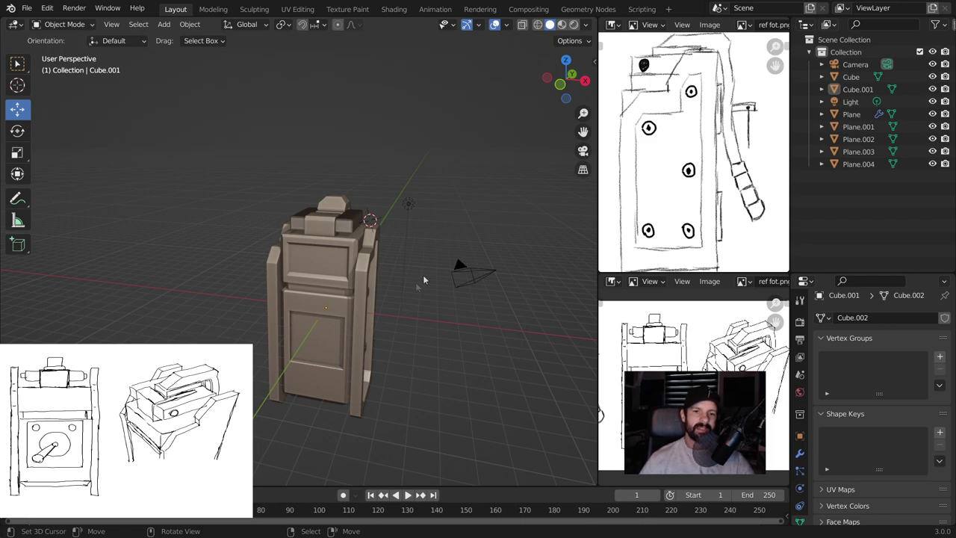
middle_drag(407, 270, 319, 281)
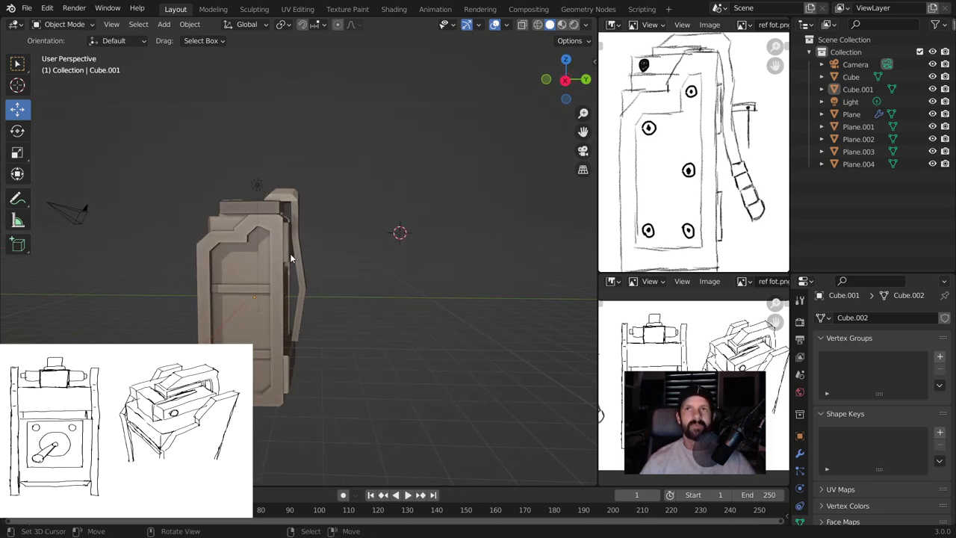
mouse_move(290, 253)
alt+middle_down()
mouse_move(364, 290)
mouse_move(388, 289)
alt+middle_up()
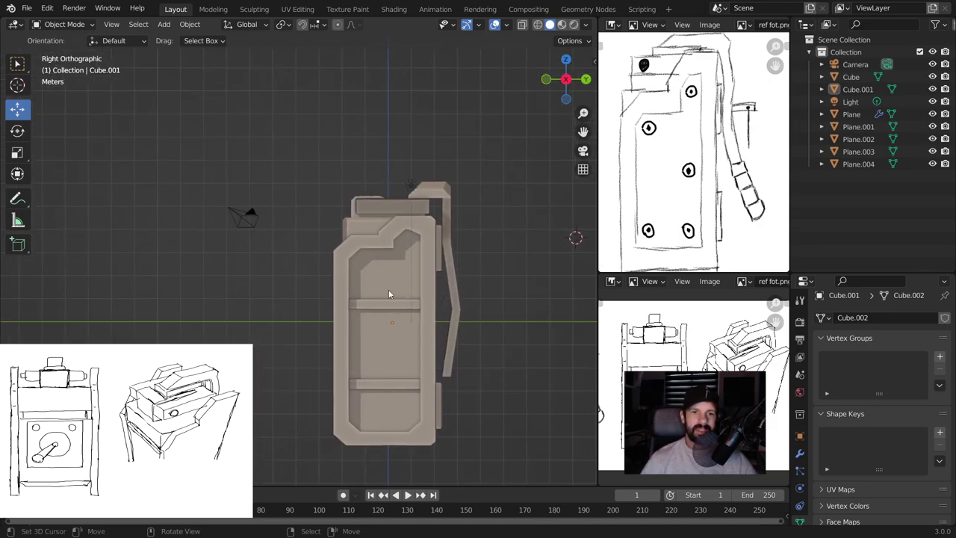
scroll(388, 289, up, 2)
shift+middle_drag(415, 242, 357, 169)
shift+right_click(363, 155)
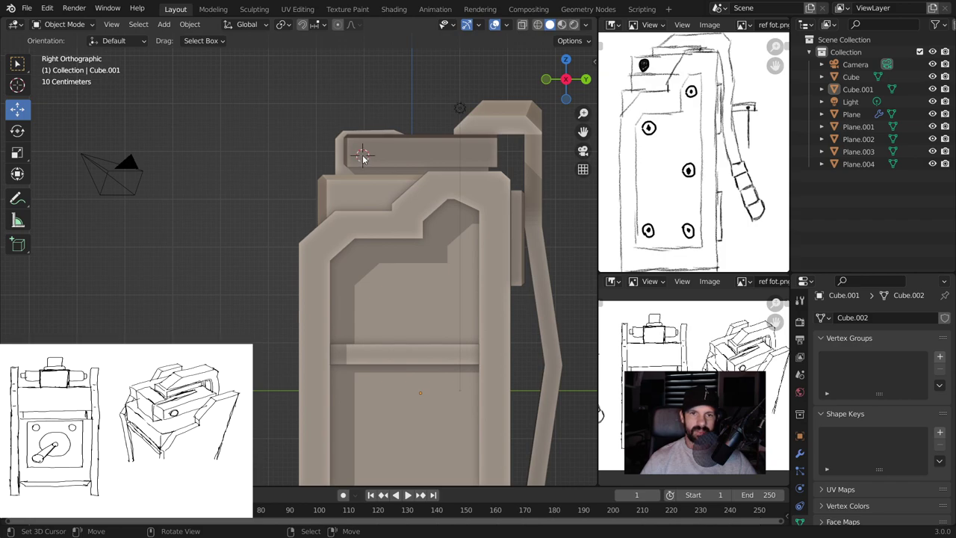
Add a cylinder at the 3D cursor, rotate it 90° on Y, shrink it, and raise it
key(shift+a)
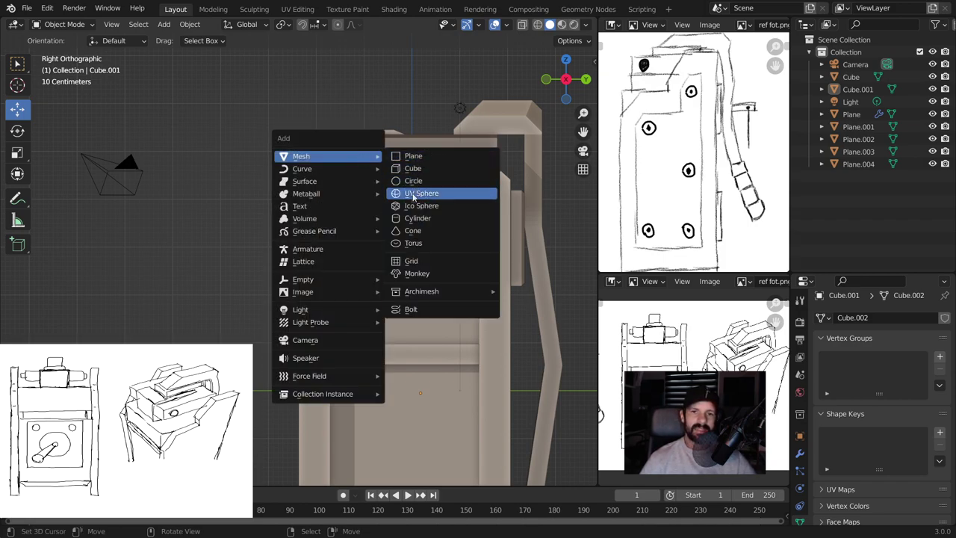
click(418, 217)
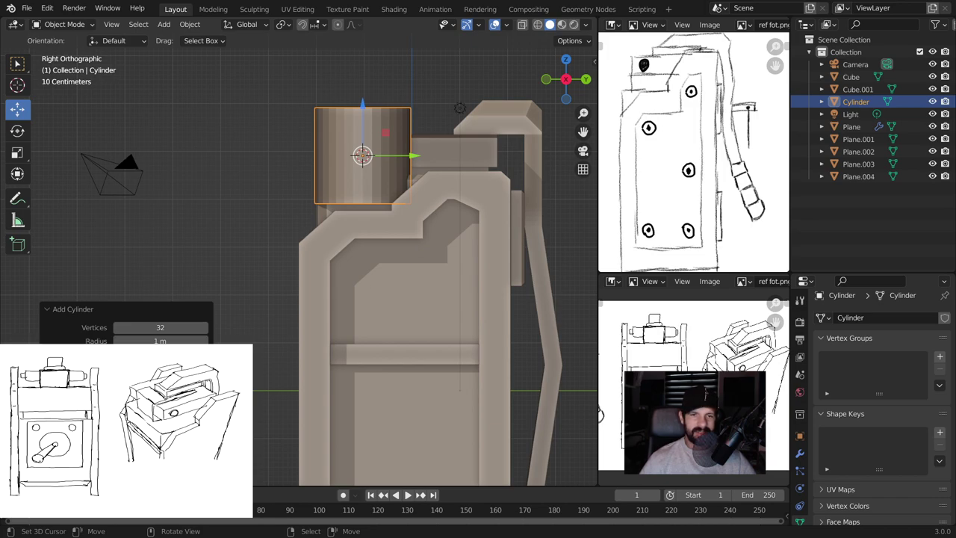
key(r)
key(y)
key(9)
key(0)
key(Return)
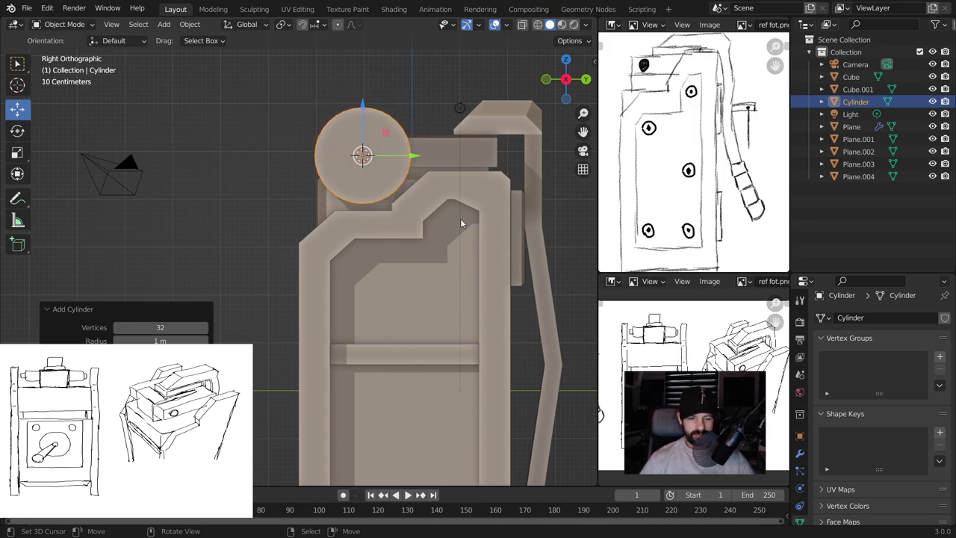
key(s)
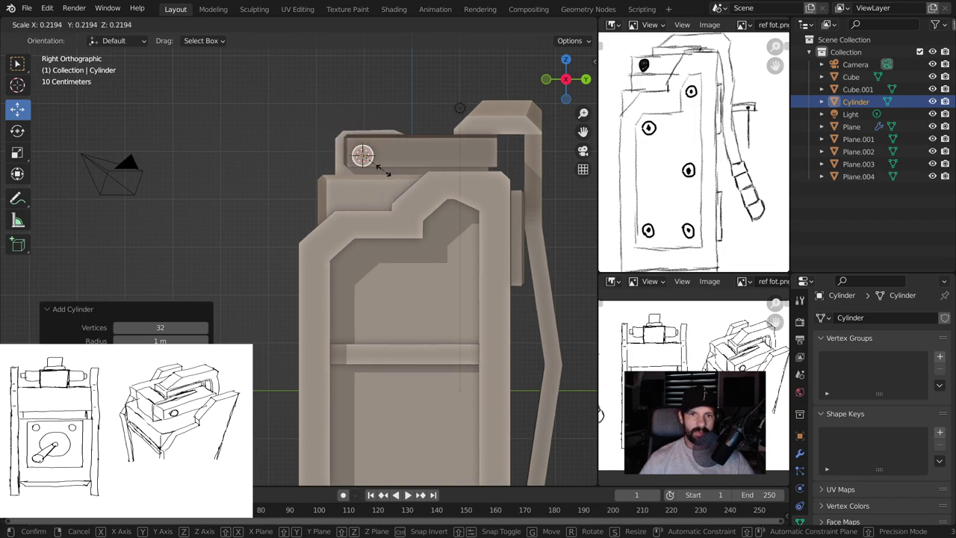
click(384, 172)
drag(360, 131, 367, 121)
Stretch the cylinder about 8.39 times along X into a rod through the top block
mouse_move(366, 122)
middle_down()
mouse_move(487, 193)
mouse_move(557, 188)
middle_up()
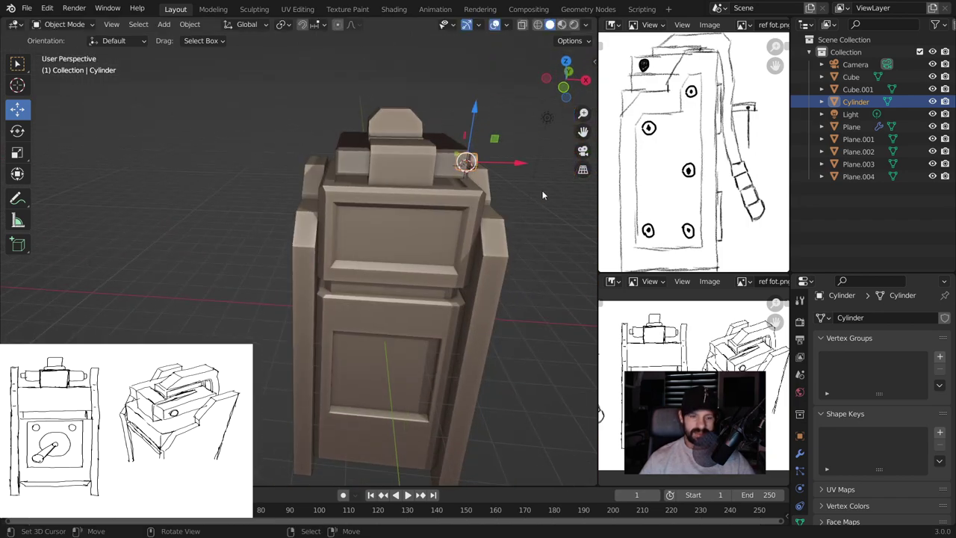
key(s)
key(x)
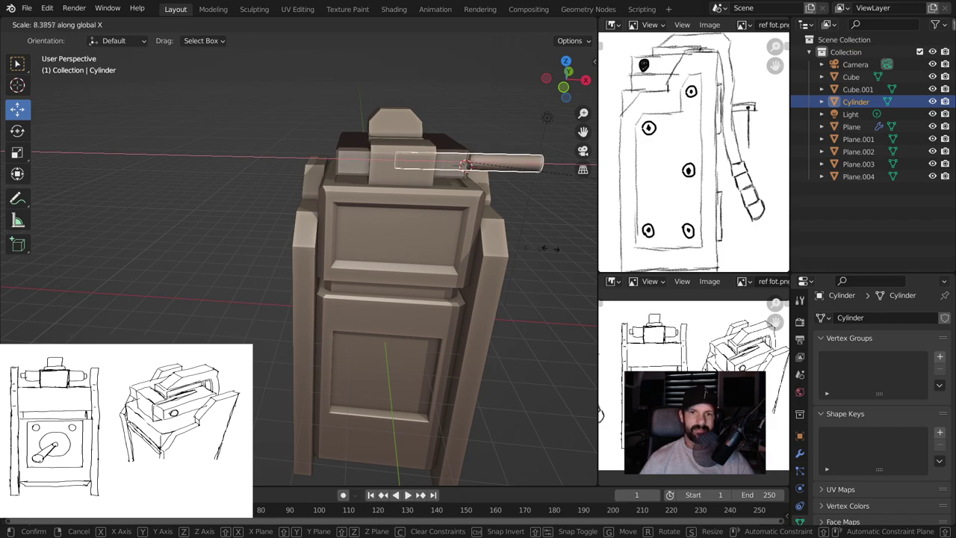
click(485, 163)
drag(512, 168, 446, 155)
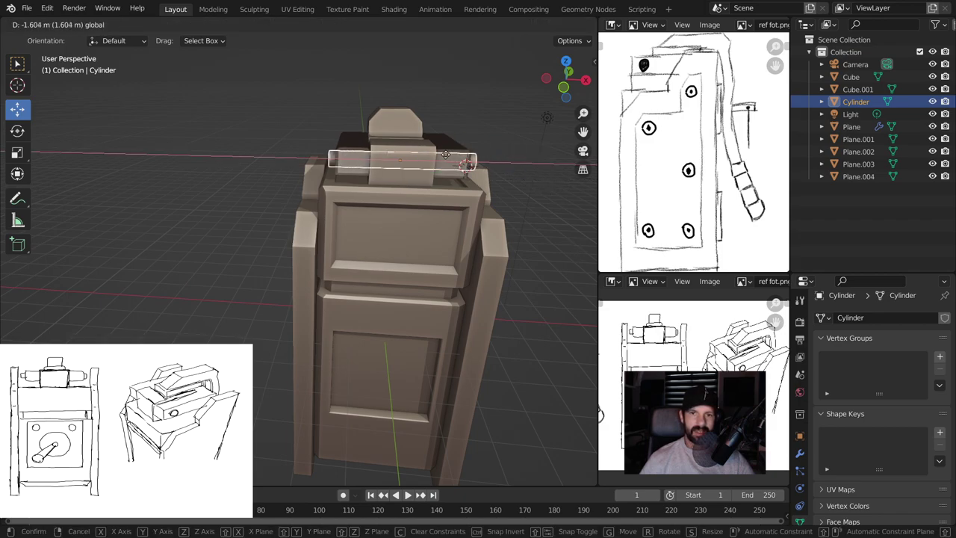
middle_drag(446, 155, 338, 185)
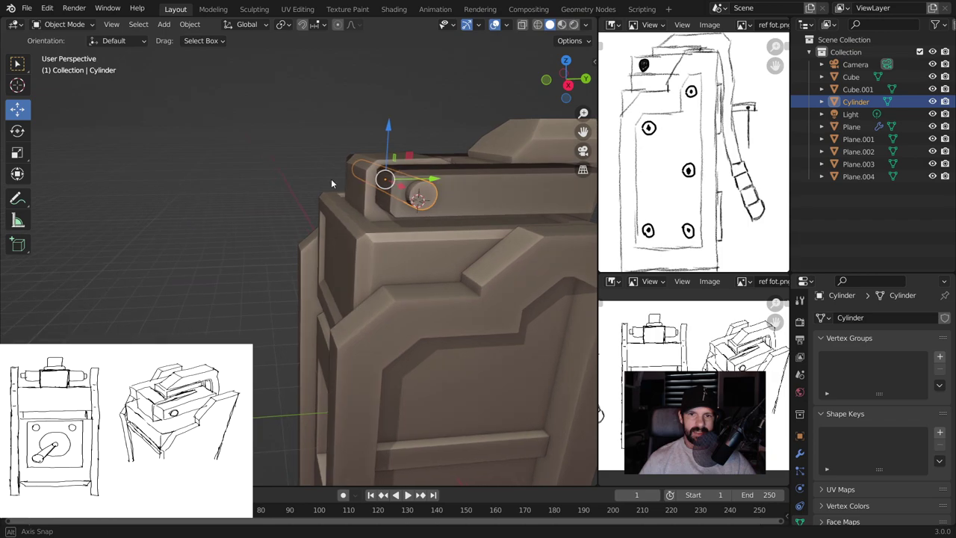
drag(416, 109, 416, 112)
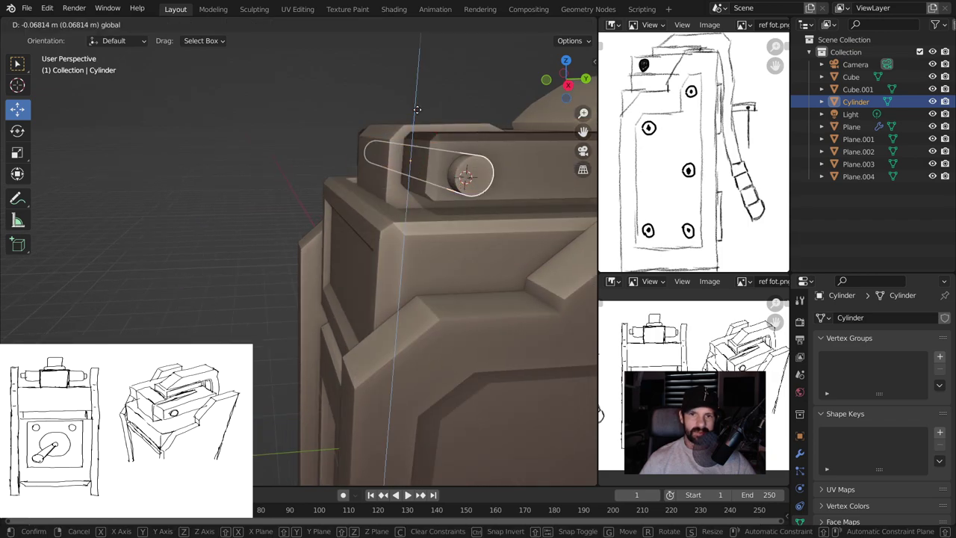
shift+middle_drag(401, 192, 329, 192)
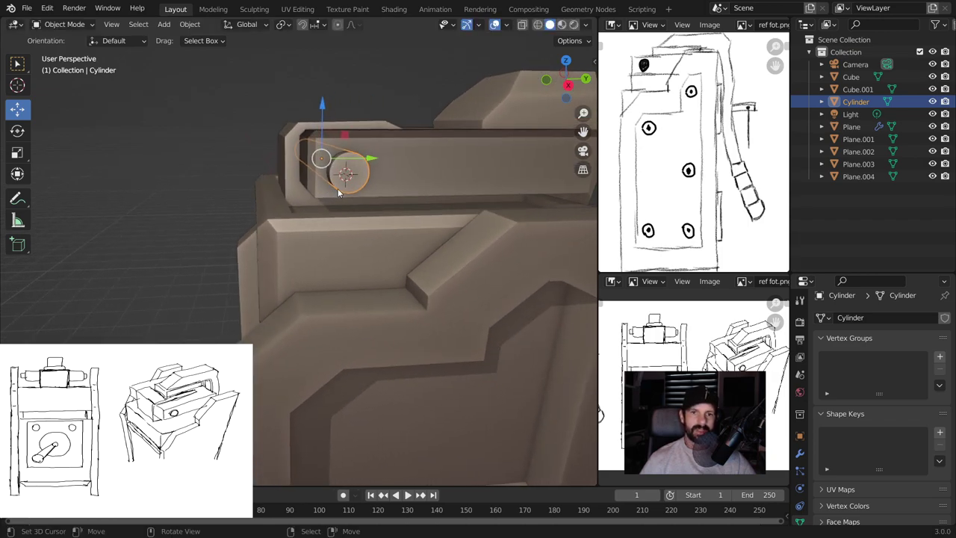
click(383, 150)
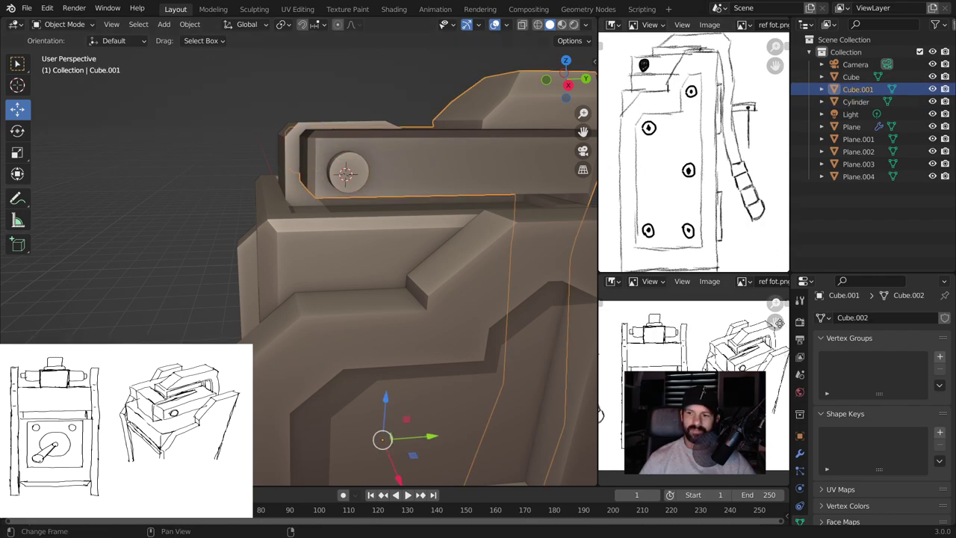
Add a Boolean modifier to Cube.001 with the Cylinder as its cutting object
click(800, 454)
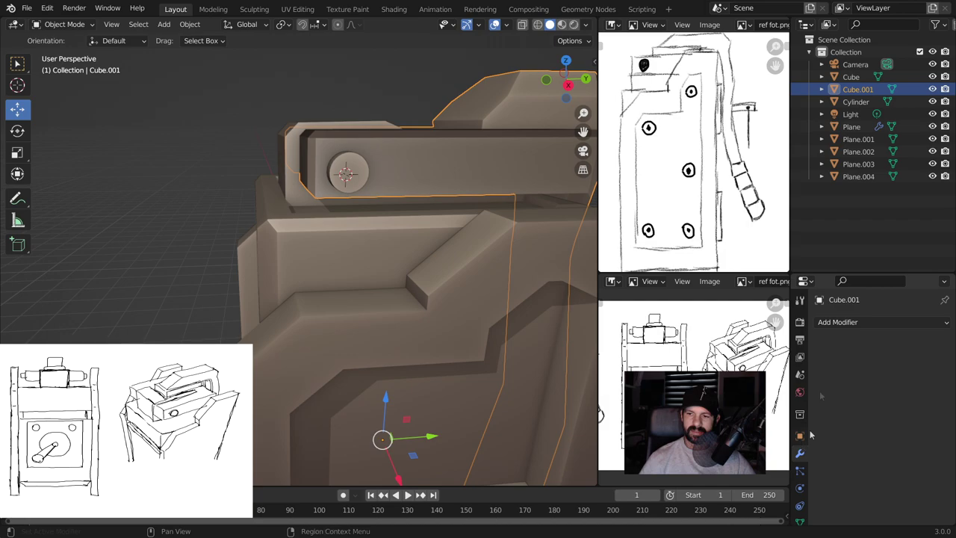
click(844, 327)
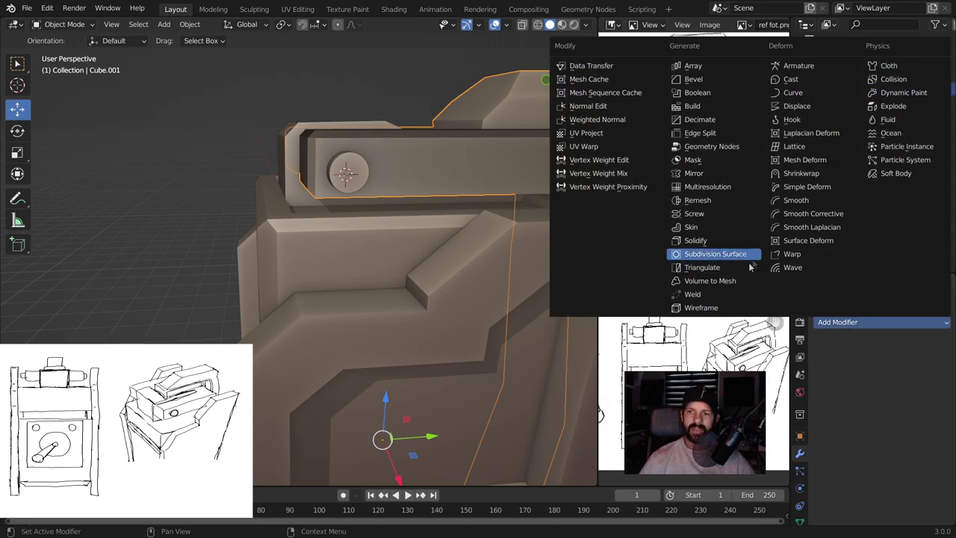
click(704, 96)
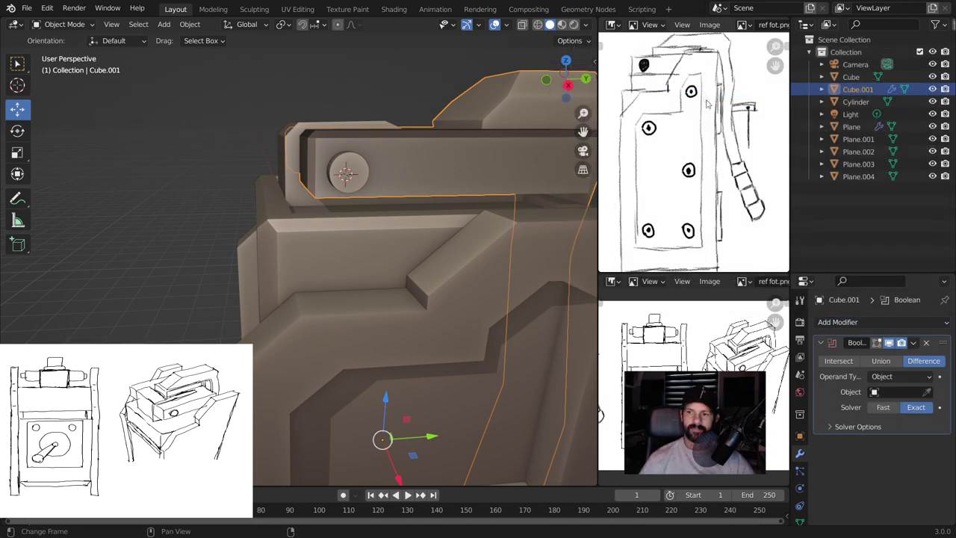
click(927, 391)
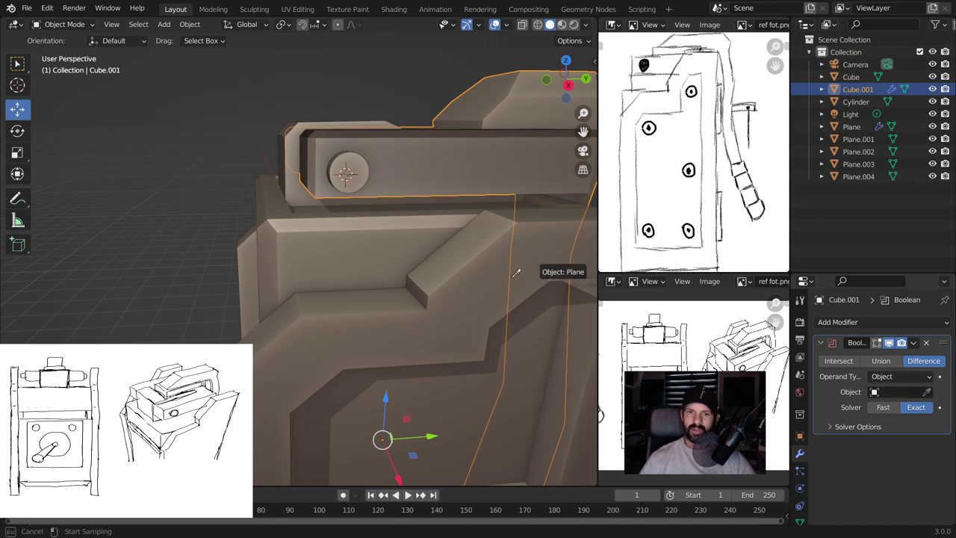
click(355, 159)
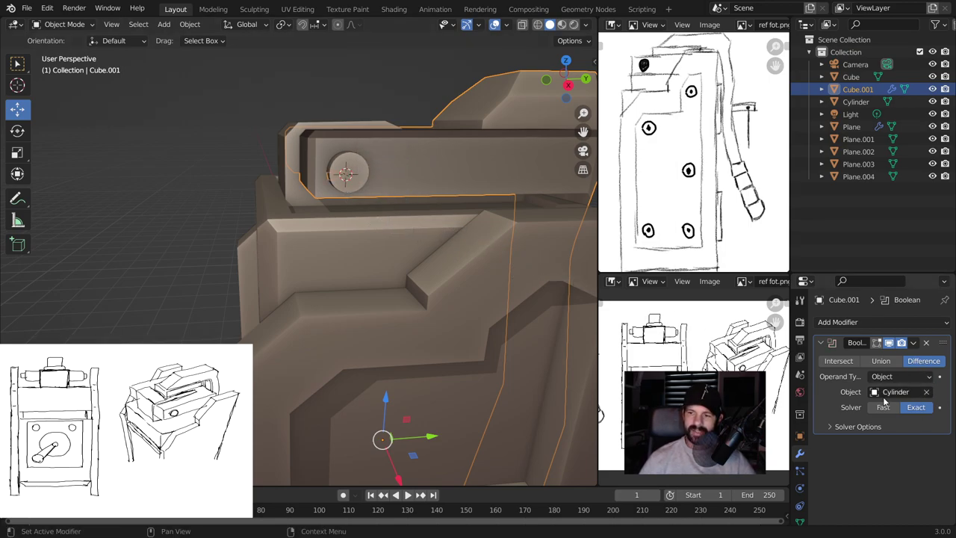
Hide the Cylinder to check the hole through the bracket, then show it again
mouse_move(533, 271)
middle_down()
mouse_move(65, 302)
mouse_move(539, 274)
middle_up()
click(378, 206)
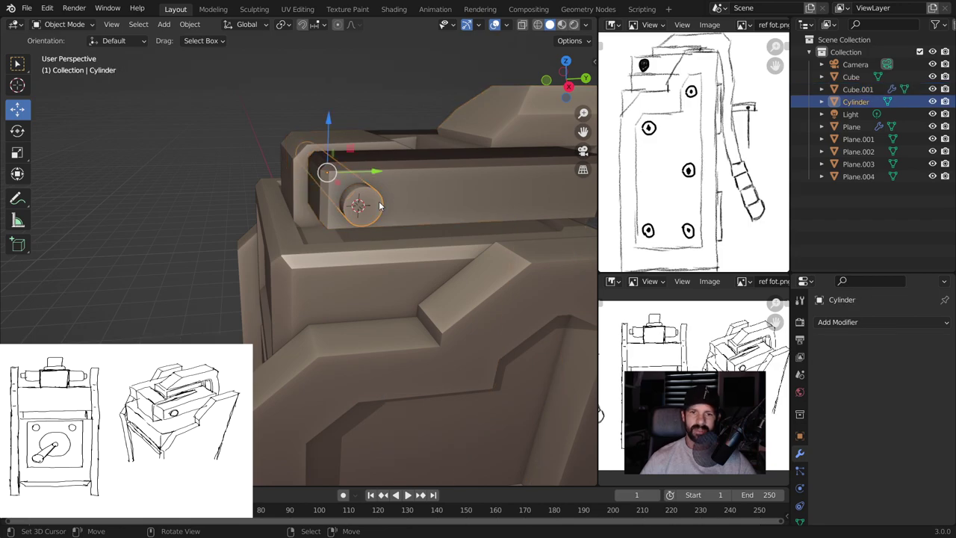
key(h)
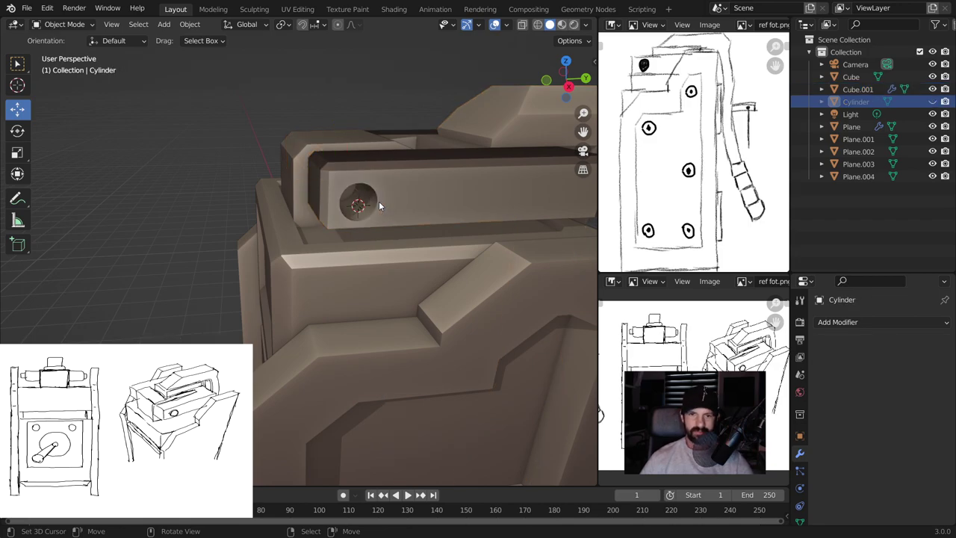
mouse_move(390, 223)
middle_down()
mouse_move(374, 225)
mouse_move(364, 193)
mouse_move(342, 190)
mouse_move(352, 177)
mouse_move(346, 188)
middle_up()
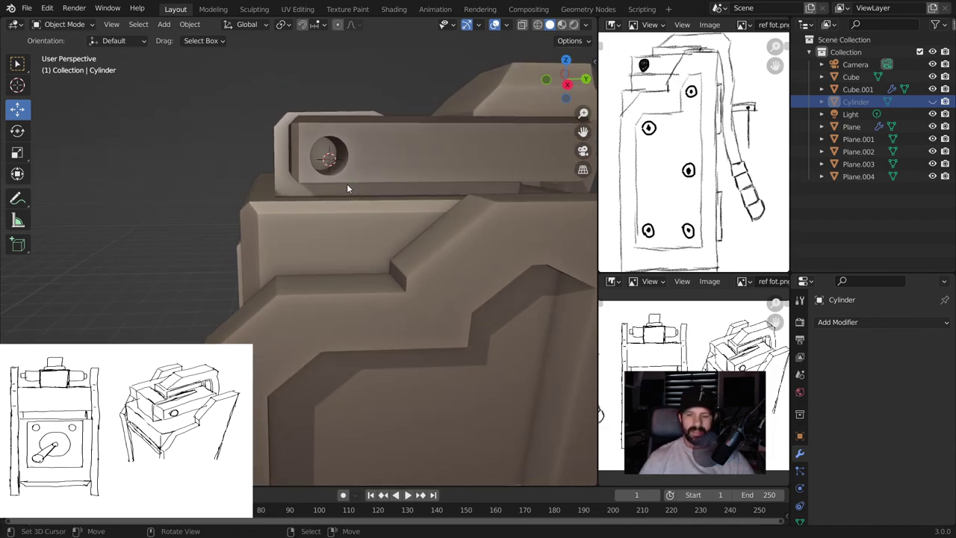
click(346, 183)
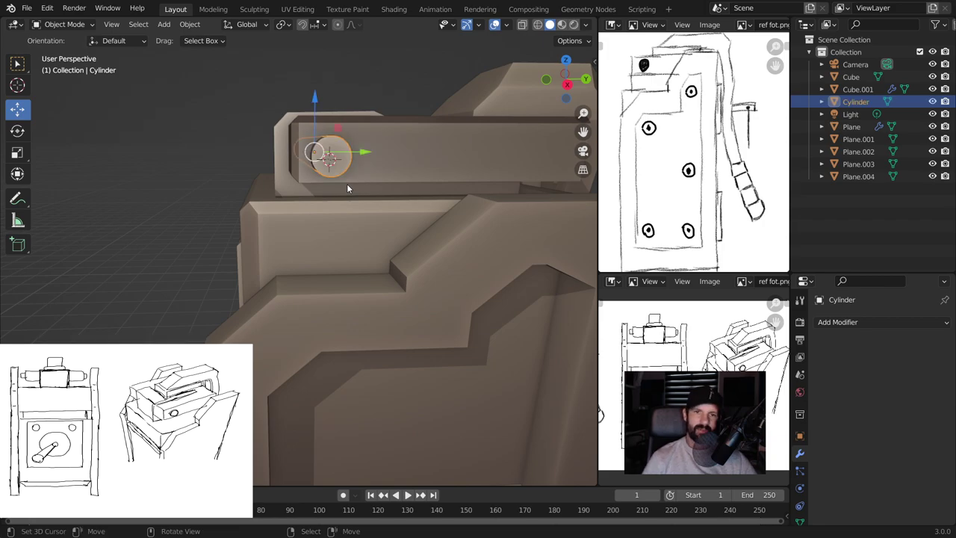
mouse_move(346, 183)
middle_down()
mouse_move(382, 206)
mouse_move(433, 209)
mouse_move(398, 207)
middle_up()
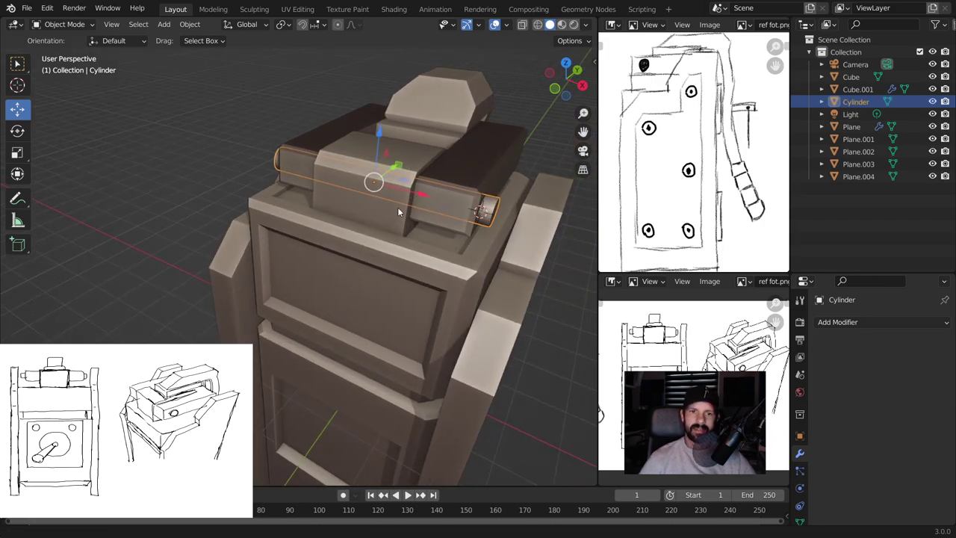
Add a Boolean modifier to the cabinet Cube with the Cylinder as cutter, and apply it
click(399, 154)
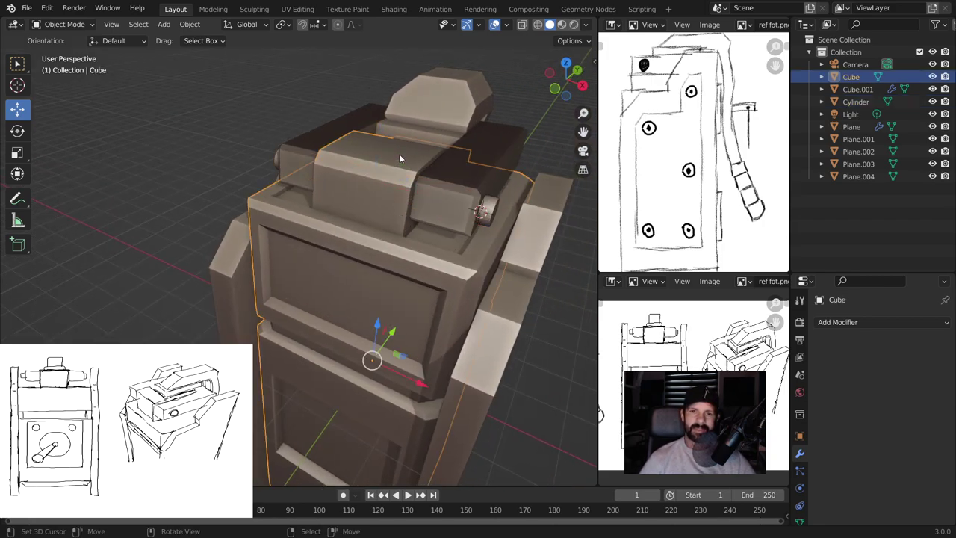
click(861, 322)
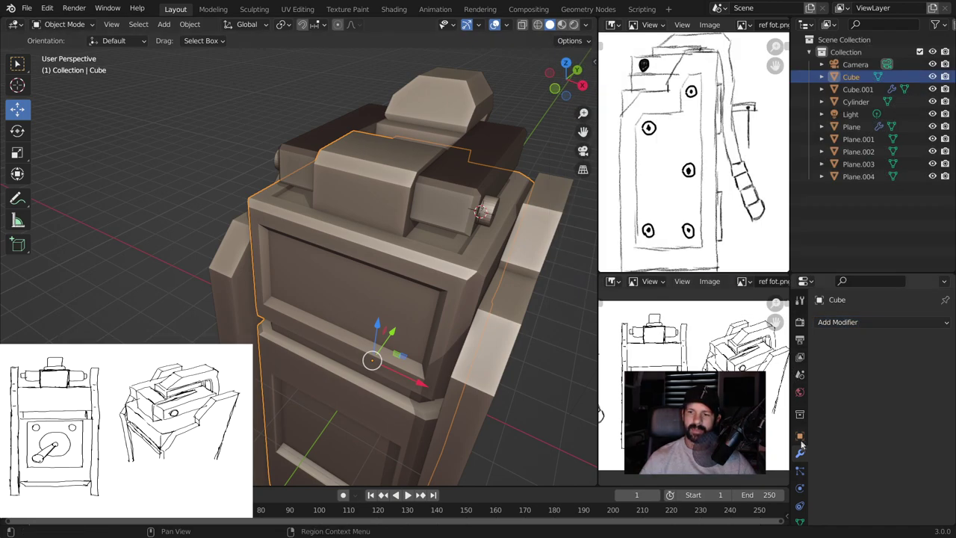
click(845, 323)
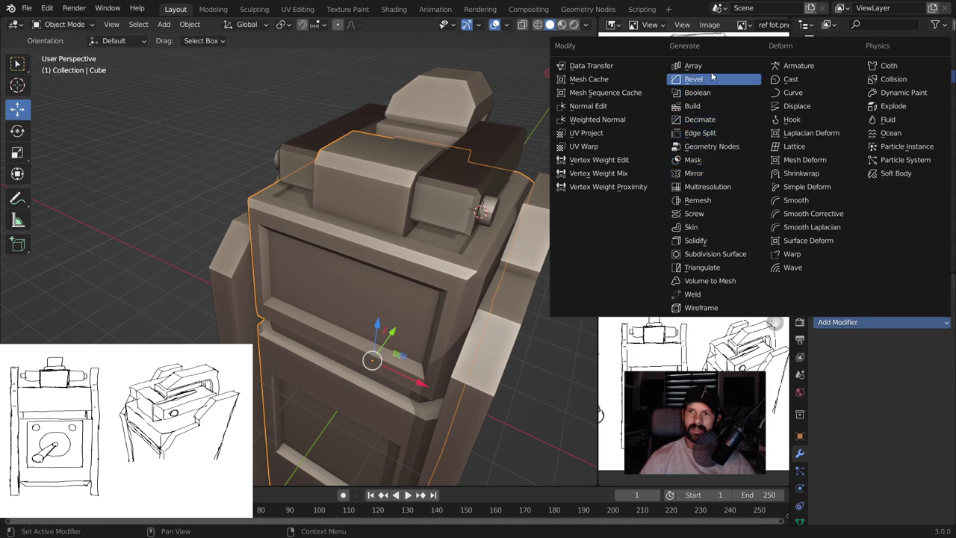
click(698, 93)
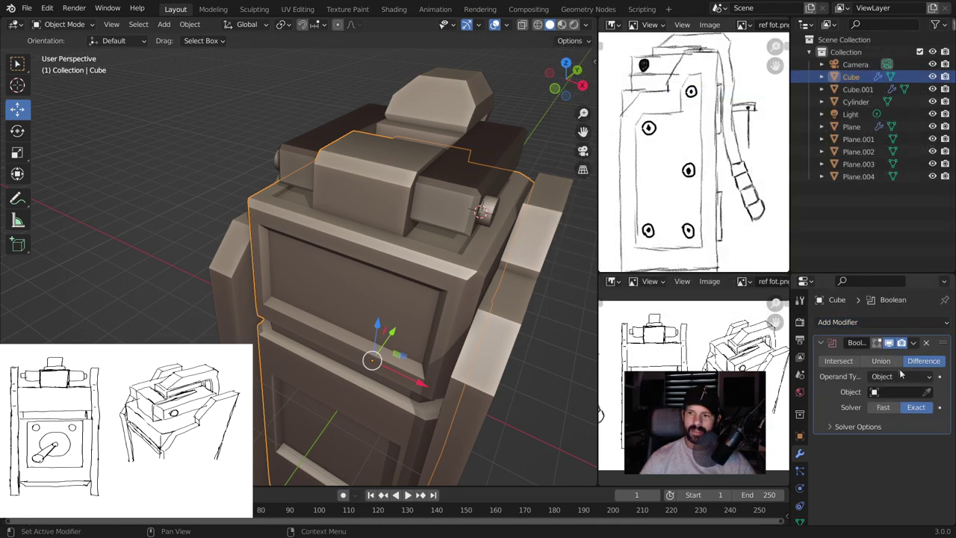
click(926, 393)
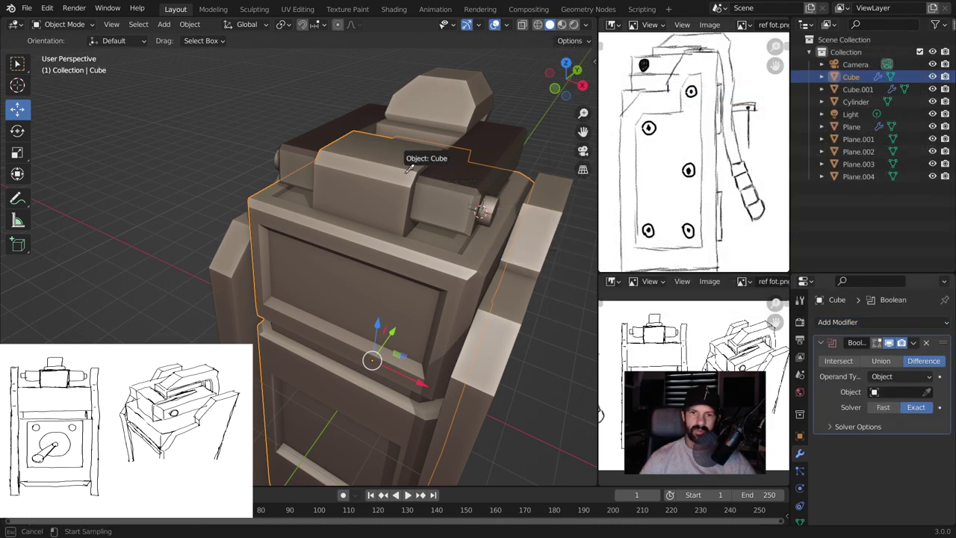
click(481, 210)
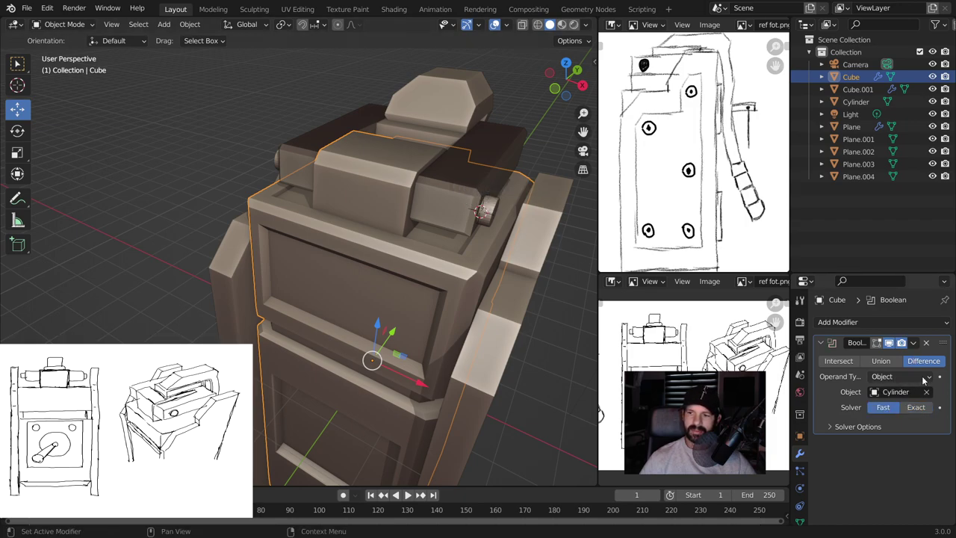
click(914, 342)
click(897, 359)
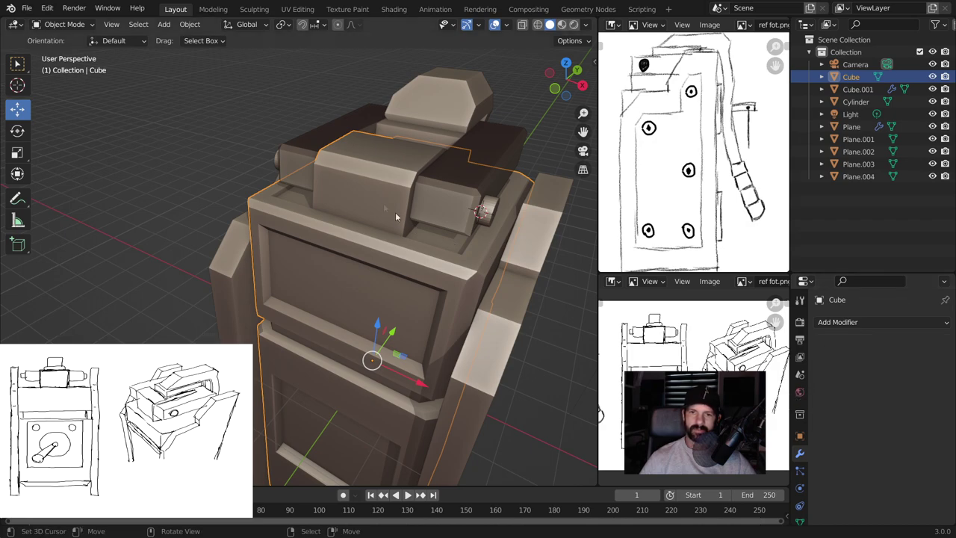
Hide the Cylinder to inspect the bored hole, then show and reselect it
middle_drag(422, 197, 385, 185)
click(423, 221)
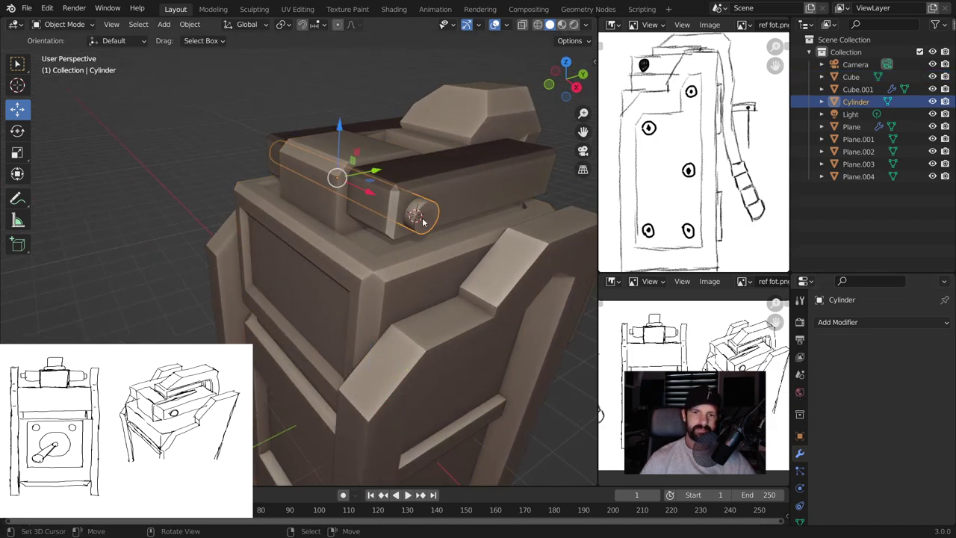
key(alt+a)
mouse_move(468, 233)
middle_down()
mouse_move(402, 196)
mouse_move(549, 225)
mouse_move(519, 205)
mouse_move(503, 210)
middle_up()
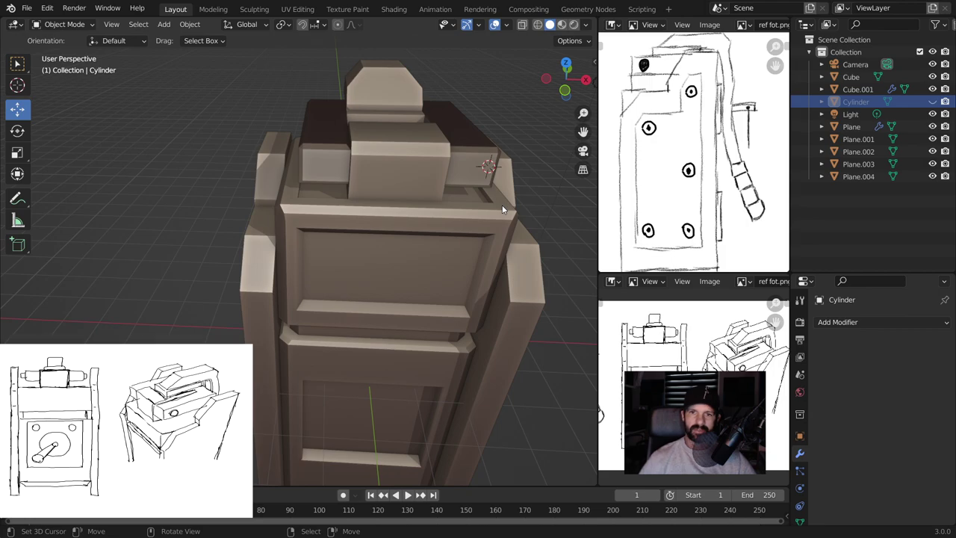
scroll(502, 204, down, 2)
middle_drag(431, 201, 327, 184)
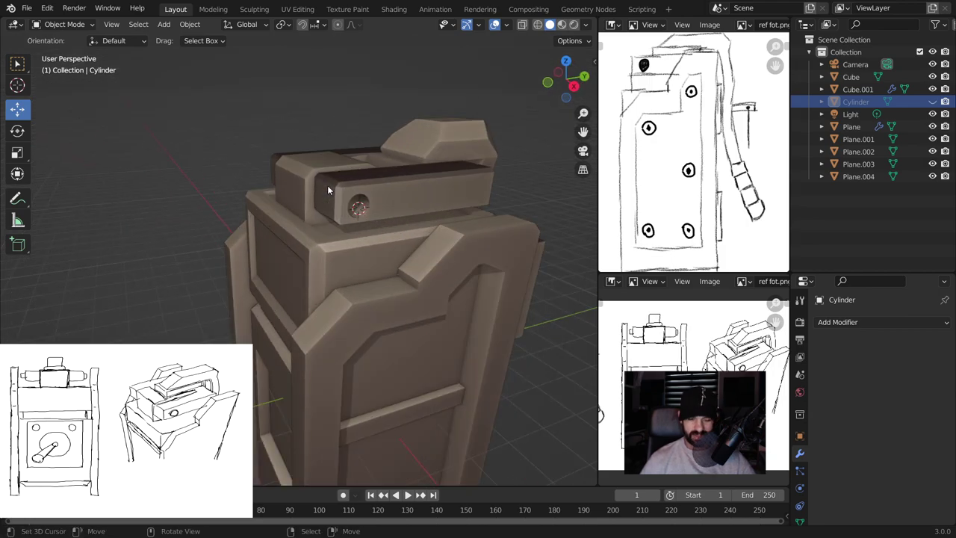
click(327, 191)
scroll(327, 191, up, 4)
mouse_move(292, 305)
shift+middle_down()
mouse_move(402, 198)
mouse_move(368, 228)
shift+middle_up()
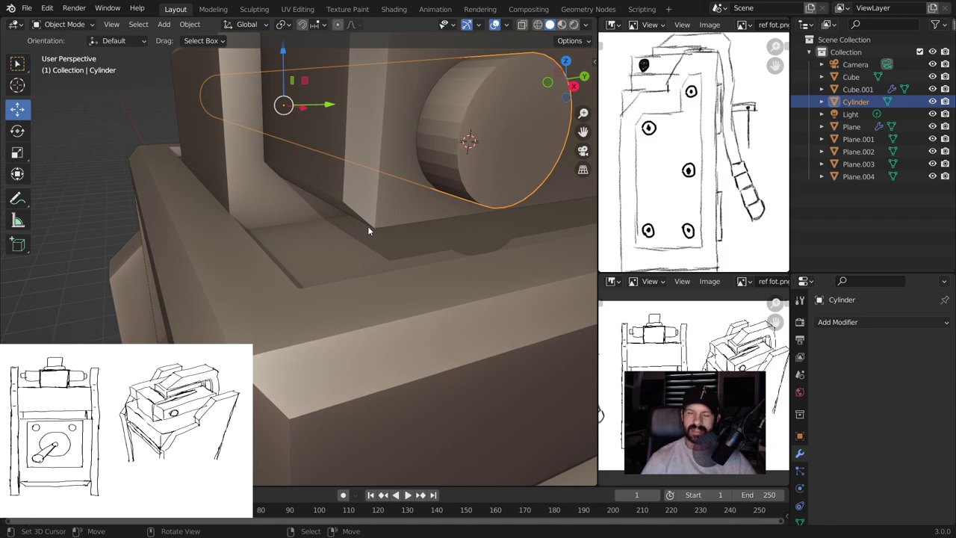
Isolate the Cylinder in Local view and enter Edit Mode
key(KP_Divide)
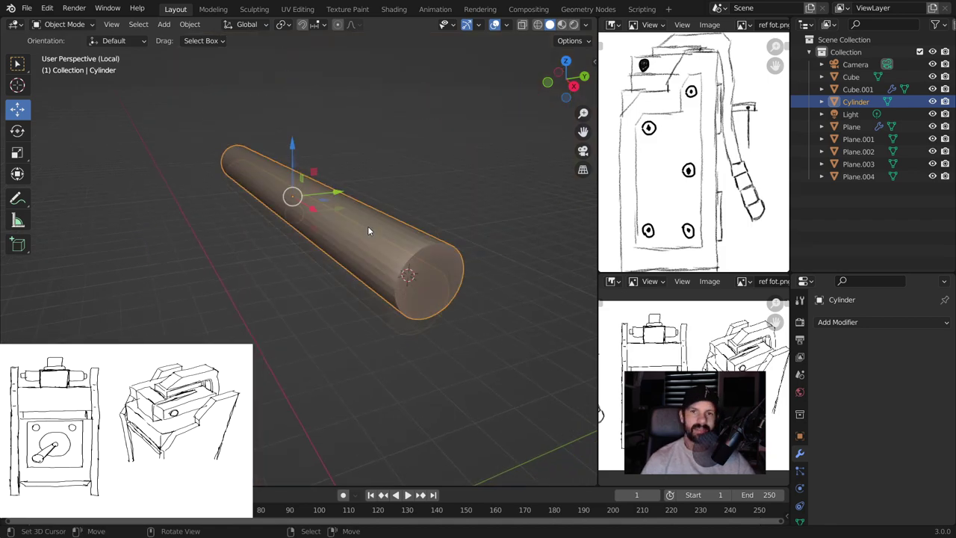
mouse_move(359, 328)
middle_down()
mouse_move(438, 325)
mouse_move(425, 257)
middle_up()
right_click(425, 257)
key(Escape)
scroll(415, 281, up, 1)
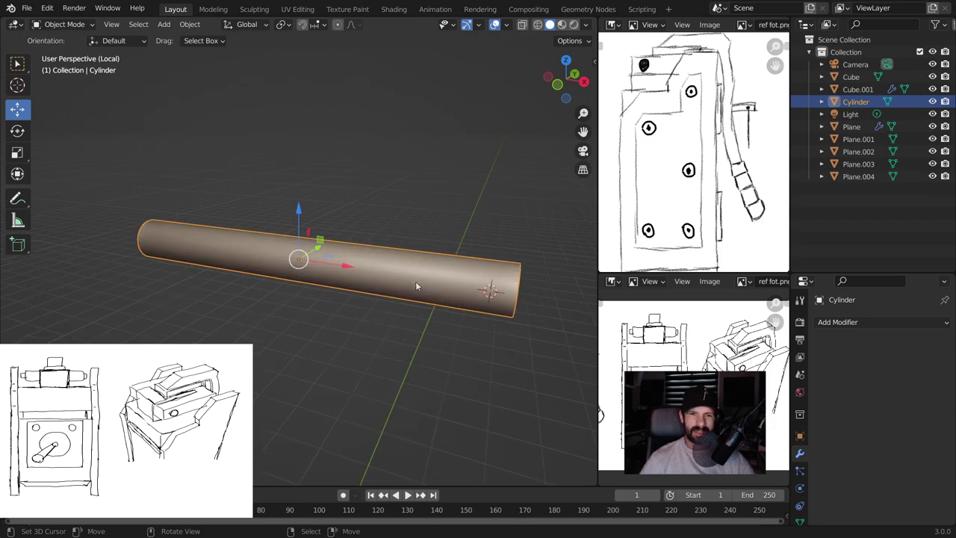
key(Tab)
Scale one end face of the cylinder by 1.5 into a flared rim
middle_drag(345, 286, 345, 189)
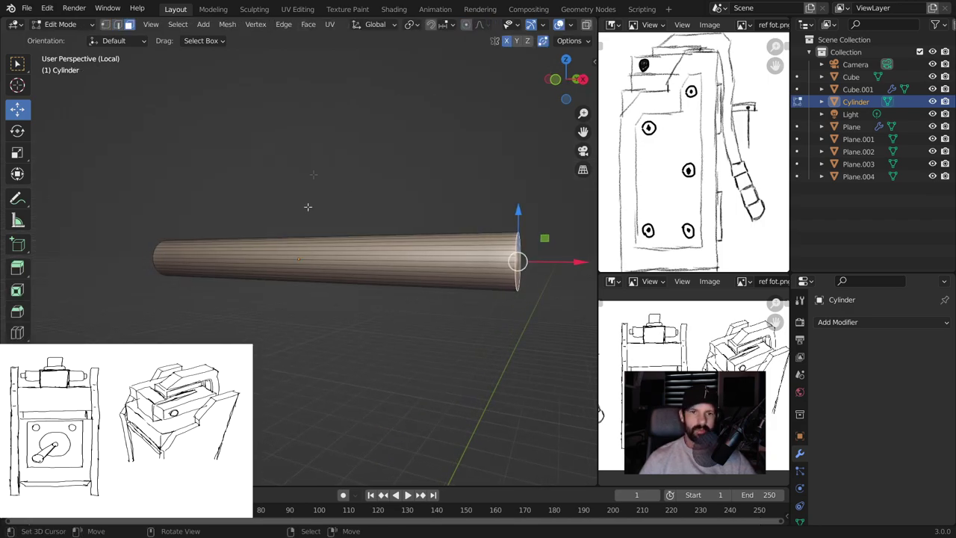
middle_drag(58, 271, 447, 291)
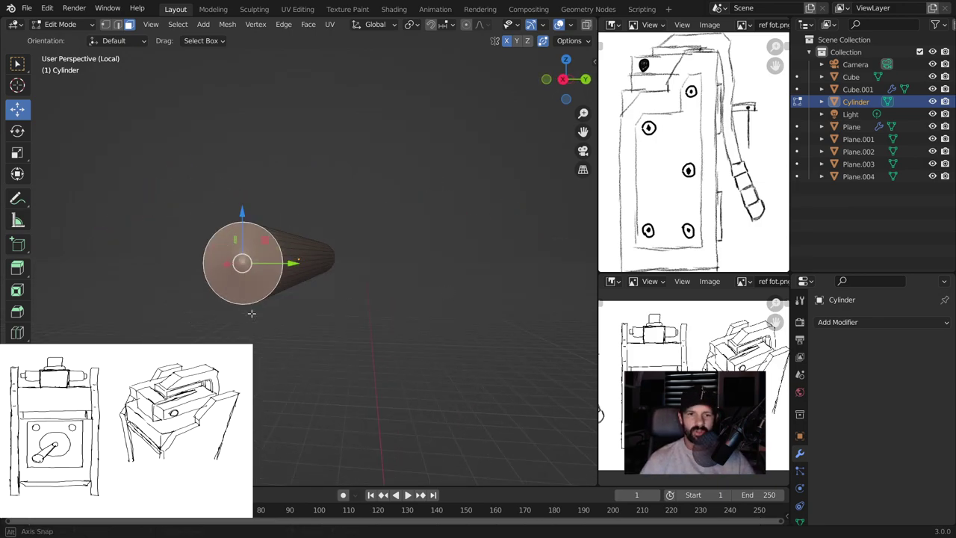
middle_drag(448, 292, 259, 315)
key(s)
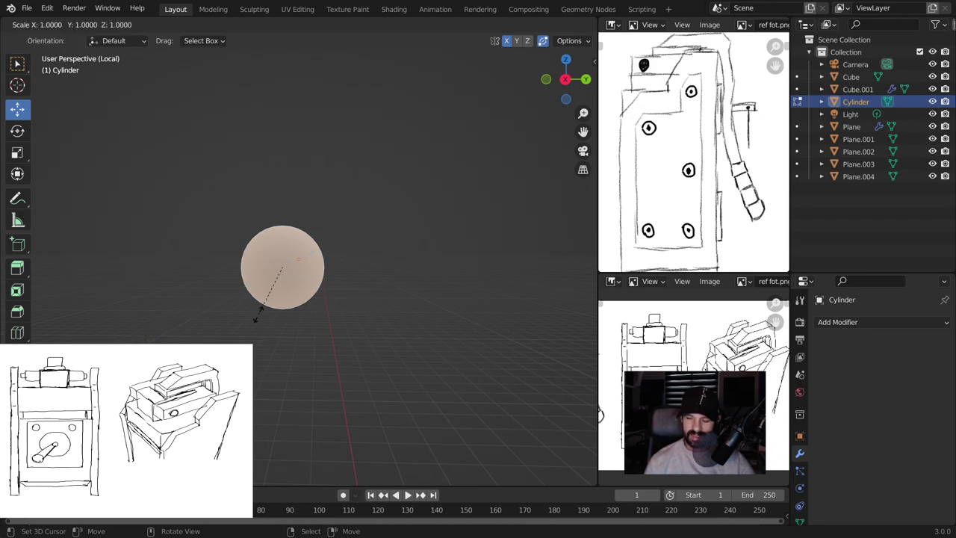
text(1.5)
key(Return)
key(Tab)
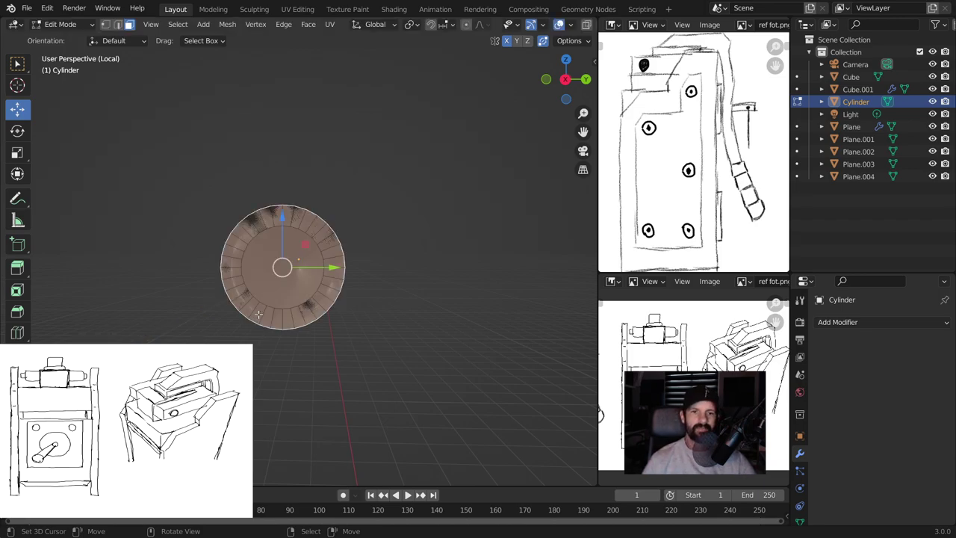
Enlarge the cylinder's left end face to flare the opposite rim
middle_drag(334, 274, 232, 246)
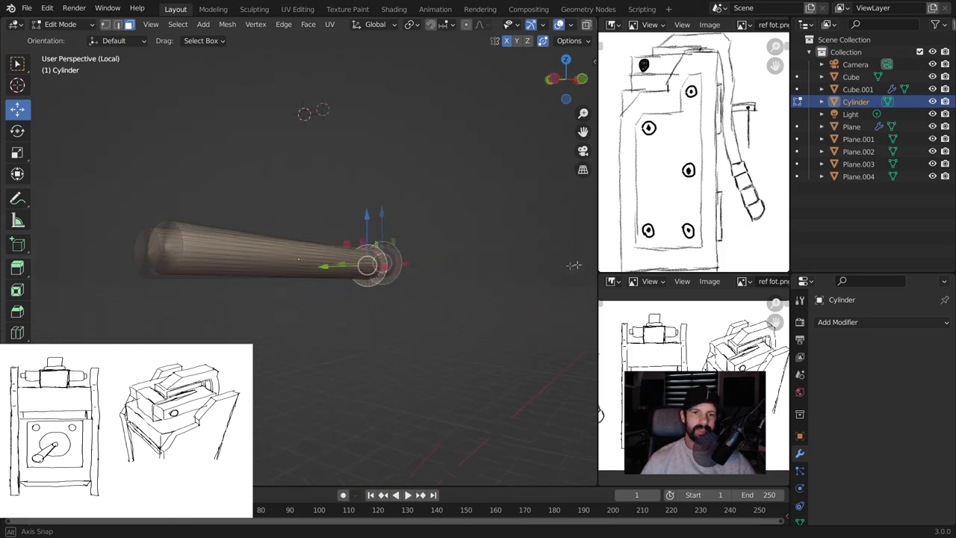
click(179, 238)
key(s)
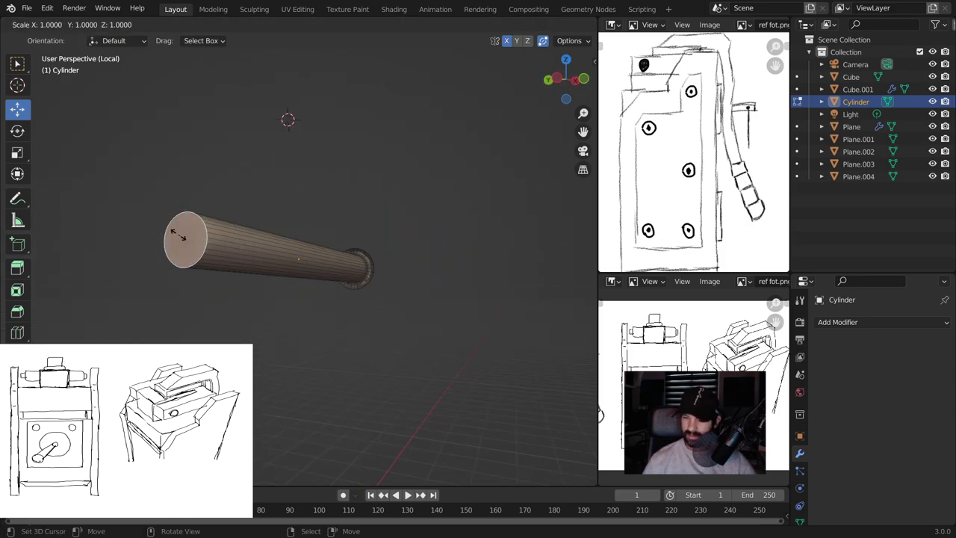
click(188, 244)
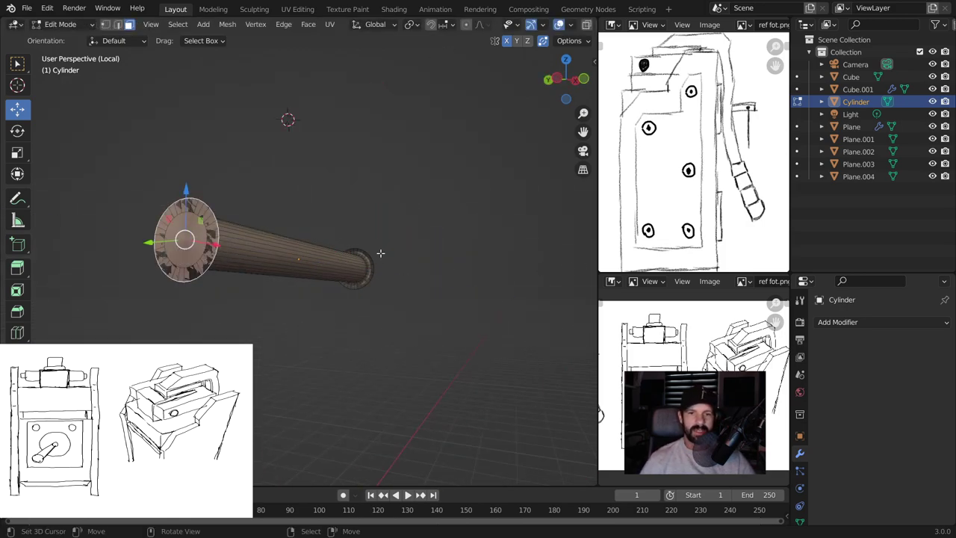
middle_drag(381, 254, 308, 229)
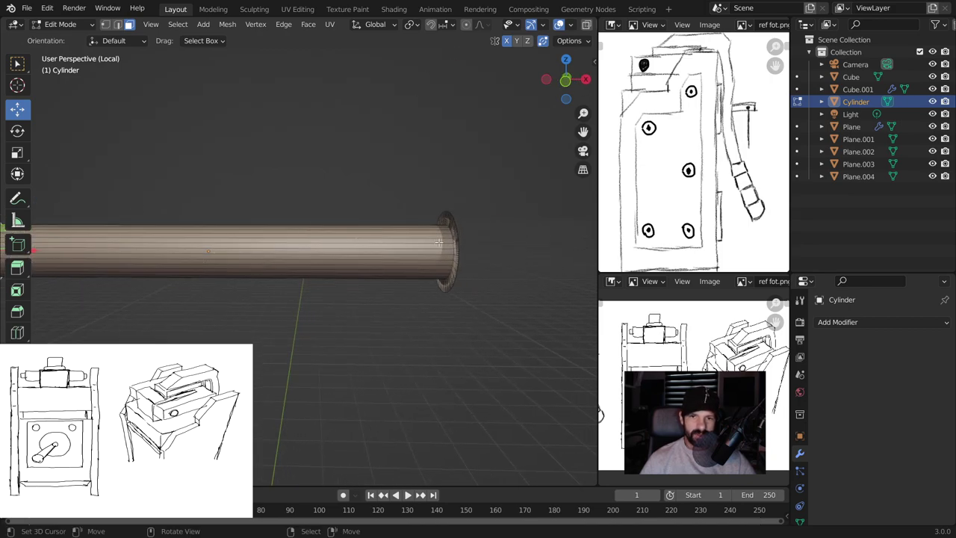
middle_drag(458, 245, 426, 241)
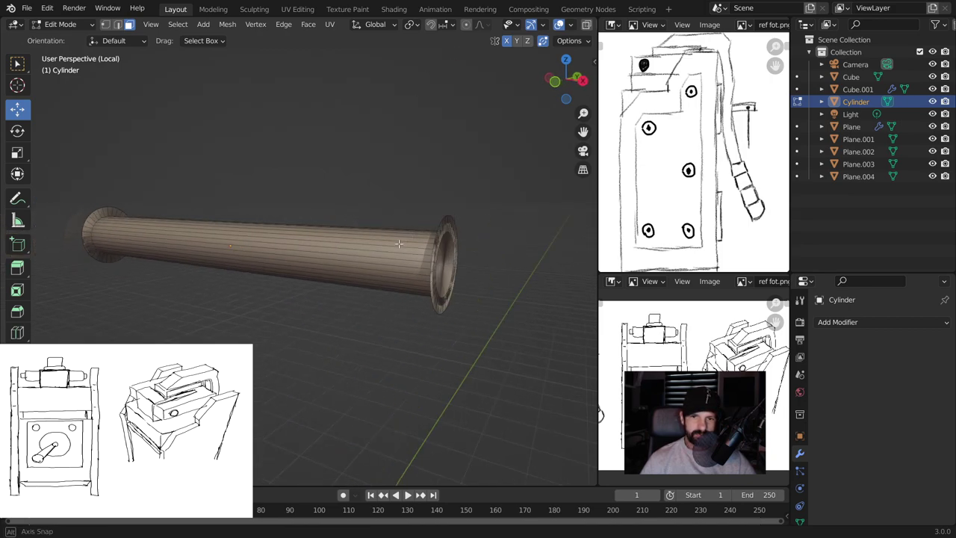
Select both cylinder end faces and scale them up slightly about the cylinder's centre
key(Tab)
key(Tab)
middle_drag(480, 273, 152, 259)
click(153, 260)
click(168, 268)
key(s)
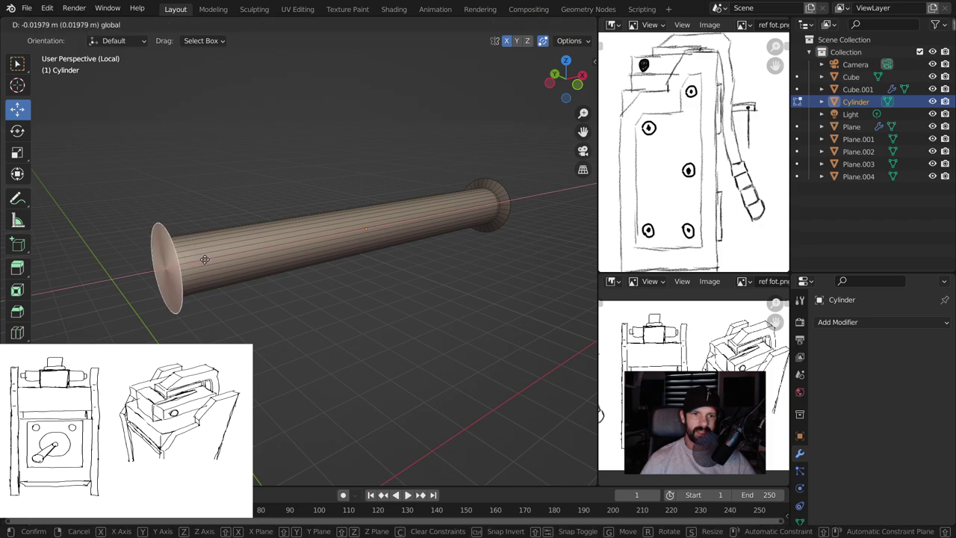
key(Escape)
middle_drag(247, 284, 300, 304)
scroll(300, 303, down, 2)
mouse_move(256, 269)
middle_down()
mouse_move(527, 254)
mouse_move(384, 273)
mouse_move(406, 274)
middle_up()
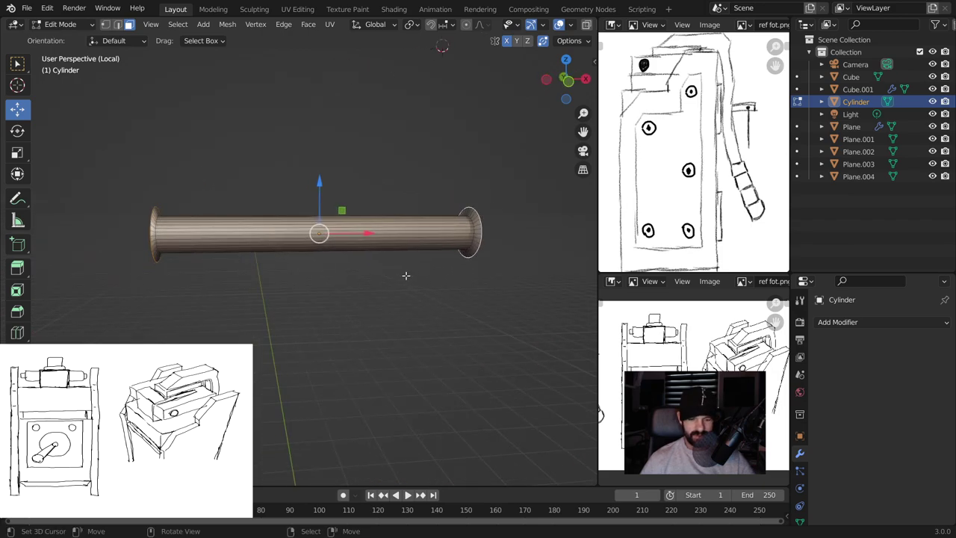
key(shift+s)
click(405, 348)
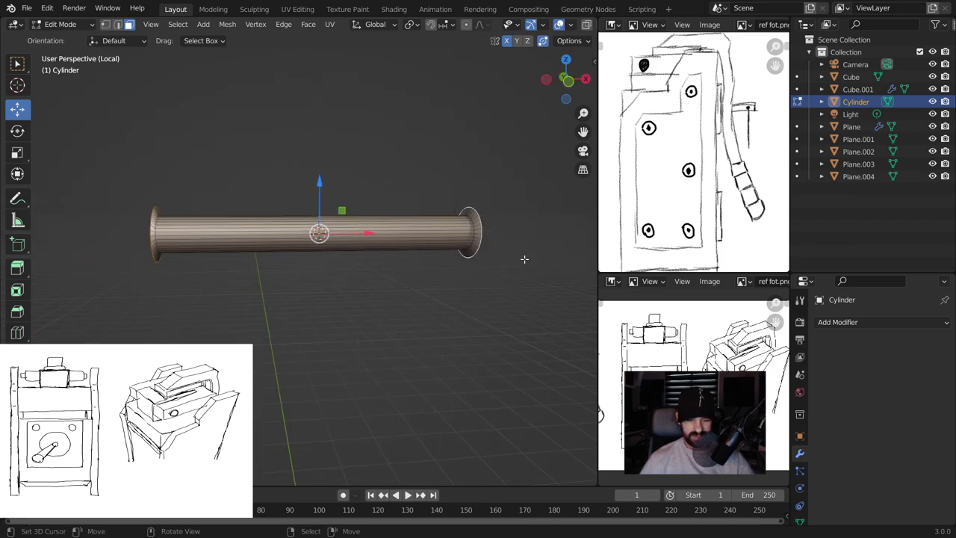
key(s)
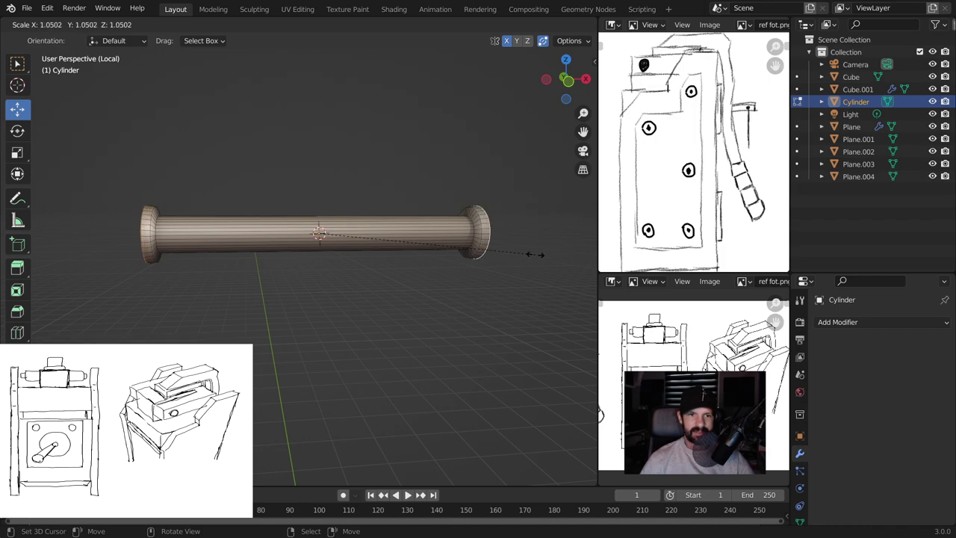
click(538, 254)
Inset the end cap faces and rescale the insets into rounded knob caps
middle_drag(537, 254, 436, 249)
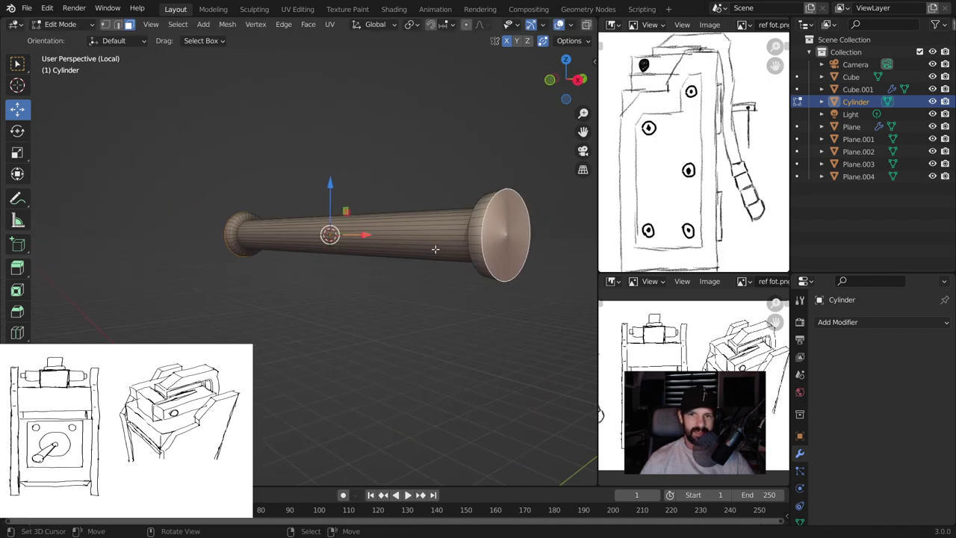
key(i)
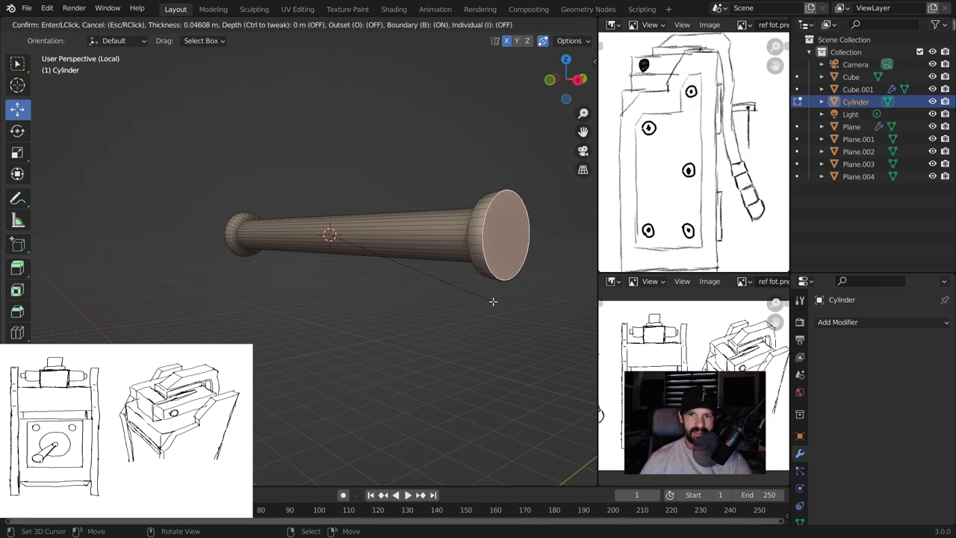
click(466, 260)
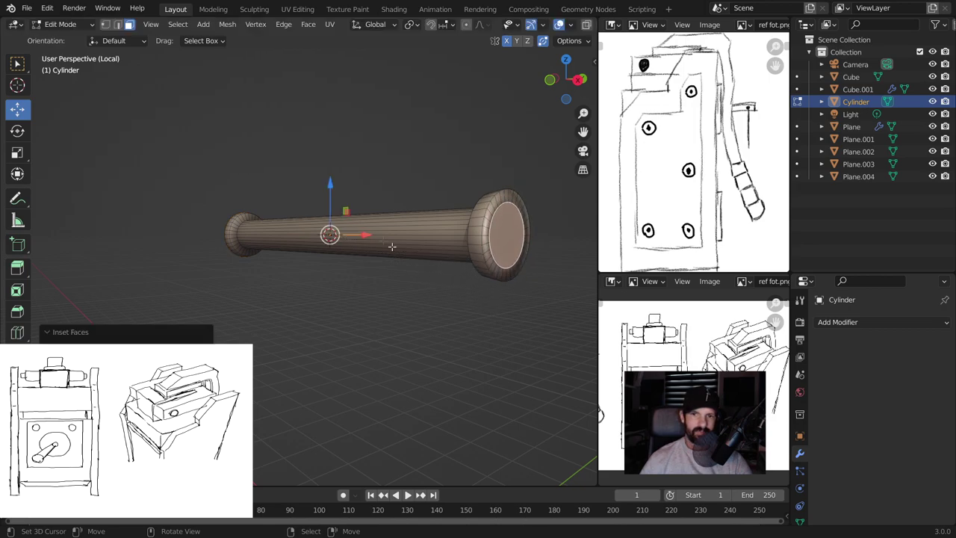
middle_drag(466, 260, 422, 253)
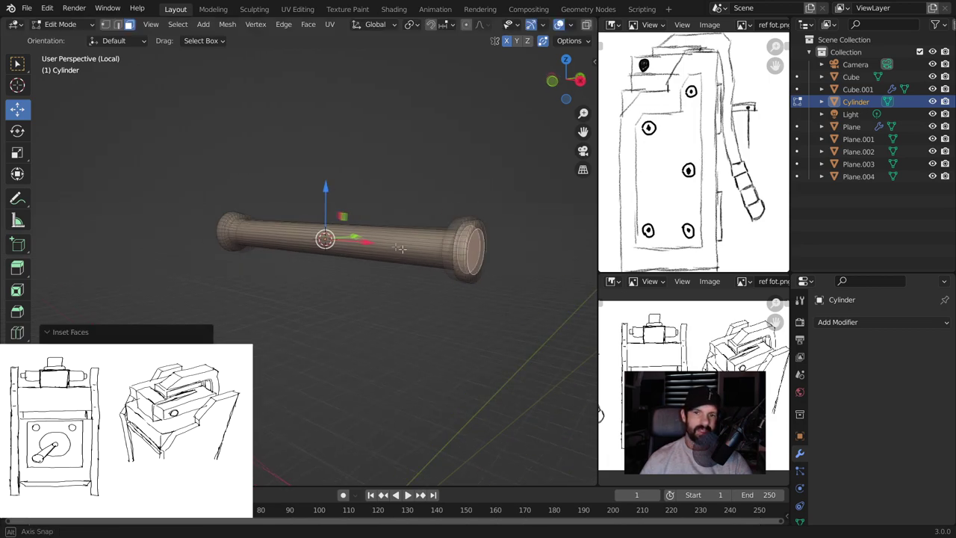
key(s)
click(455, 248)
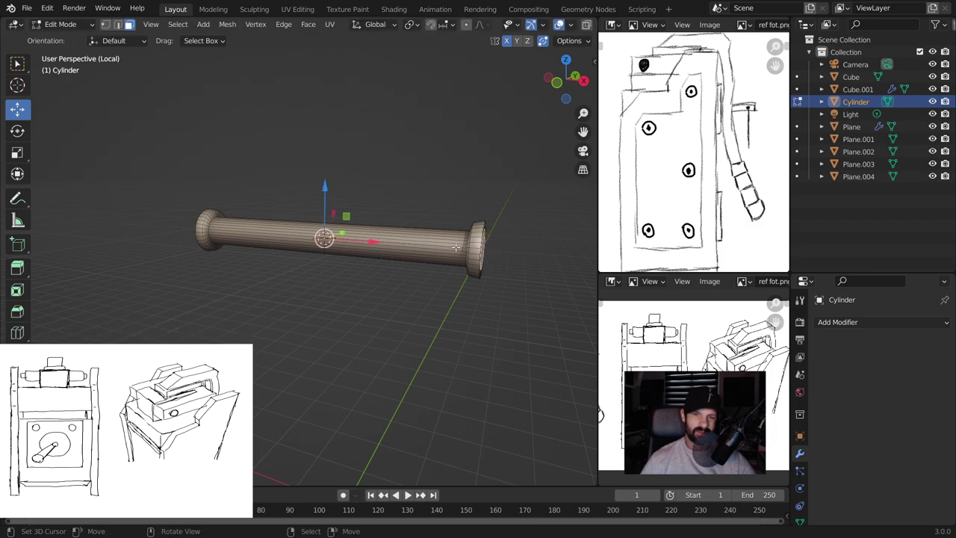
key(s)
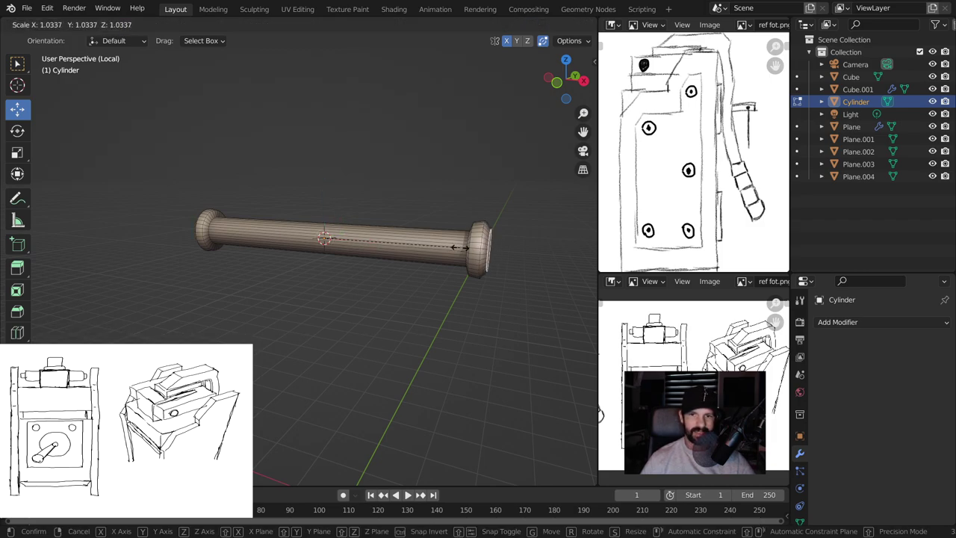
click(458, 248)
middle_drag(458, 247, 351, 263)
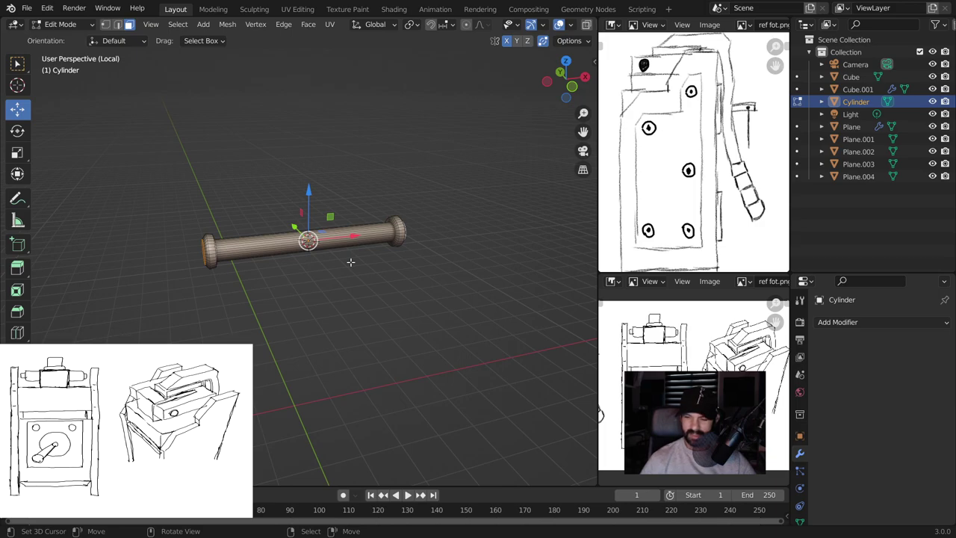
Leave Local view and Edit Mode to see the knobbed rod on the cabinet
key(KP_Divide)
key(Tab)
scroll(353, 261, down, 4)
middle_drag(352, 262, 416, 287)
scroll(355, 261, up, 2)
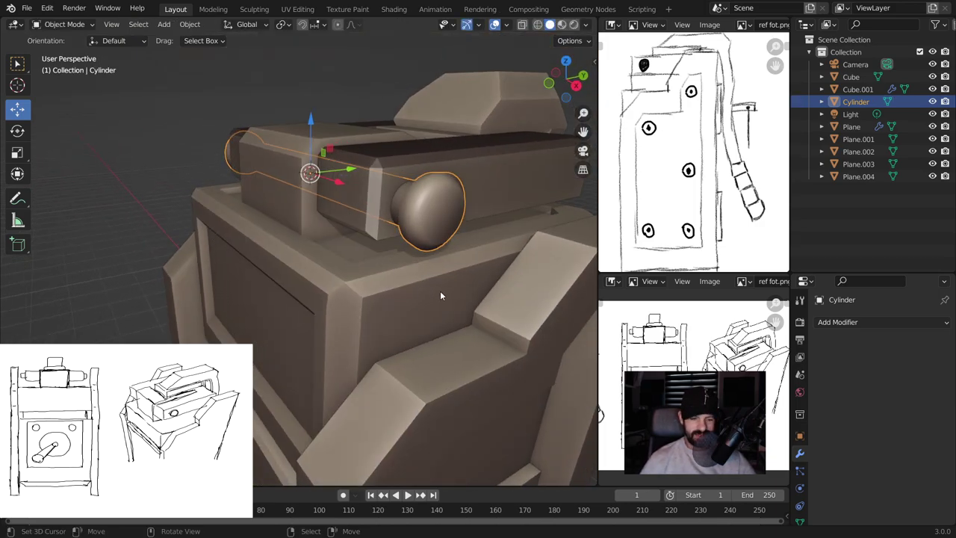
Snap the 3D cursor to the axle cylinder and scale the axle slightly smaller
key(shift+s)
click(436, 366)
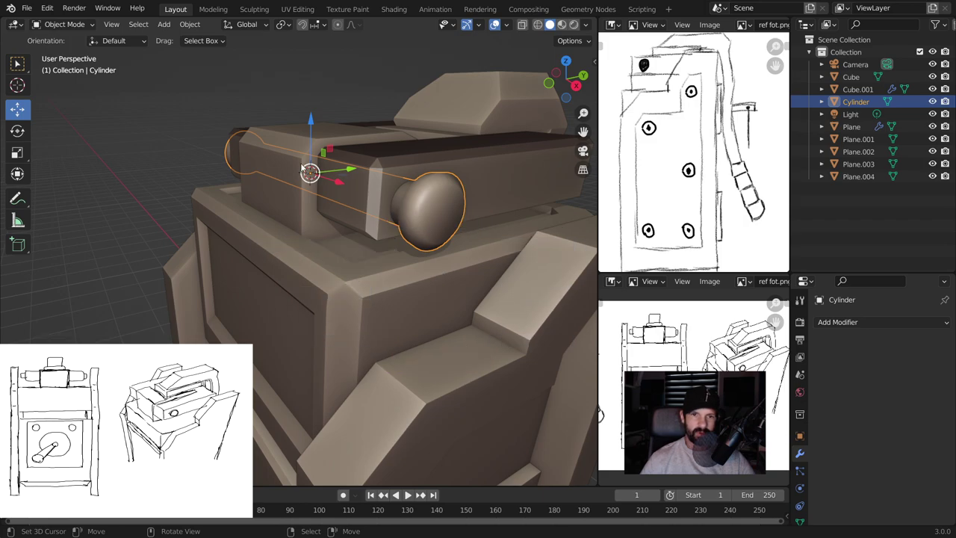
key(s)
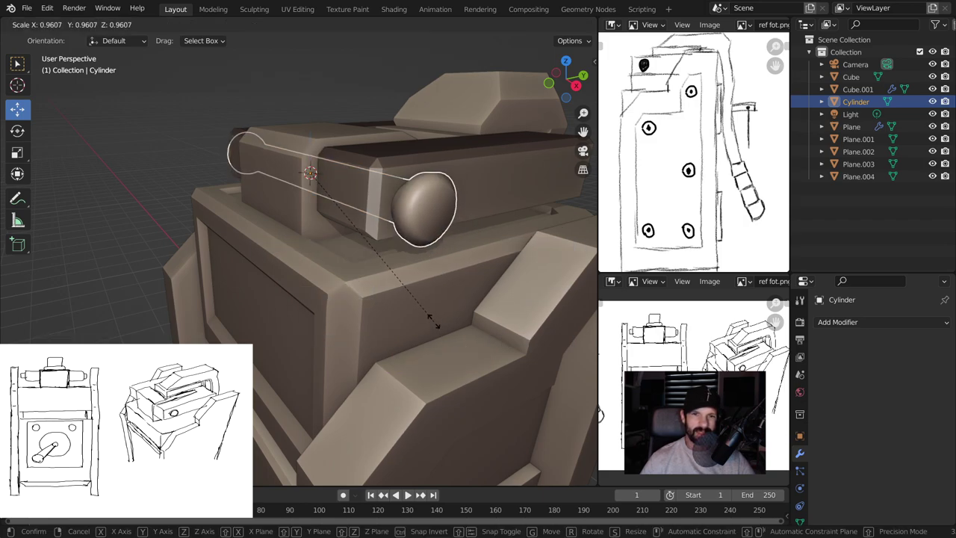
click(433, 320)
mouse_move(434, 320)
middle_down()
mouse_move(442, 238)
mouse_move(426, 225)
mouse_move(513, 174)
mouse_move(354, 158)
mouse_move(322, 238)
mouse_move(292, 253)
mouse_move(274, 235)
middle_up()
scroll(354, 157, up, 5)
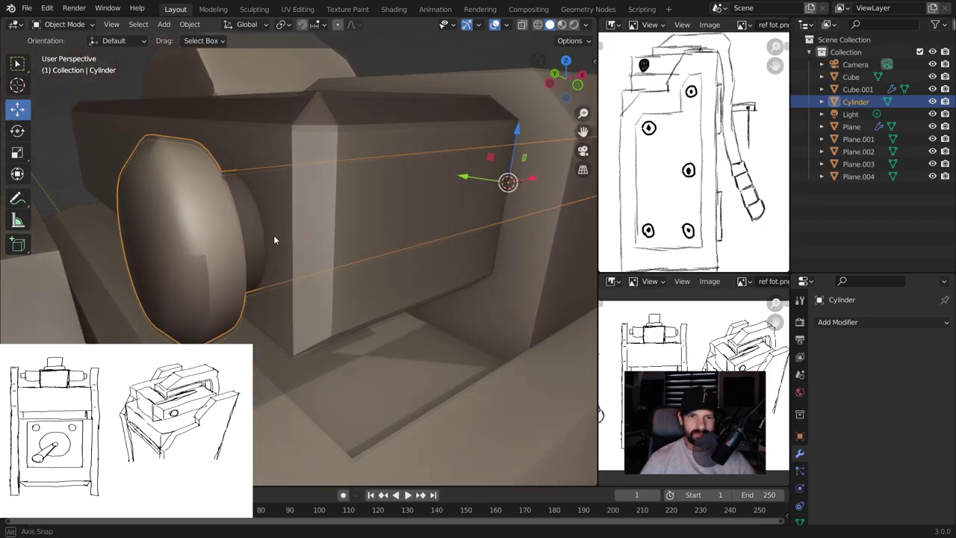
middle_drag(307, 313, 517, 369)
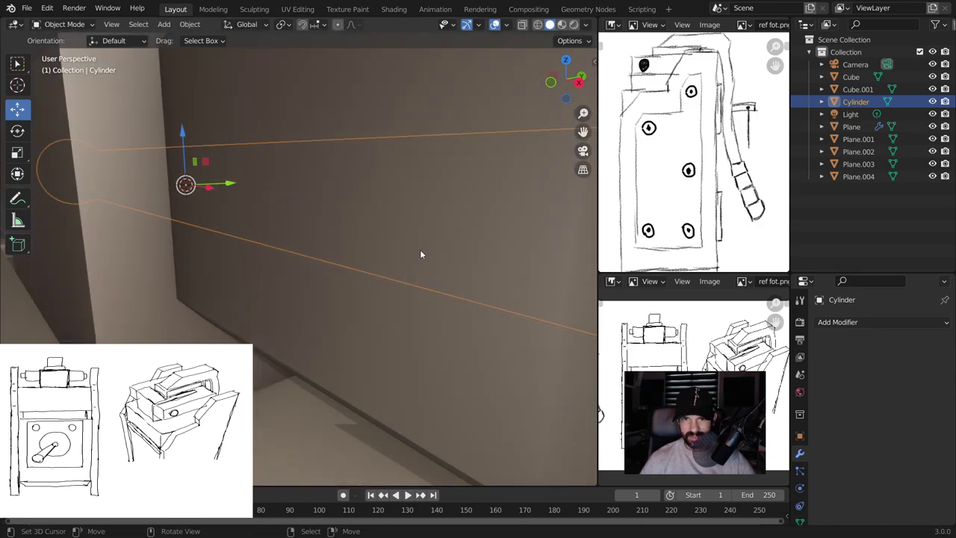
Shorten the axle cylinder by scaling it along the X axis
click(423, 249)
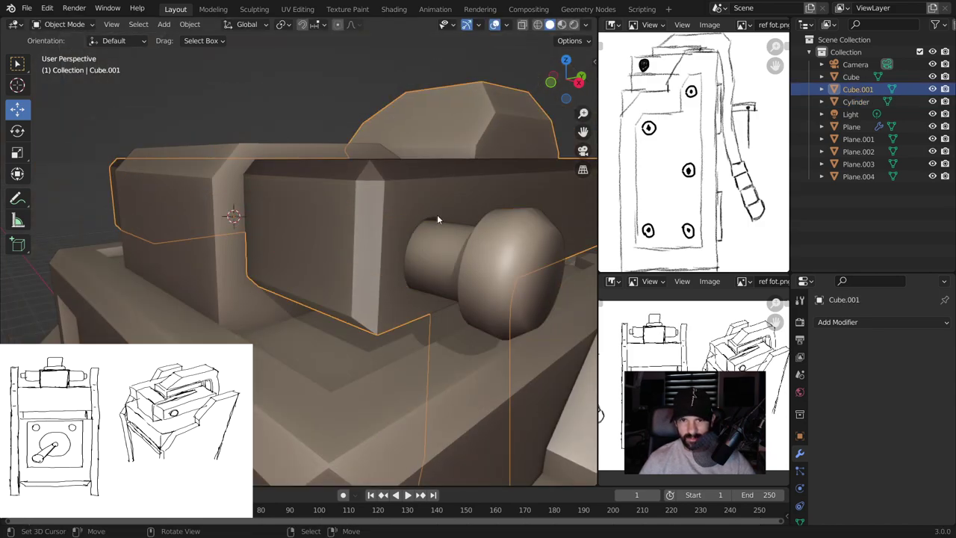
click(470, 282)
scroll(466, 288, down, 3)
mouse_move(458, 280)
middle_down()
mouse_move(451, 267)
mouse_move(421, 278)
middle_up()
key(s)
key(x)
click(464, 253)
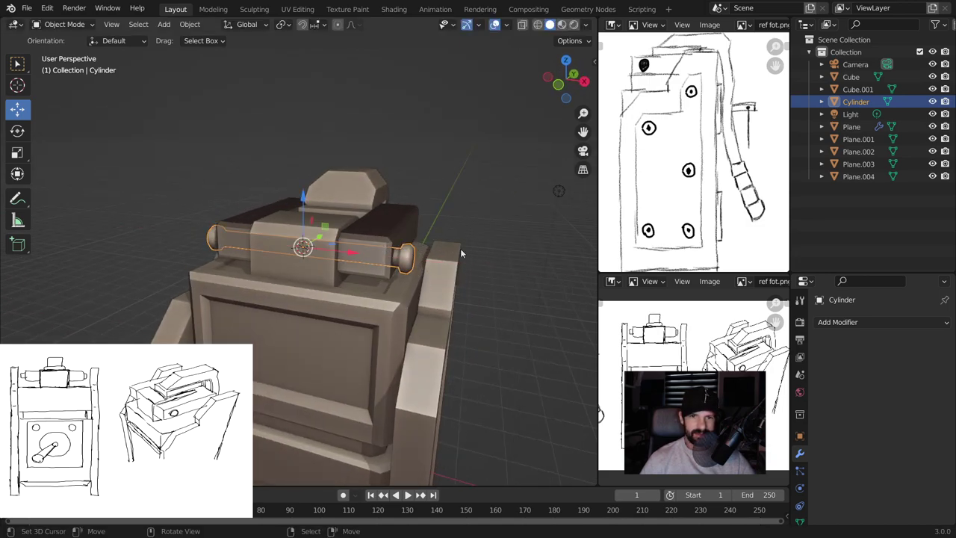
Nudge the axle about 0.057 m sideways so its knob sits against the bracket
key(g)
key(shift+z)
click(338, 248)
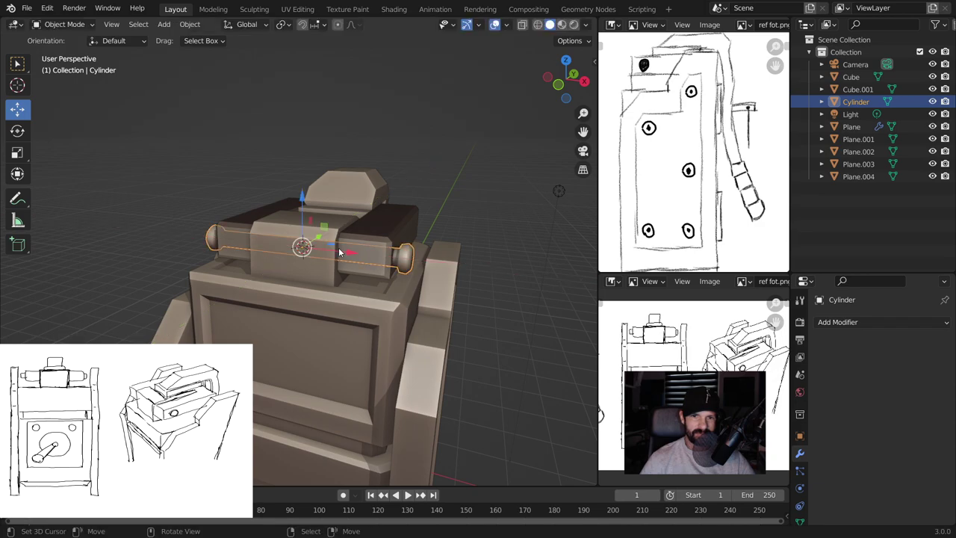
key(g)
key(shift+z)
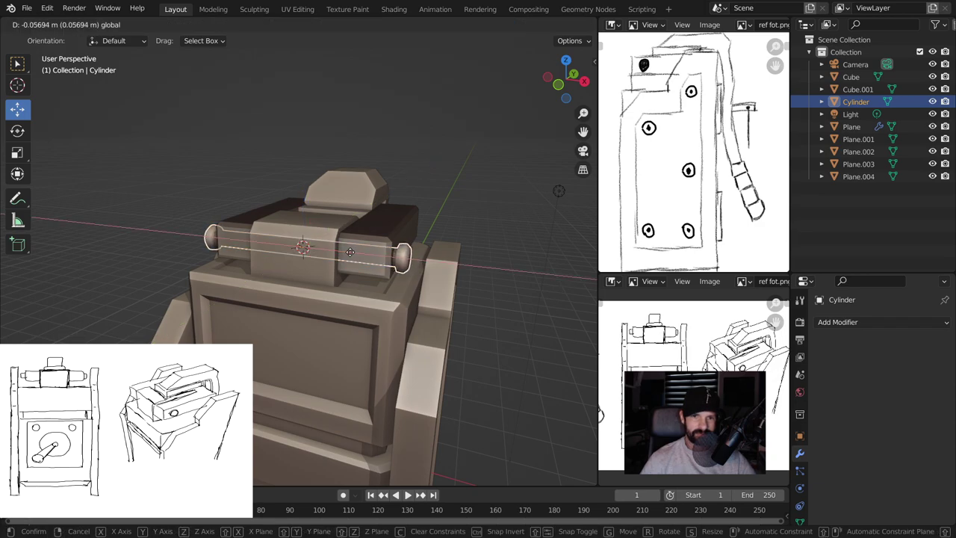
click(361, 258)
click(487, 384)
middle_drag(487, 384, 301, 259)
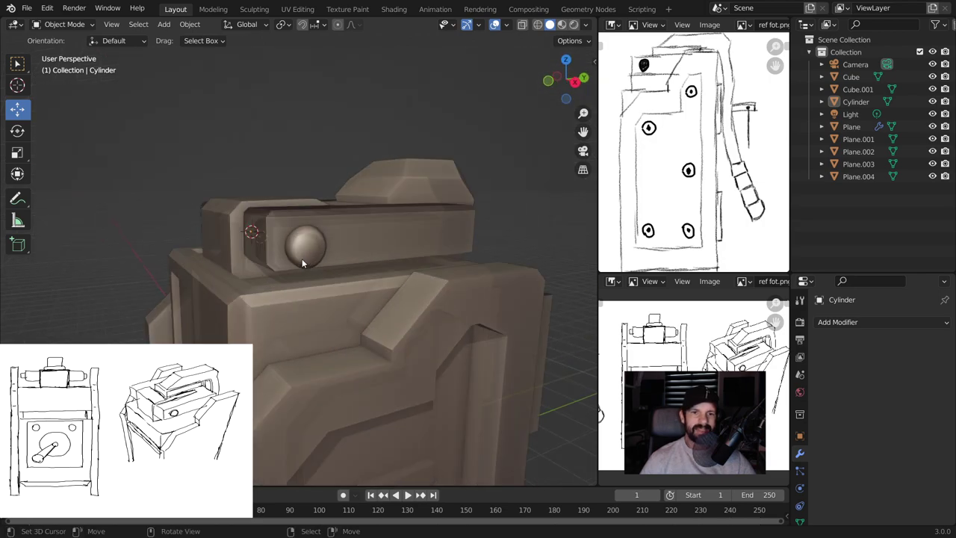
scroll(302, 259, up, 2)
click(302, 258)
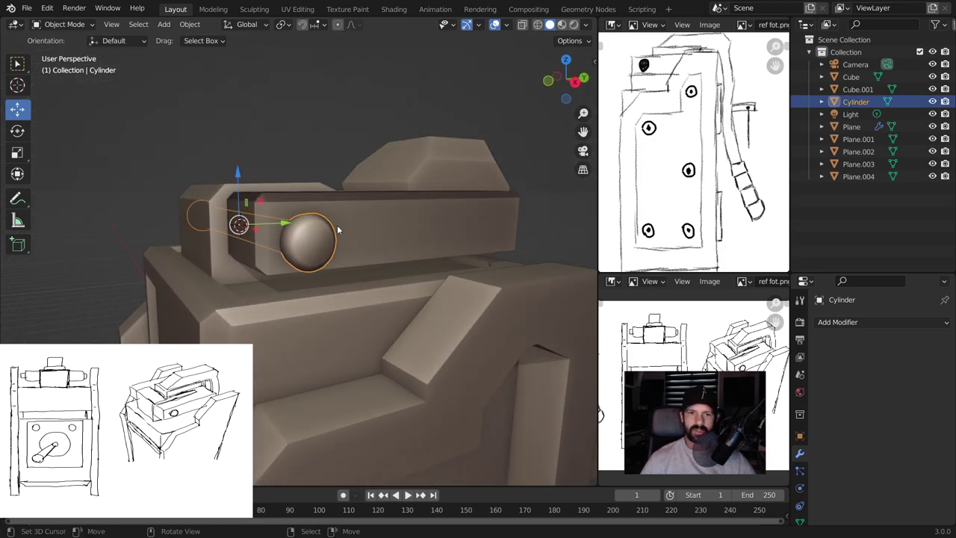
click(802, 472)
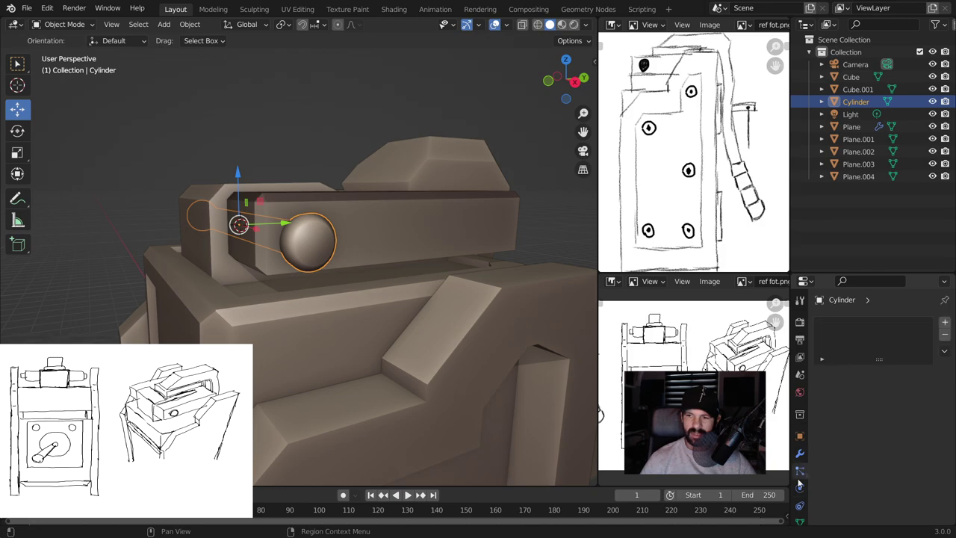
Tick Auto Smooth at 30° in the cylinder's Object Data Normals panel
click(799, 521)
scroll(853, 441, down, 5)
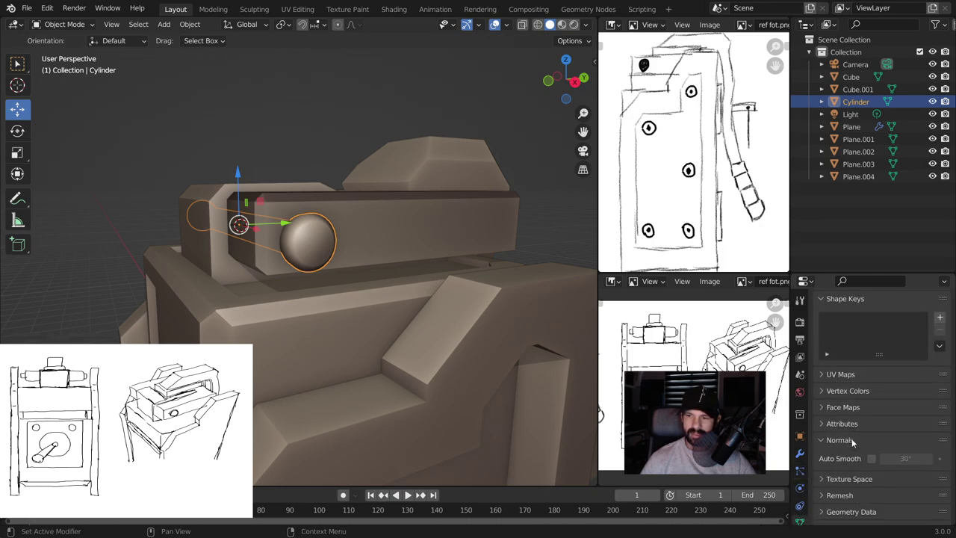
click(872, 447)
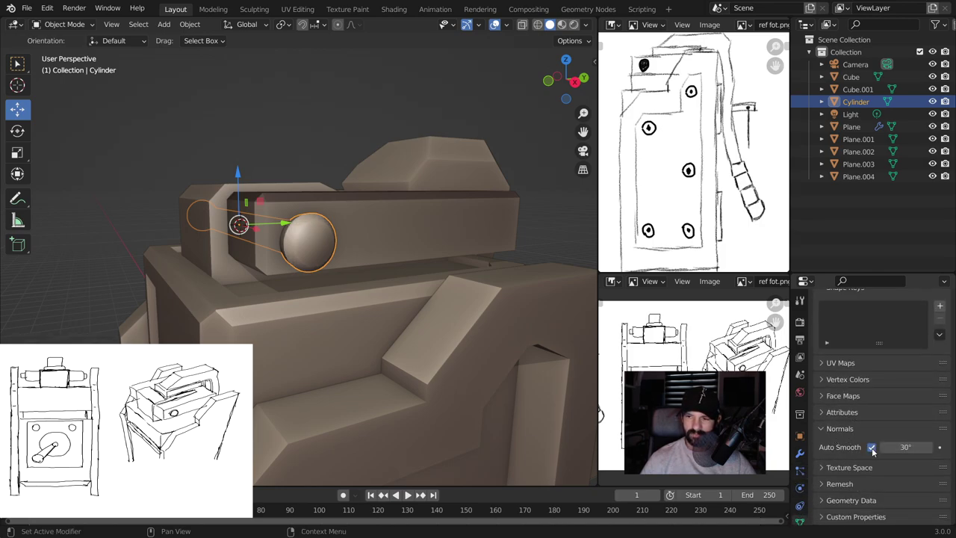
middle_drag(254, 235, 303, 246)
click(277, 139)
mouse_move(276, 139)
middle_down()
mouse_move(275, 148)
mouse_move(354, 147)
mouse_move(176, 141)
middle_up()
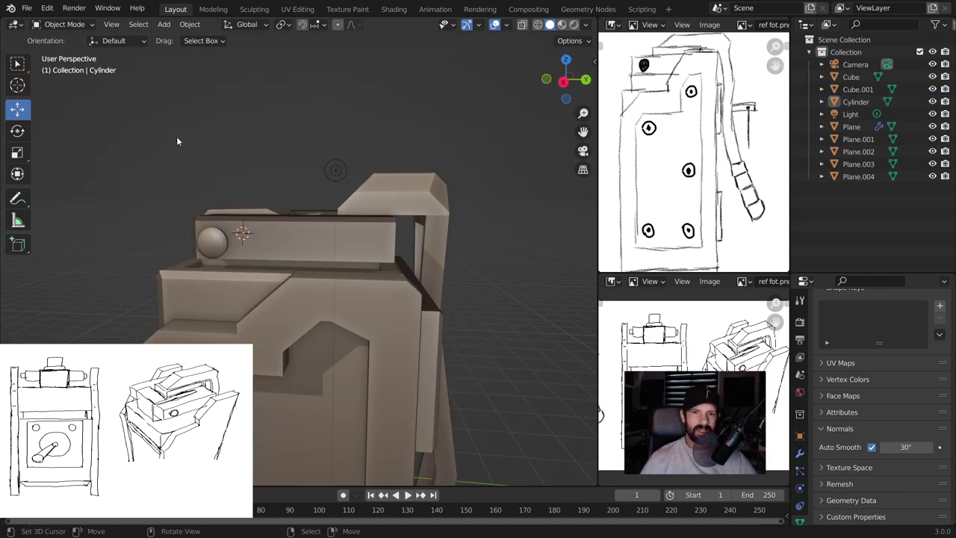
mouse_move(177, 141)
middle_down()
mouse_move(291, 227)
mouse_move(238, 220)
middle_up()
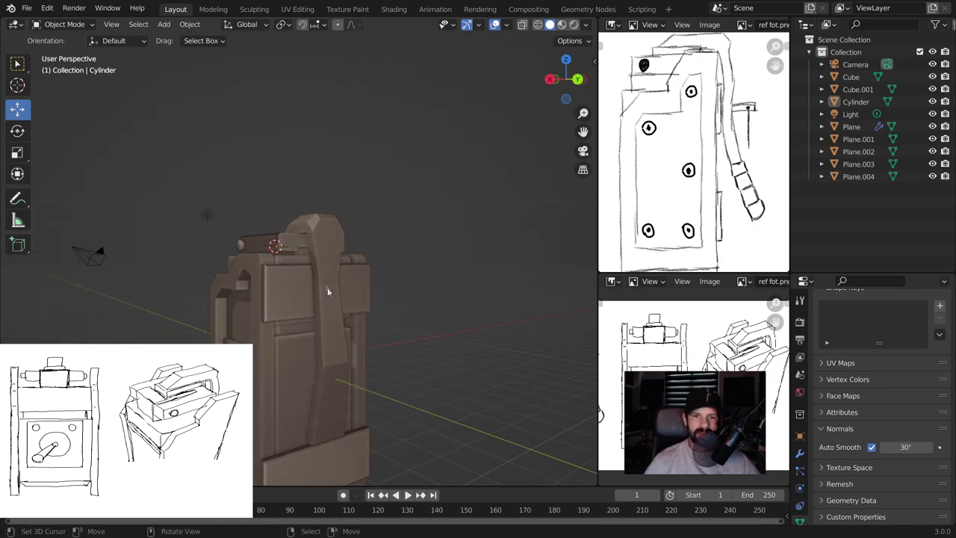
View the cabinet straight from the back and zoom in on the strap
key(ctrl+KP_1)
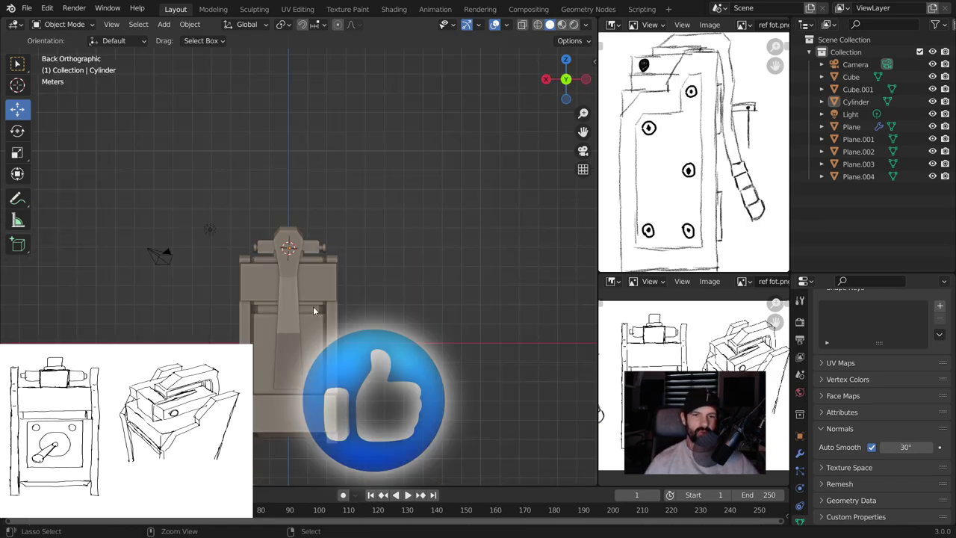
scroll(314, 309, up, 1)
scroll(314, 308, up, 2)
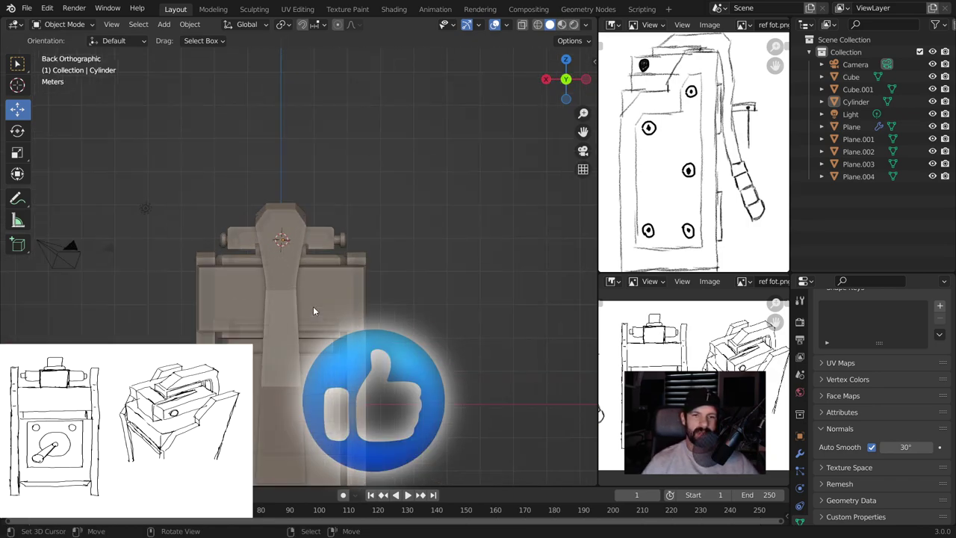
scroll(314, 306, up, 2)
scroll(369, 267, up, 2)
scroll(369, 267, up, 1)
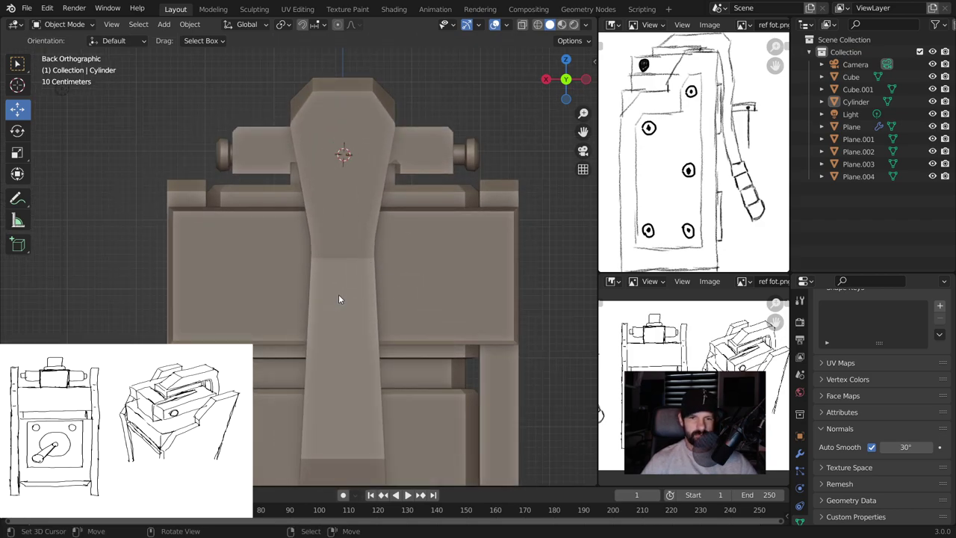
Set the 3D cursor at the back strap centre and add a 32-vertex, 1 m cylinder there
key(shift+a)
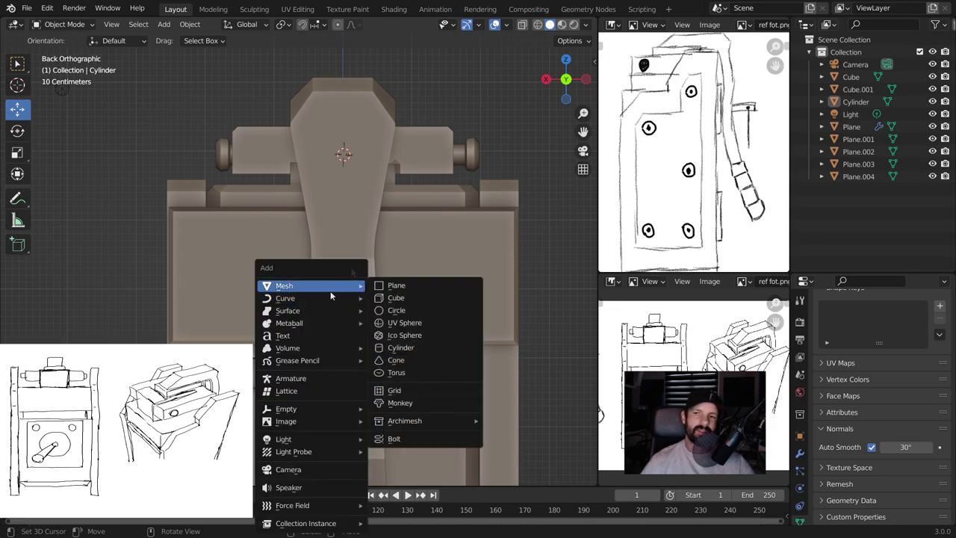
middle_drag(284, 180, 263, 173)
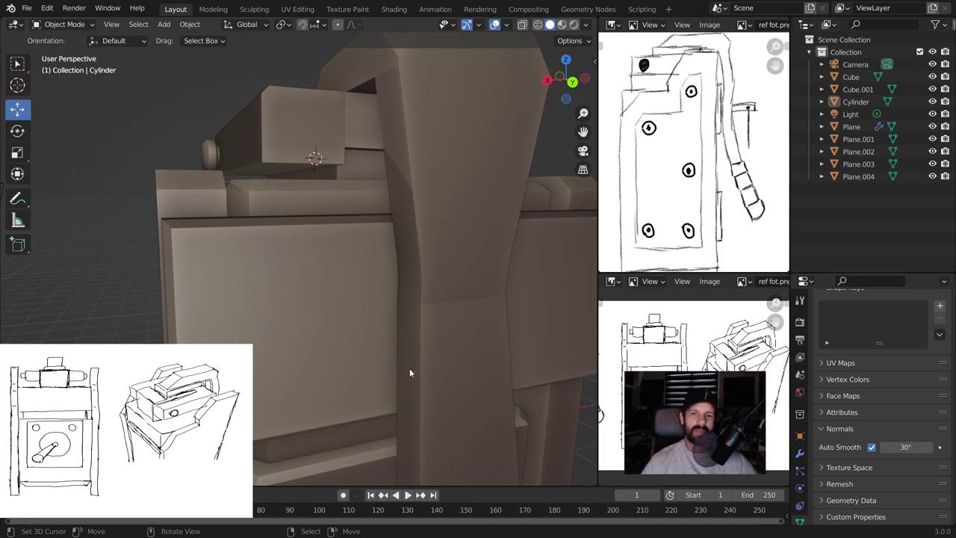
key(KP_1)
key(ctrl+KP_1)
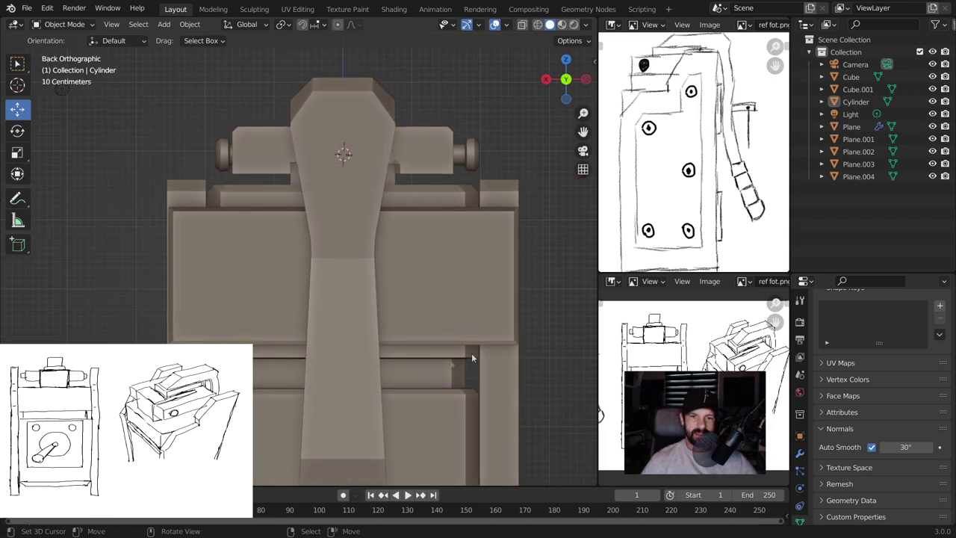
shift+right_click(344, 286)
key(shift+a)
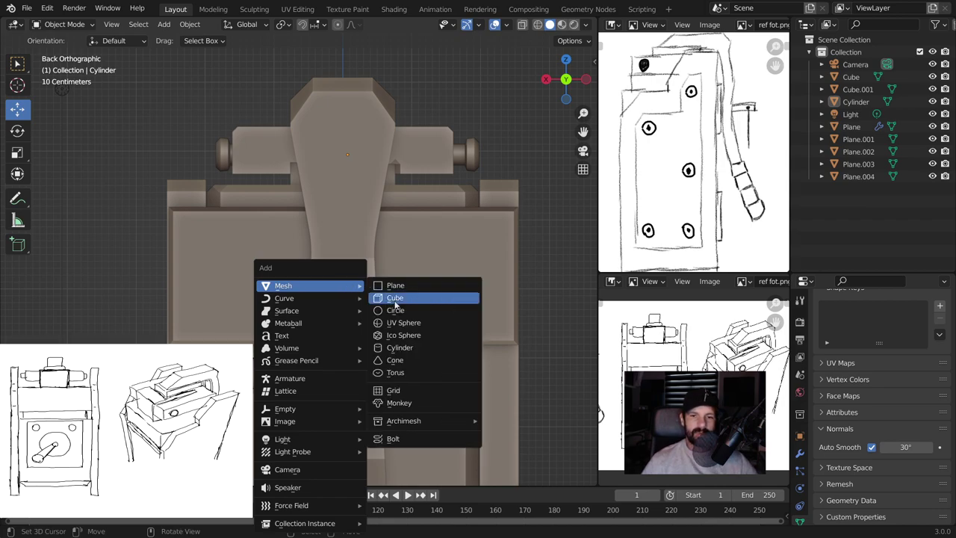
click(407, 350)
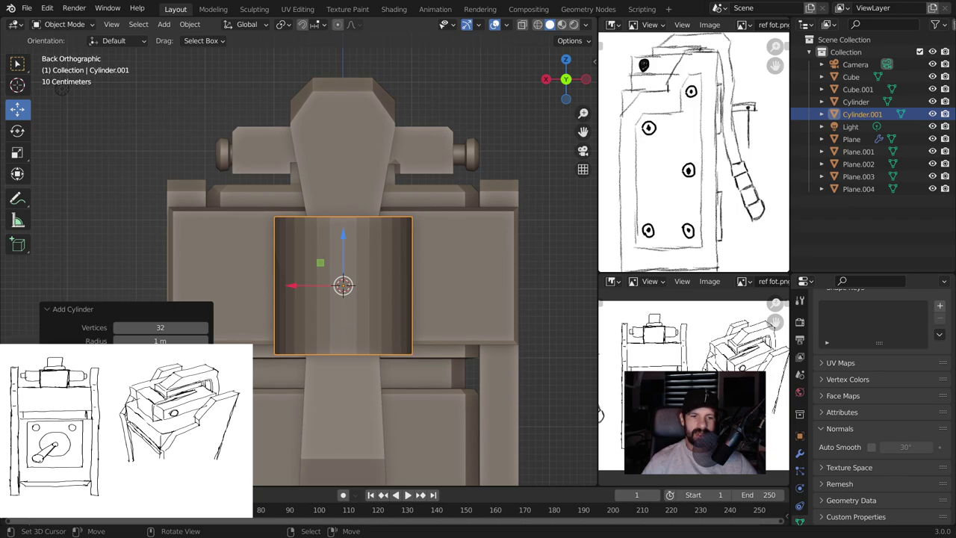
Rotate the new cylinder 90° to face backward, shrink it and lower it slightly
key(Return)
key(s)
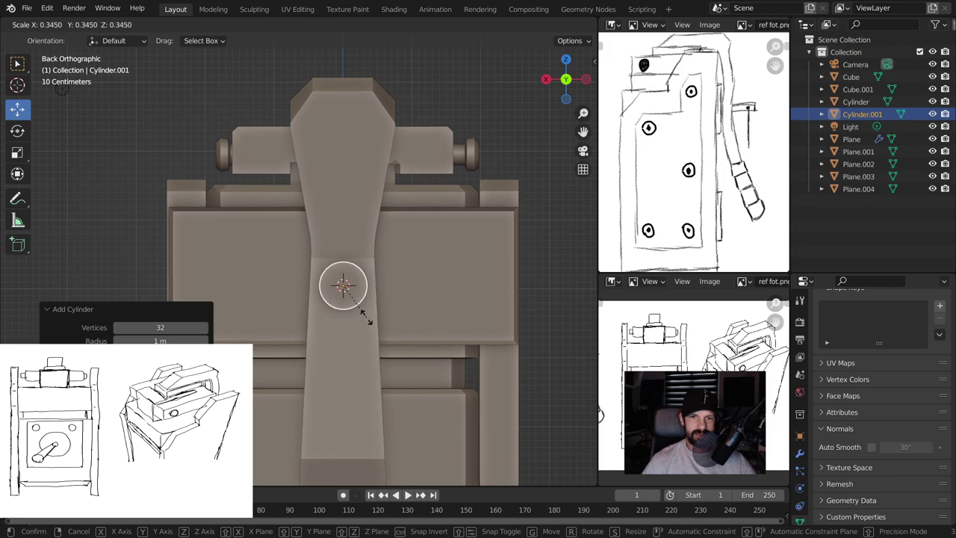
click(361, 316)
key(g)
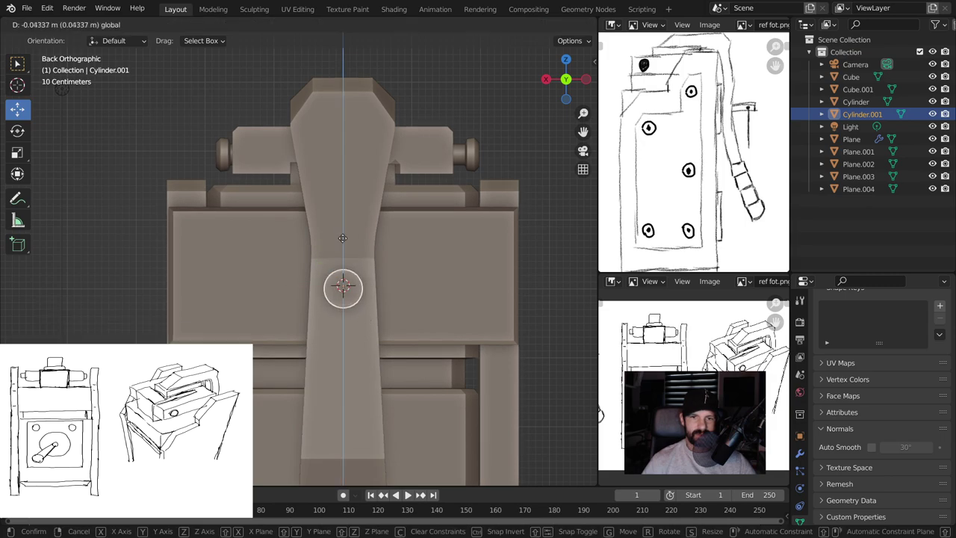
click(344, 323)
middle_drag(343, 323, 492, 320)
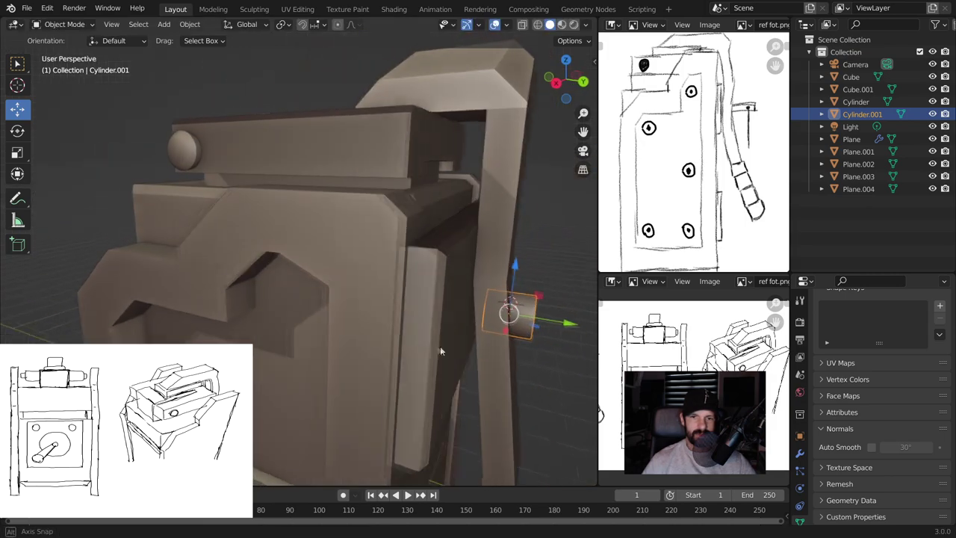
Stretch the cylinder along Y and slide it toward the cabinet
key(s)
key(z)
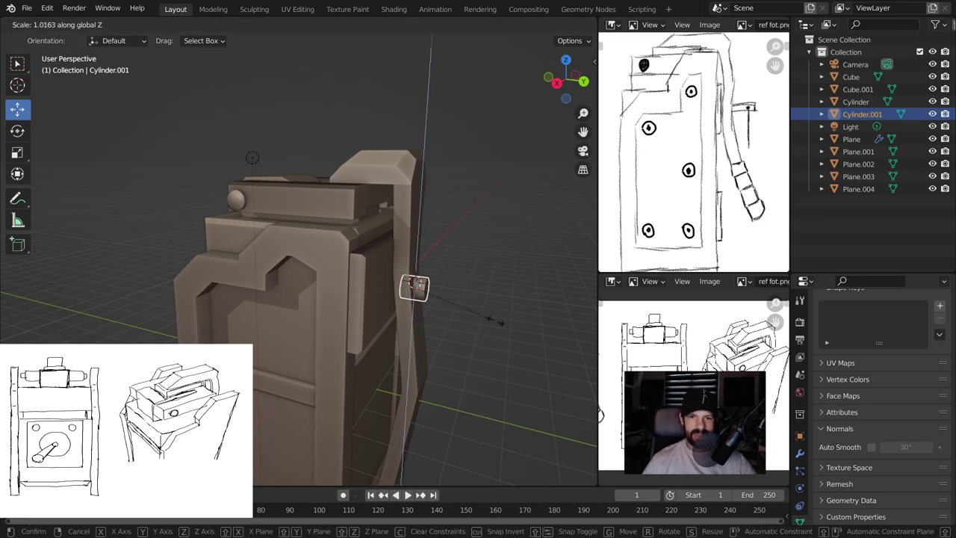
key(y)
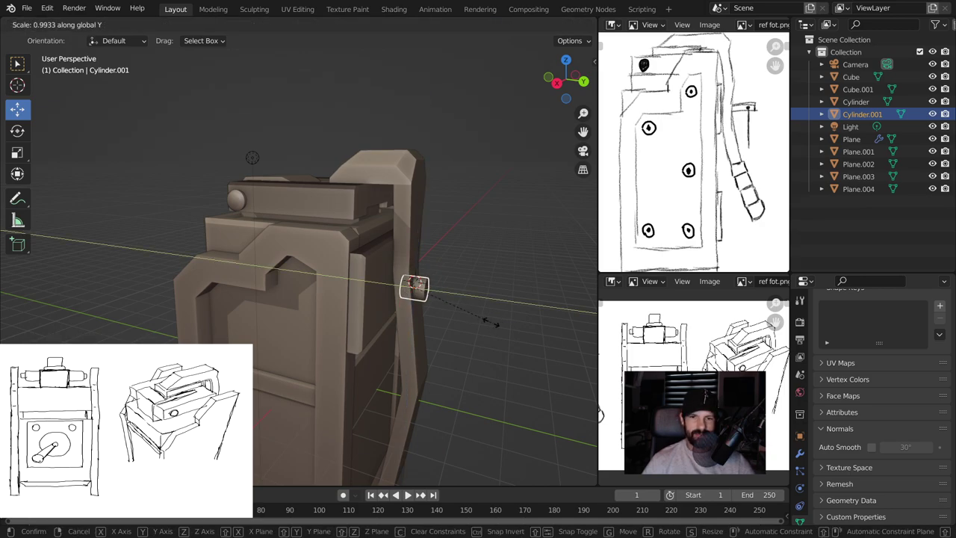
click(2, 326)
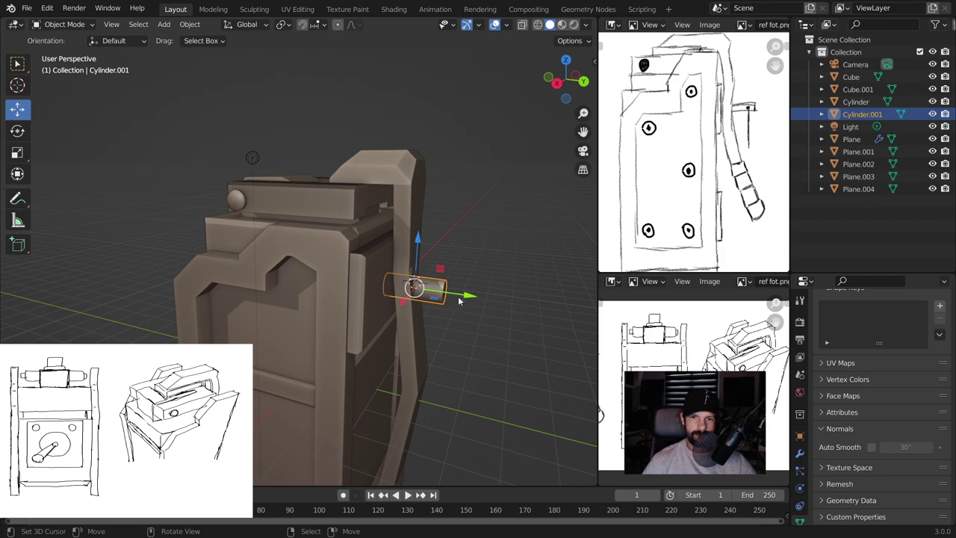
drag(459, 301, 441, 321)
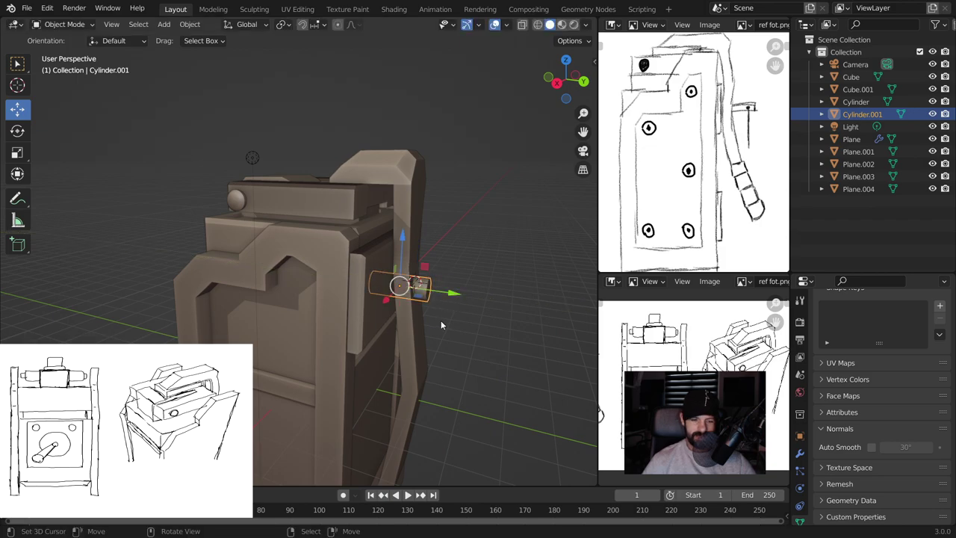
Lengthen the cylinder further along Y, about 1.8 times, into a peg jutting from the strap
key(s)
key(y)
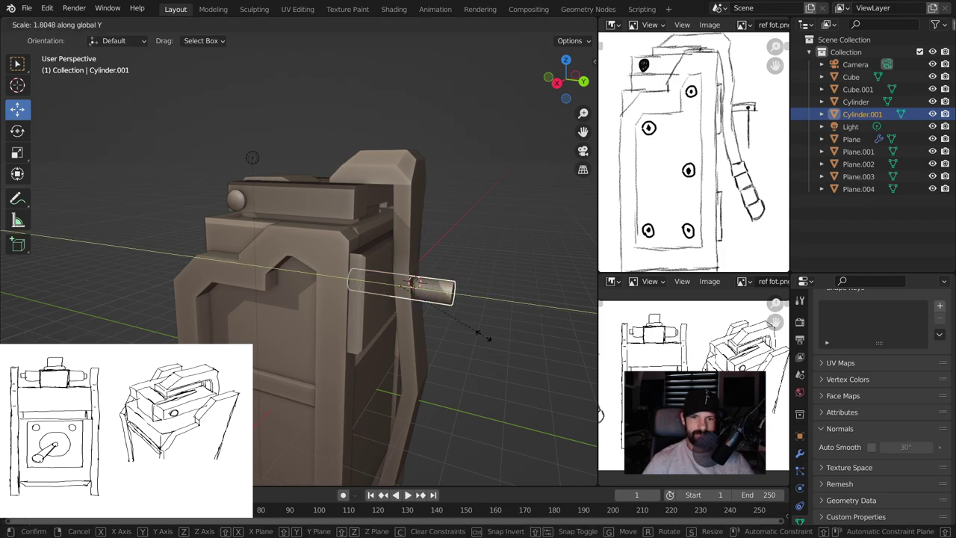
click(484, 335)
key(alt+z)
middle_drag(483, 335, 336, 336)
key(alt+z)
scroll(410, 304, up, 5)
click(409, 304)
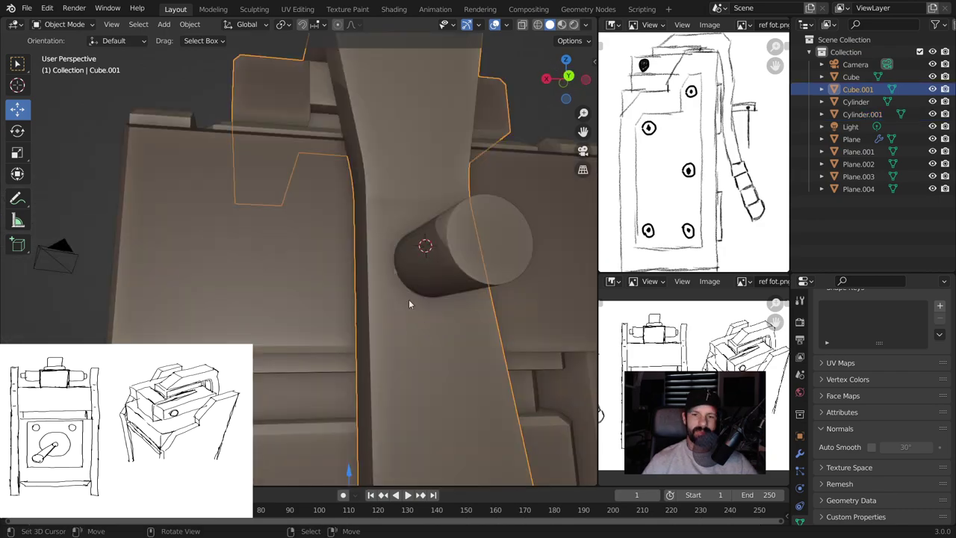
Add a Boolean Difference to Cube.001 with Cylinder.001 as cutter and apply it
click(799, 453)
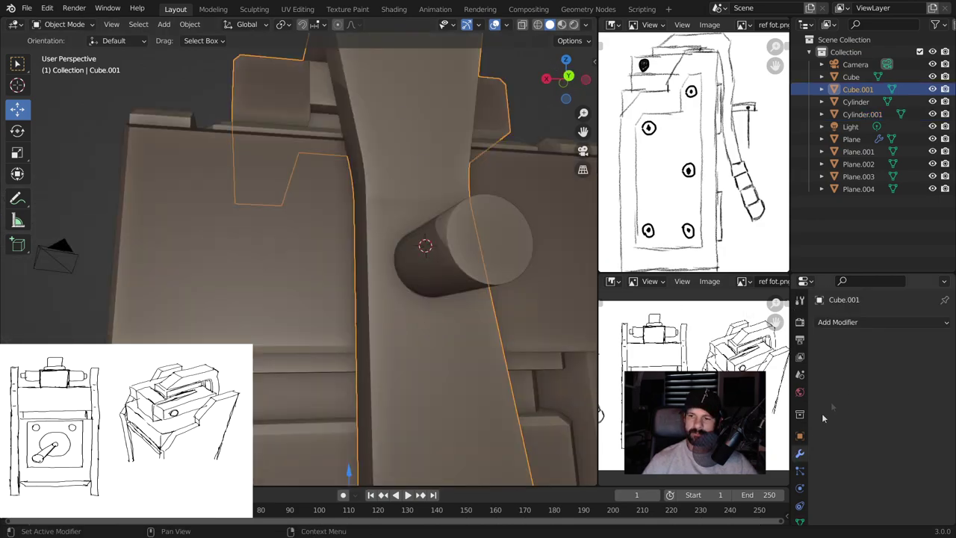
click(865, 325)
click(714, 83)
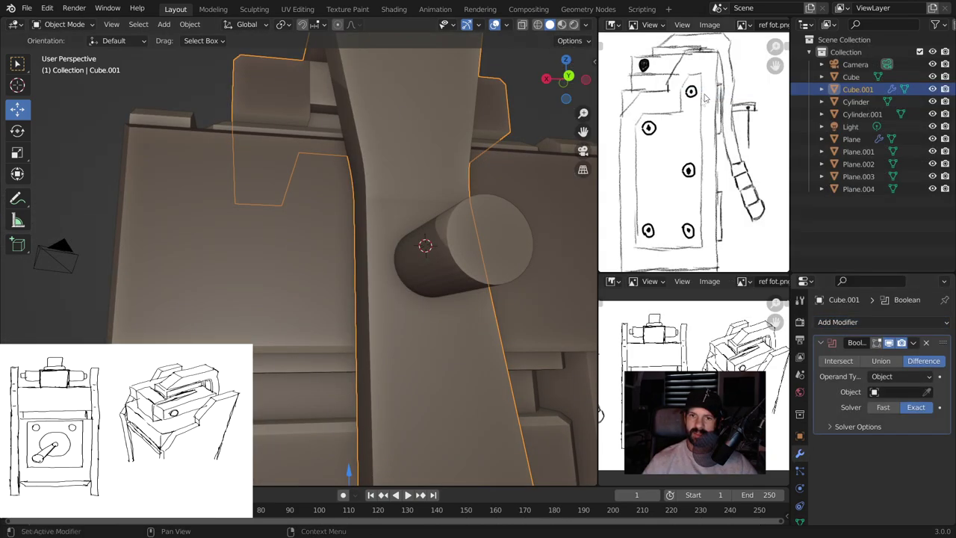
click(927, 392)
click(422, 296)
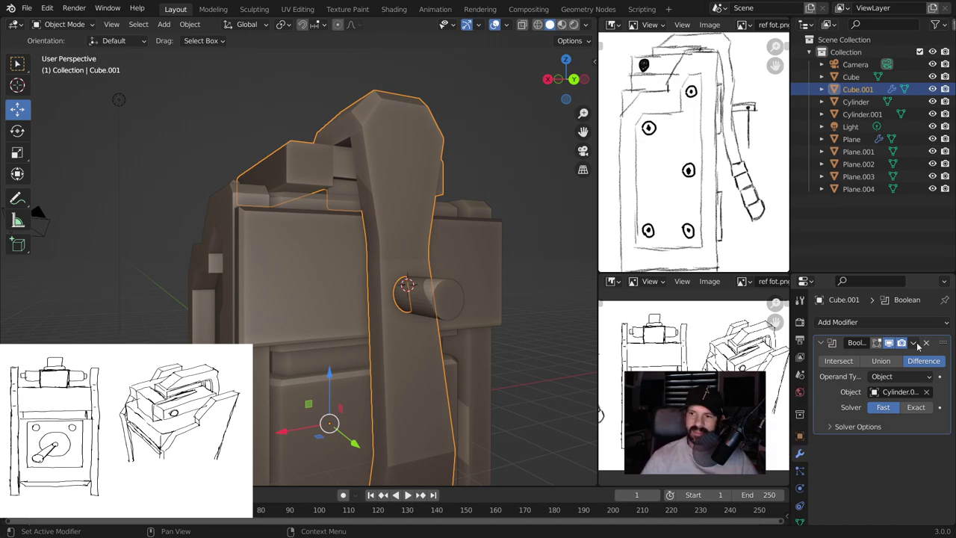
click(913, 342)
click(879, 360)
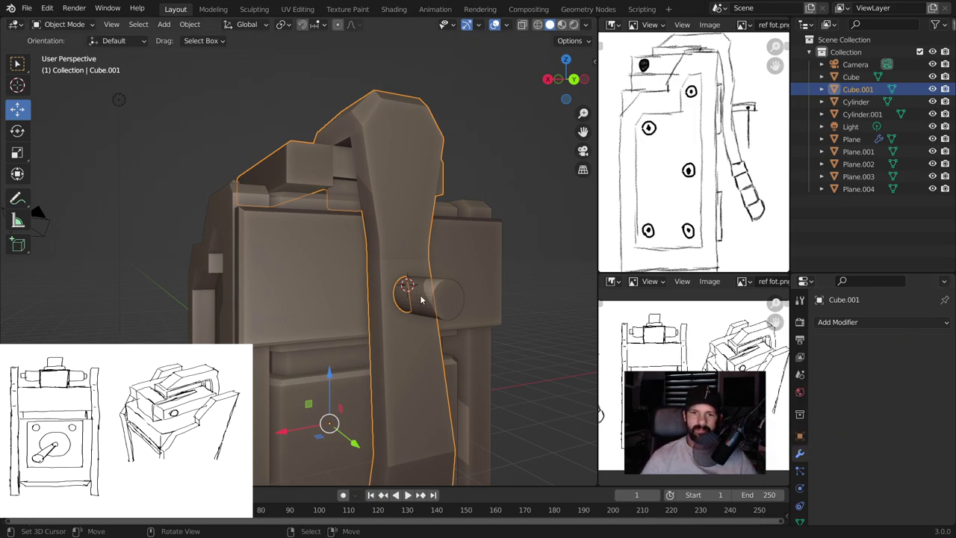
click(420, 300)
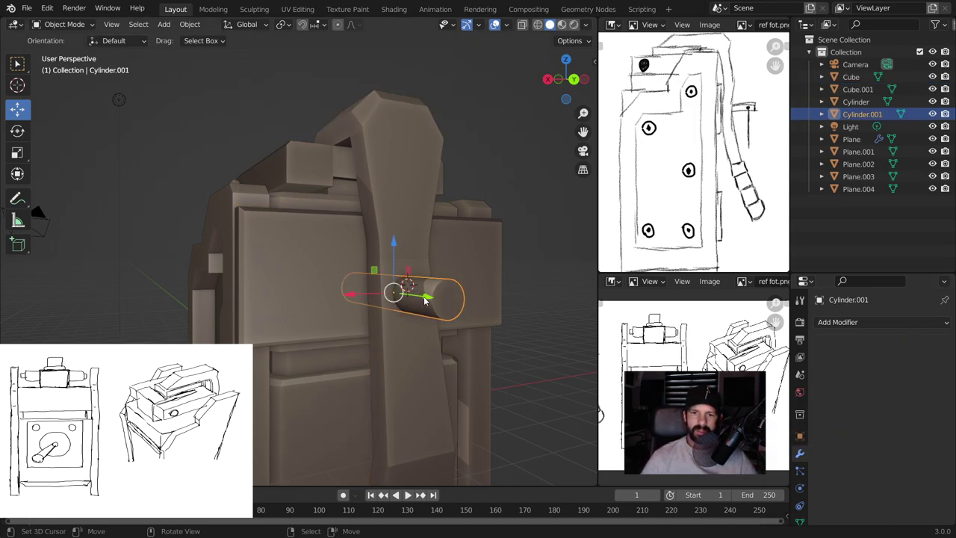
click(330, 287)
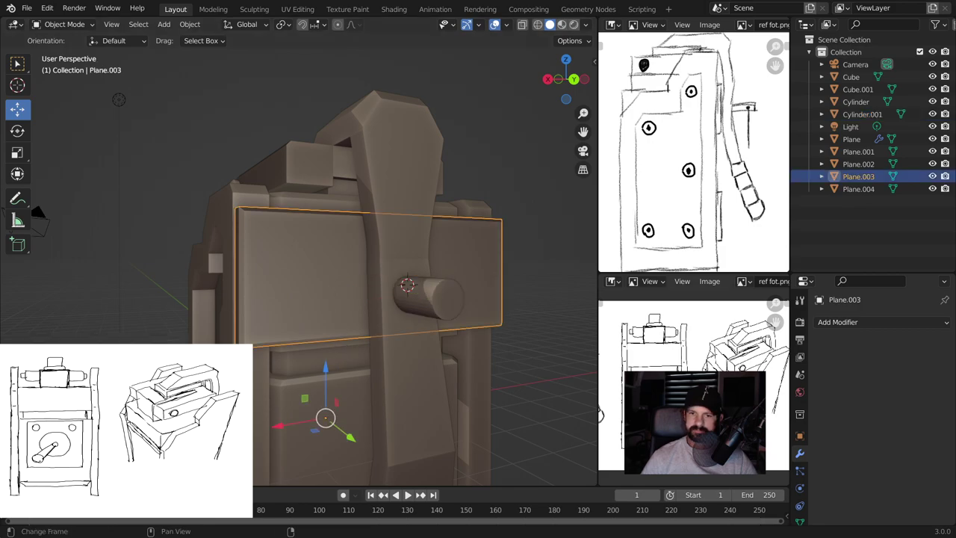
Cut Cylinder.001's hole into Plane.003 with an applied Fast-solver Boolean Difference
click(839, 322)
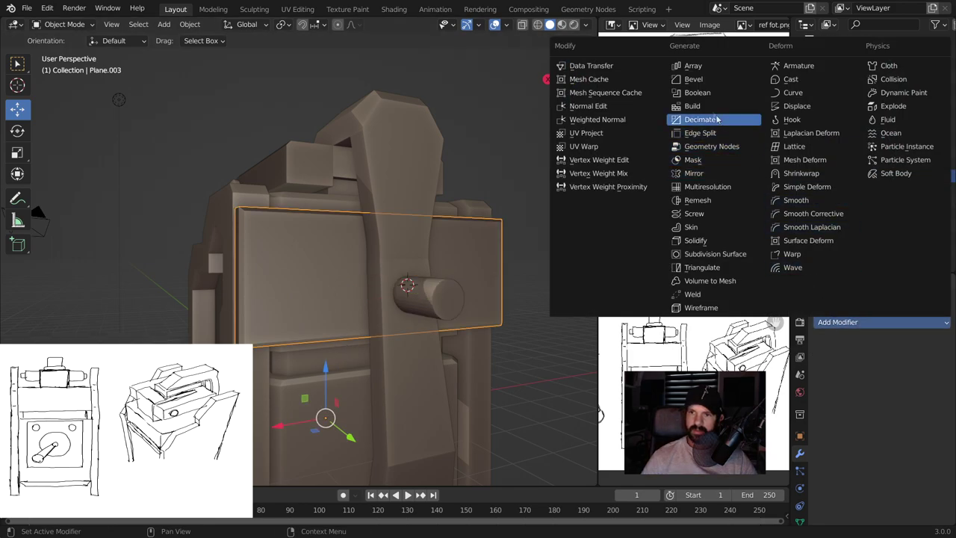
click(699, 92)
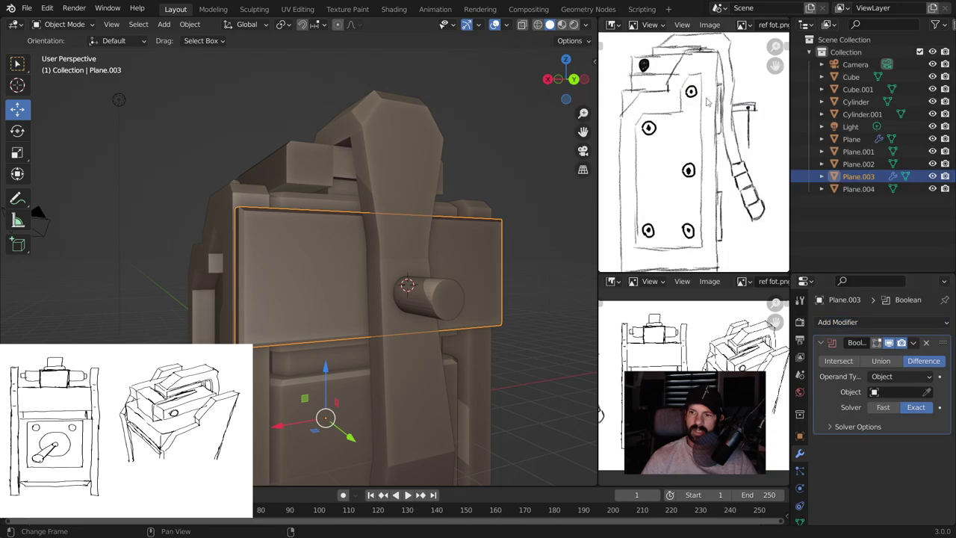
click(927, 391)
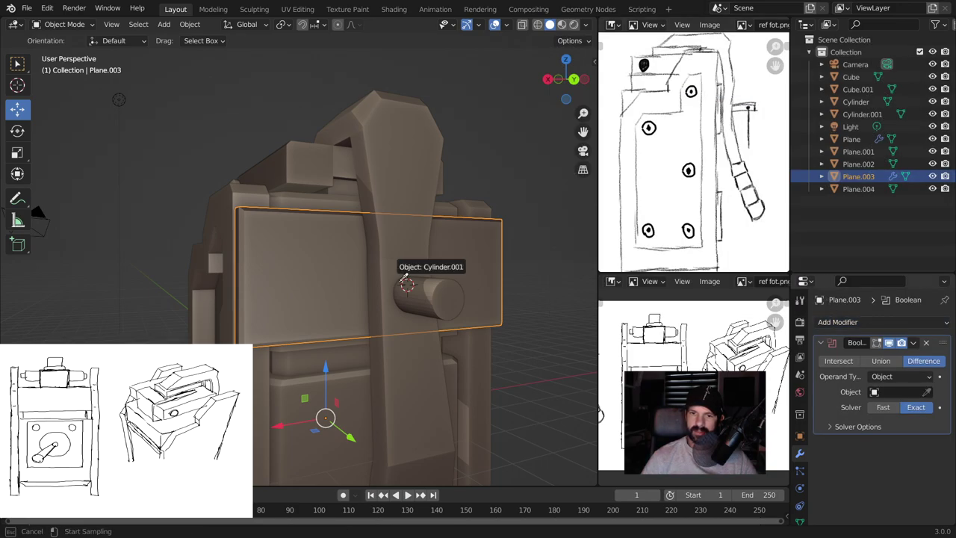
click(433, 290)
click(883, 408)
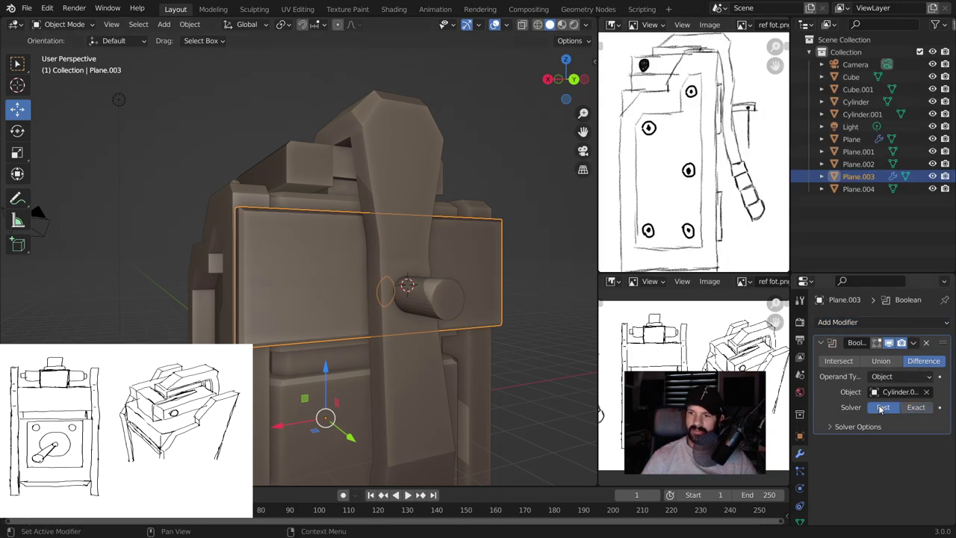
click(916, 343)
click(865, 357)
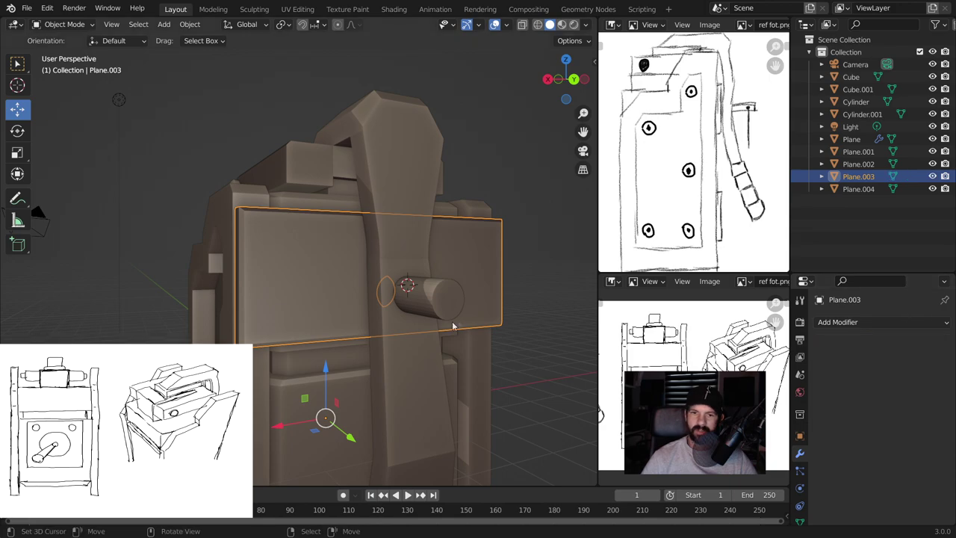
click(442, 313)
Scale Cylinder.001 down about its own centre and isolate it in Local View
key(shift+s)
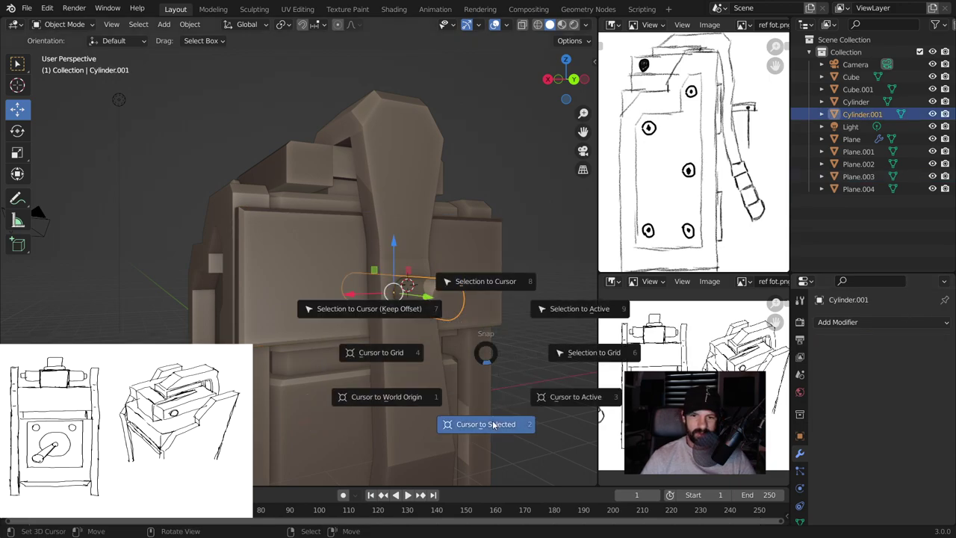
click(481, 420)
key(s)
click(477, 394)
mouse_move(476, 392)
middle_down()
mouse_move(449, 357)
mouse_move(448, 301)
middle_up()
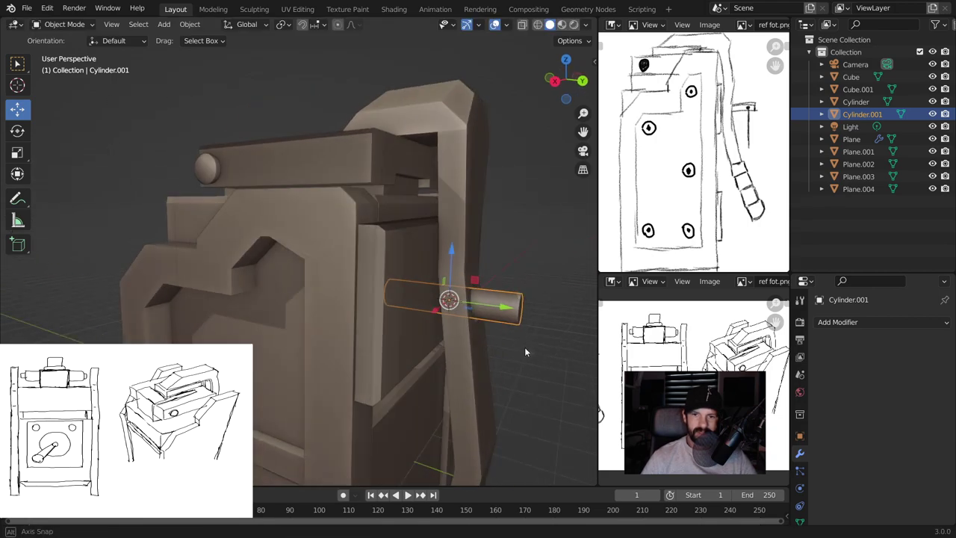
key(KP_Divide)
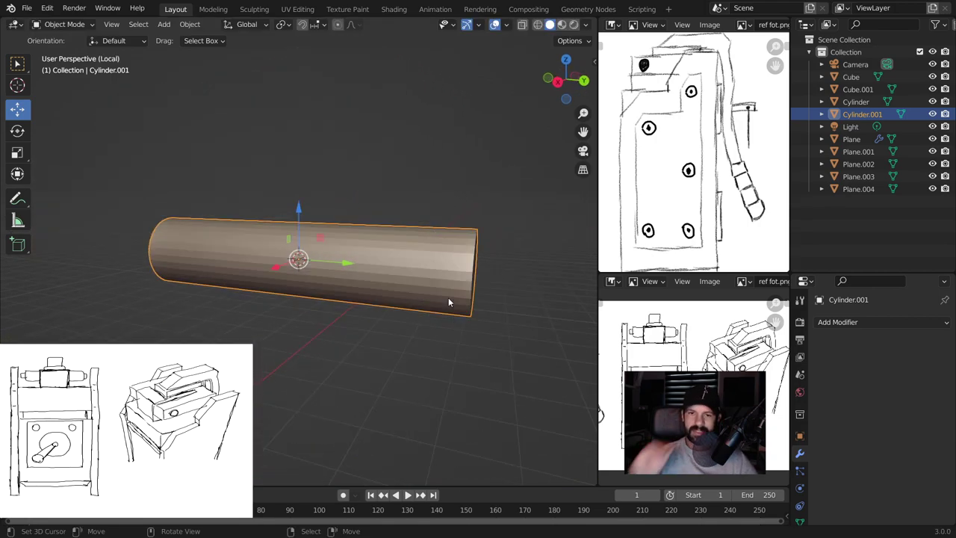
click(859, 322)
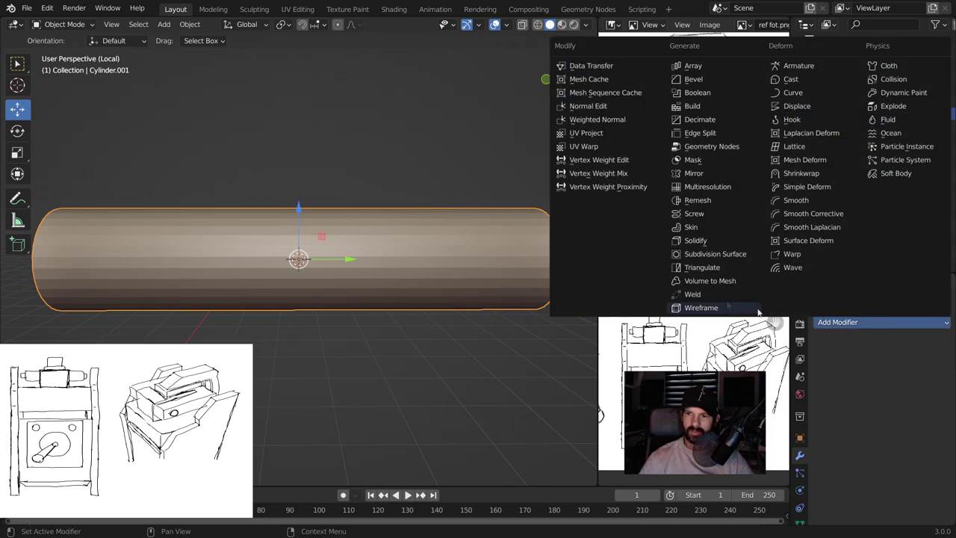
Add a Subdivision Surface modifier and a loop cut near the cylinder's right end
click(717, 256)
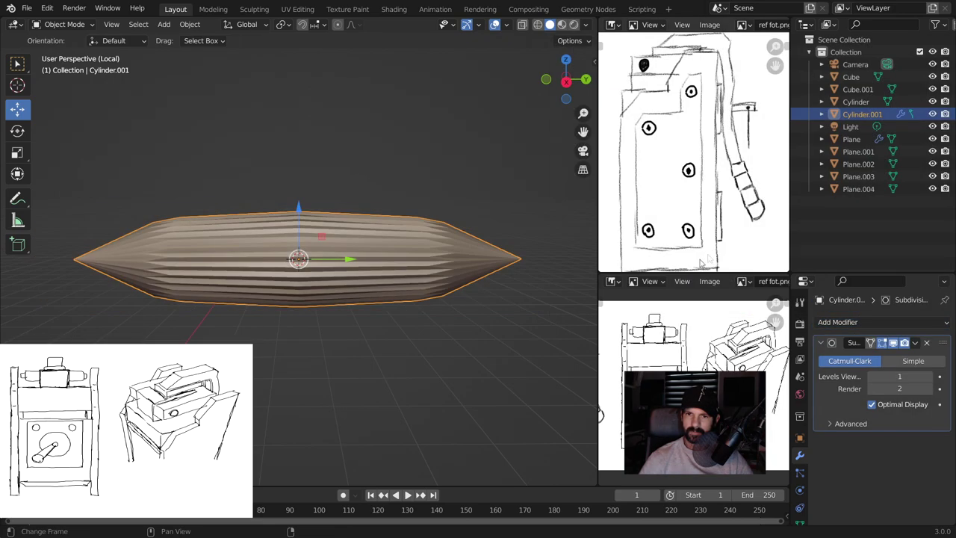
shift+middle_drag(470, 295, 376, 299)
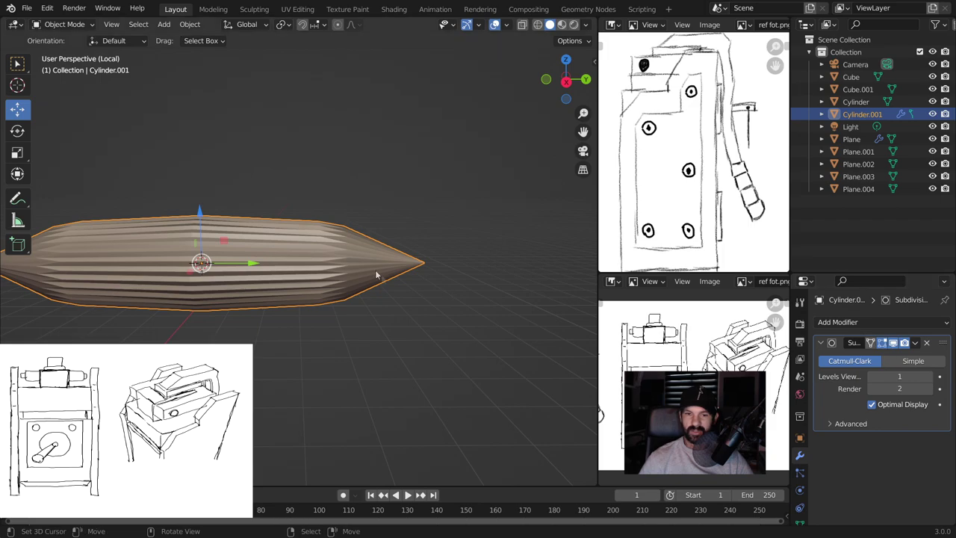
key(Tab)
key(ctrl+r)
click(196, 247)
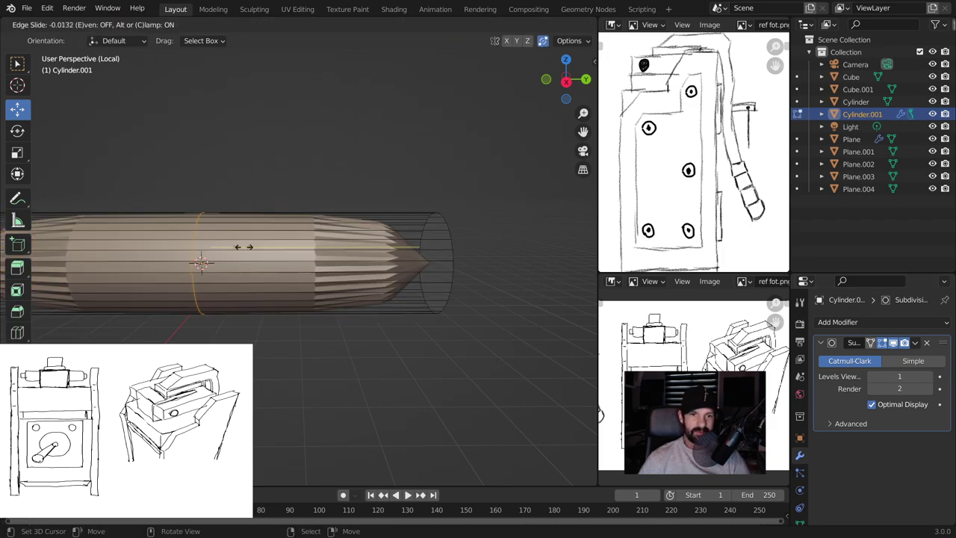
click(485, 244)
Add a second loop cut and slide it near the cylinder's left end
key(ctrl+r)
click(195, 247)
click(45, 250)
scroll(150, 260, down, 2)
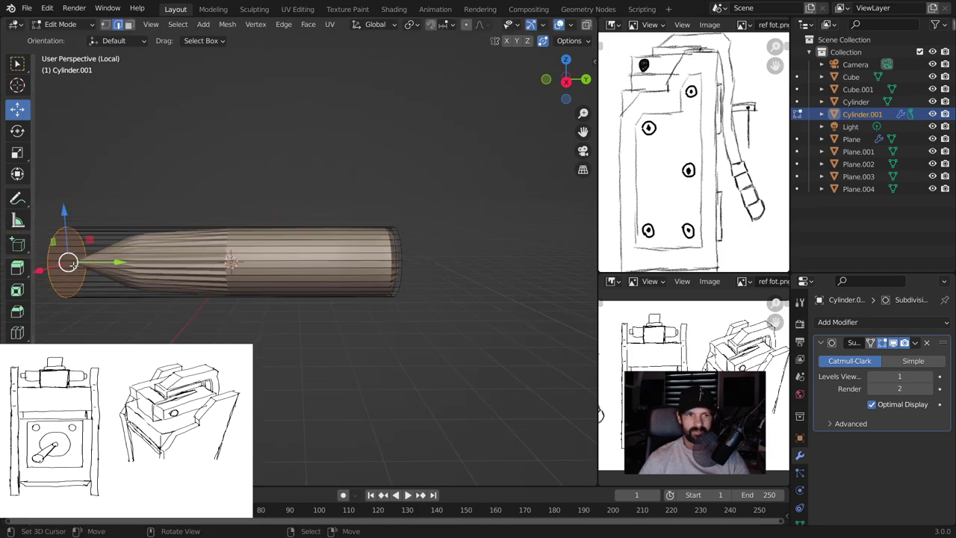
key(g)
key(g)
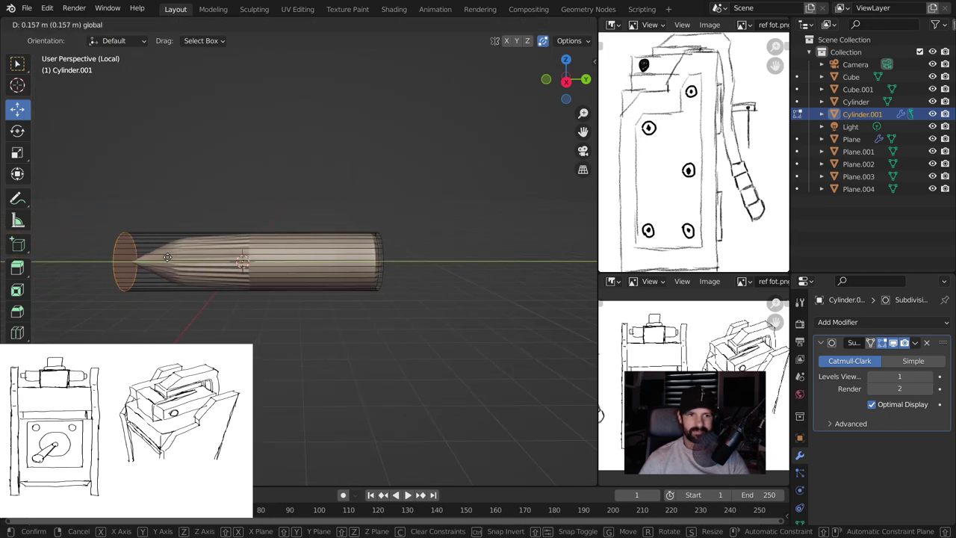
key(Escape)
key(g)
key(g)
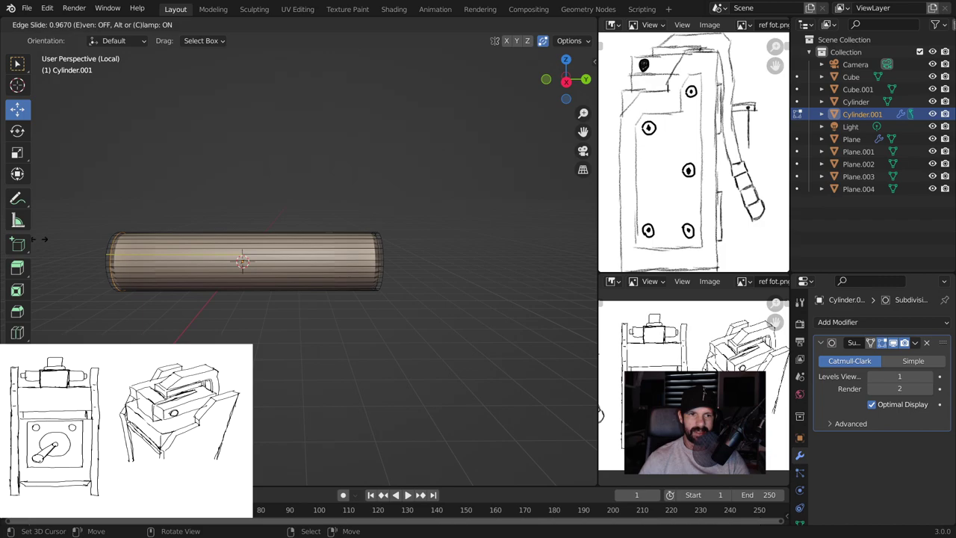
click(45, 239)
Select the cylinder's end-cap face and inset it twice
middle_drag(120, 262, 223, 264)
click(222, 264)
click(130, 23)
click(221, 258)
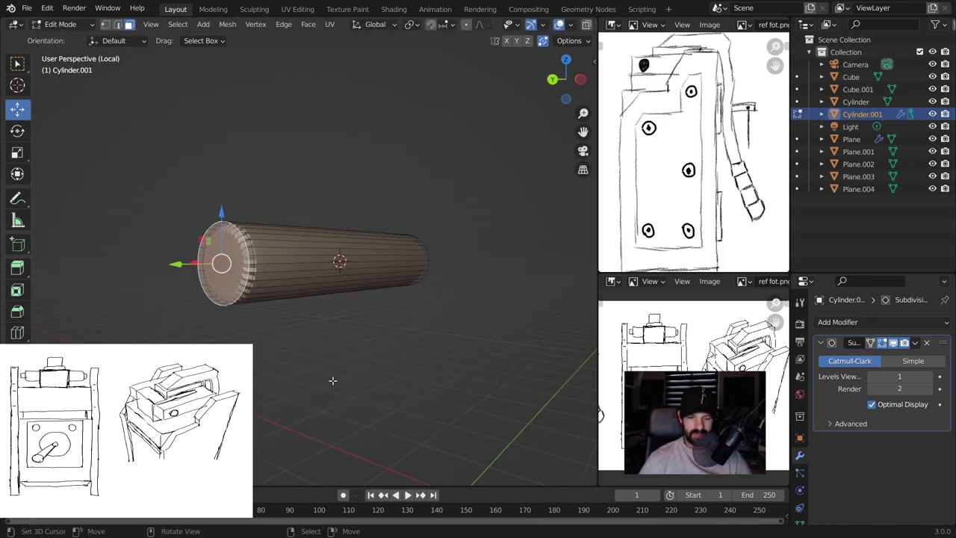
key(i)
click(321, 366)
mouse_move(328, 359)
middle_down()
mouse_move(351, 337)
mouse_move(197, 258)
middle_up()
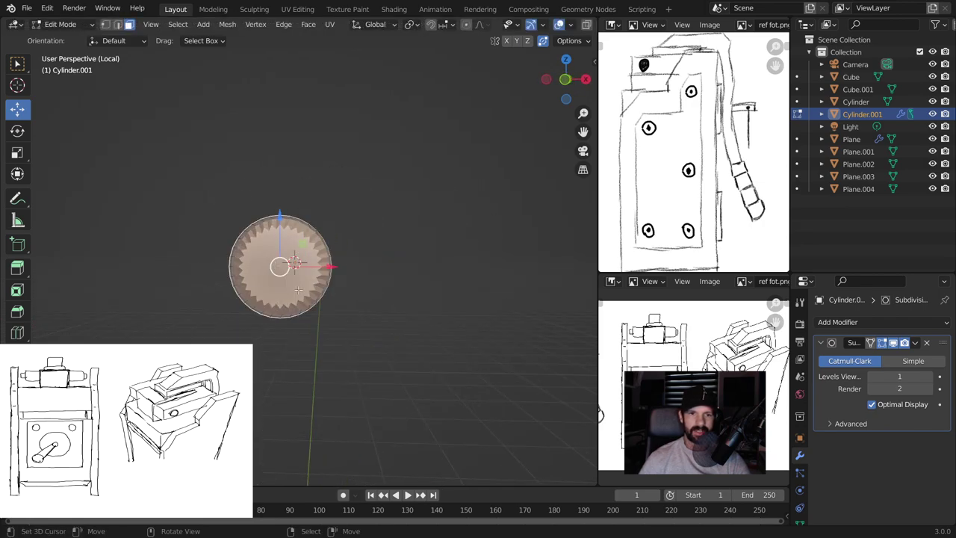
key(i)
click(358, 349)
Check the cylinder from front, side and top views, then return to Object Mode
mouse_move(331, 267)
middle_down()
mouse_move(453, 303)
mouse_move(418, 284)
middle_up()
scroll(453, 291, up, 2)
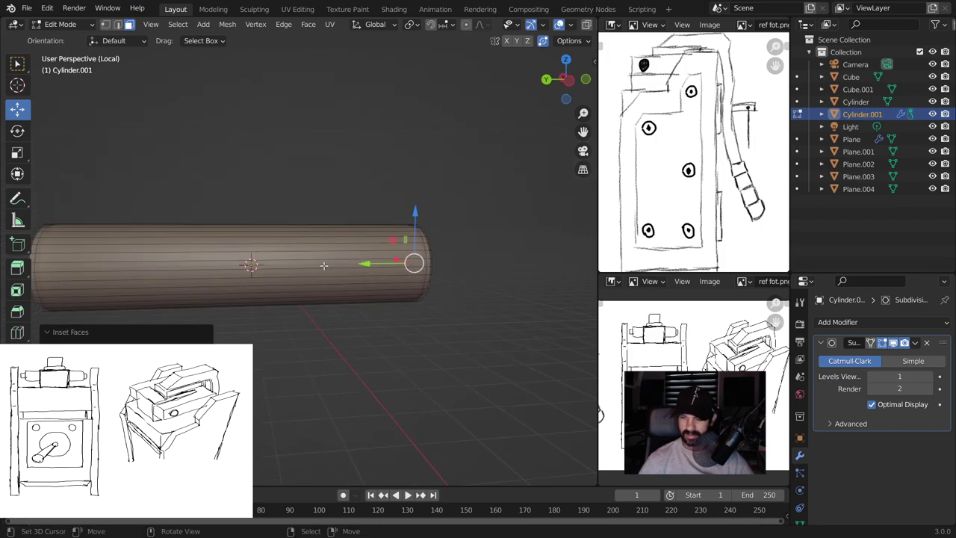
key(KP_1)
key(KP_3)
key(KP_7)
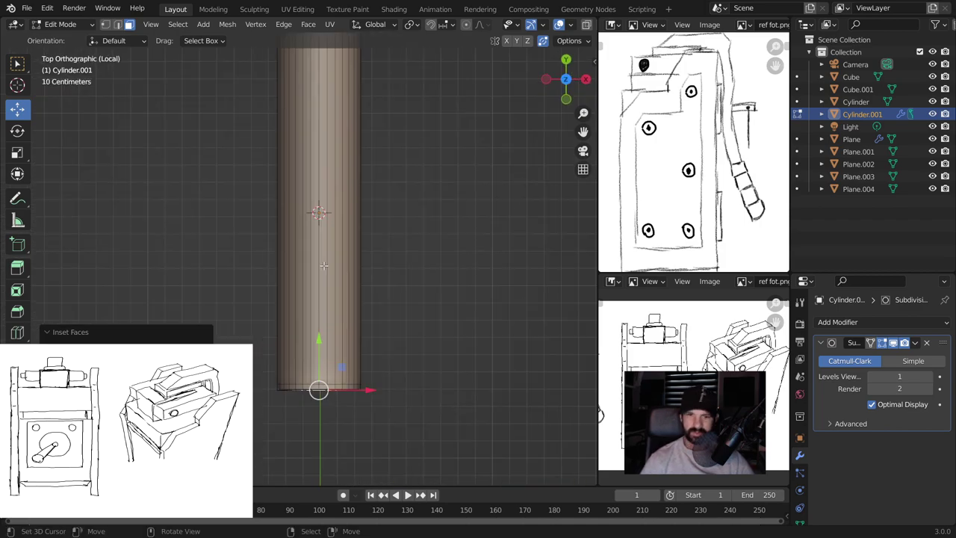
scroll(324, 265, down, 2)
key(Tab)
Duplicate the cylinder in place and rotate the copy 90° so it lies crosswise
key(shift+d)
right_click(323, 265)
key(r)
key(9)
key(0)
key(Return)
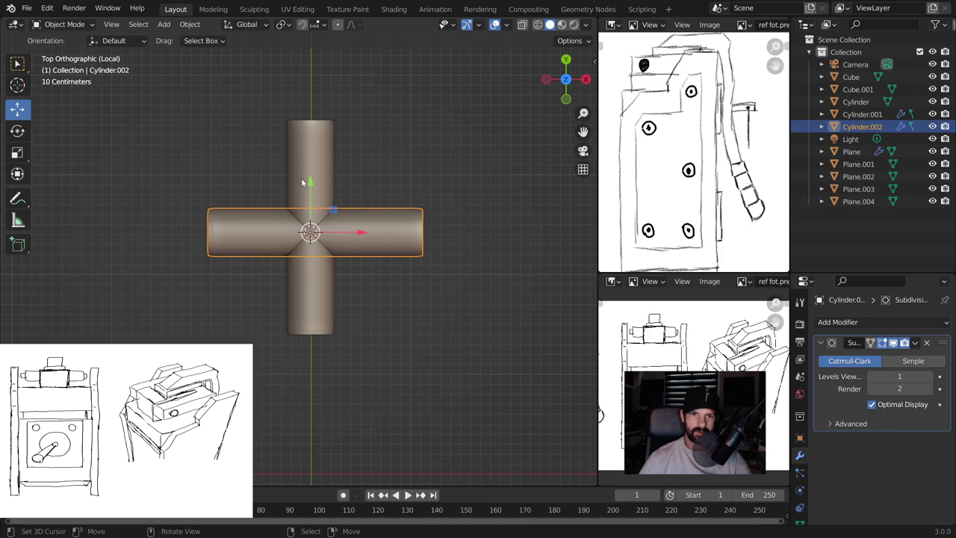
Move the crosswise copy down along Y, scale it to about half size, and push it outward
key(g)
key(y)
click(447, 352)
key(s)
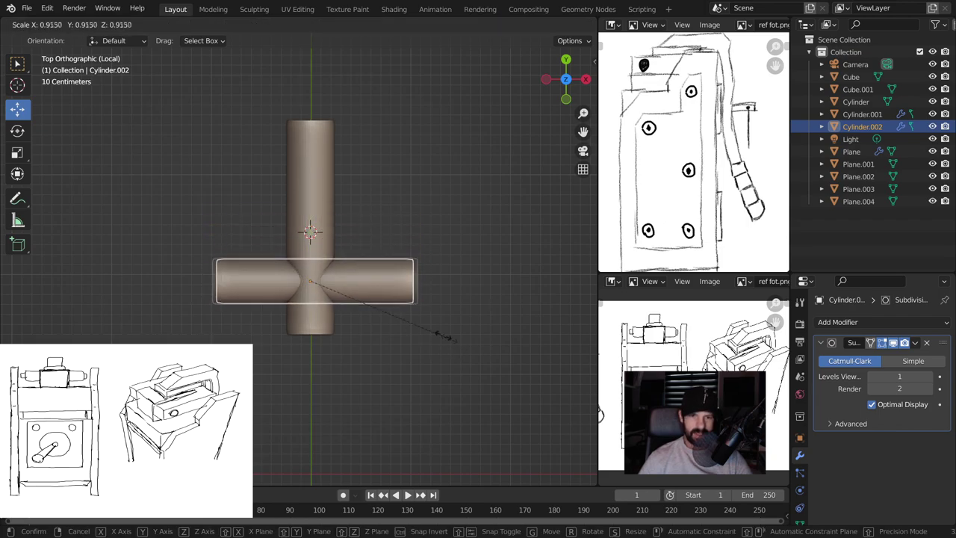
click(436, 317)
mouse_move(437, 320)
middle_down()
mouse_move(542, 215)
mouse_move(439, 219)
middle_up()
key(g)
key(y)
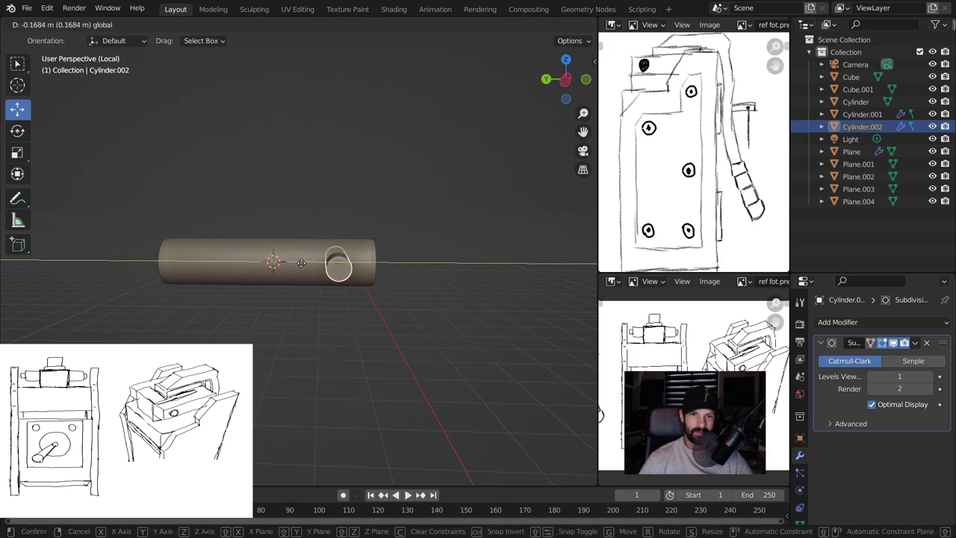
click(484, 319)
mouse_move(485, 319)
ctrl+middle_down()
mouse_move(515, 292)
mouse_move(473, 308)
mouse_move(469, 284)
ctrl+middle_up()
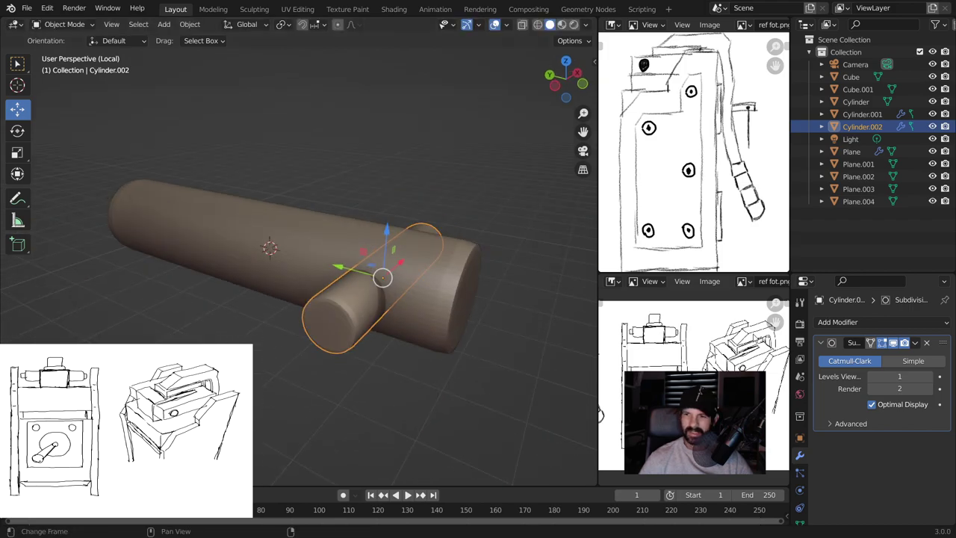
Give the long cylinder a Boolean modifier using the small cylinder as the cutter, and apply it
click(465, 258)
click(919, 326)
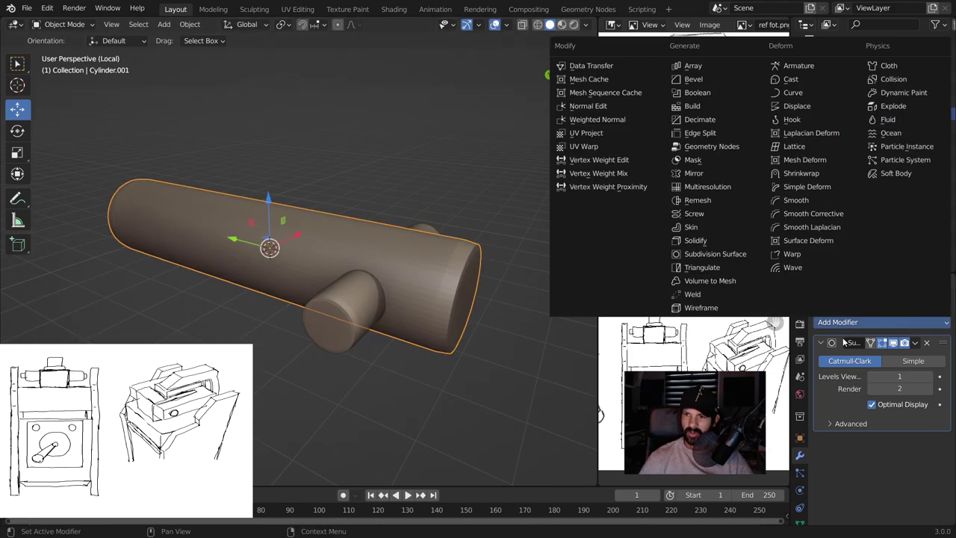
click(697, 93)
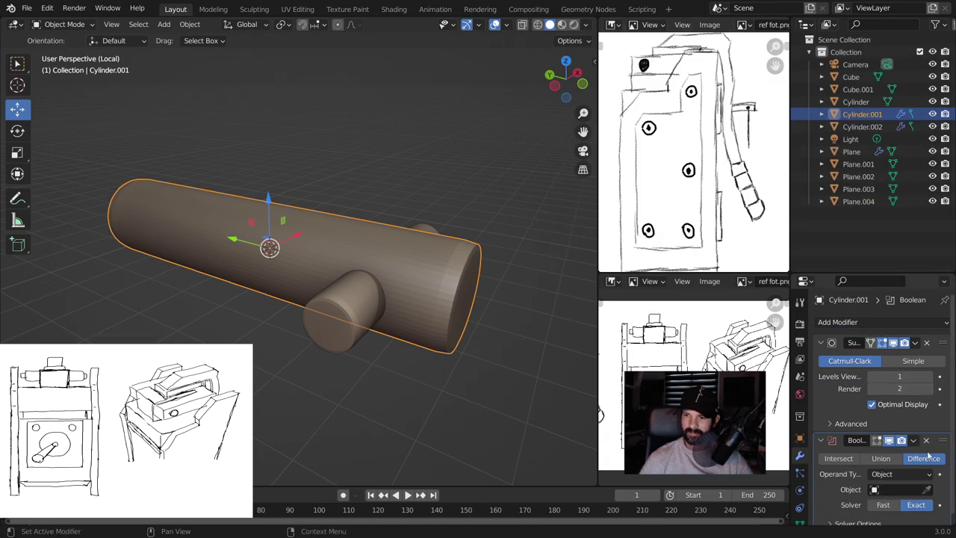
click(926, 491)
click(351, 301)
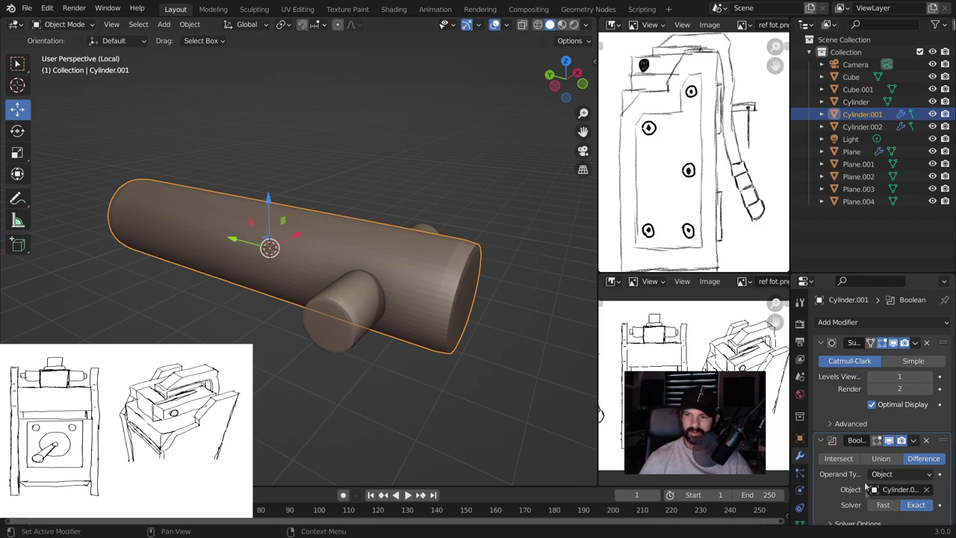
scroll(878, 478, down, 1)
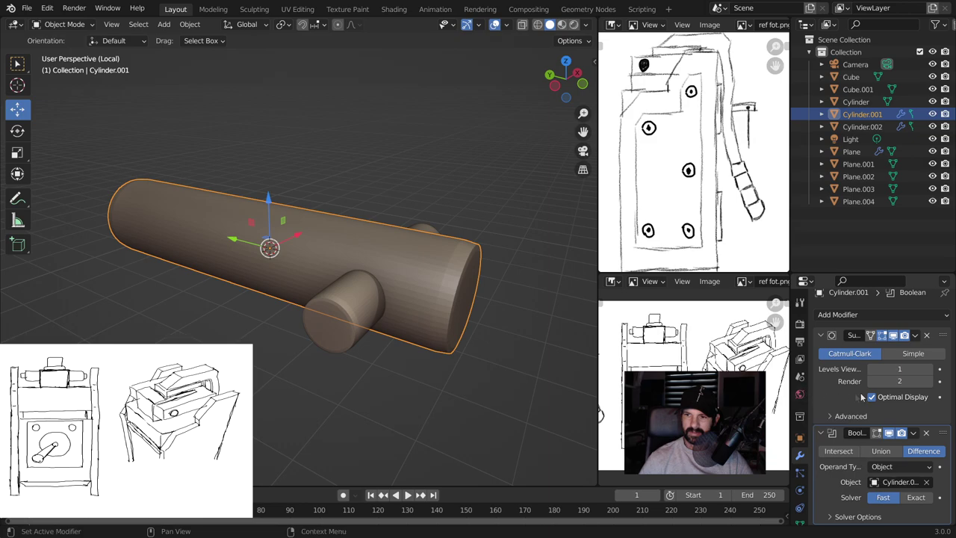
click(913, 433)
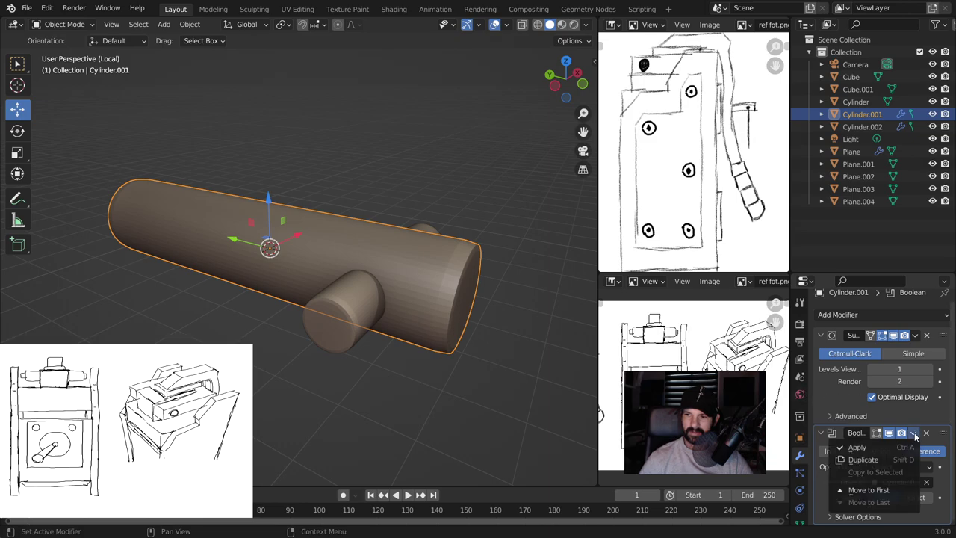
click(878, 446)
Undo the Boolean, then apply the Subdivision Surface first and the Boolean cut after it
key(ctrl+z)
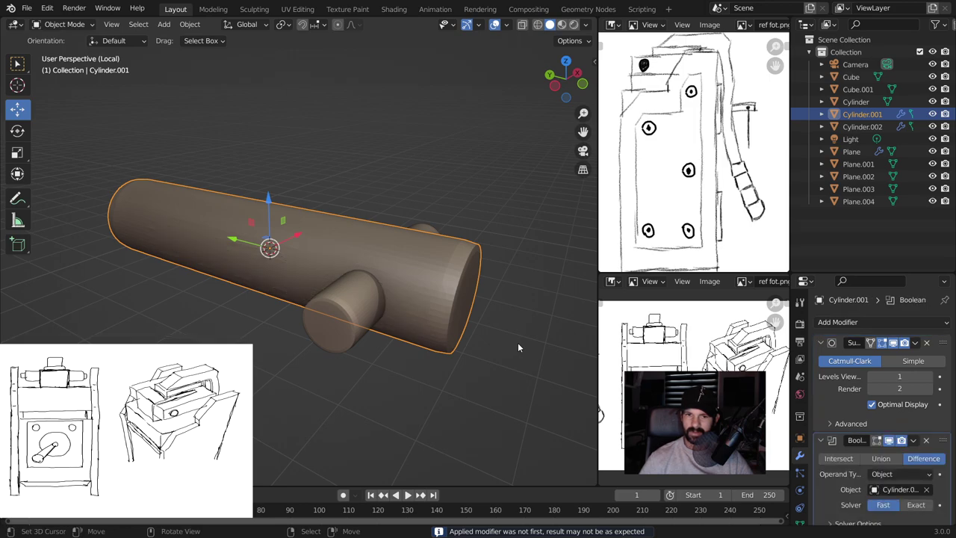
drag(944, 440, 943, 341)
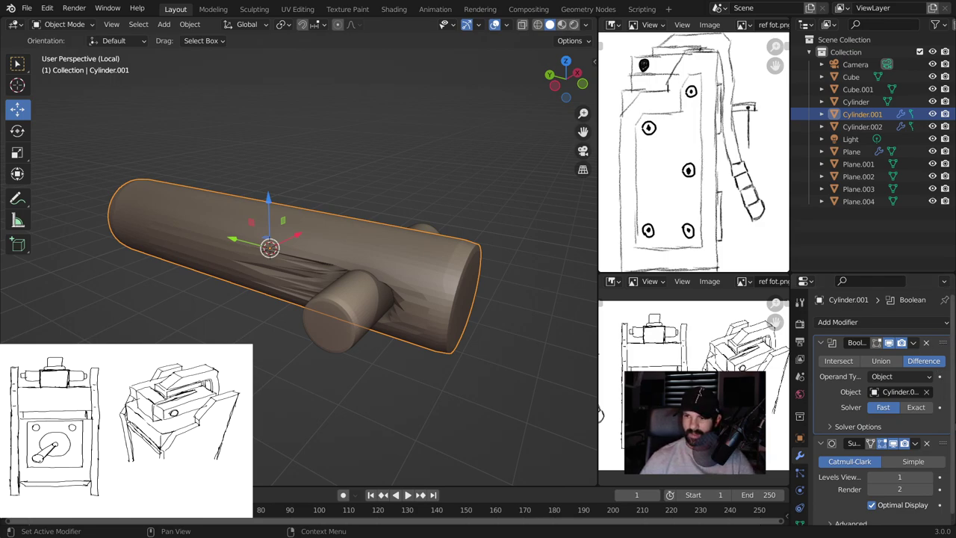
drag(945, 444, 943, 343)
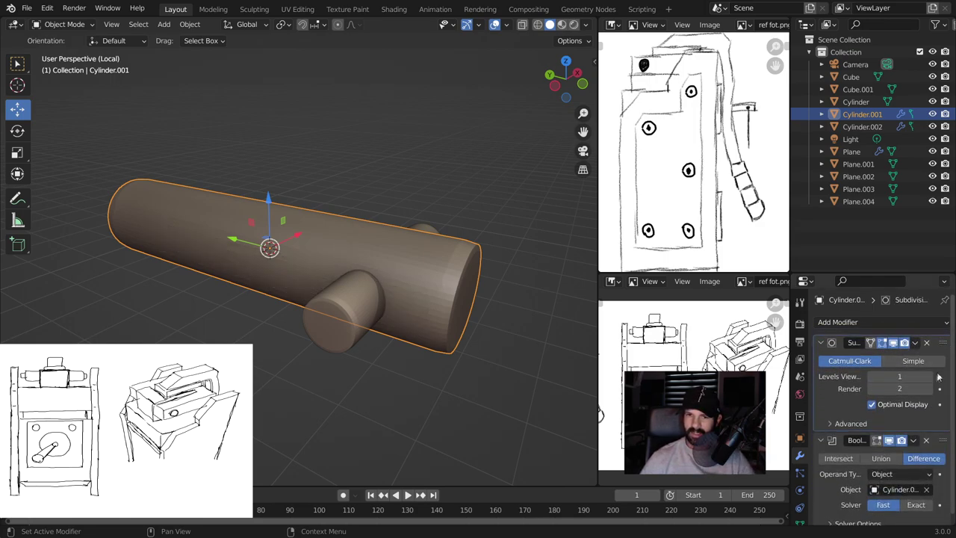
click(915, 342)
click(894, 357)
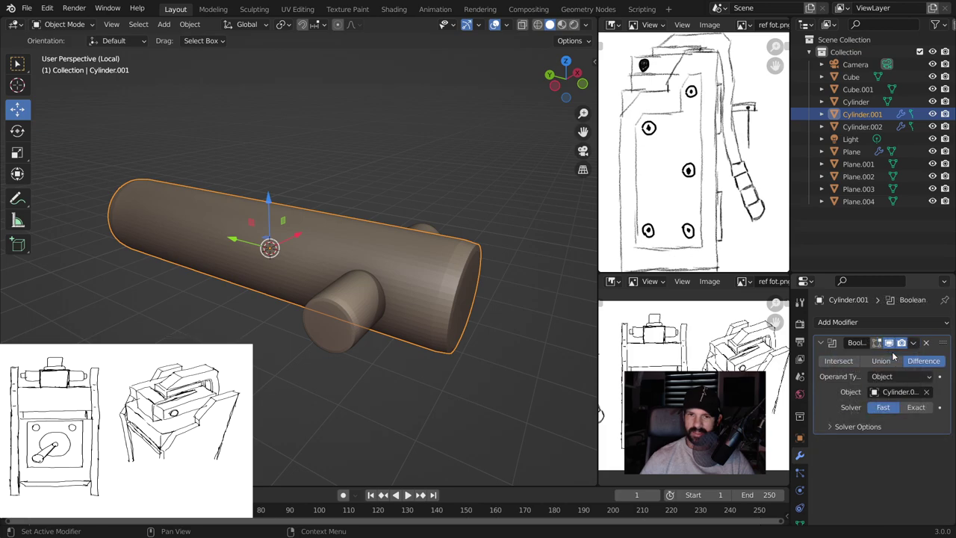
click(915, 343)
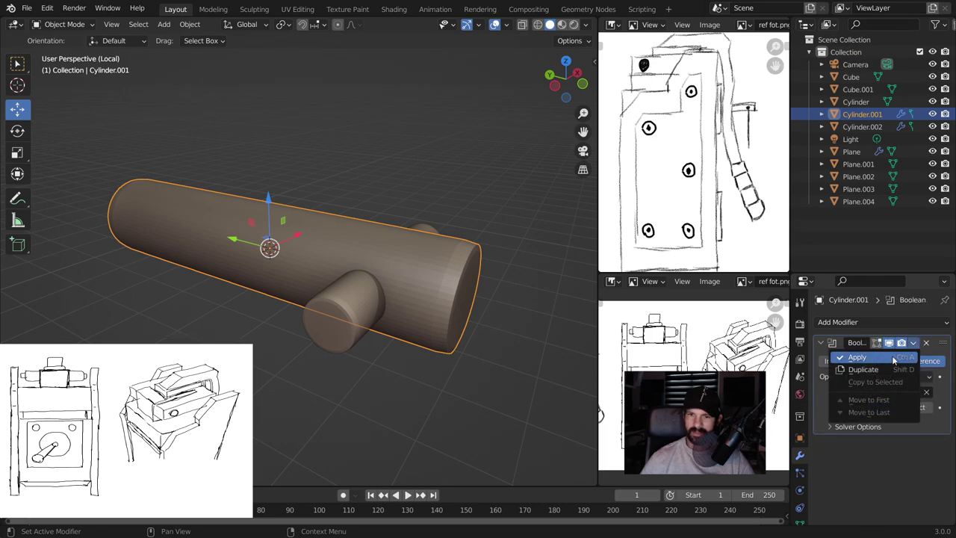
click(894, 360)
Delete the small cutter cylinder
key(Tab)
key(Tab)
click(348, 311)
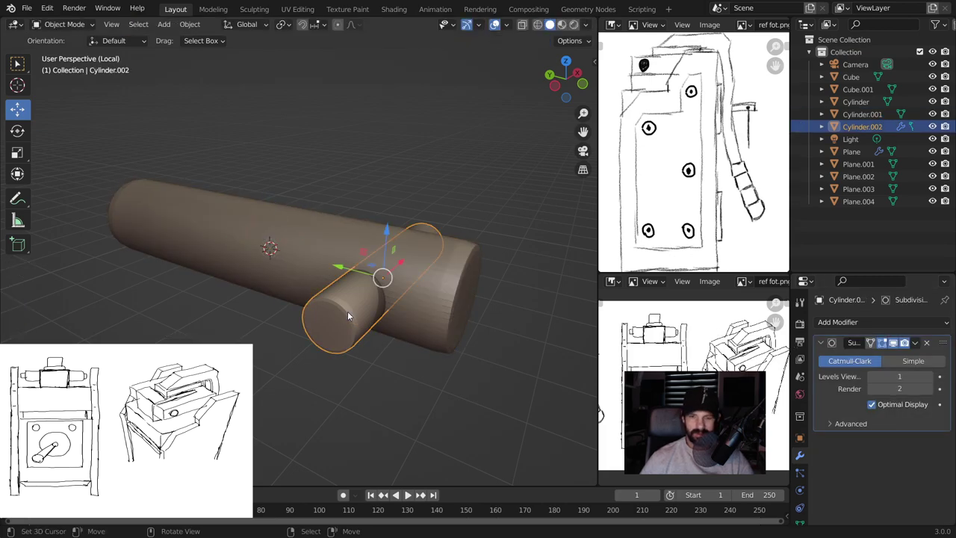
key(Delete)
Exit local view, zoom to the pivot at the cabinet's back, and add a Circle
mouse_move(421, 309)
middle_down()
mouse_move(424, 245)
mouse_move(488, 265)
mouse_move(307, 242)
mouse_move(351, 258)
middle_up()
key(KP_Divide)
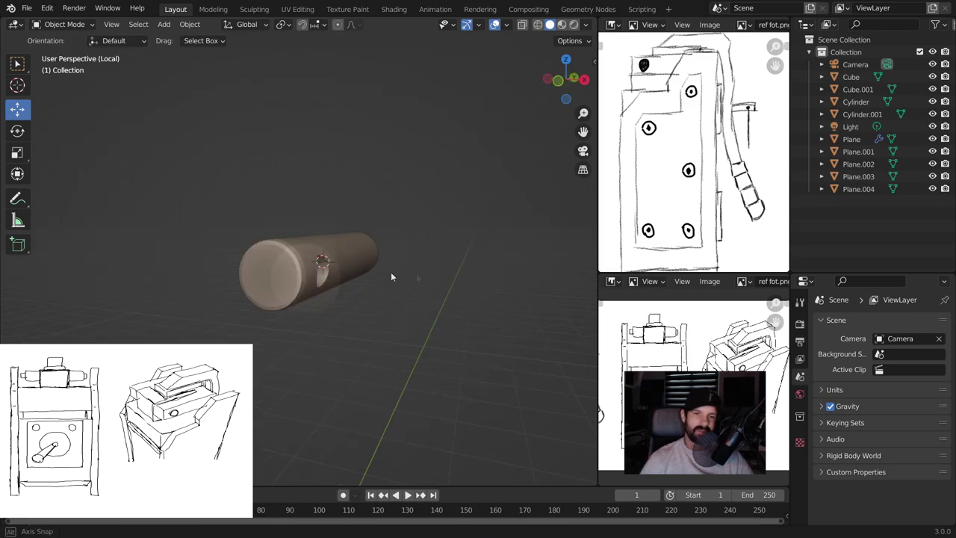
scroll(463, 272, up, 2)
mouse_move(463, 272)
middle_down()
mouse_move(329, 272)
mouse_move(353, 275)
middle_up()
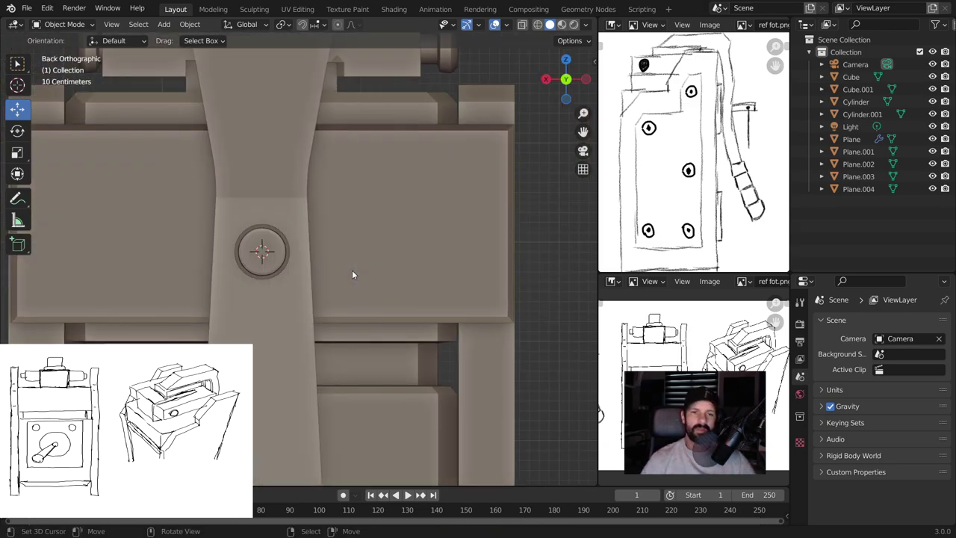
key(shift+a)
click(300, 311)
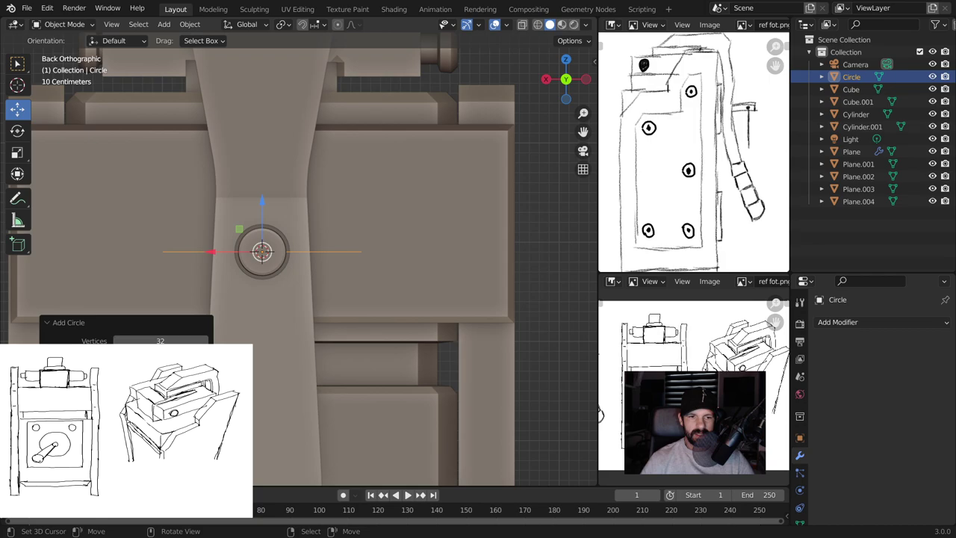
Rotate the circle 90° about X and move it outward along Y, then enter Edit Mode
key(r)
key(x)
key(9)
key(0)
key(Return)
key(KP_7)
key(g)
key(y)
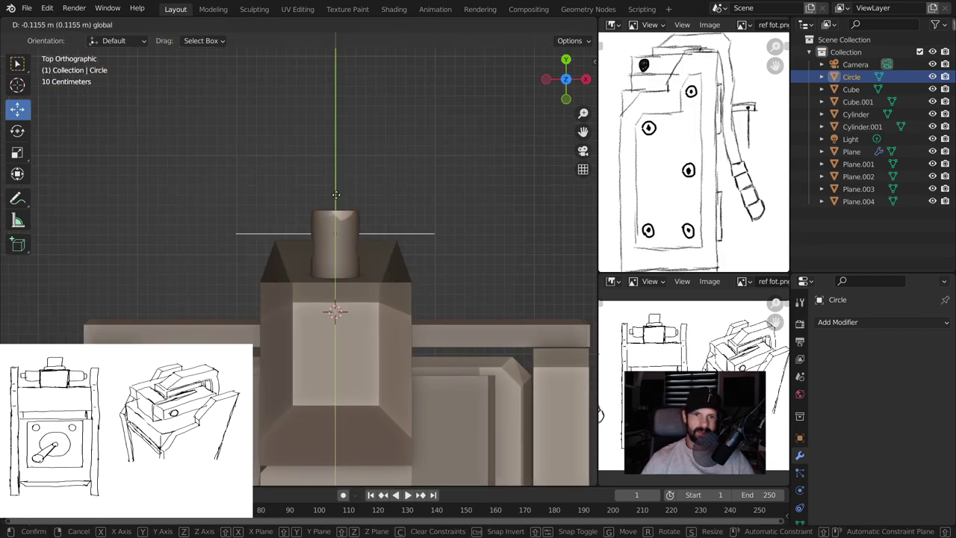
click(366, 243)
mouse_move(366, 243)
middle_down()
mouse_move(150, 159)
mouse_move(201, 87)
middle_up()
key(Tab)
Fill the circle, inset the face, and delete the inner face to leave a flat ring
middle_drag(425, 366, 444, 376)
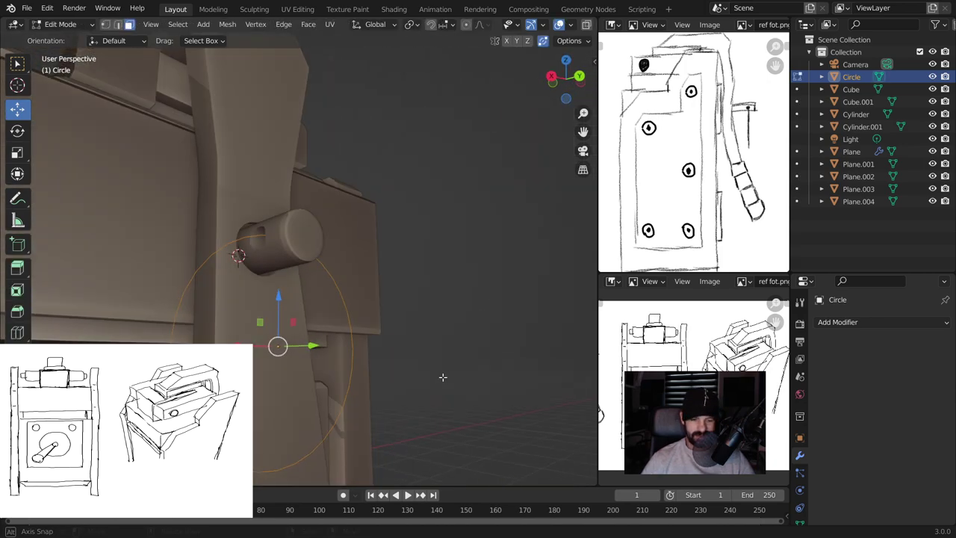
key(f)
key(i)
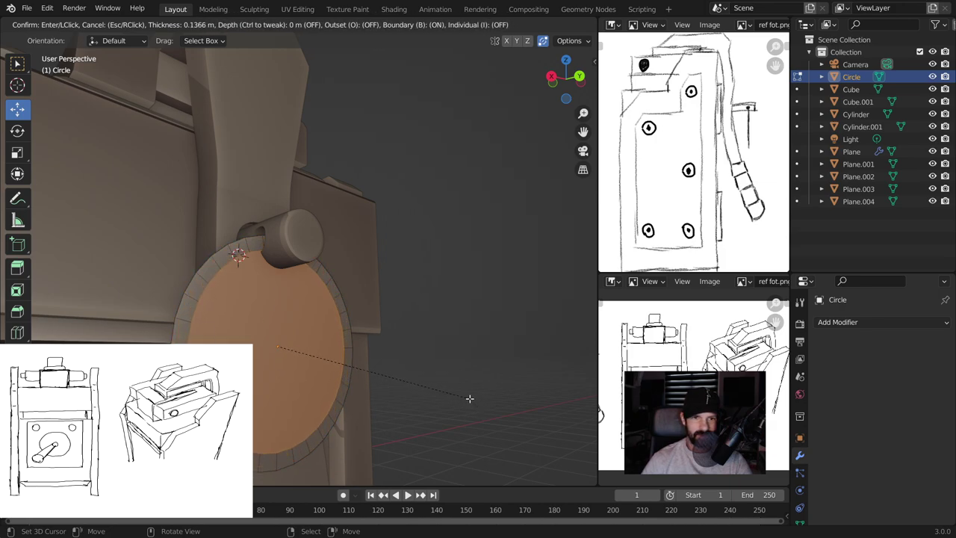
click(469, 398)
key(x)
click(470, 399)
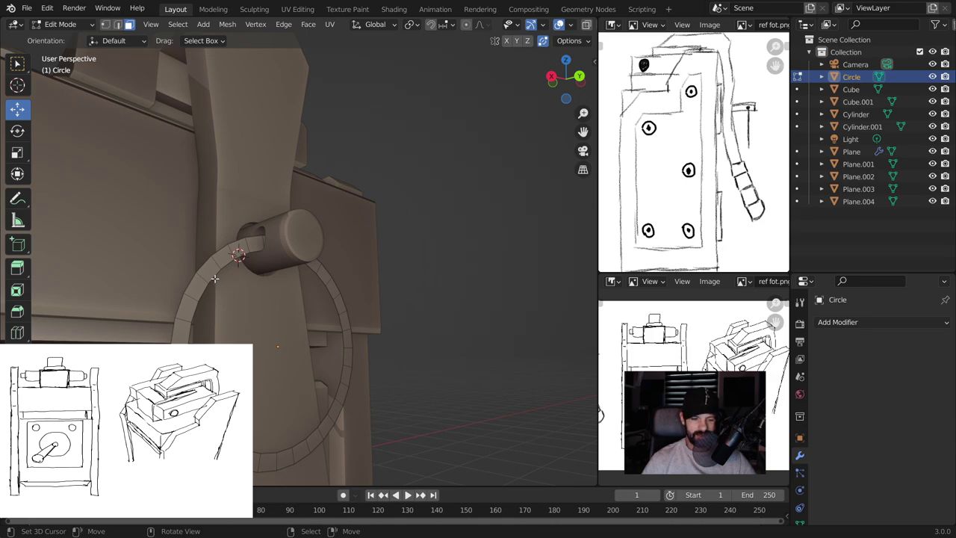
Select the whole ring and extrude it to give it thickness
key(a)
middle_drag(240, 299, 284, 303)
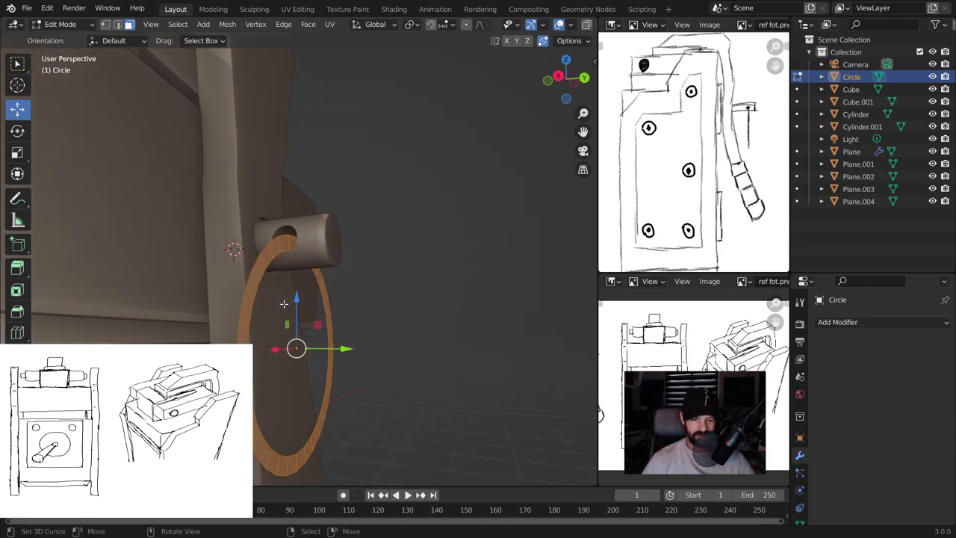
key(e)
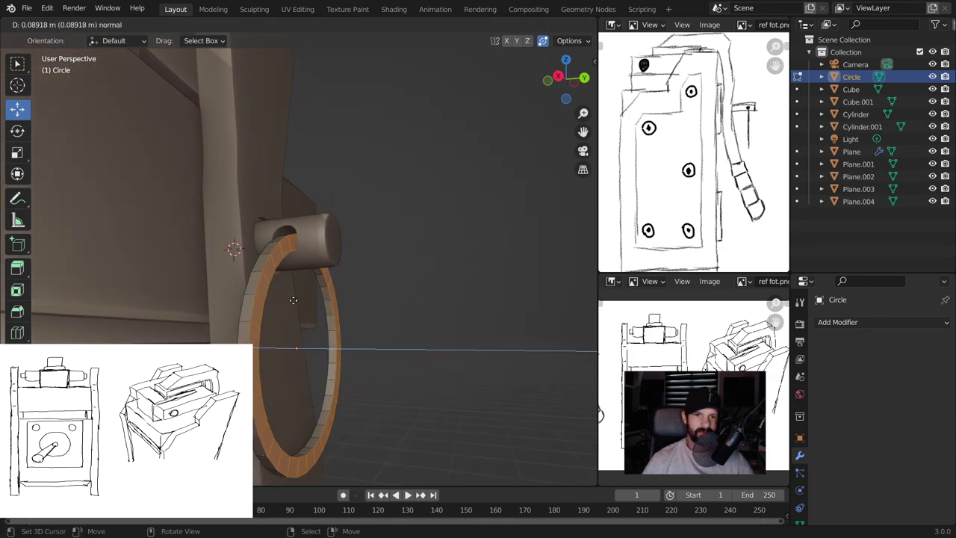
click(292, 301)
middle_drag(293, 301, 313, 318)
Select the ring's two outer edge loops and bevel them by 0.0403 m
click(299, 287)
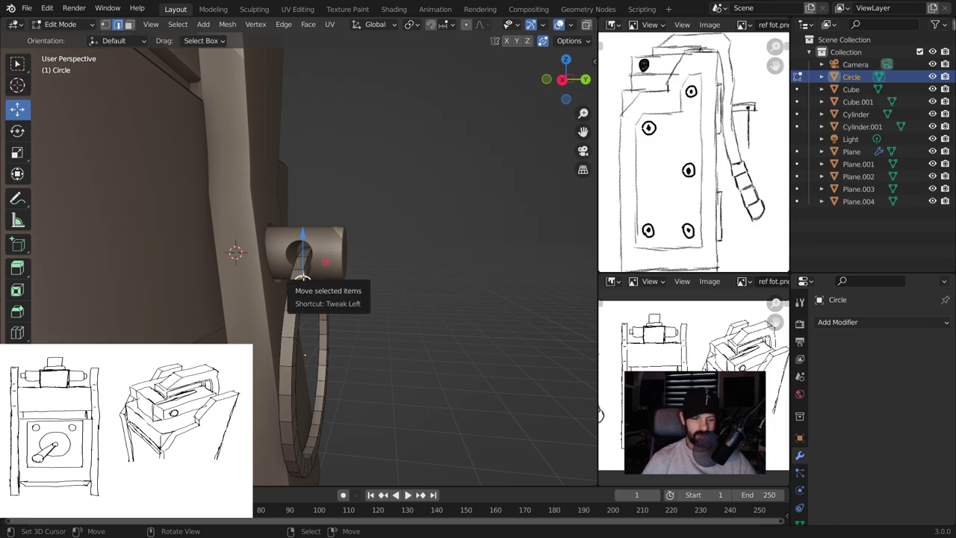
alt+click(299, 275)
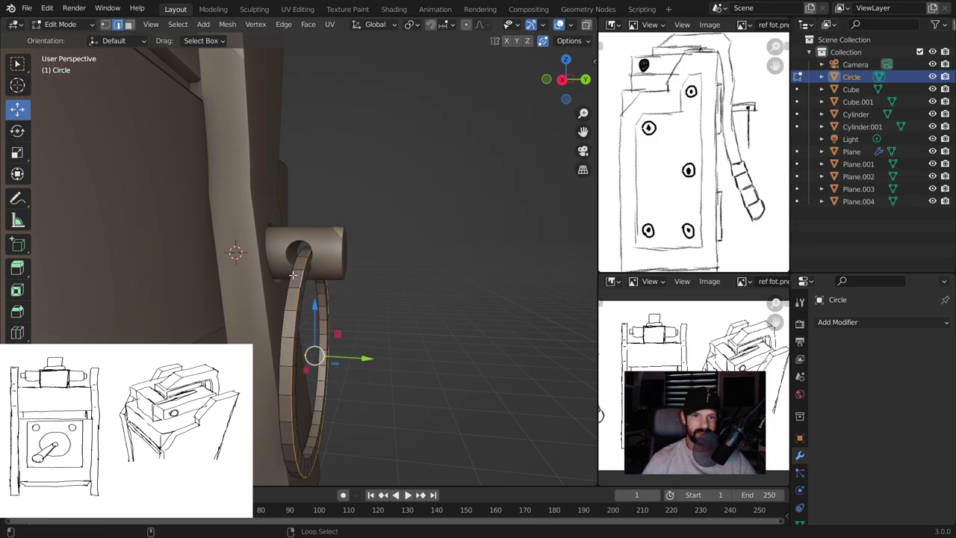
middle_drag(293, 274, 207, 262)
alt+shift+click(207, 260)
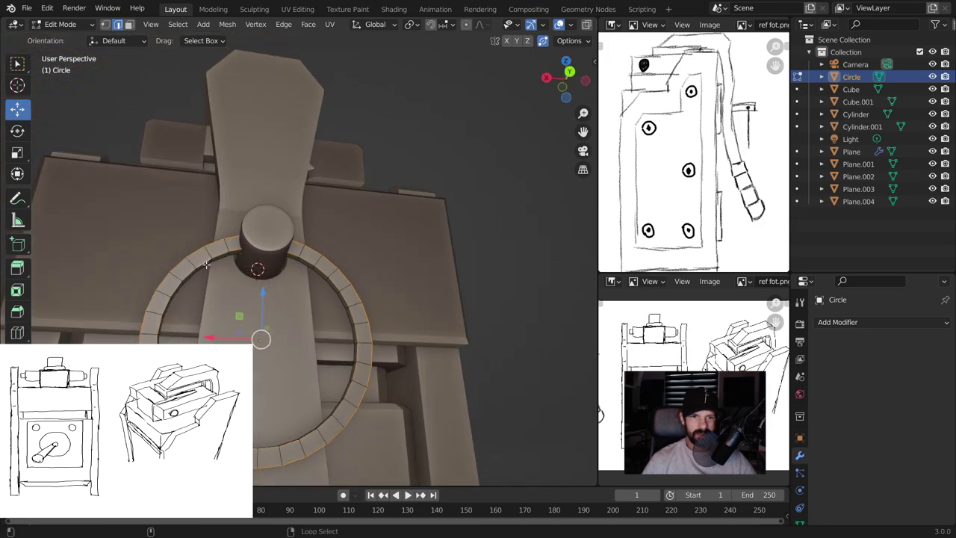
key(ctrl+b)
click(405, 299)
mouse_move(406, 299)
middle_down()
mouse_move(419, 322)
mouse_move(461, 286)
middle_up()
Deselect the ring, zoom out to the whole frame, and make Cube.001 active
click(419, 322)
scroll(329, 342, down, 3)
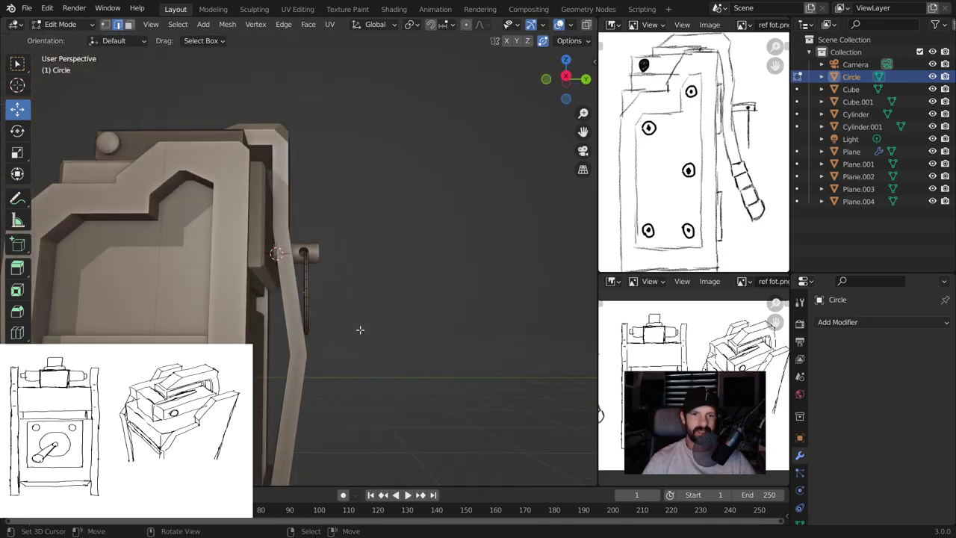
mouse_move(359, 331)
middle_down()
mouse_move(387, 321)
mouse_move(332, 413)
middle_up()
click(332, 413)
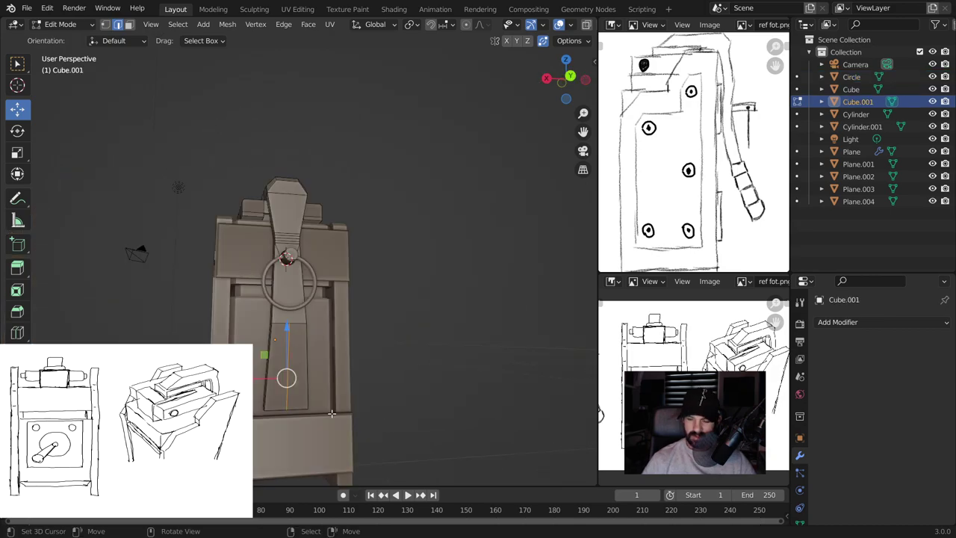
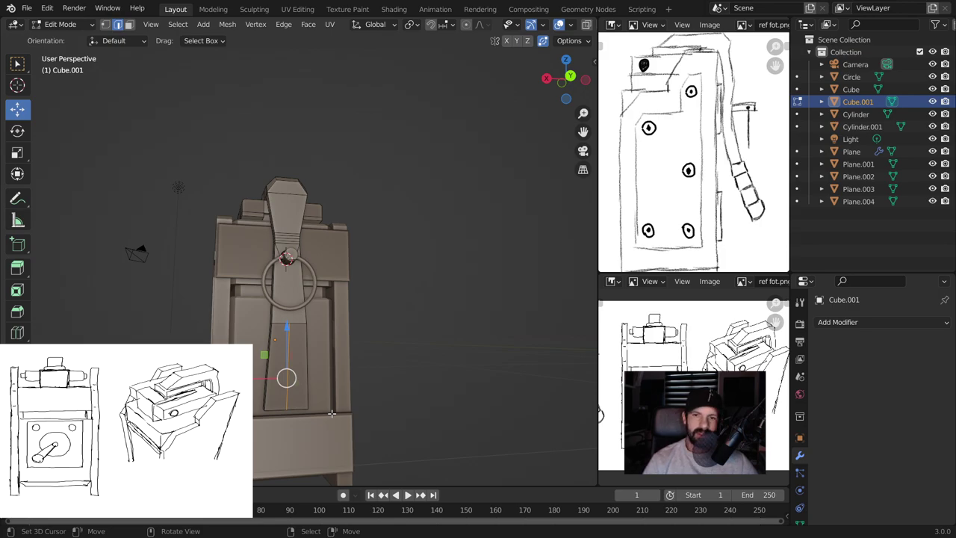
Isolate the arm piece Cube.001 and lower it along the Z axis
key(KP_Divide)
middle_drag(417, 419, 418, 478)
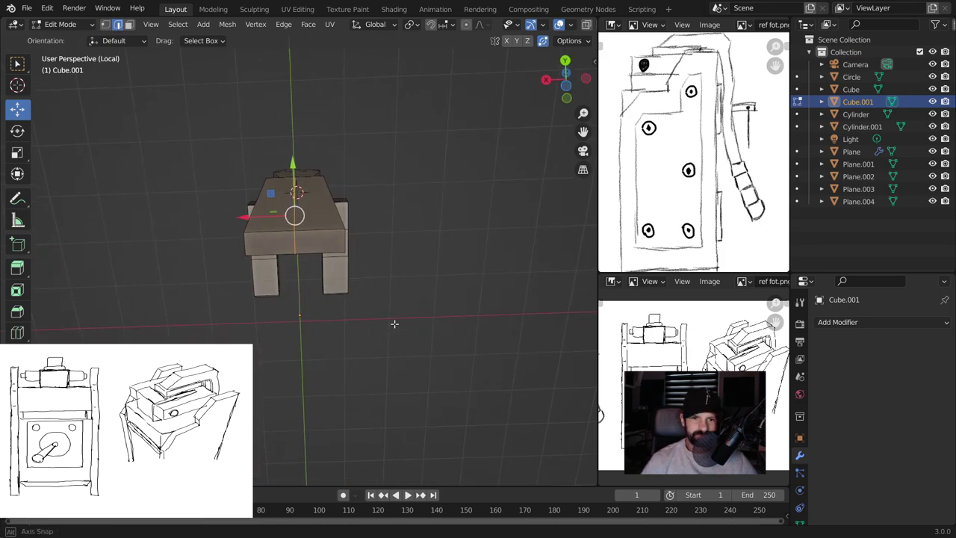
middle_drag(295, 239, 259, 331)
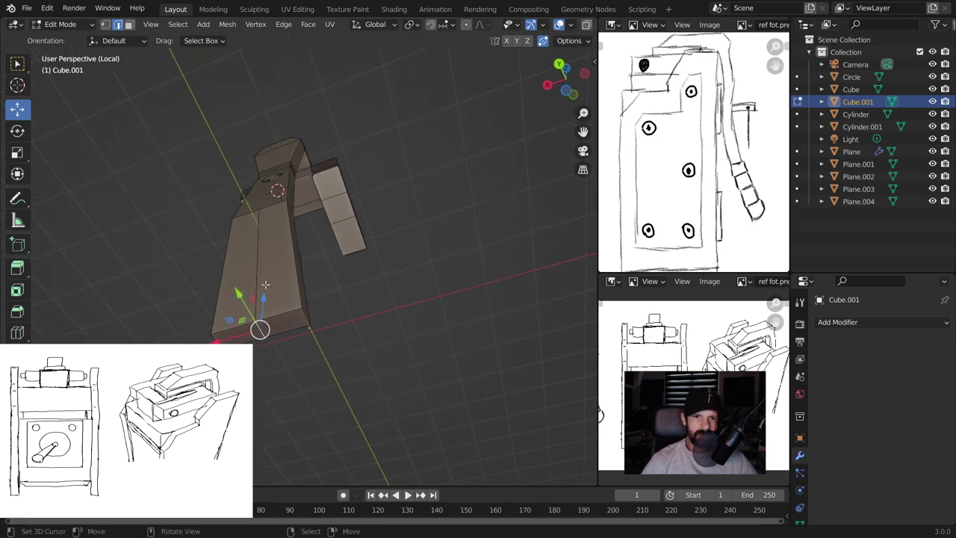
key(g)
key(z)
click(261, 320)
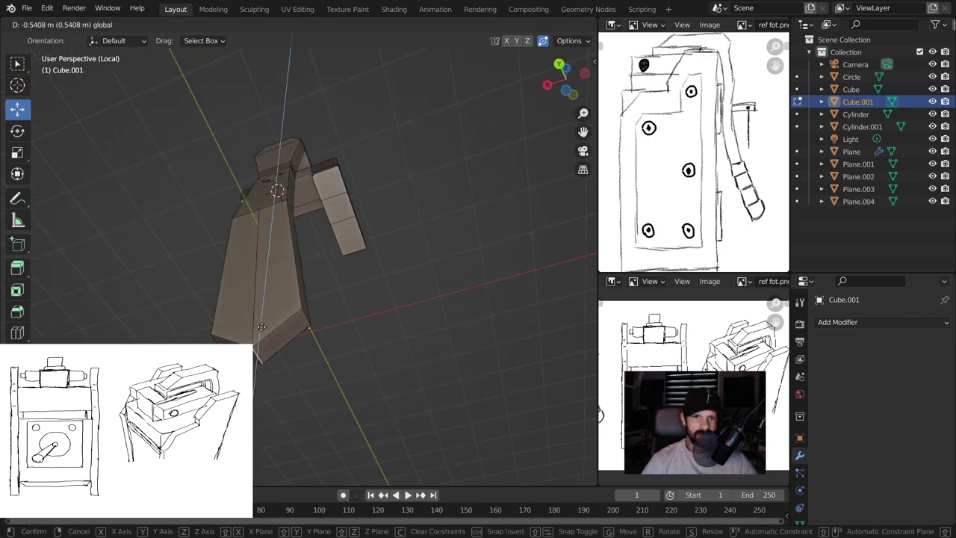
Bevel the arm's bottom edge into a chamfered tip
key(Tab)
key(ctrl+b)
scroll(467, 330, up, 1)
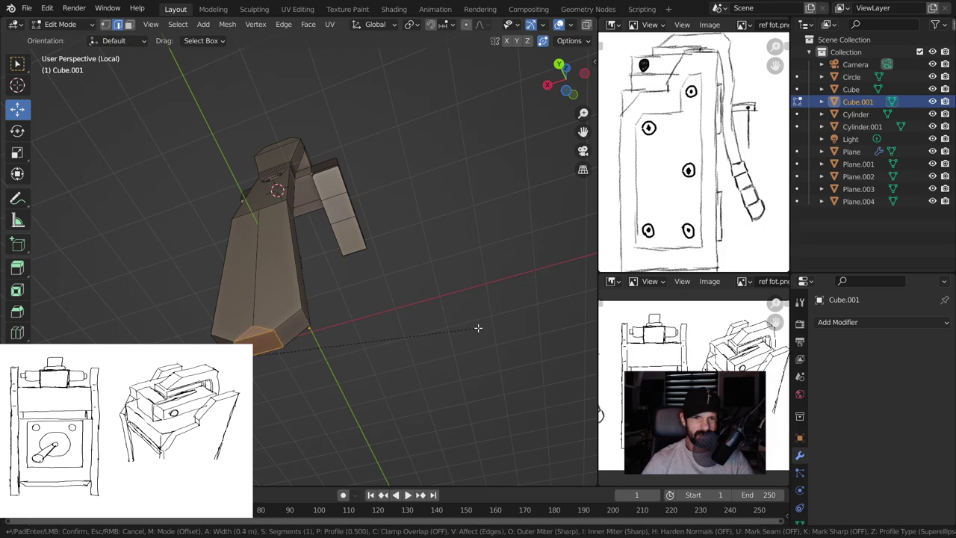
click(477, 327)
key(Tab)
Dissolve the extra vertical edge on the arm's front
mouse_move(471, 333)
middle_down()
mouse_move(443, 355)
mouse_move(408, 326)
mouse_move(442, 346)
mouse_move(343, 356)
mouse_move(375, 322)
mouse_move(291, 357)
mouse_move(270, 383)
middle_up()
key(Tab)
click(289, 357)
key(KP_Decimal)
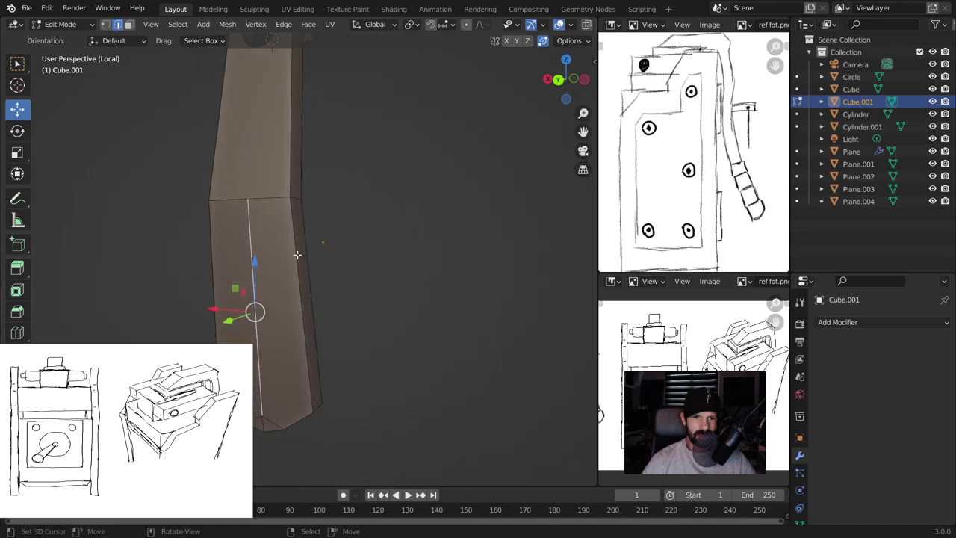
middle_drag(263, 298, 281, 300)
key(x)
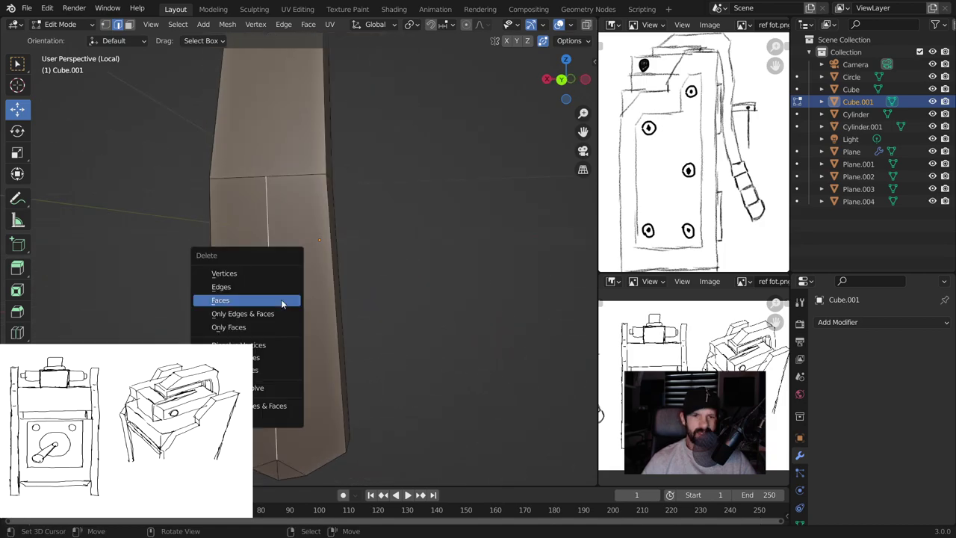
click(284, 357)
scroll(402, 353, down, 2)
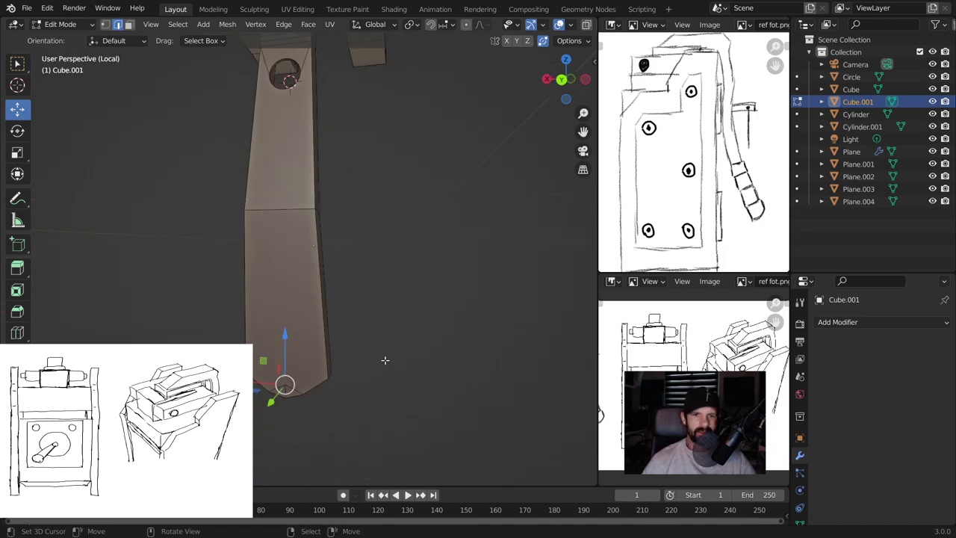
key(Tab)
Exit local view to show the arm alongside the main body
mouse_move(402, 354)
middle_down()
mouse_move(357, 314)
mouse_move(391, 291)
mouse_move(414, 294)
middle_up()
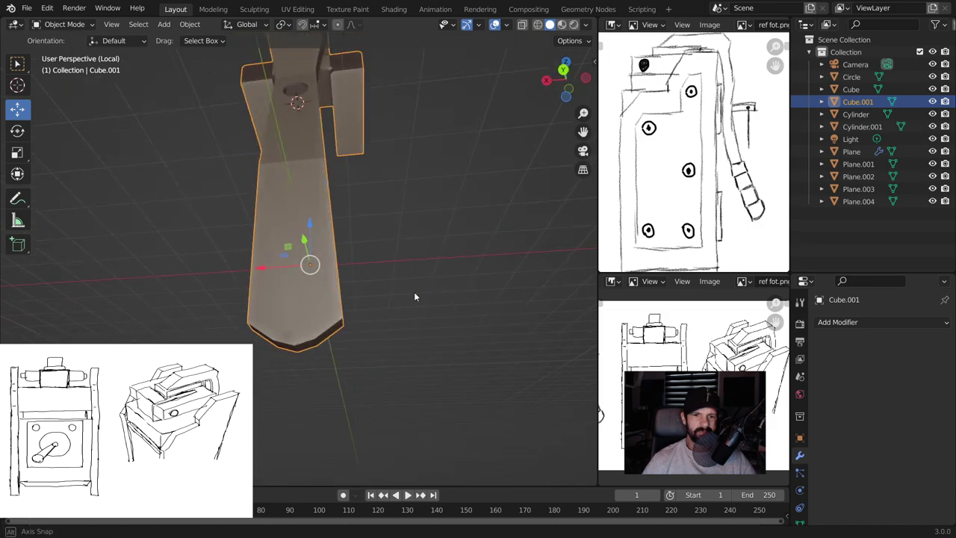
key(KP_Divide)
middle_drag(345, 334, 384, 316)
right_click(385, 316)
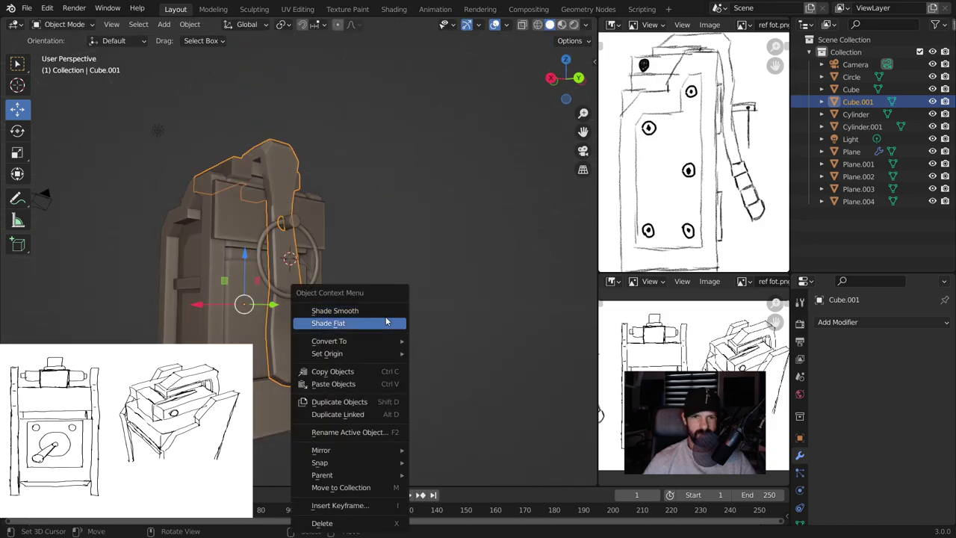
Shade the arm smooth and enable Auto Smooth at 30° under its mesh Normals
click(387, 315)
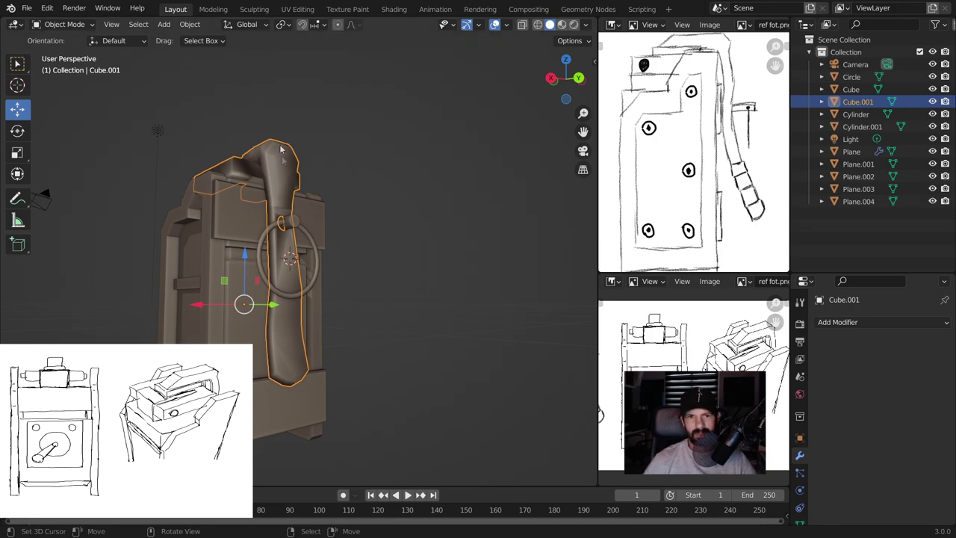
click(802, 476)
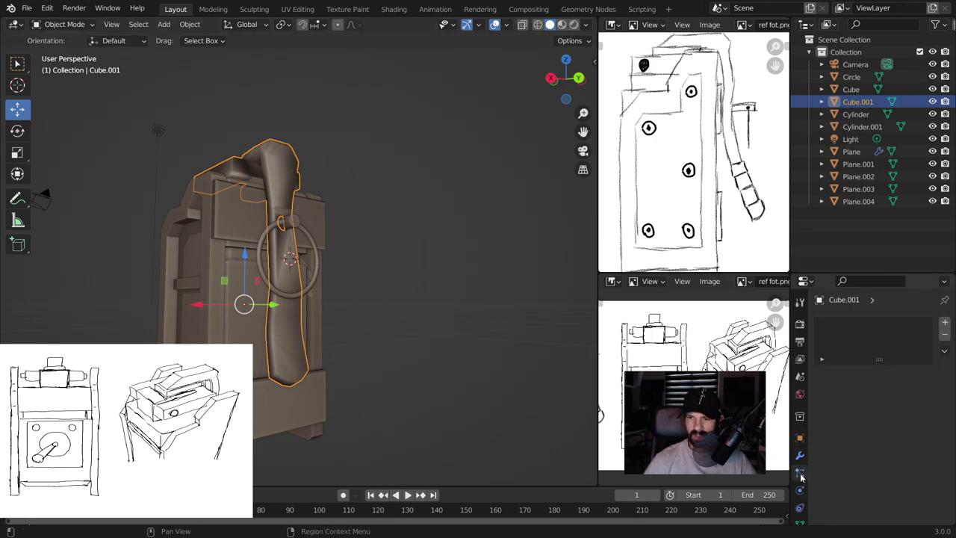
scroll(801, 482, down, 3)
click(801, 471)
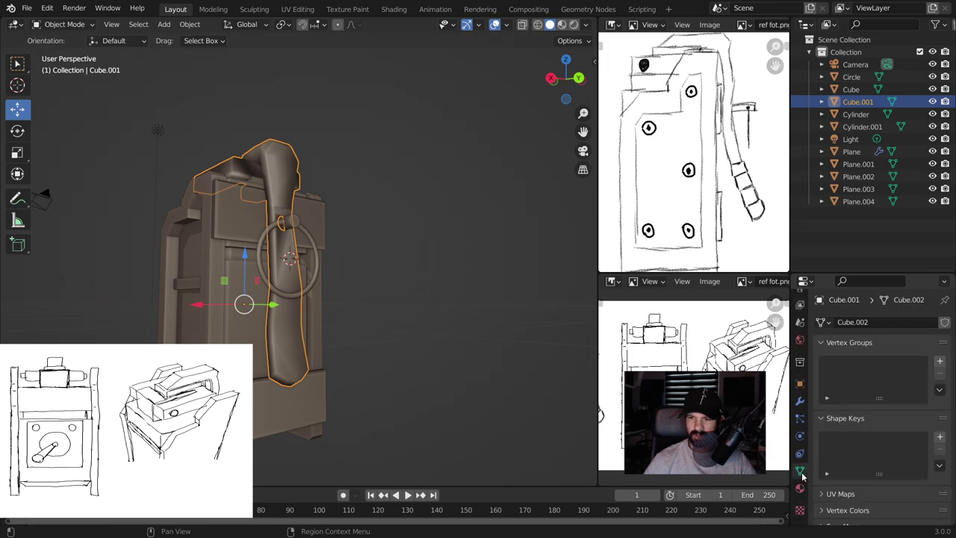
scroll(867, 445, down, 2)
scroll(867, 446, down, 3)
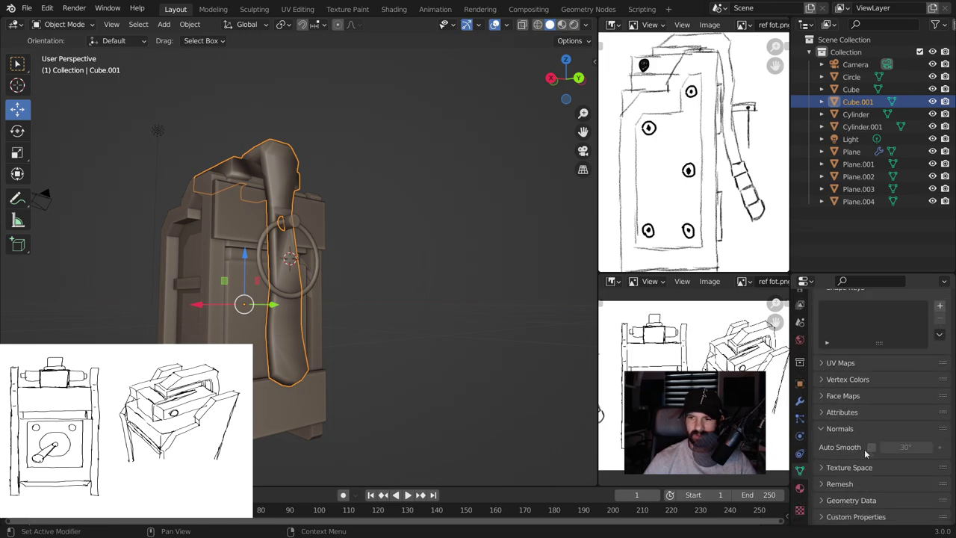
click(872, 446)
Deselect the arm and switch to a front orthographic view
click(457, 399)
mouse_move(457, 399)
alt+middle_down()
mouse_move(307, 381)
mouse_move(457, 385)
mouse_move(352, 335)
mouse_move(470, 337)
alt+middle_up()
key(KP_1)
scroll(299, 281, up, 5)
Add a 32-vertex circle, scale it down and place it in the lower front panel for editing
key(shift+a)
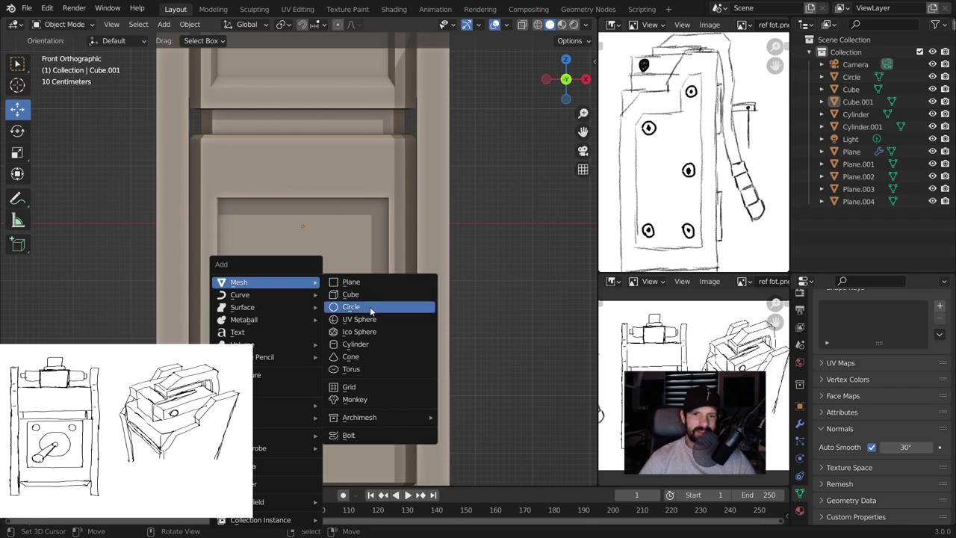
mouse_move(239, 282)
click(366, 306)
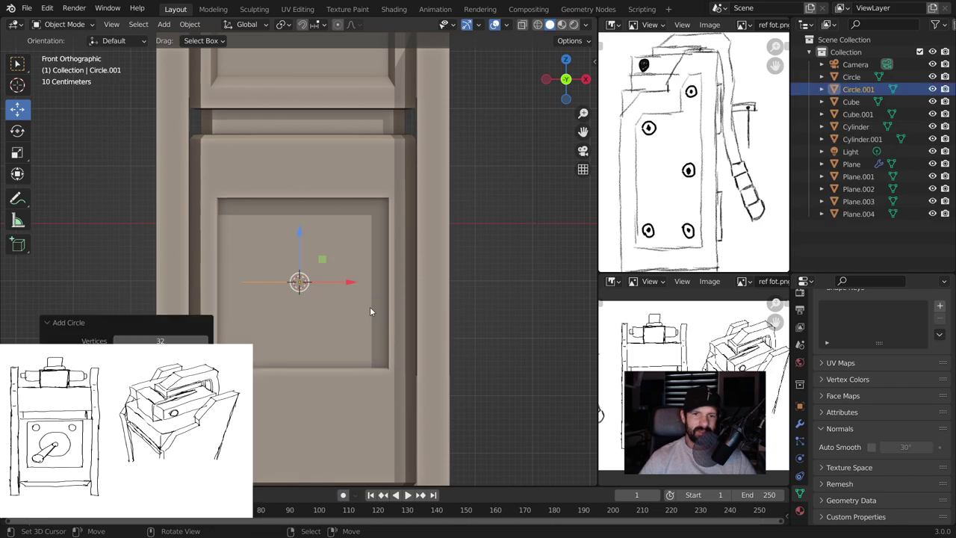
click(161, 341)
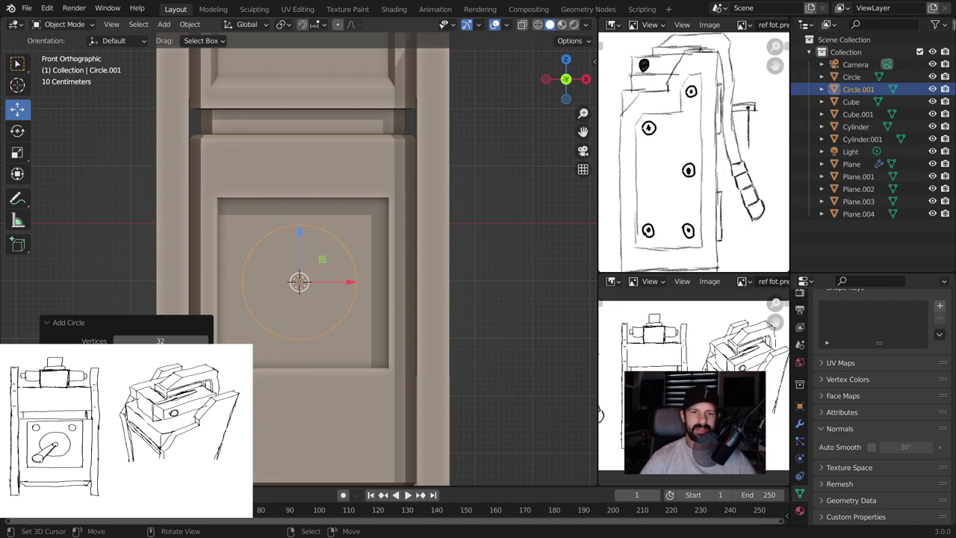
key(s)
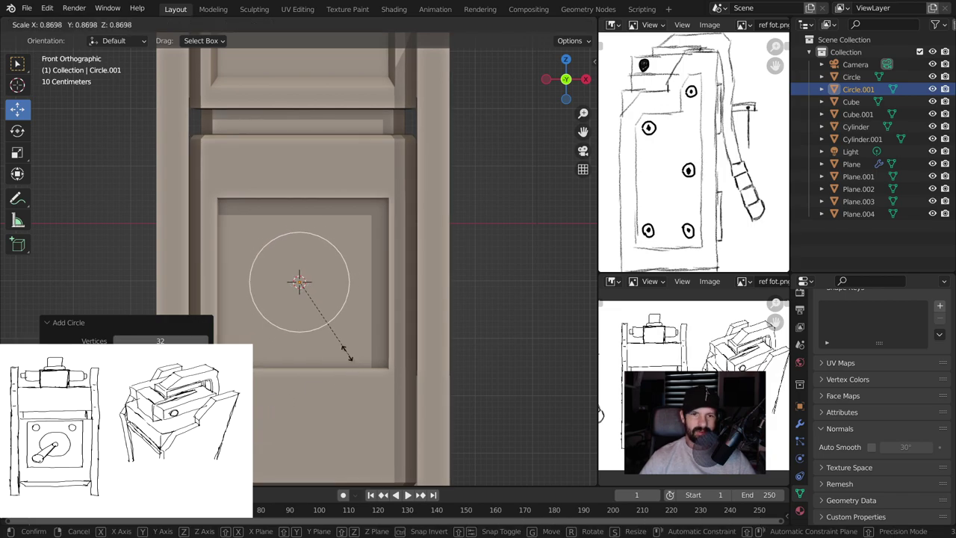
click(340, 345)
key(s)
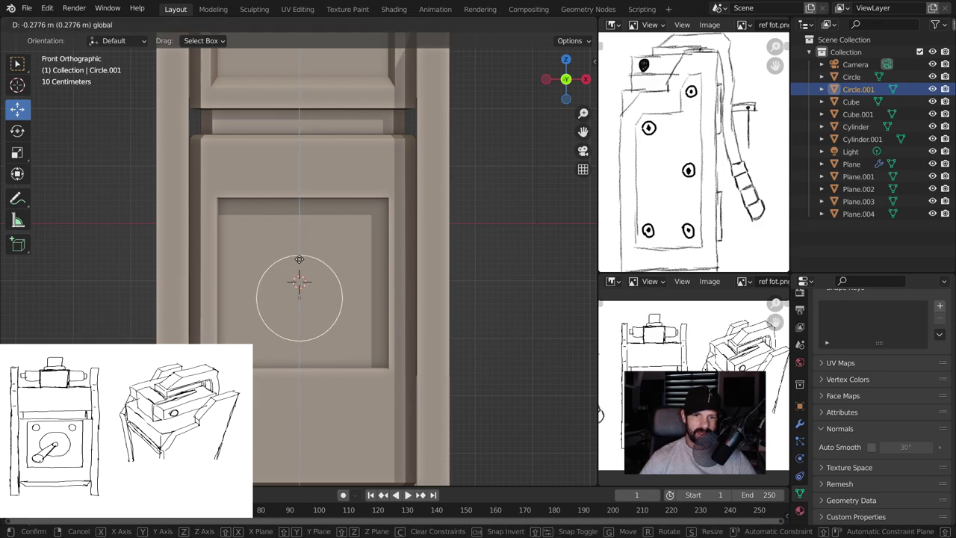
click(302, 263)
mouse_move(330, 296)
middle_down()
mouse_move(292, 312)
mouse_move(311, 312)
middle_up()
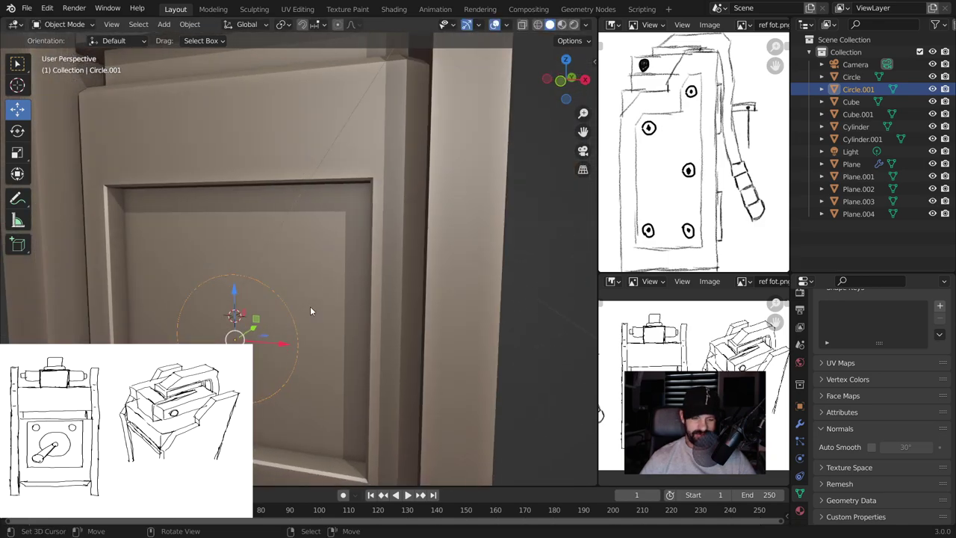
key(Tab)
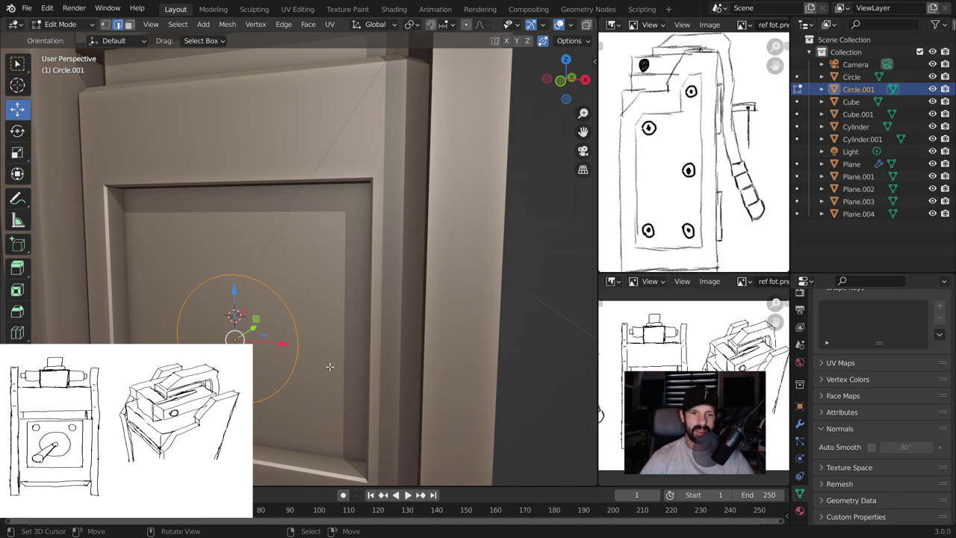
Fill the circle with a face, isolate it, and extrude it into a thick disc
key(f)
middle_drag(330, 366, 318, 375)
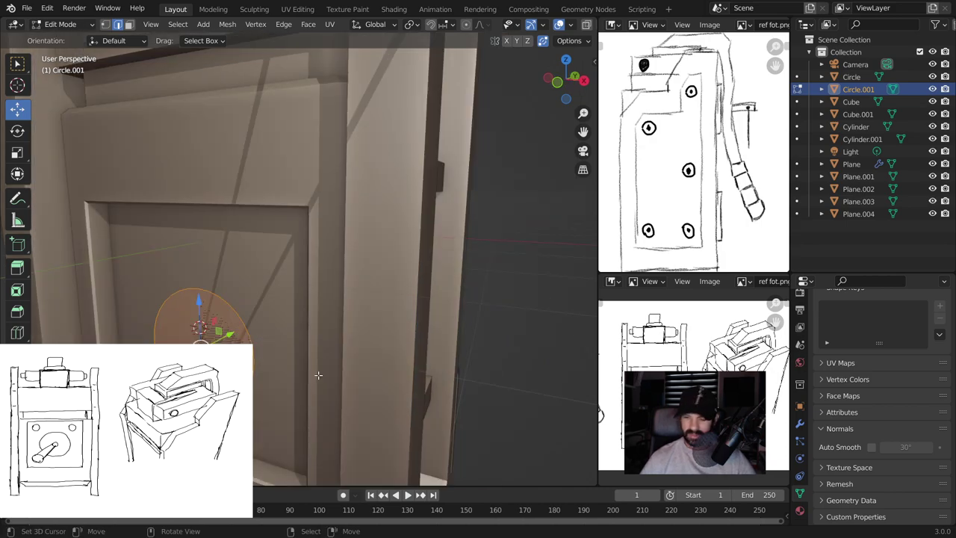
key(KP_Divide)
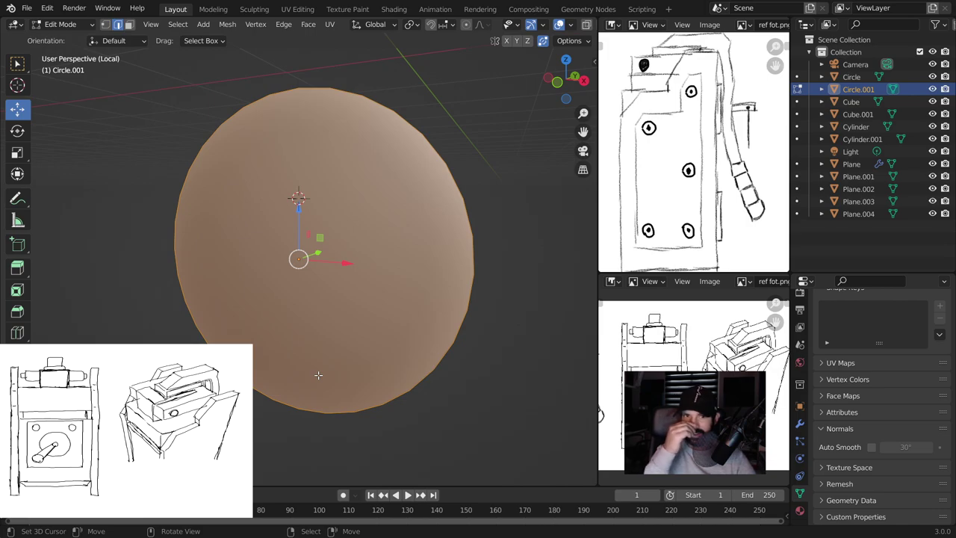
scroll(717, 368, up, 3)
middle_drag(530, 207, 469, 267)
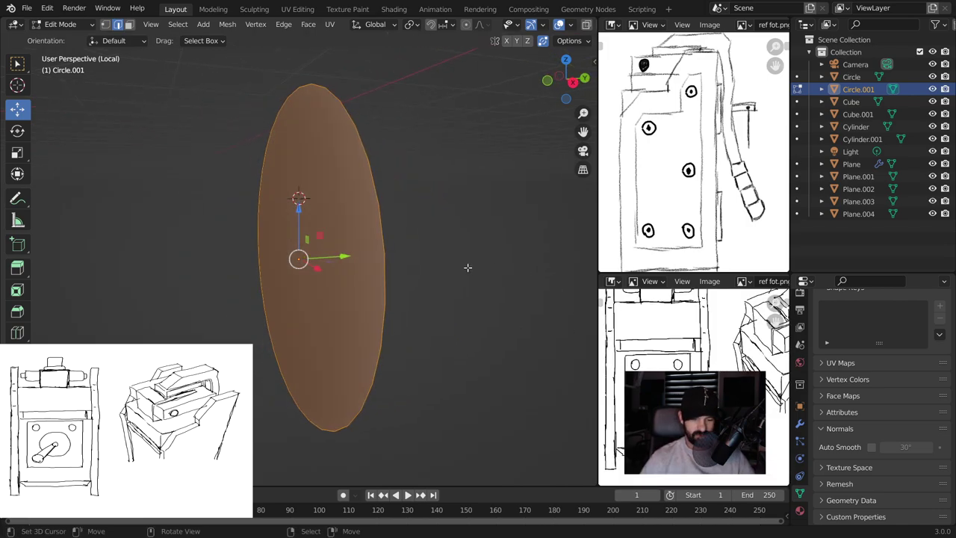
key(e)
click(479, 265)
middle_drag(479, 265, 431, 296)
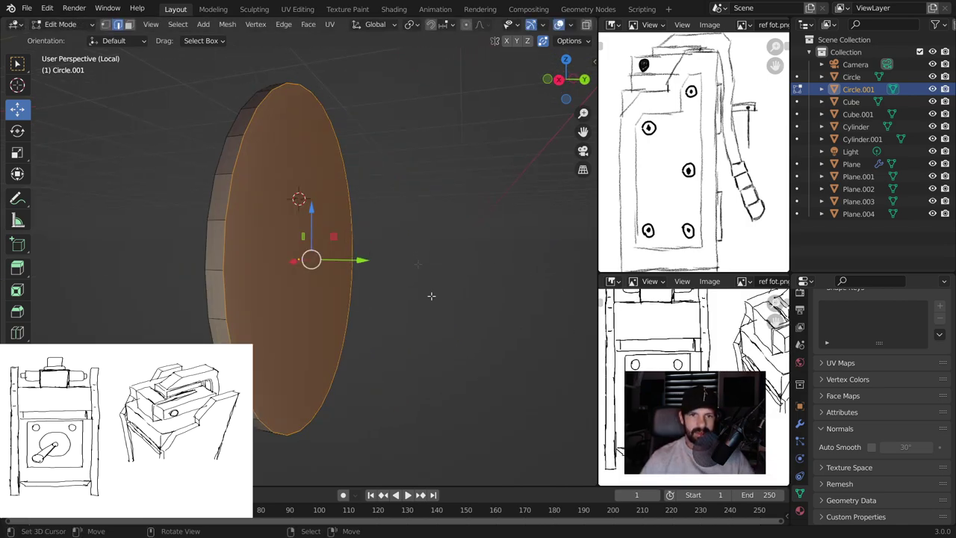
Inset the disc's front face and push it along the Y axis
key(i)
click(419, 311)
drag(363, 260, 375, 261)
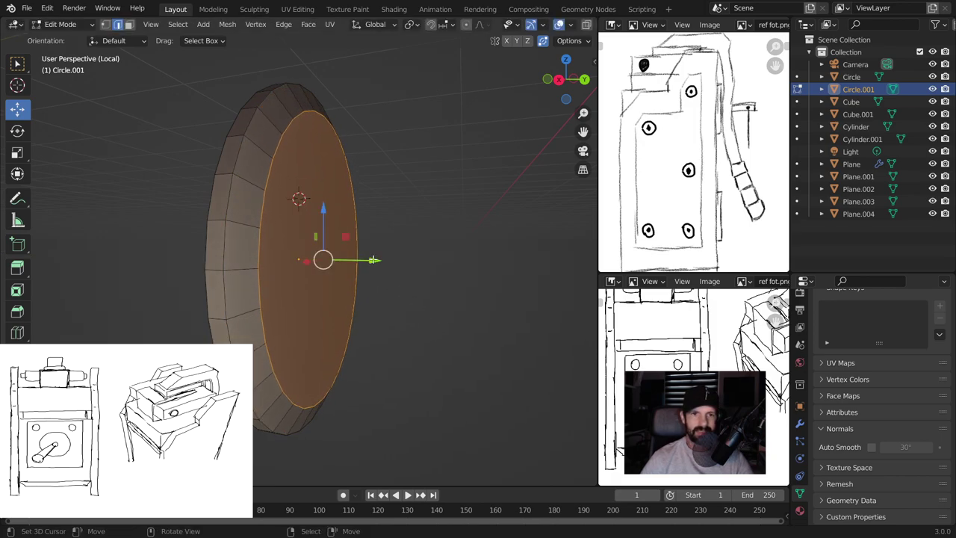
mouse_move(375, 261)
middle_down()
mouse_move(417, 286)
mouse_move(448, 284)
middle_up()
click(405, 219)
Bevel all the disc's edges with one segment at 0.0226 m
key(alt+a)
key(a)
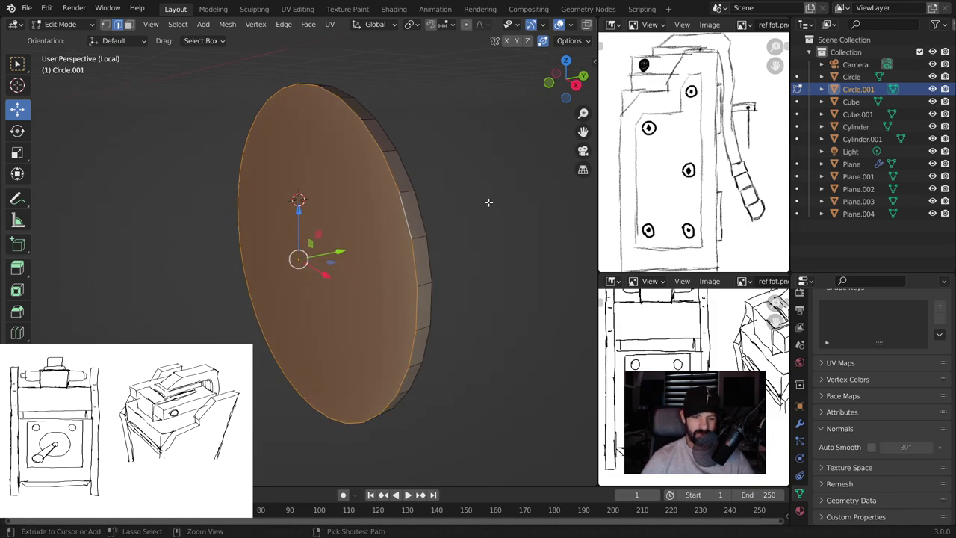
key(ctrl+b)
scroll(493, 202, down, 1)
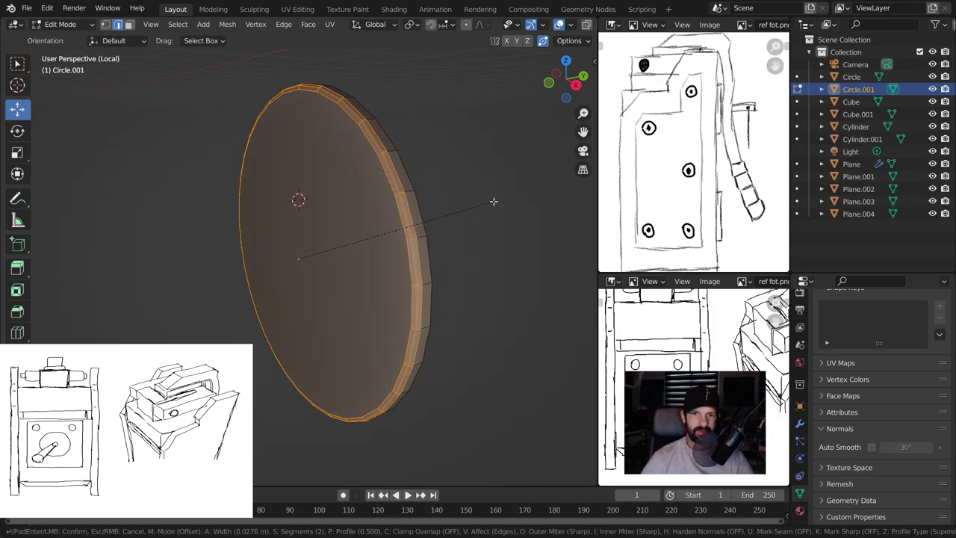
scroll(493, 202, down, 1)
click(493, 202)
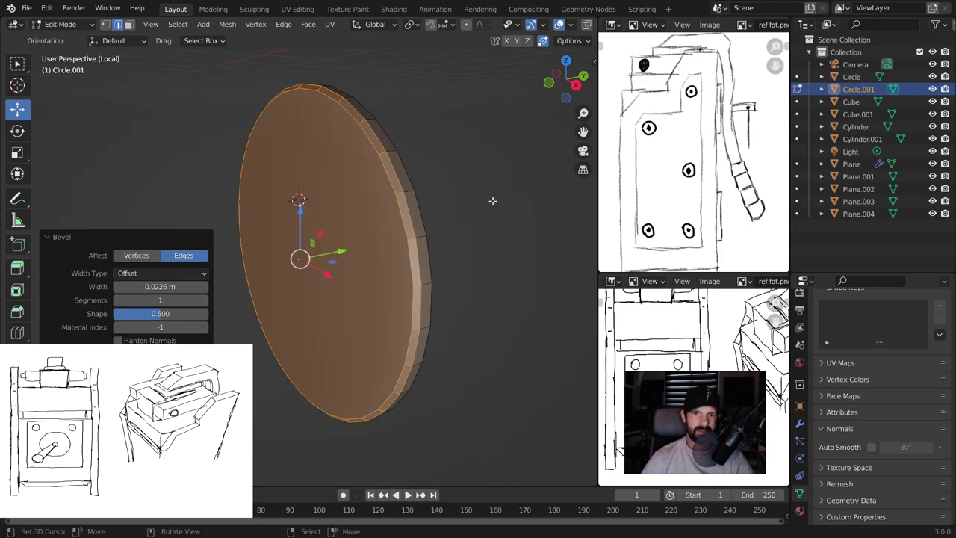
key(Tab)
middle_drag(480, 222, 449, 220)
right_click(448, 220)
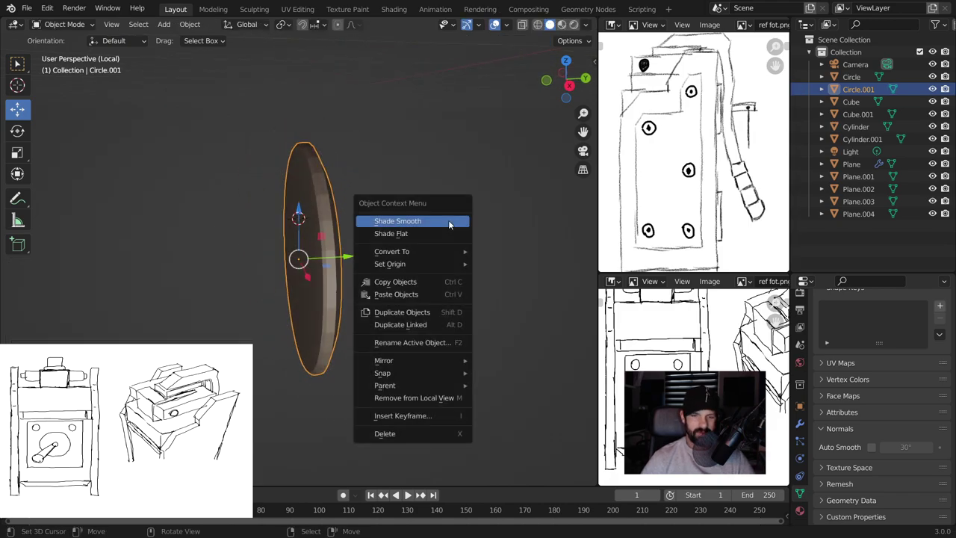
Shade the disc smooth and enable Auto Smooth
click(448, 220)
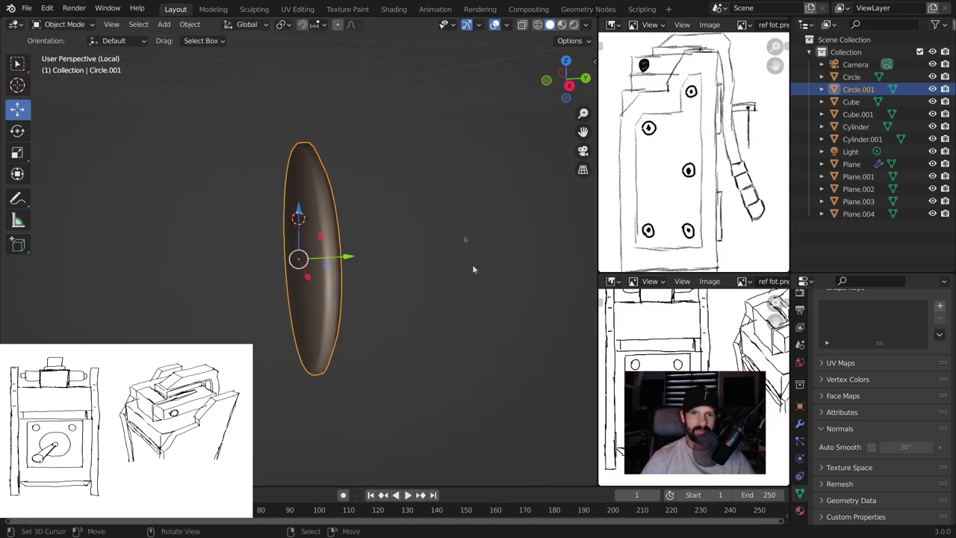
click(871, 447)
mouse_move(375, 333)
middle_down()
mouse_move(19, 287)
mouse_move(203, 252)
middle_up()
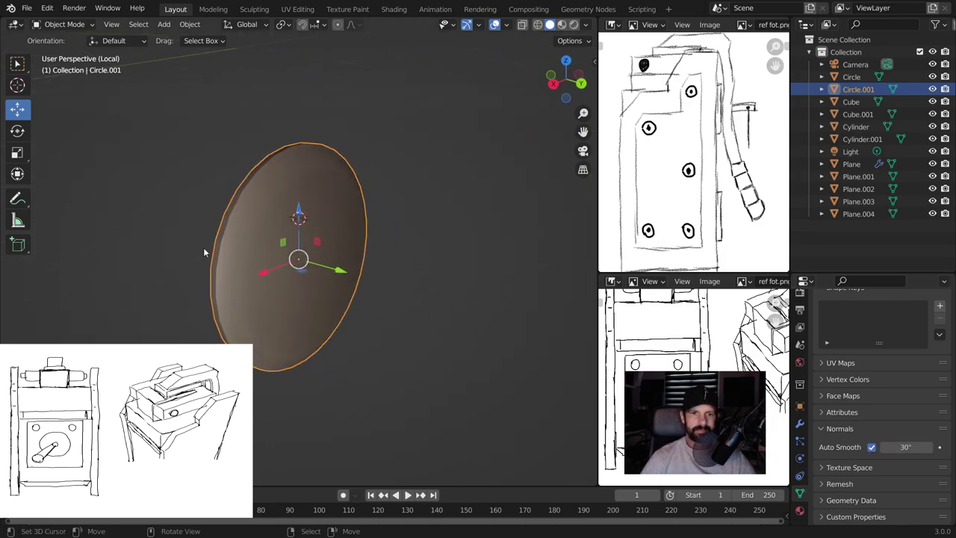
Inset the disc's large front face in face select mode
key(Tab)
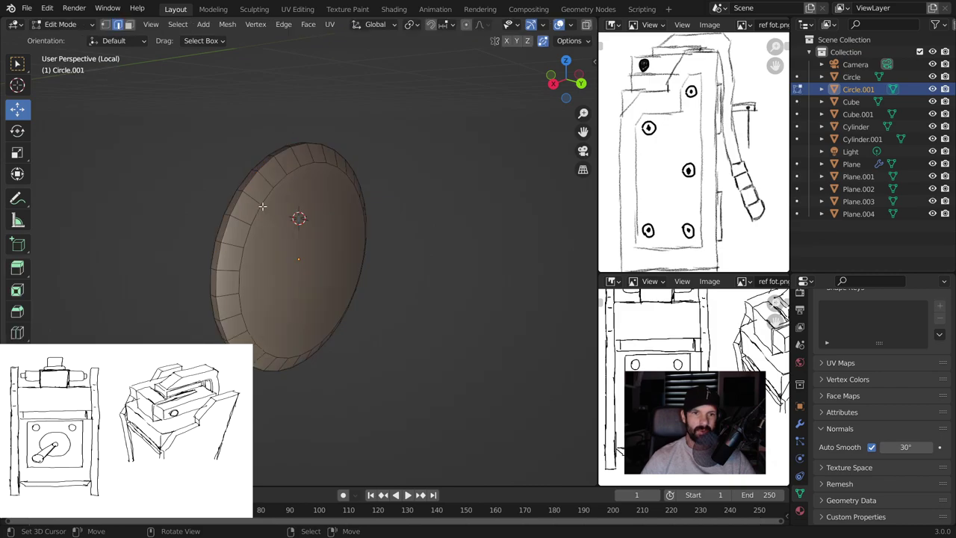
click(273, 217)
click(129, 24)
click(284, 216)
key(i)
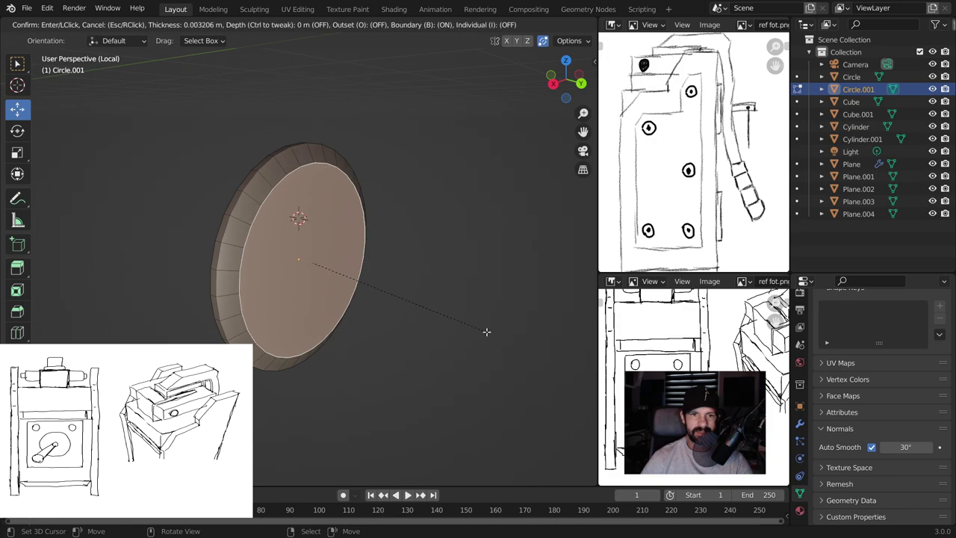
click(483, 331)
key(Tab)
mouse_move(396, 253)
middle_down()
mouse_move(317, 236)
mouse_move(276, 210)
mouse_move(374, 249)
middle_up()
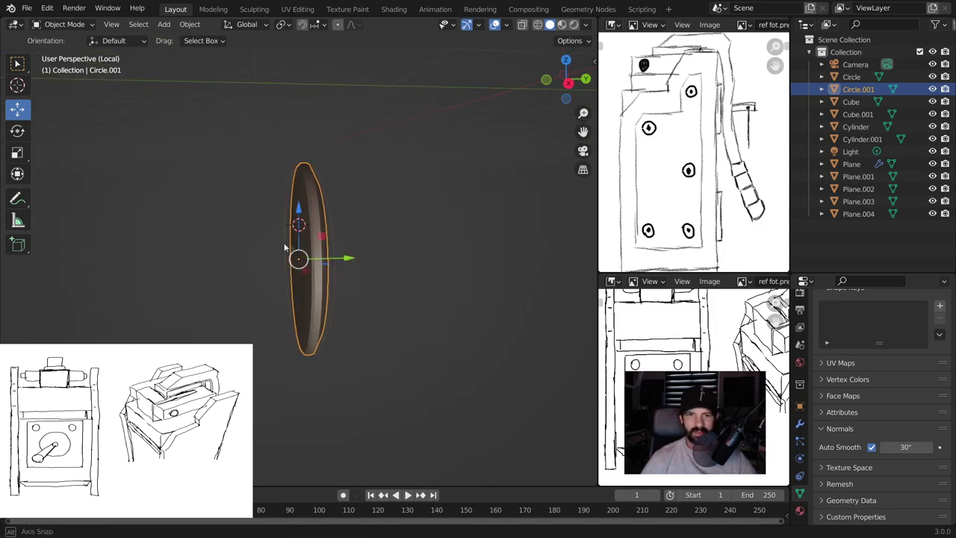
middle_drag(374, 248, 211, 239)
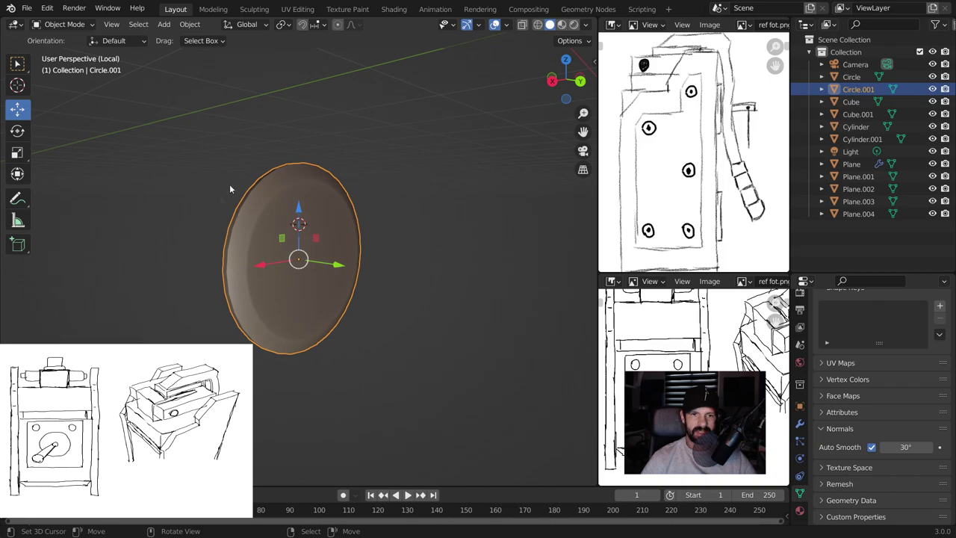
Return to the full scene and sink the disc about 0.012 m into the front panel
key(KP_Divide)
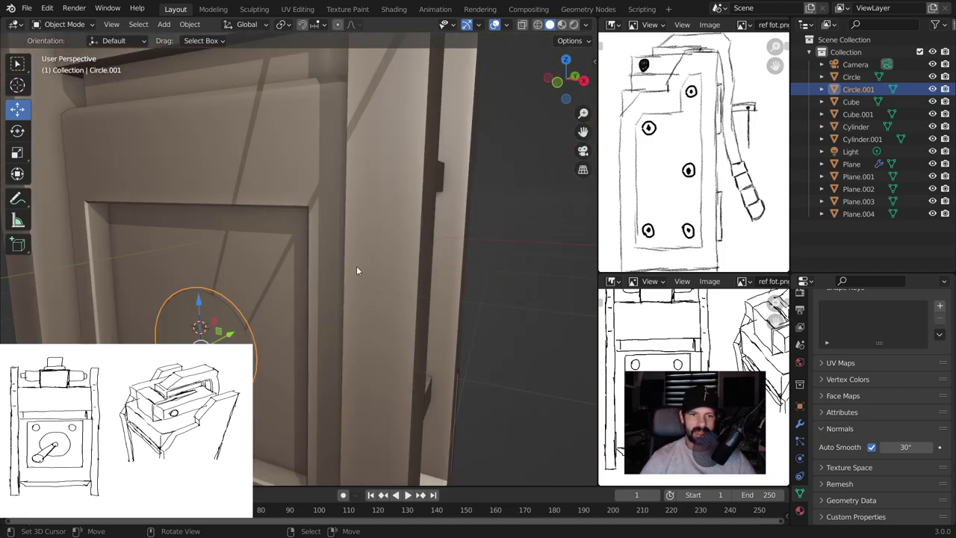
middle_drag(356, 271, 417, 243)
middle_drag(367, 327, 274, 322)
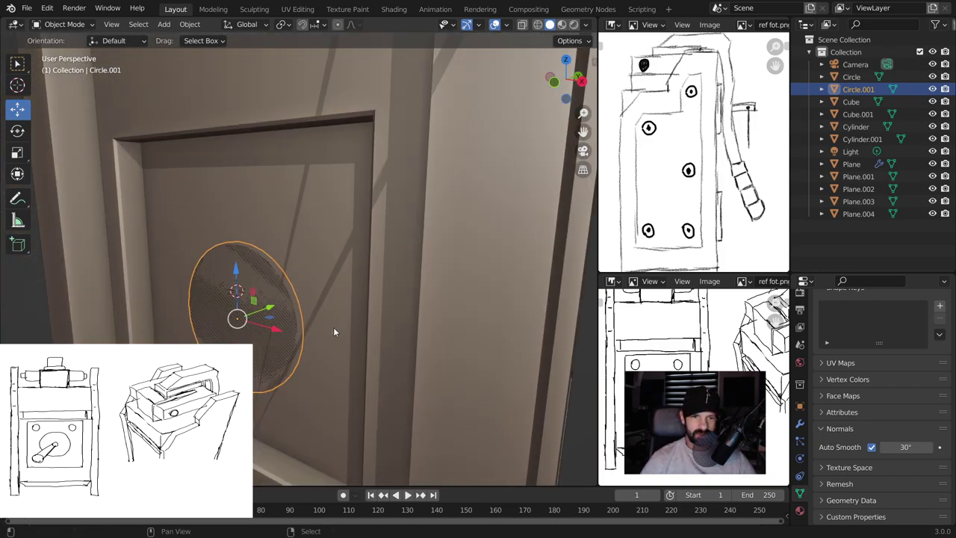
click(273, 317)
click(274, 316)
click(273, 316)
drag(269, 305, 270, 305)
click(296, 253)
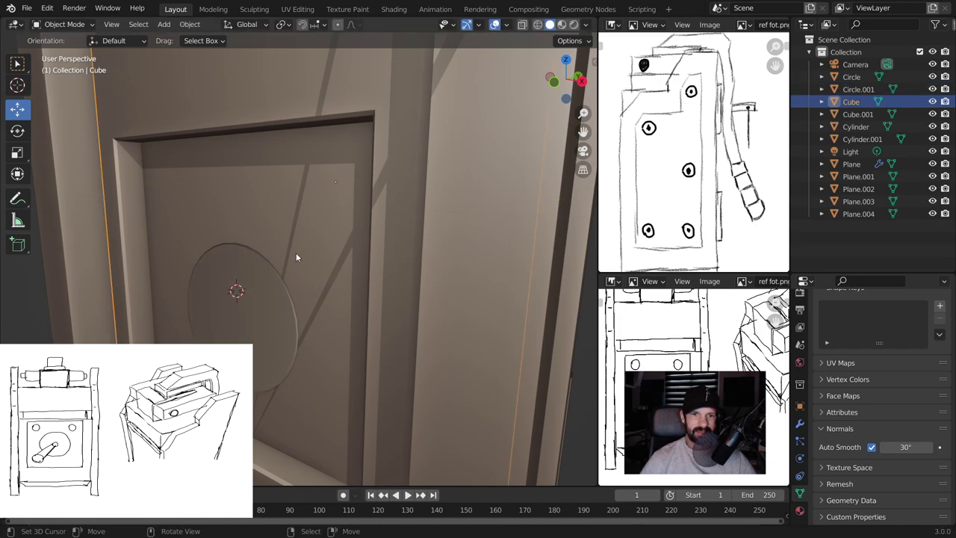
Apply a Boolean Difference modifier on the Cube with Circle.001 as the cutter object
click(800, 423)
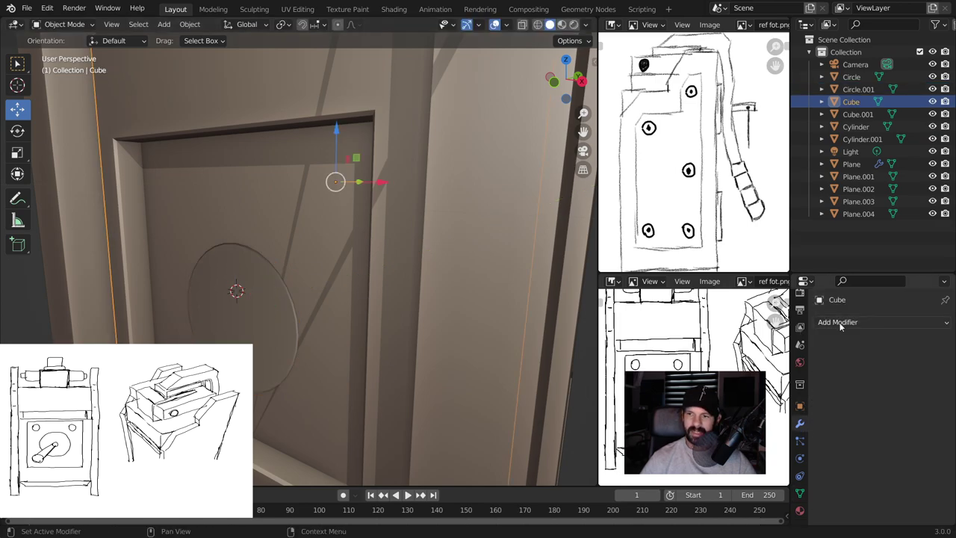
click(838, 322)
click(702, 93)
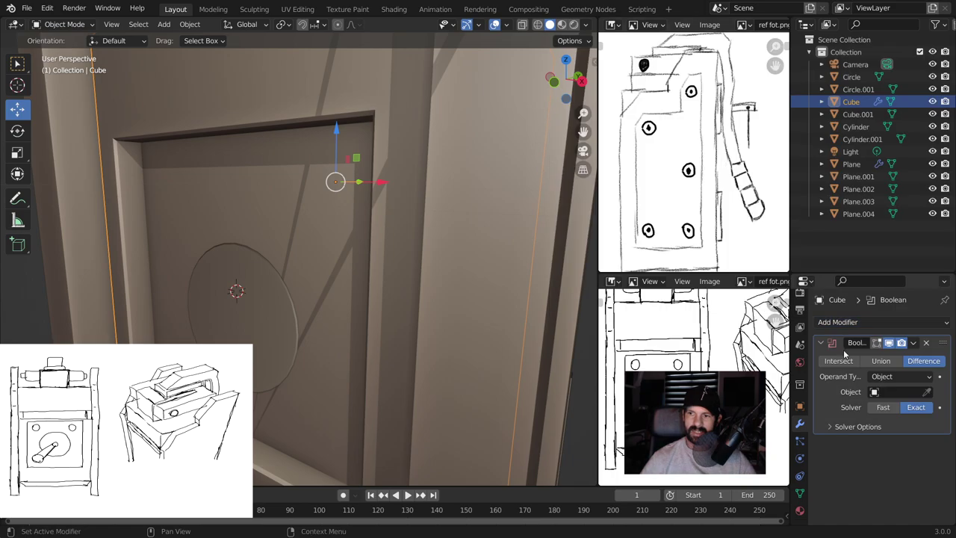
click(927, 391)
click(283, 299)
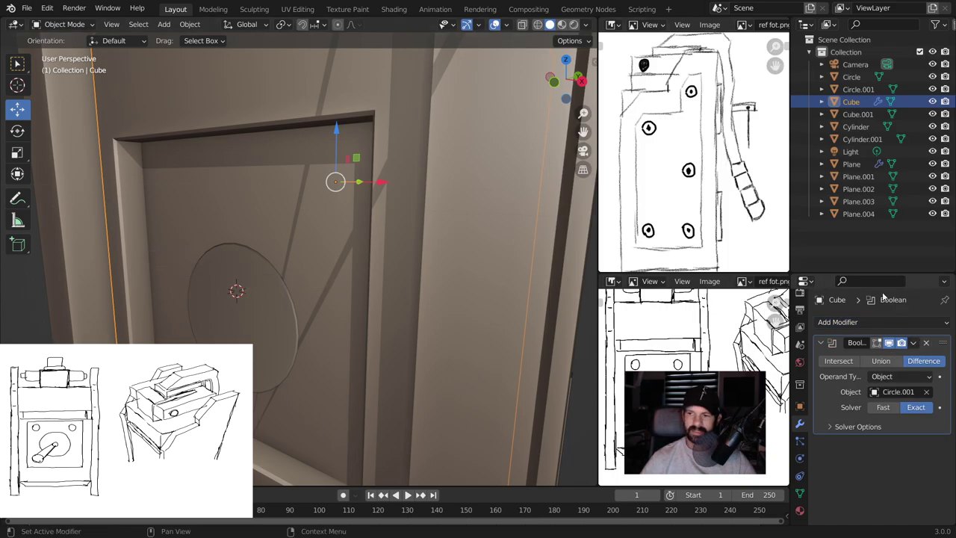
click(913, 343)
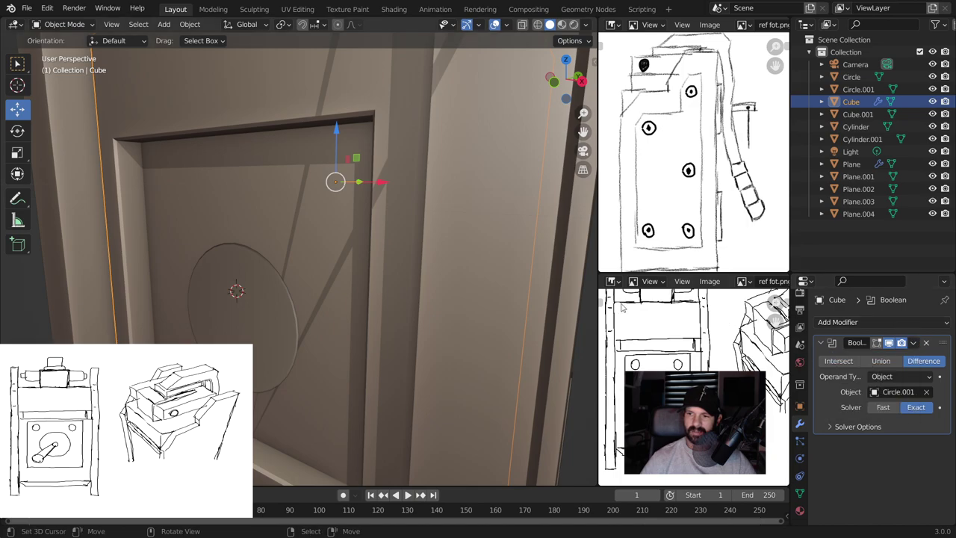
click(913, 342)
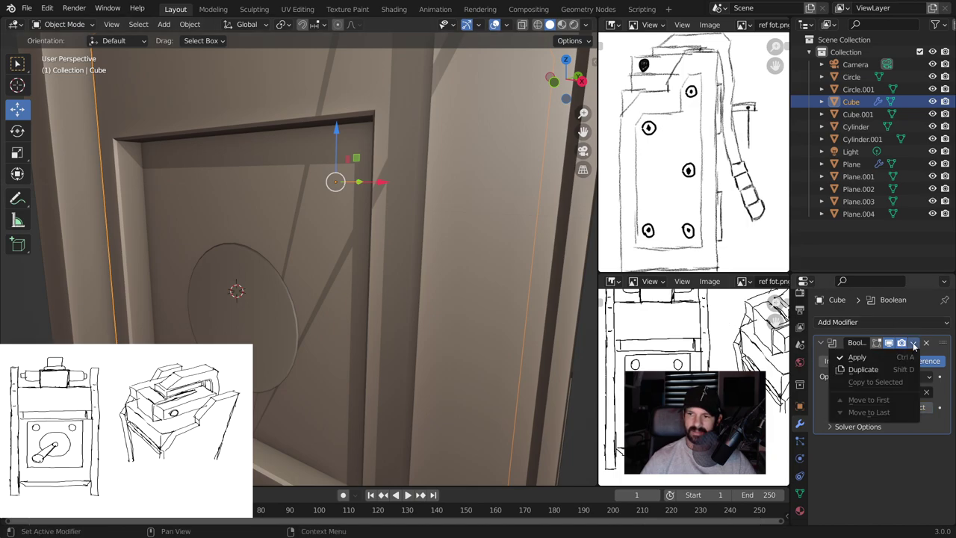
click(894, 365)
click(255, 299)
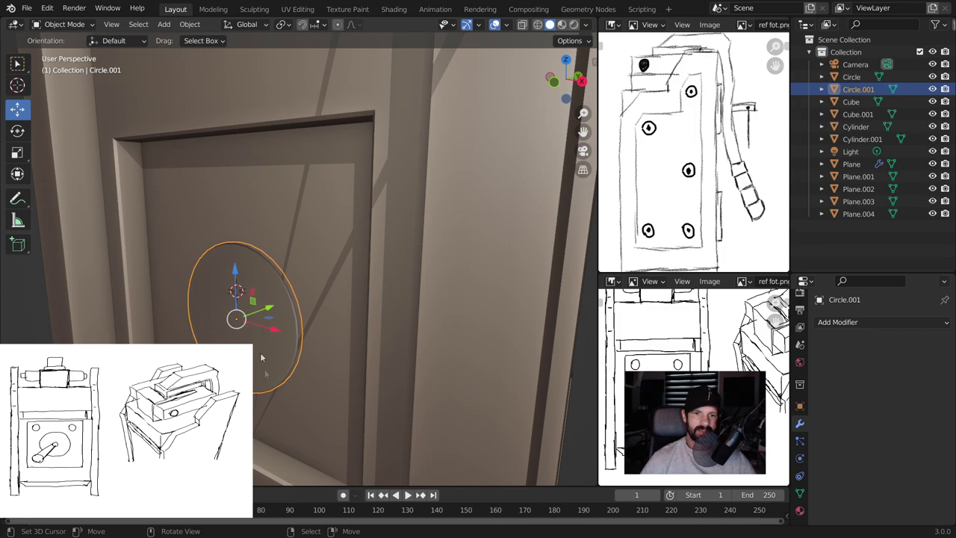
Shrink Circle.001 and move it slightly forward along Y into the recess
key(shift+s)
key(s)
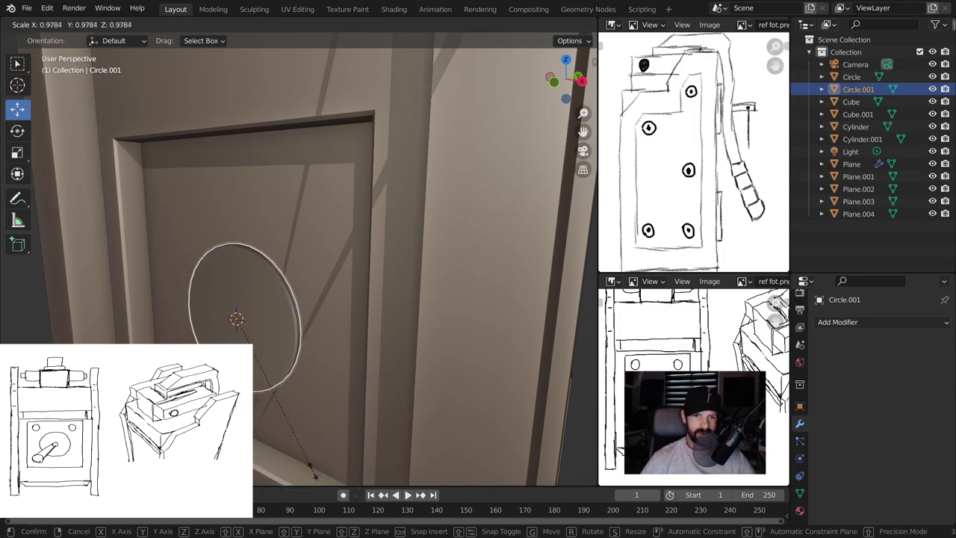
click(293, 360)
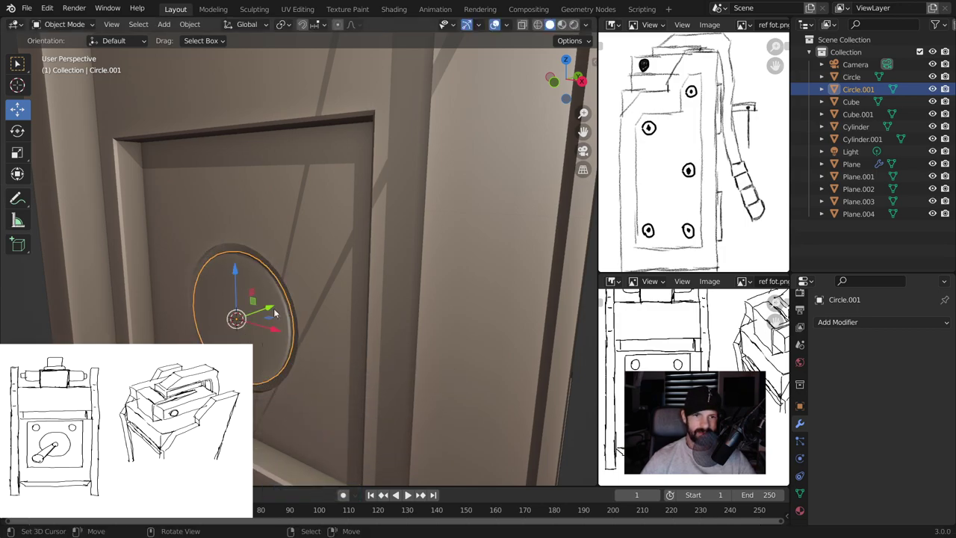
drag(274, 314, 276, 308)
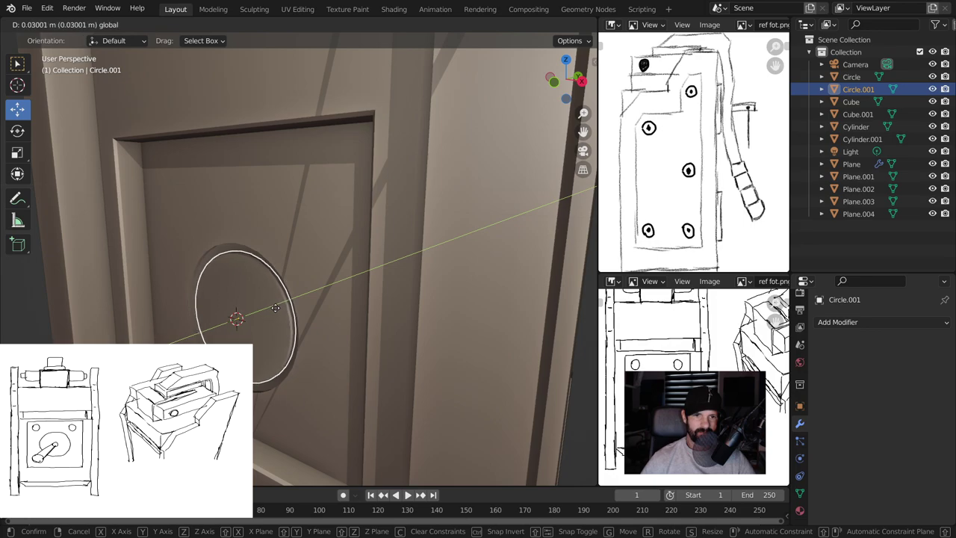
click(276, 307)
mouse_move(275, 307)
middle_down()
mouse_move(345, 283)
mouse_move(311, 316)
mouse_move(330, 291)
middle_up()
click(347, 281)
scroll(358, 291, down, 3)
click(329, 291)
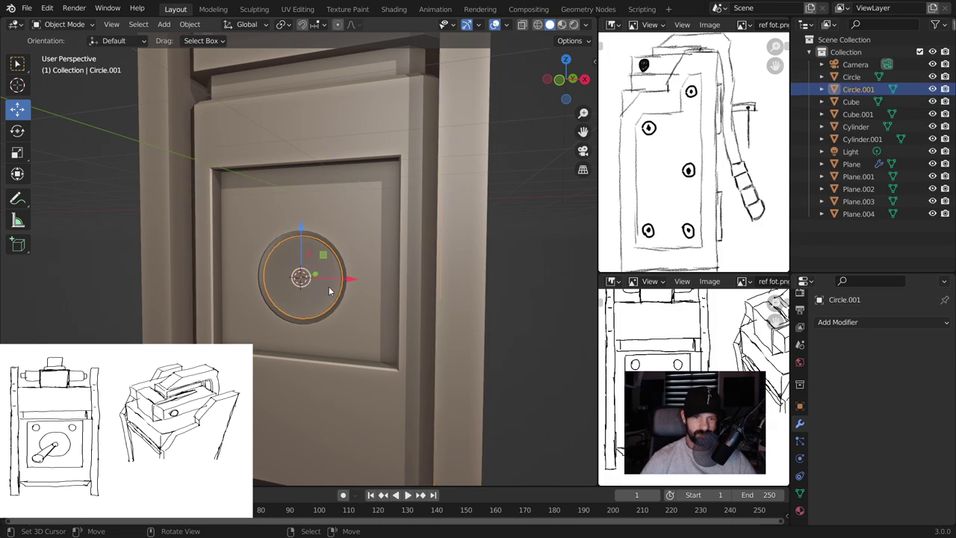
Snap the 3D cursor to the circle, scale it slightly smaller, and view the panel front-orthographic
key(shift+s)
click(334, 366)
key(s)
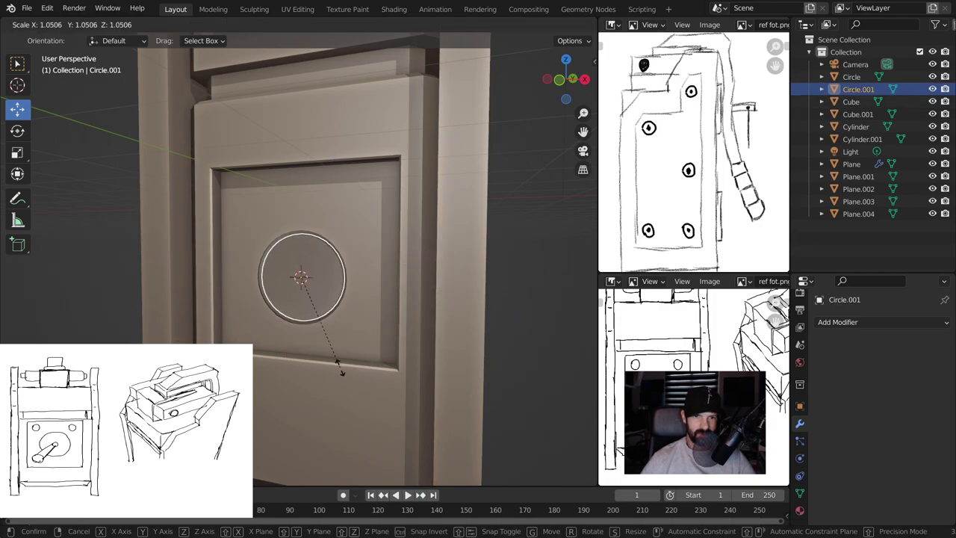
click(335, 364)
key(KP_1)
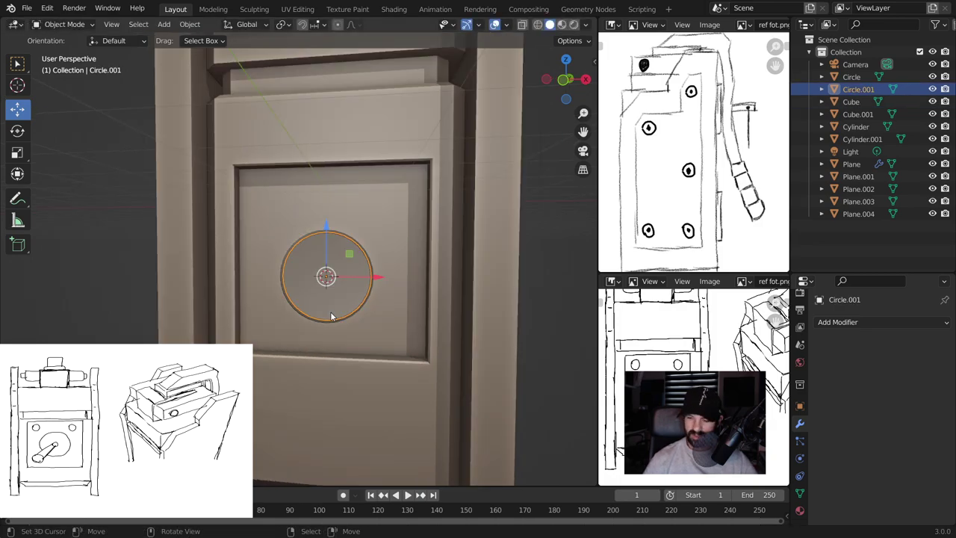
key(KP_5)
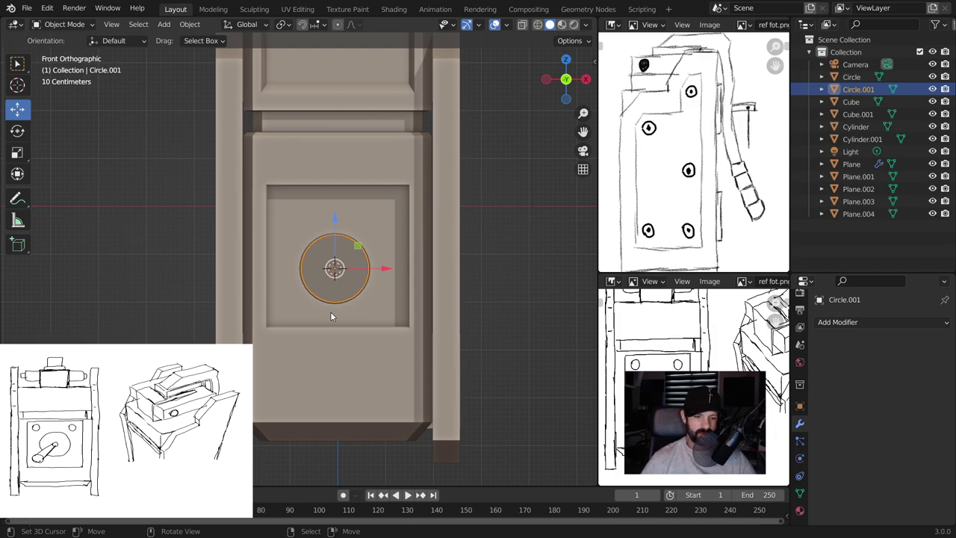
key(shift+a)
mouse_move(269, 285)
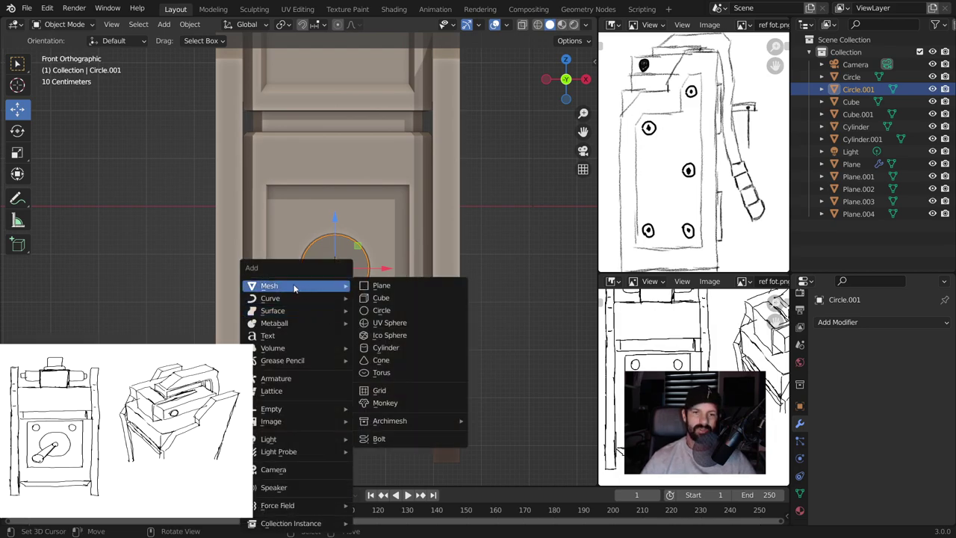
Add a new circle at the 3D cursor, shrink it, and fill it with a scaled-down face
click(384, 310)
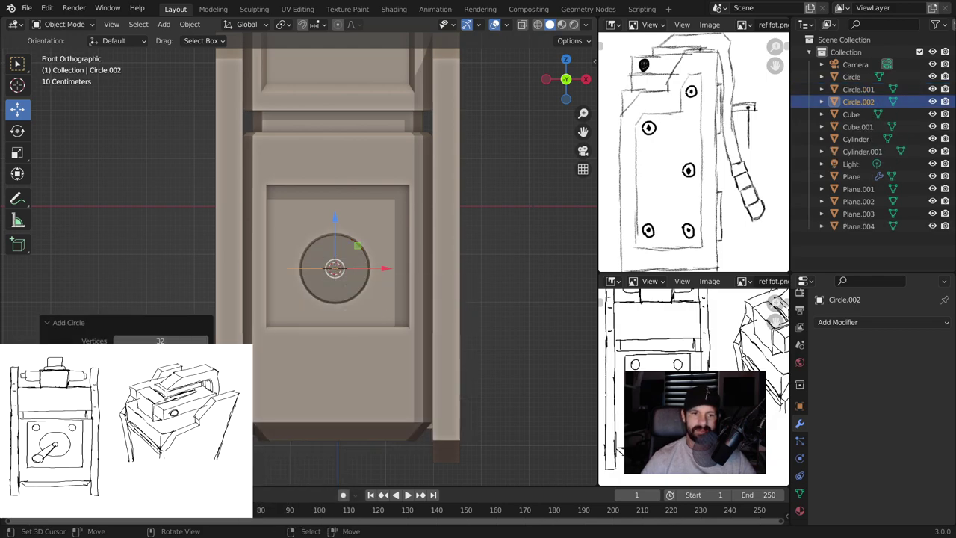
key(s)
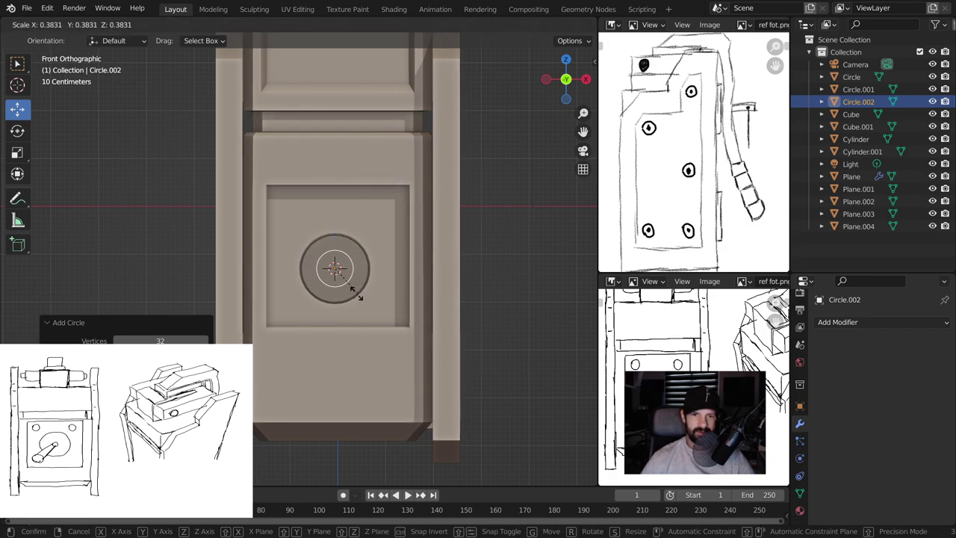
click(353, 296)
key(Tab)
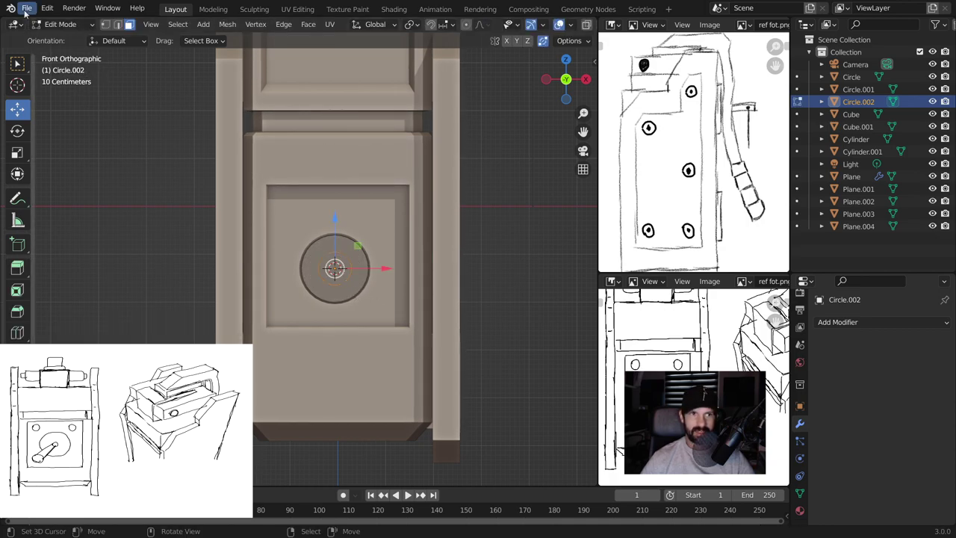
key(f)
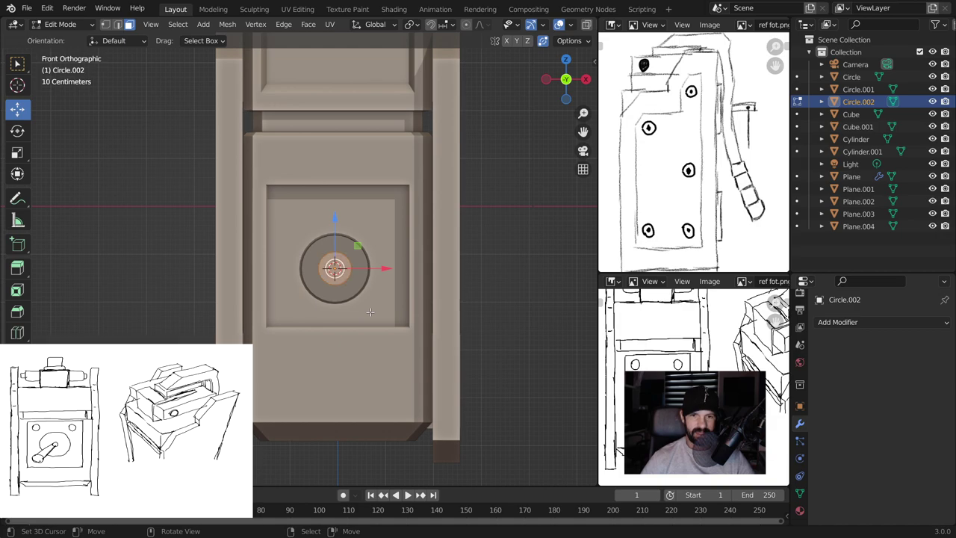
key(s)
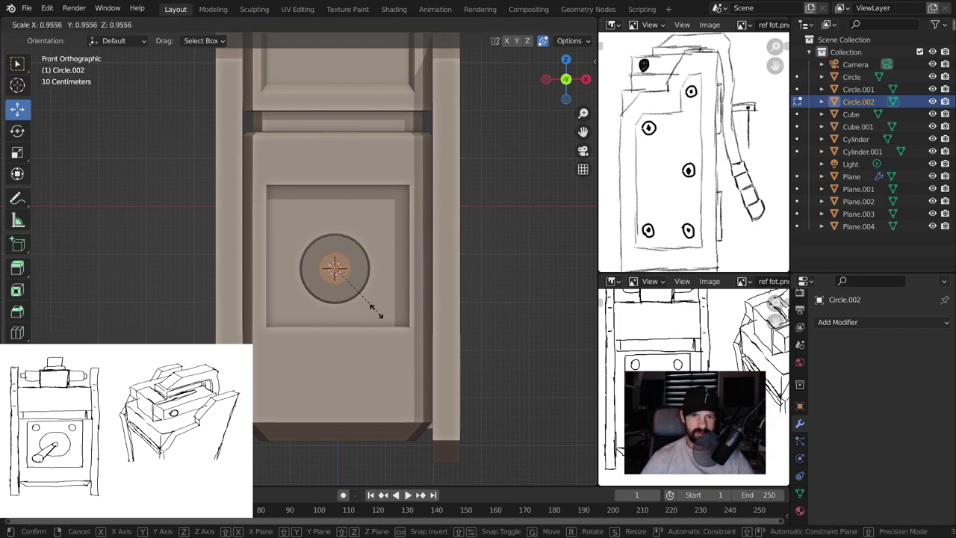
click(363, 301)
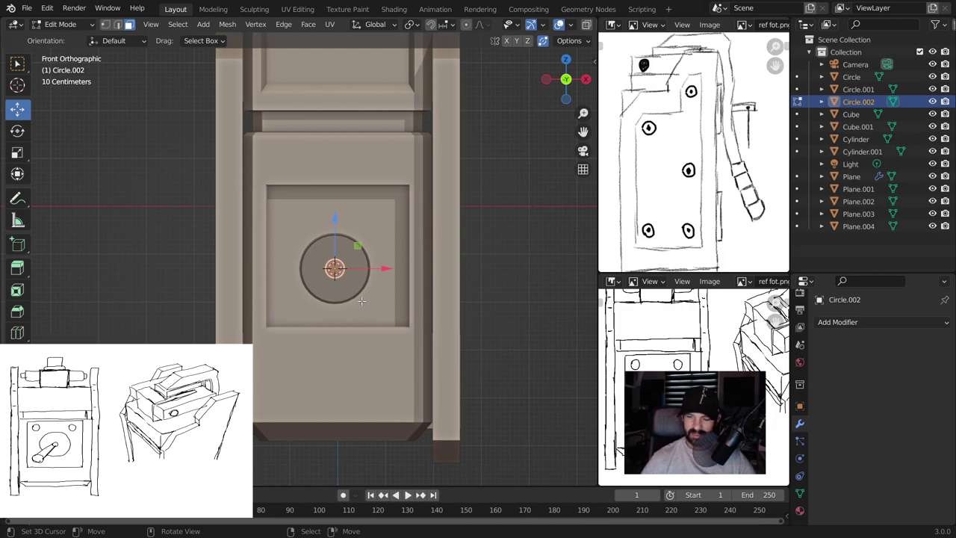
Move the small circle face below and left of the center circle along Y and X
key(KP_Divide)
scroll(364, 299, down, 2)
scroll(363, 300, down, 2)
scroll(366, 299, down, 1)
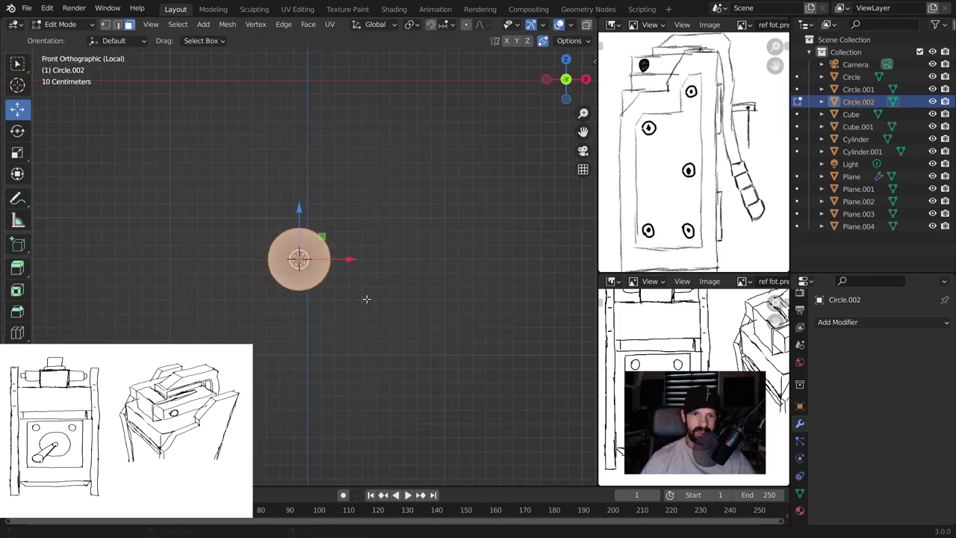
key(KP_Divide)
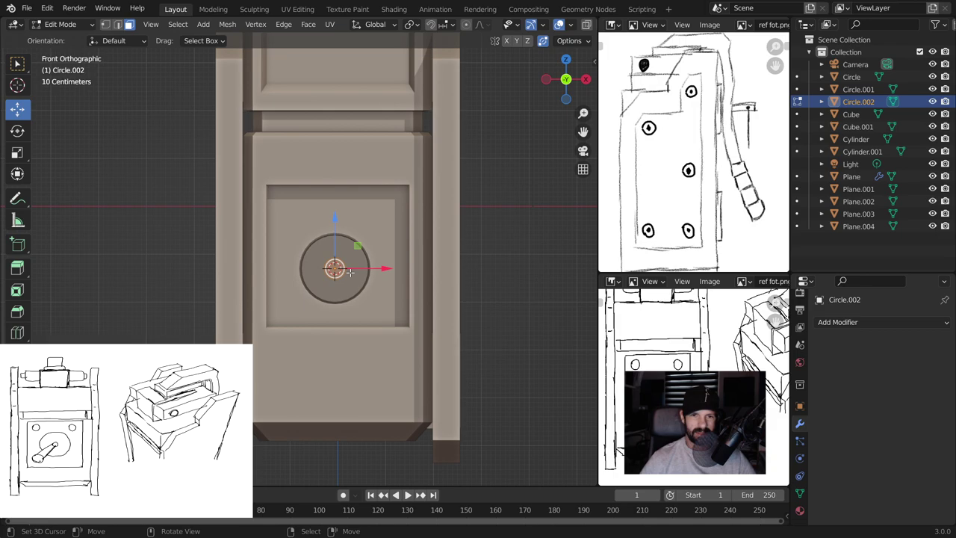
mouse_move(345, 271)
mouse_down()
mouse_move(295, 310)
mouse_move(278, 305)
mouse_up()
middle_drag(278, 304, 235, 340)
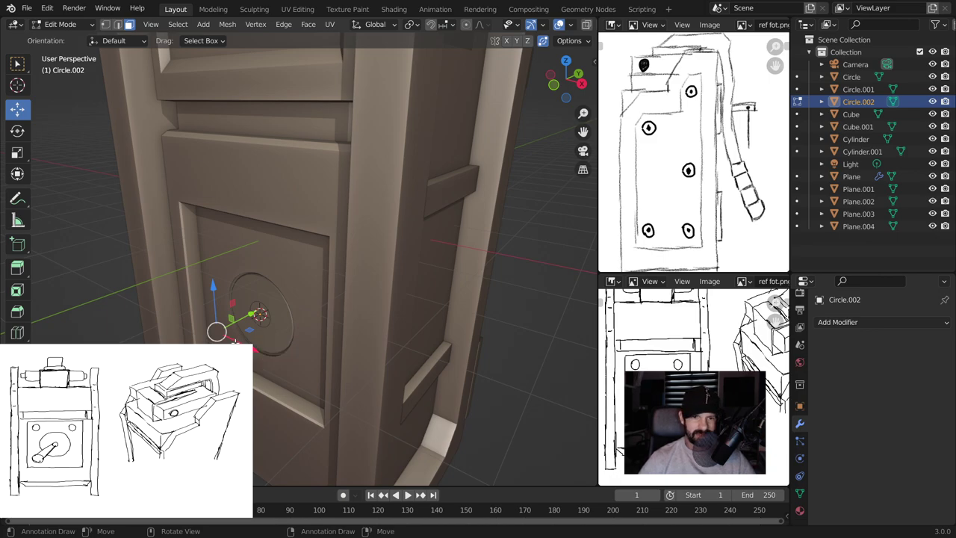
drag(252, 316, 252, 322)
middle_drag(257, 333, 341, 303)
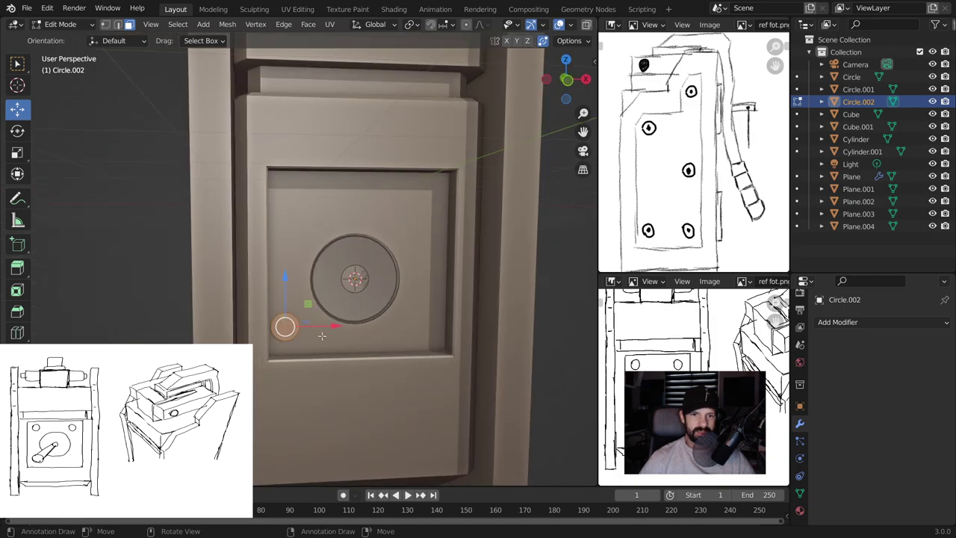
drag(321, 329, 324, 338)
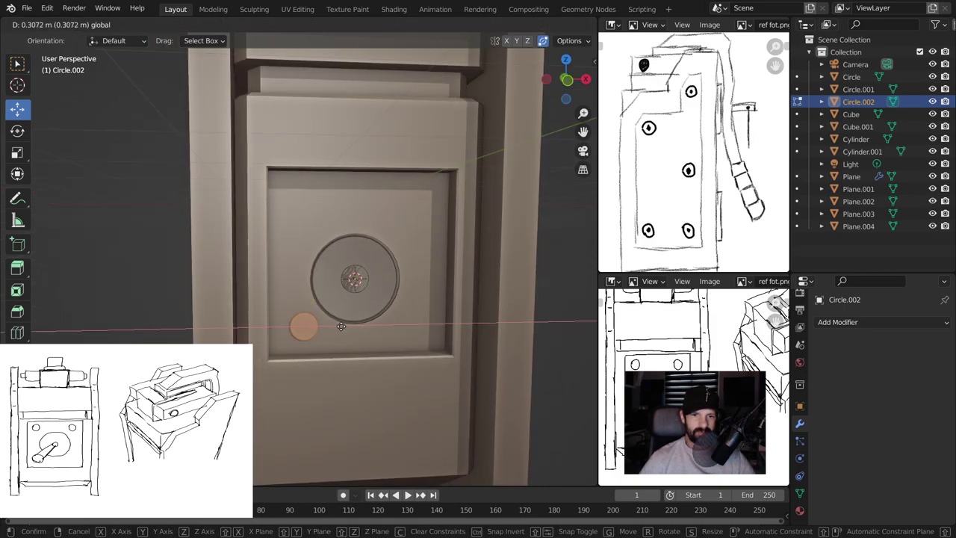
Resize the circle around the 3D cursor and isolate both circle faces in local view
key(shift+s)
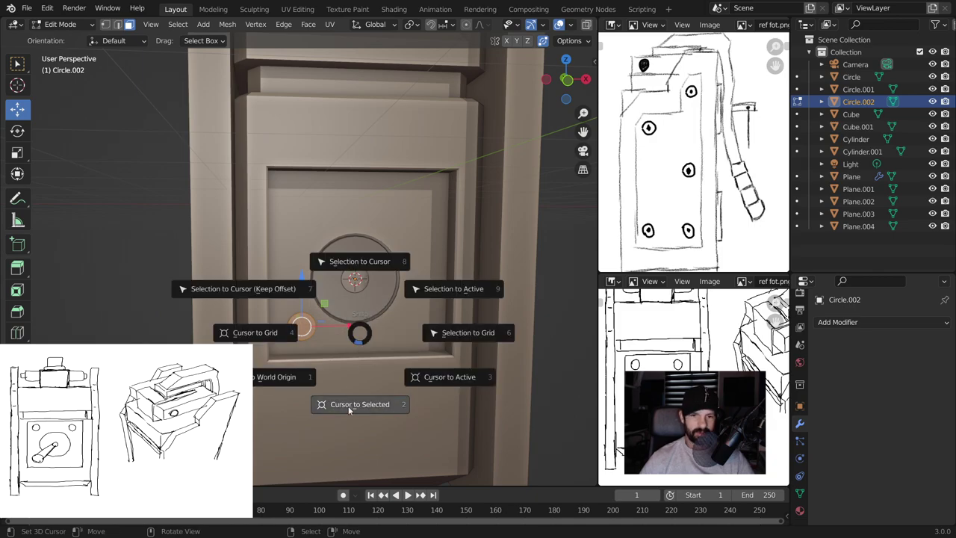
click(352, 403)
key(s)
click(381, 364)
middle_drag(381, 364, 329, 361)
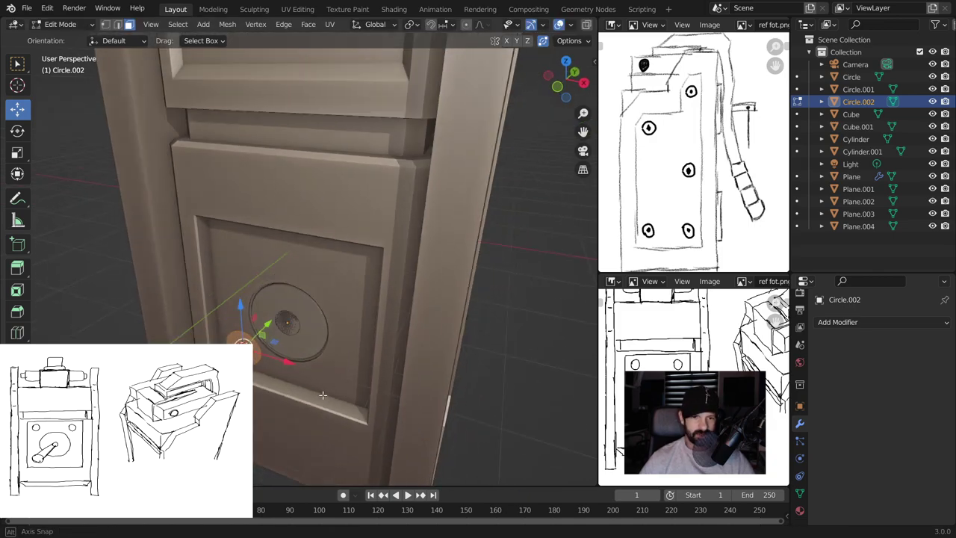
click(316, 302)
key(KP_Divide)
middle_drag(316, 302, 288, 318)
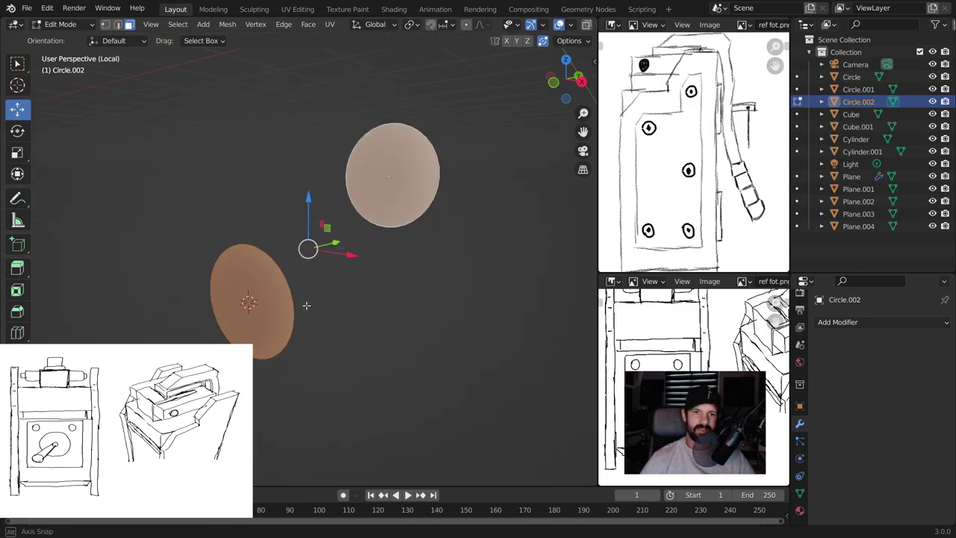
Extrude both circle faces of Circle.002 outward into thick discs and check them in Object Mode
key(e)
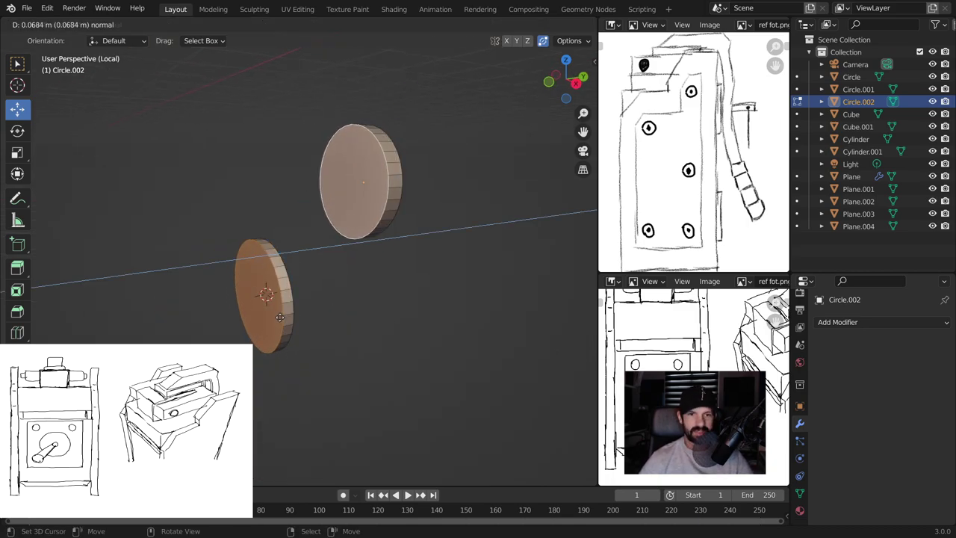
click(278, 317)
mouse_move(278, 317)
middle_down()
mouse_move(396, 224)
mouse_move(410, 331)
middle_up()
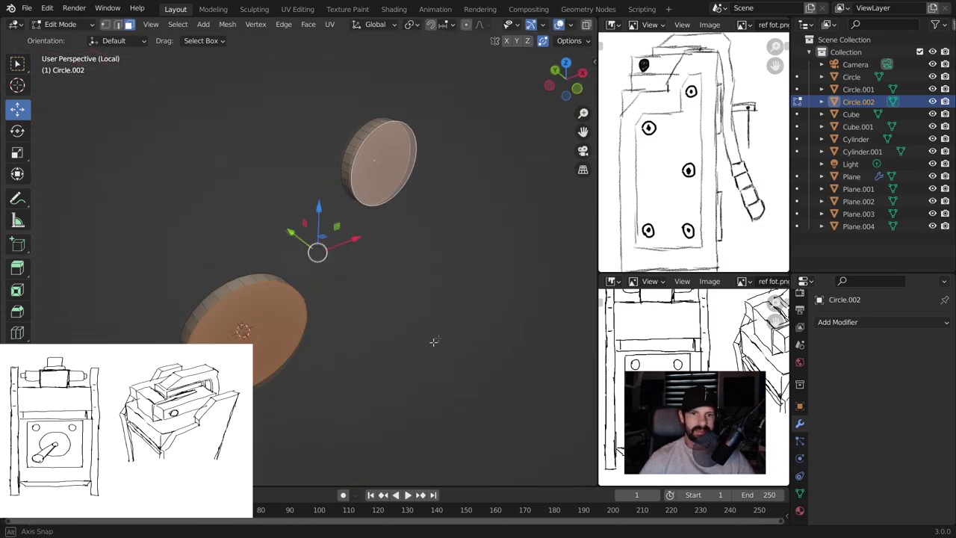
key(Tab)
mouse_move(377, 310)
middle_down()
mouse_move(274, 344)
mouse_move(318, 251)
middle_up()
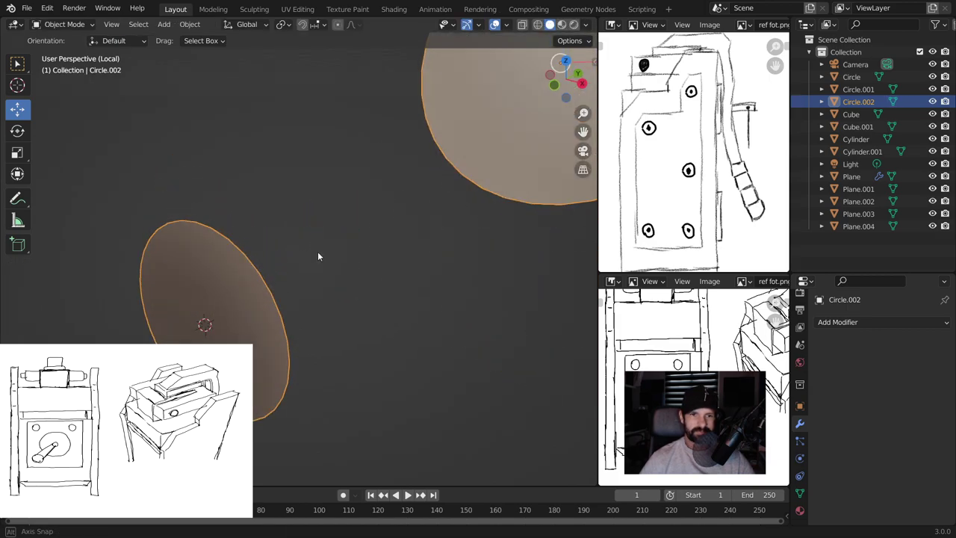
middle_drag(305, 173, 124, 100)
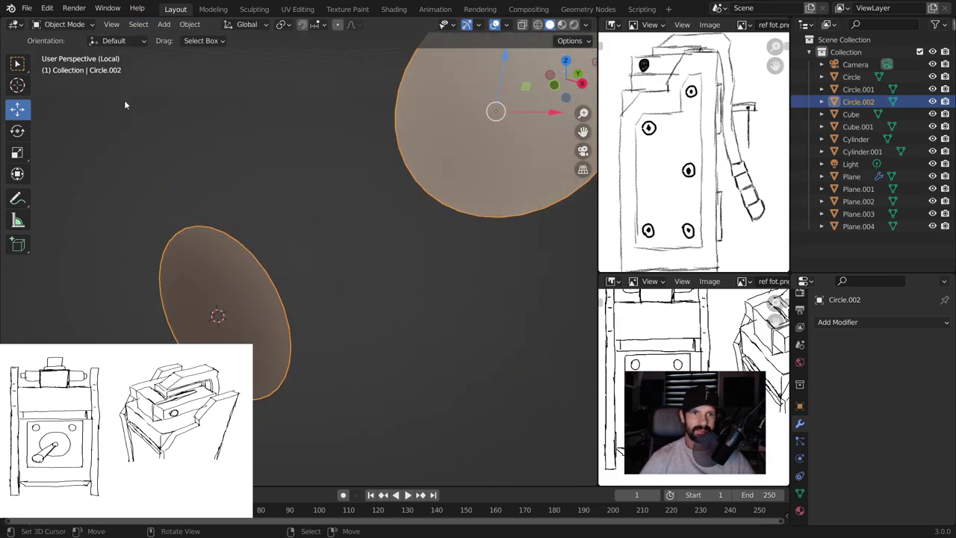
key(Tab)
middle_drag(273, 300, 337, 273)
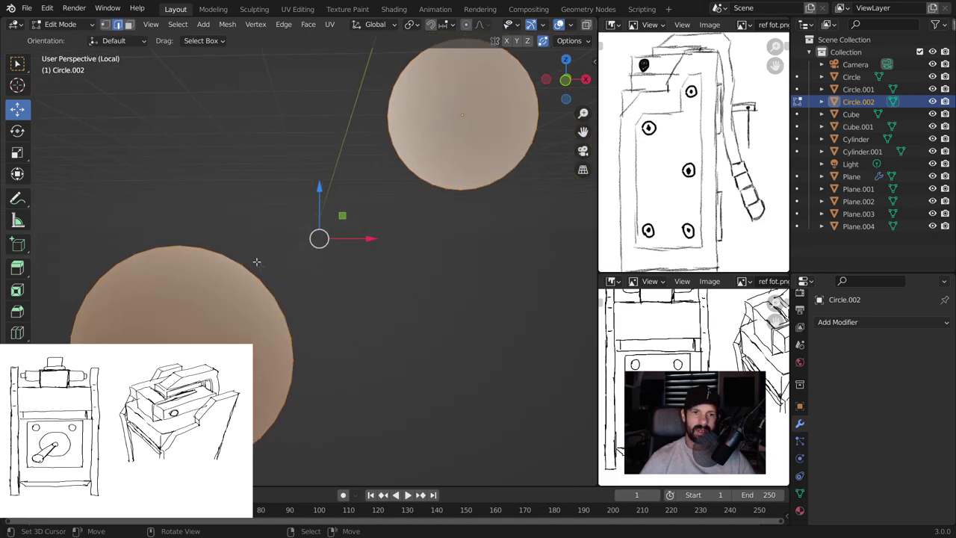
Place the 3D cursor at the lower circle's edge and select both circle faces in face mode
click(267, 288)
shift+right_click(340, 231)
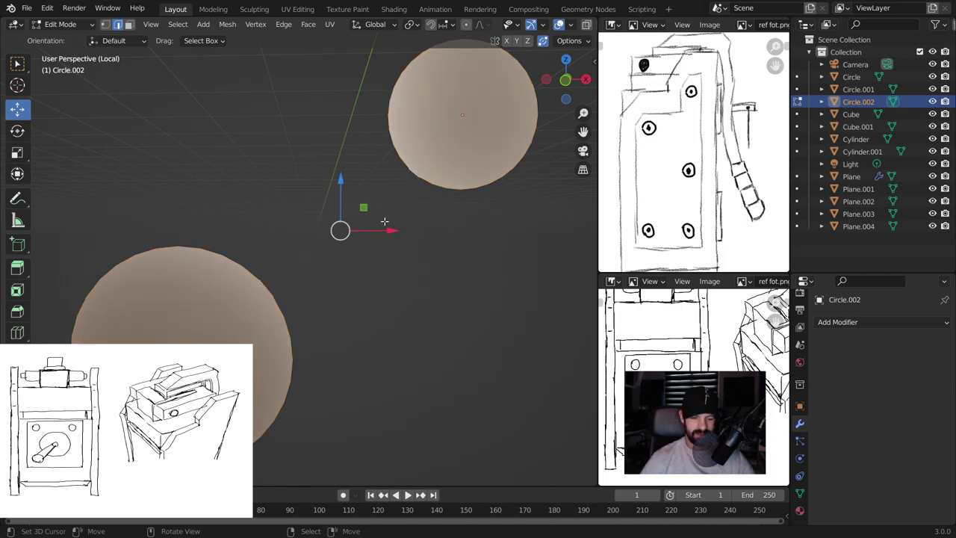
shift+right_click(130, 321)
click(129, 24)
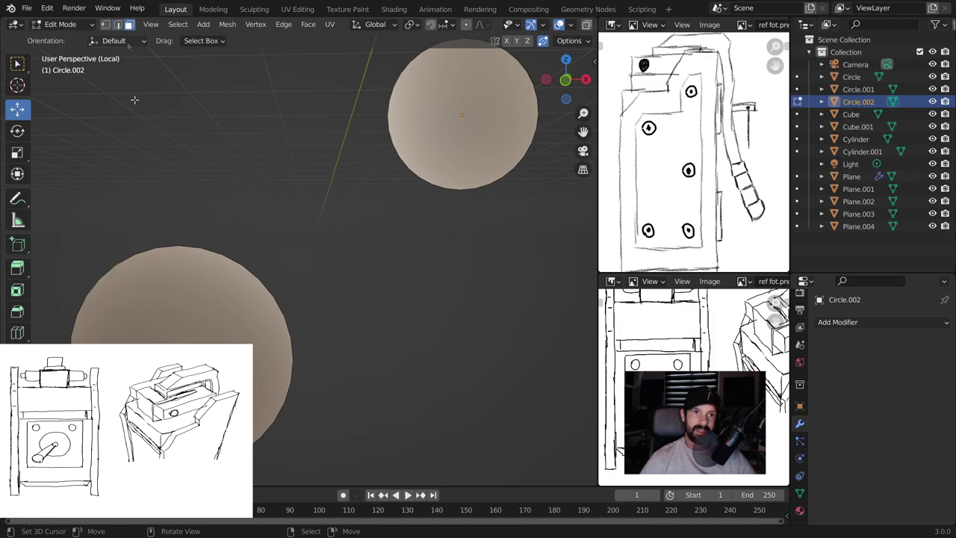
click(225, 299)
shift+click(448, 142)
Inset both disc faces, then select one matching edge on each circle
key(i)
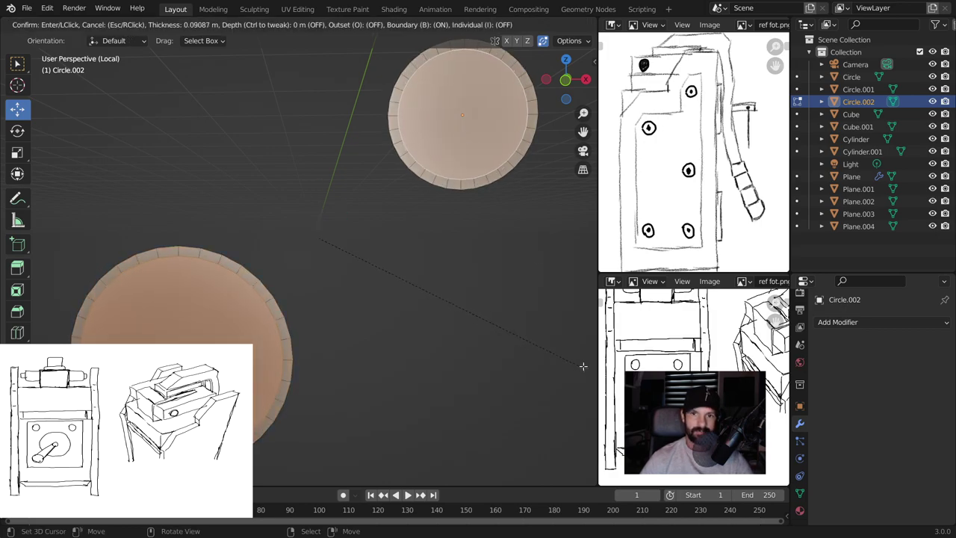
click(353, 278)
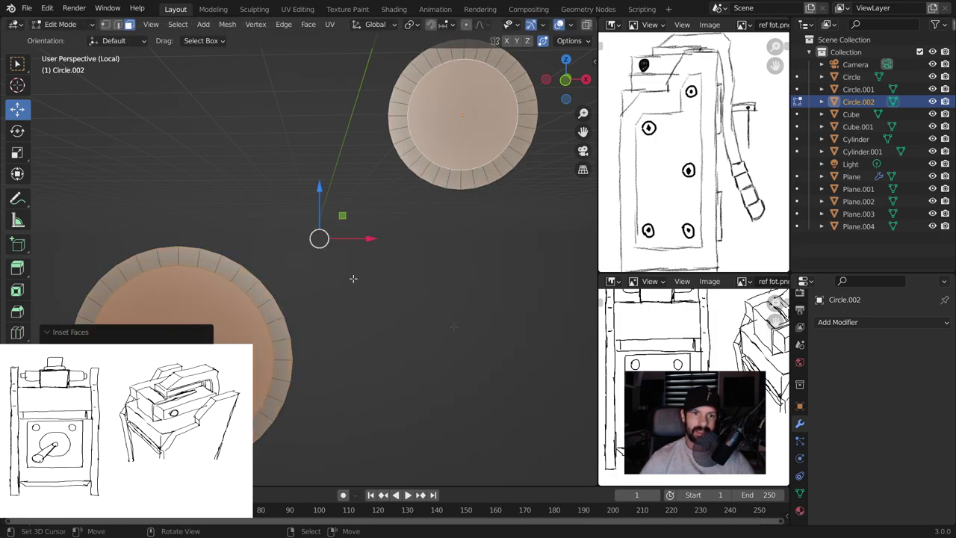
click(116, 25)
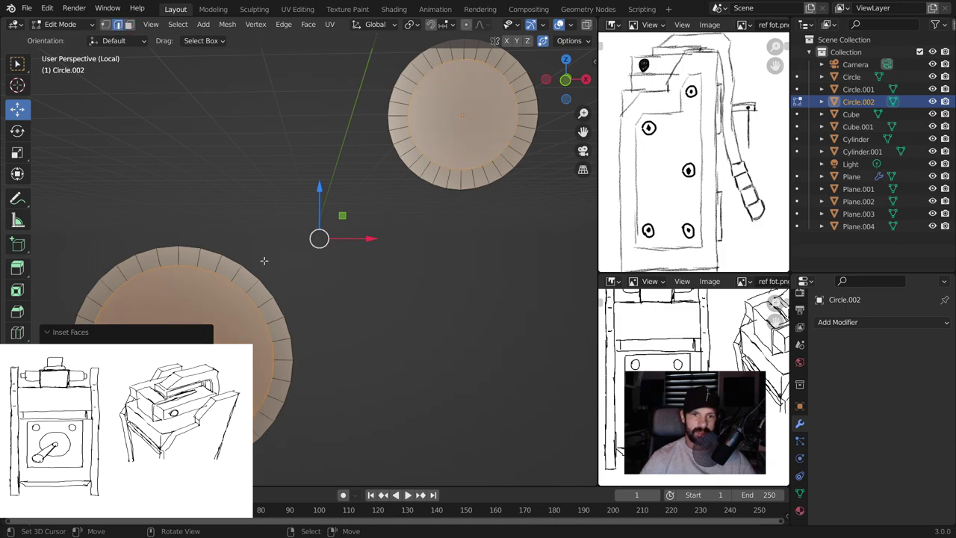
click(266, 286)
shift+click(416, 175)
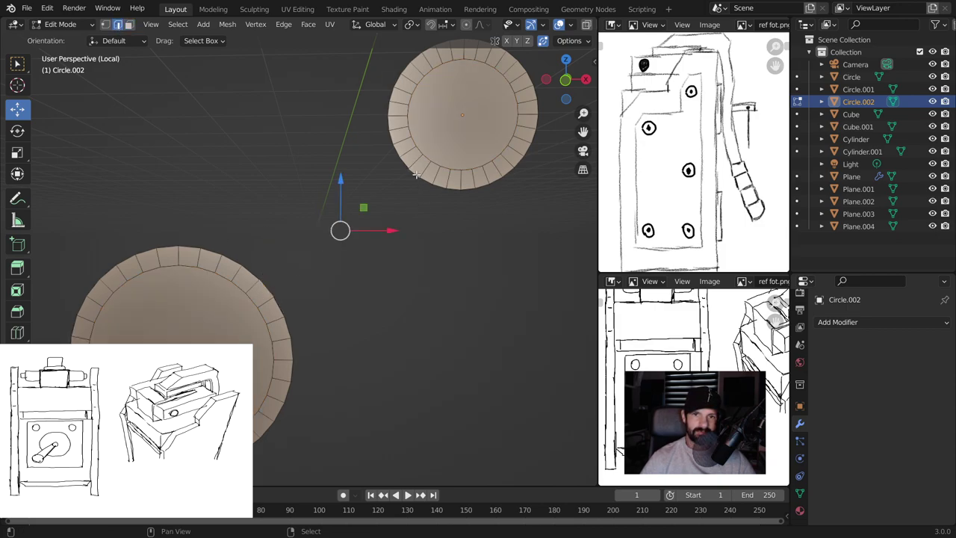
Bridge the two circles and grow the bridge into one continuous tube joining both ends
key(f)
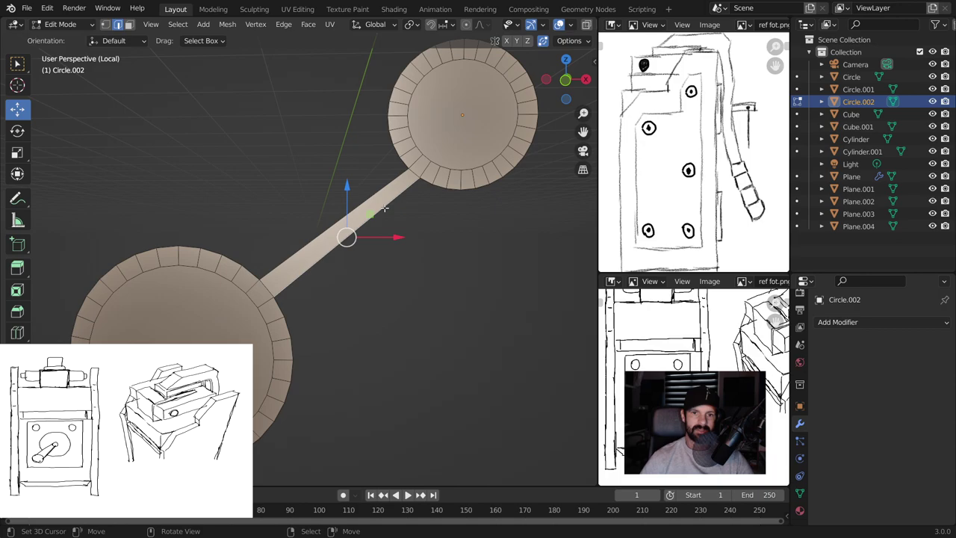
key(ctrl+b)
click(314, 160)
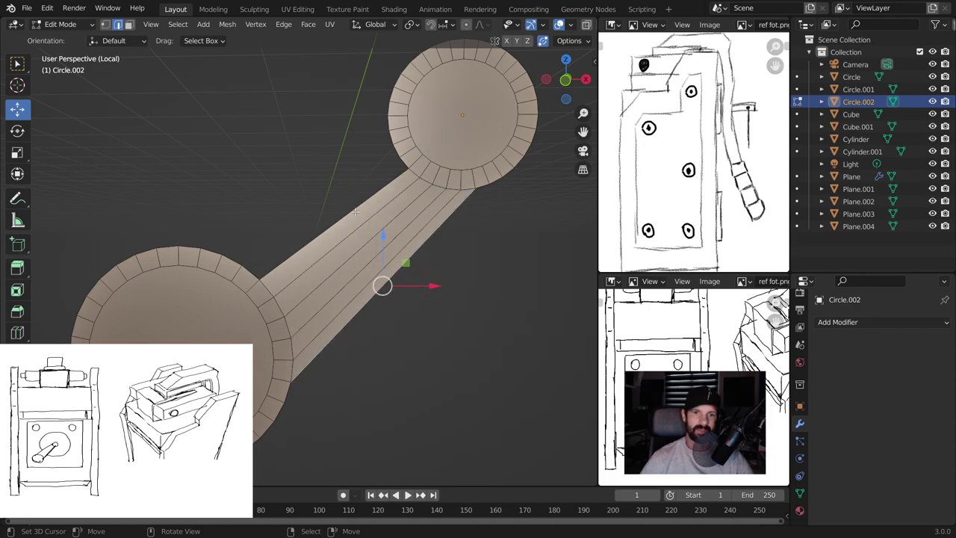
key(g)
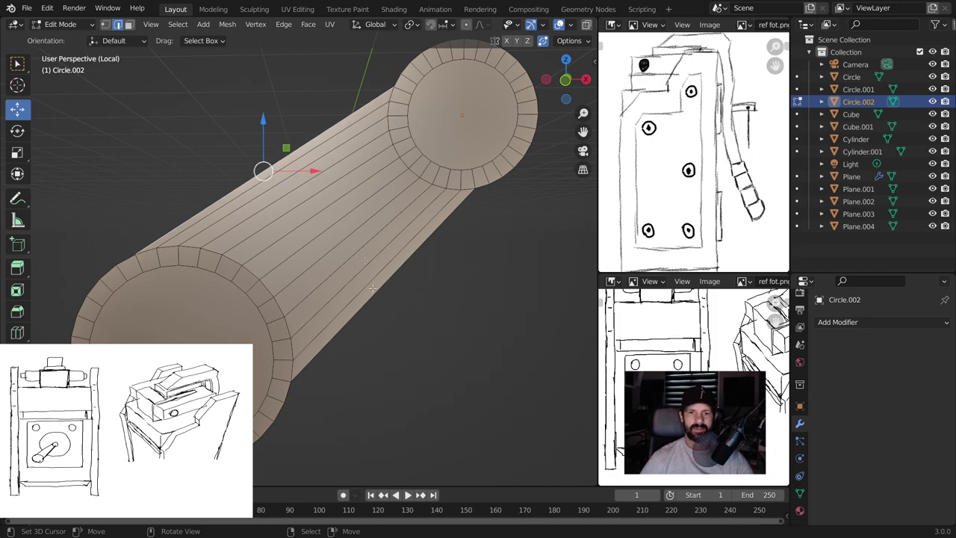
right_click(417, 260)
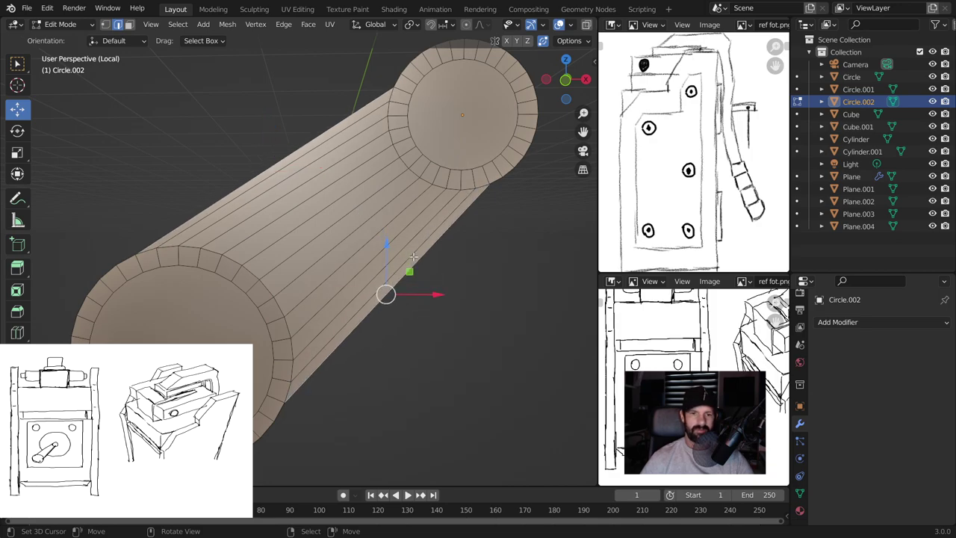
scroll(414, 257, down, 3)
mouse_move(414, 257)
middle_down()
mouse_move(420, 313)
mouse_move(396, 292)
middle_up()
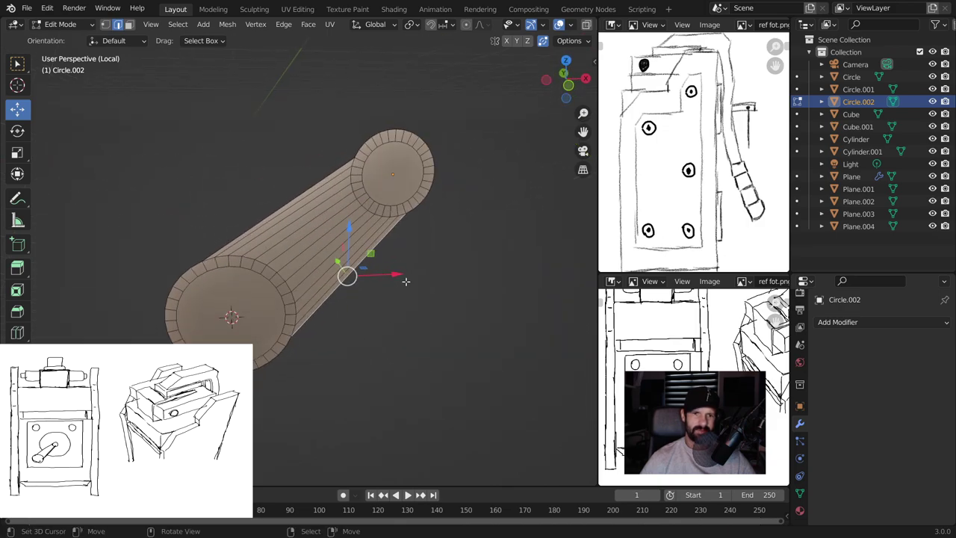
key(Tab)
mouse_move(446, 268)
middle_down()
mouse_move(474, 202)
mouse_move(418, 318)
mouse_move(314, 335)
middle_up()
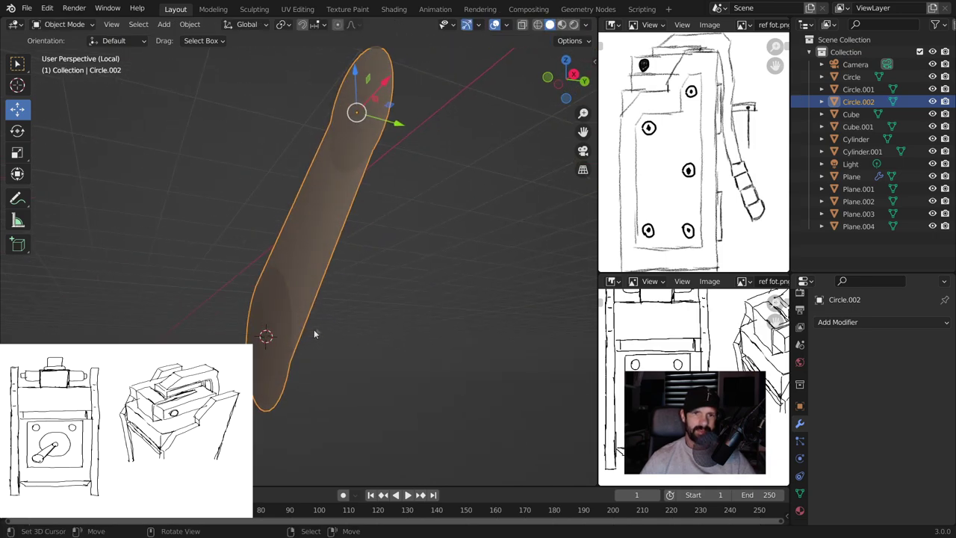
middle_drag(345, 282, 382, 296)
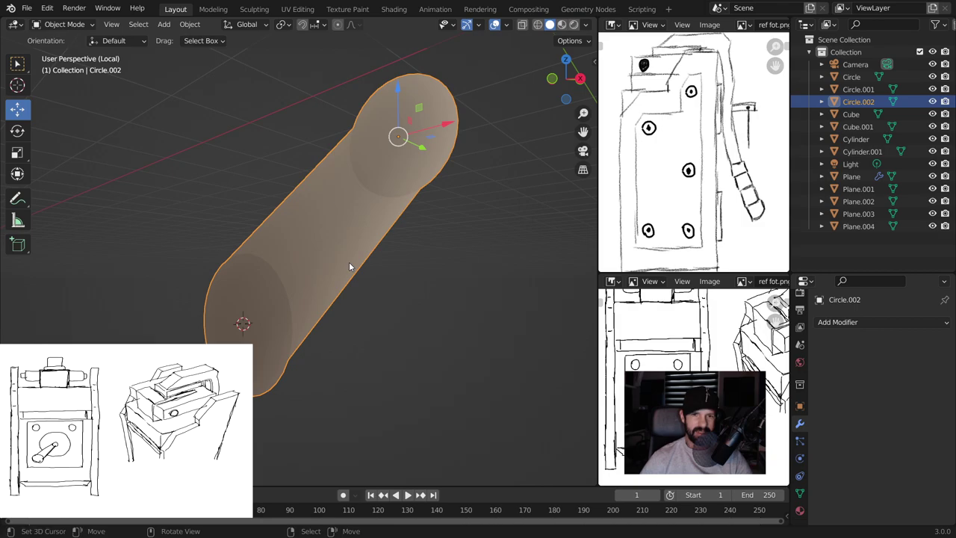
key(Tab)
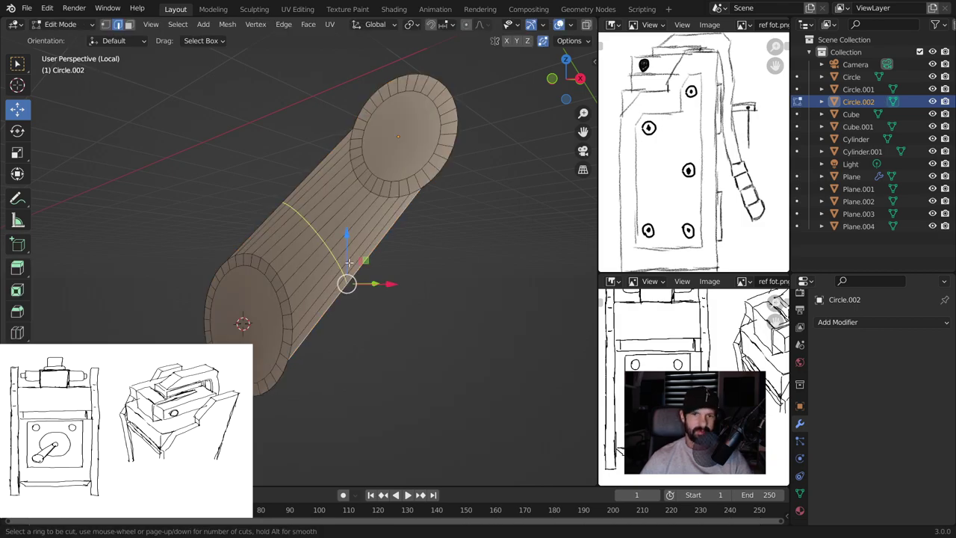
Slide the new edge loop along the arm to its position
mouse_move(349, 263)
middle_down()
mouse_move(316, 296)
mouse_move(342, 316)
mouse_move(359, 304)
middle_up()
key(g)
key(g)
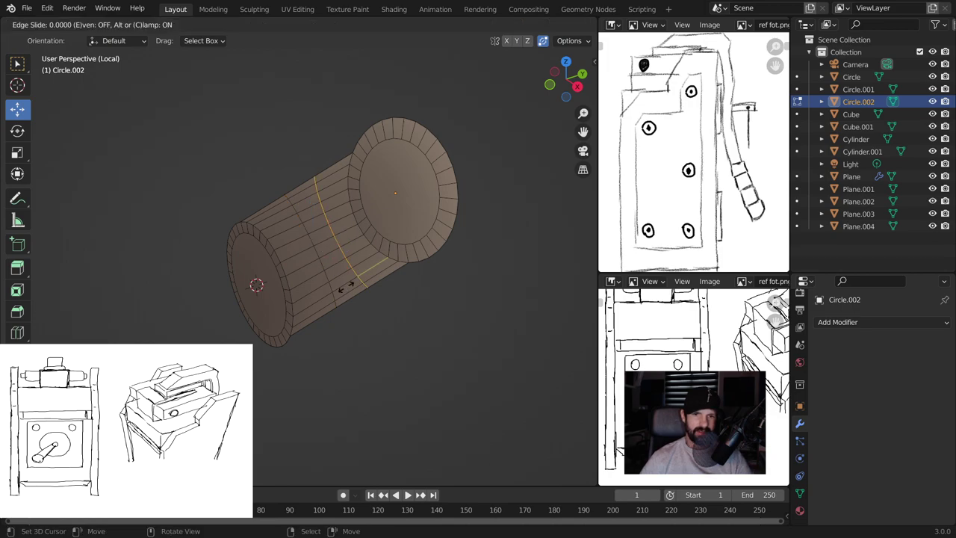
click(323, 294)
key(Tab)
mouse_move(350, 338)
middle_down()
mouse_move(420, 278)
mouse_move(385, 260)
mouse_move(381, 297)
middle_up()
key(Tab)
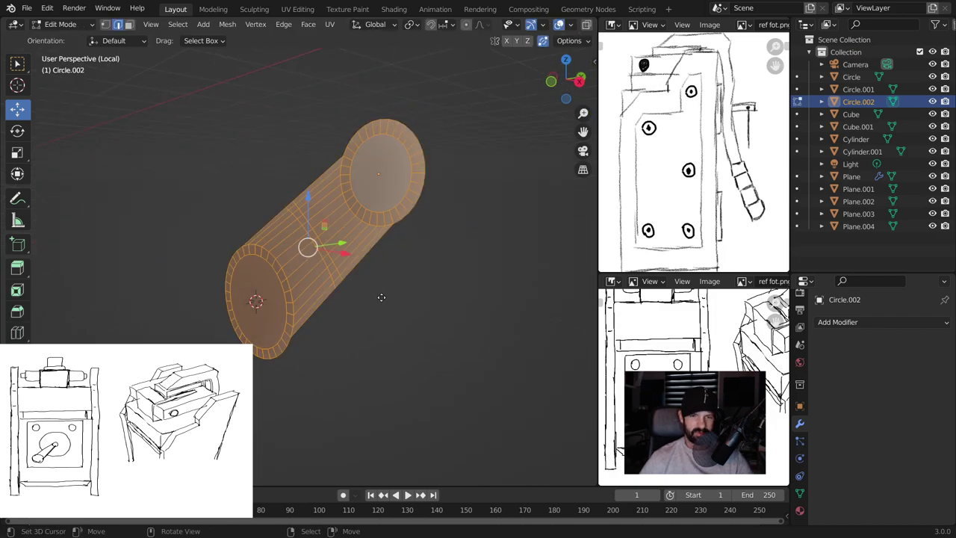
Extrude the arm outline for thickness and nudge the front inner circular face along Y
key(e)
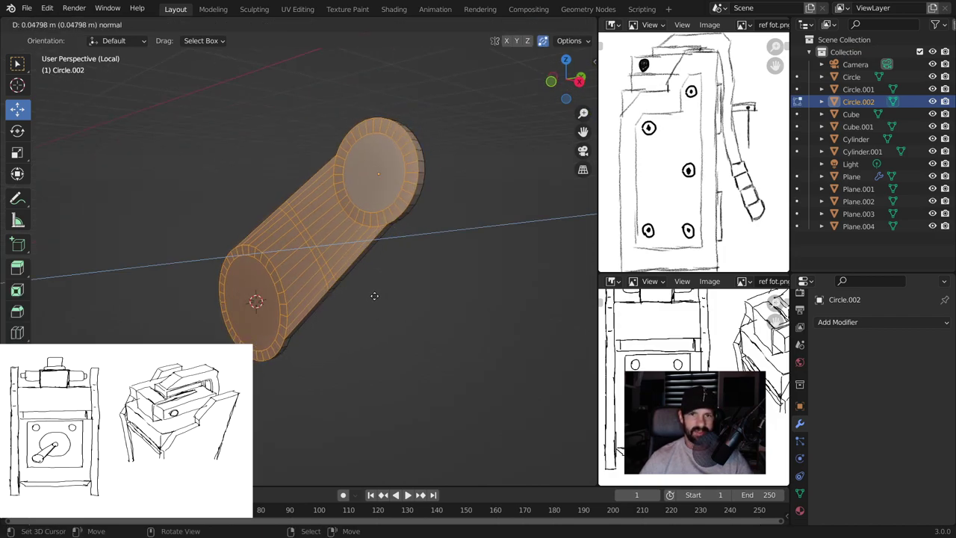
click(376, 298)
mouse_move(387, 299)
middle_down()
mouse_move(320, 299)
mouse_move(276, 312)
middle_up()
click(241, 186)
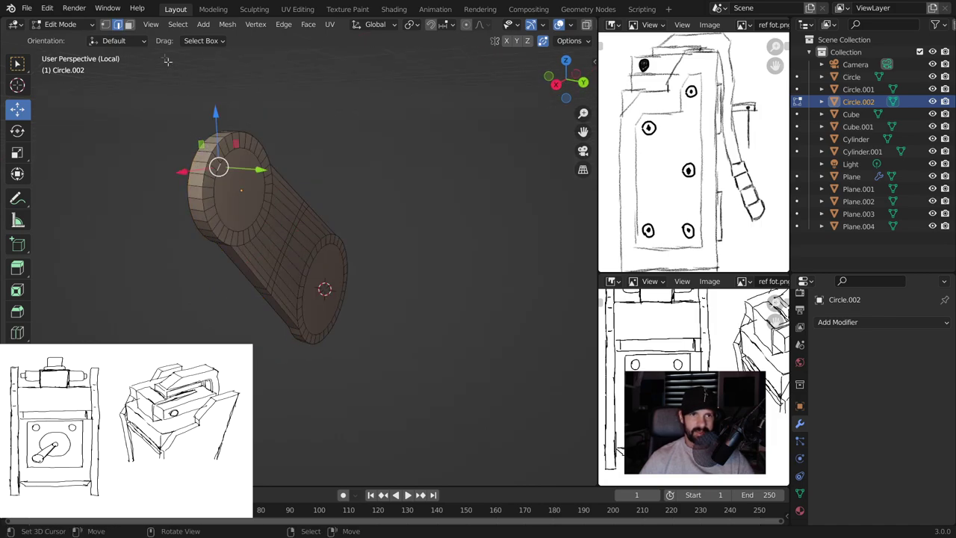
click(129, 24)
click(245, 198)
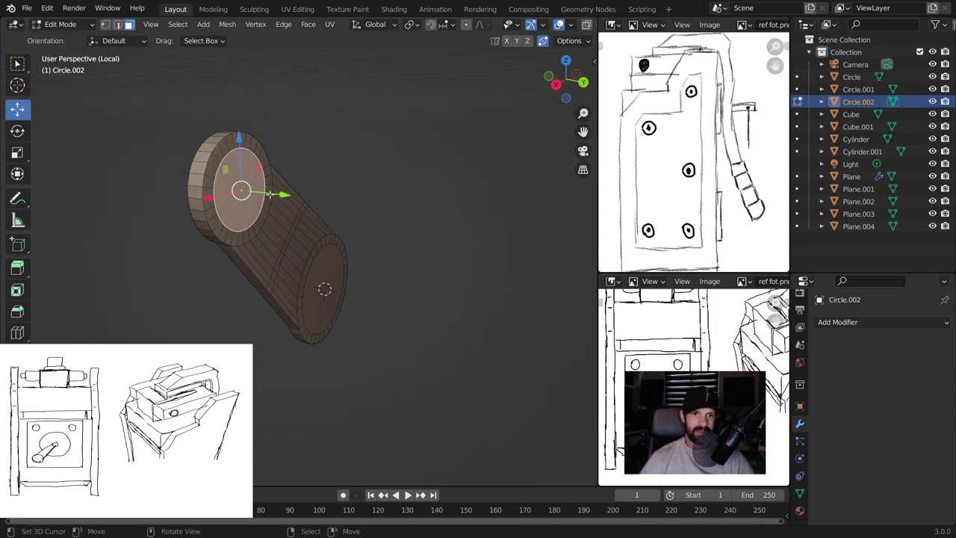
drag(269, 194, 276, 195)
Inset the lower-left end face by about 0.013 m and extrude it into a small boss
middle_drag(327, 292, 320, 302)
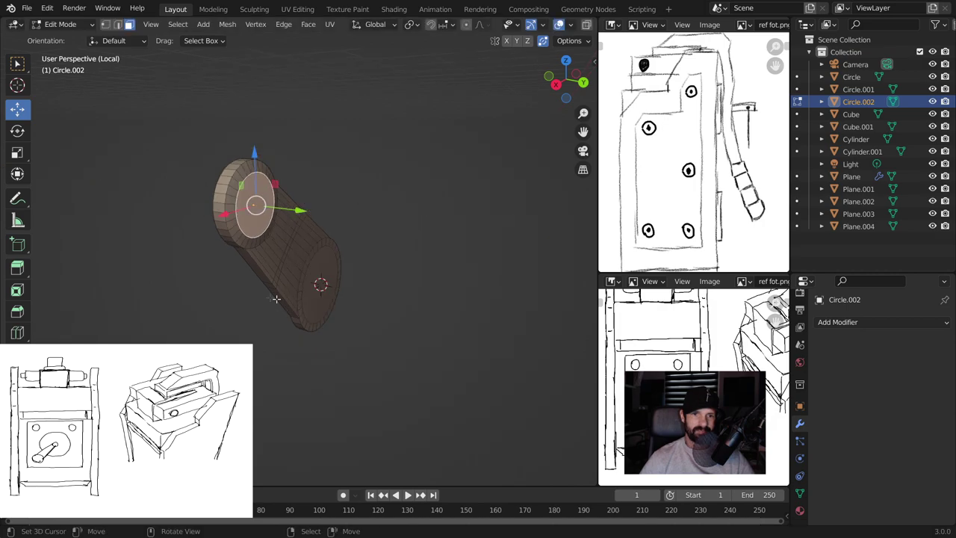
click(277, 308)
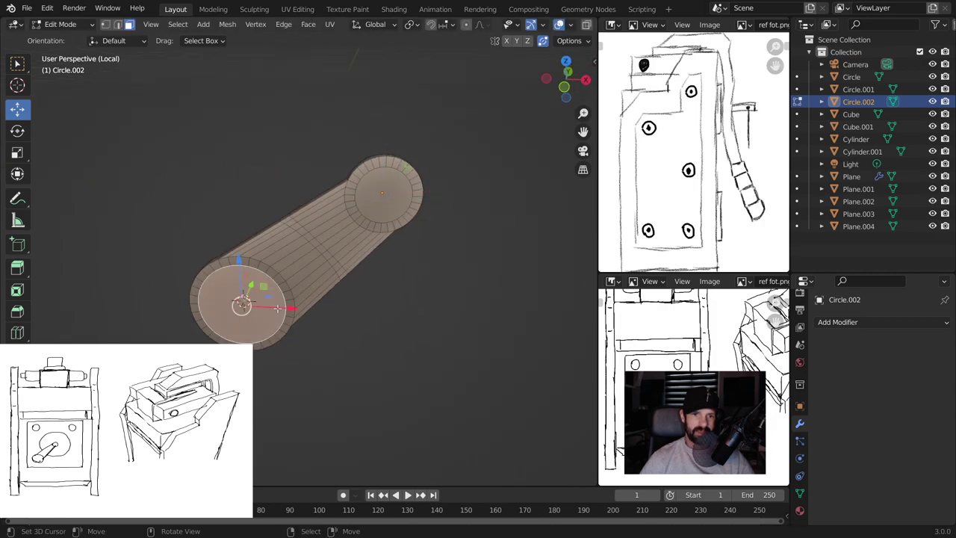
key(i)
click(326, 346)
key(e)
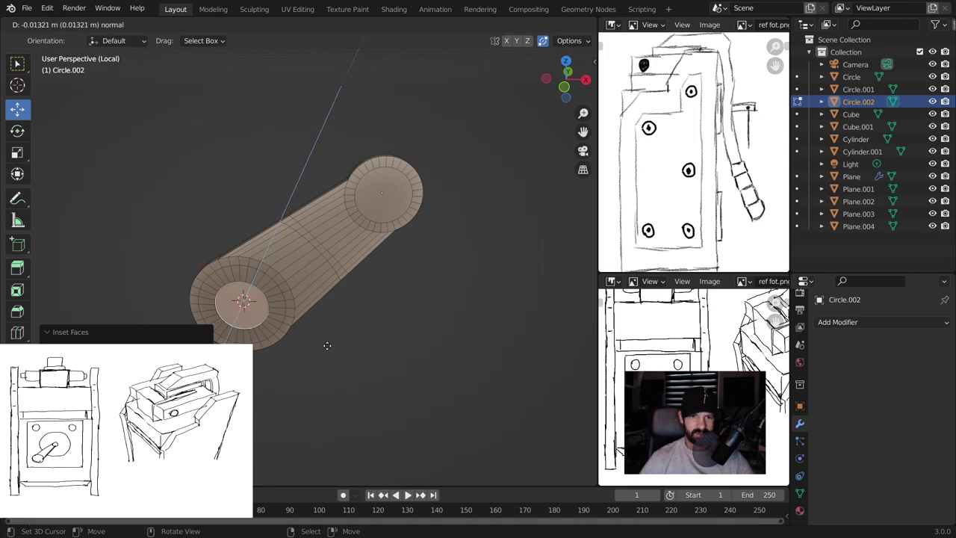
click(328, 342)
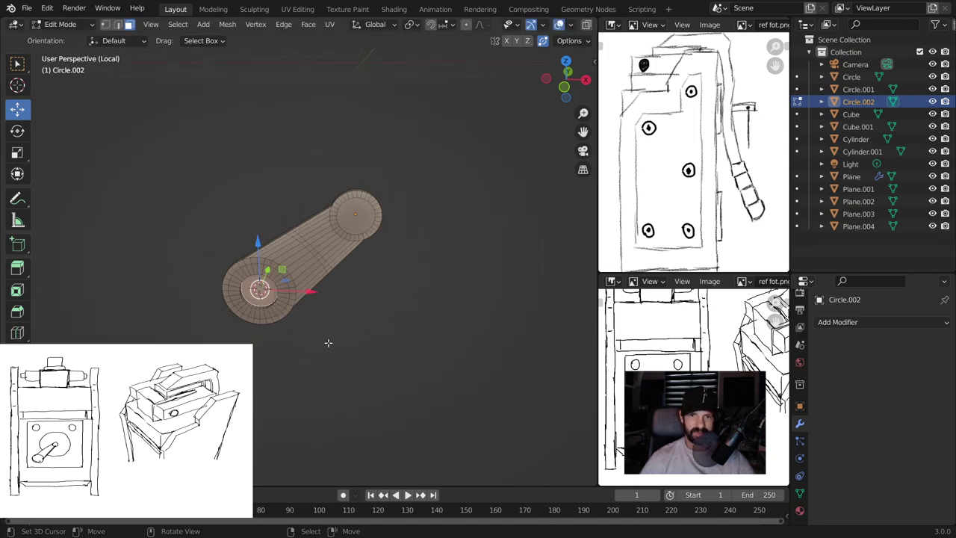
middle_drag(328, 342, 325, 305)
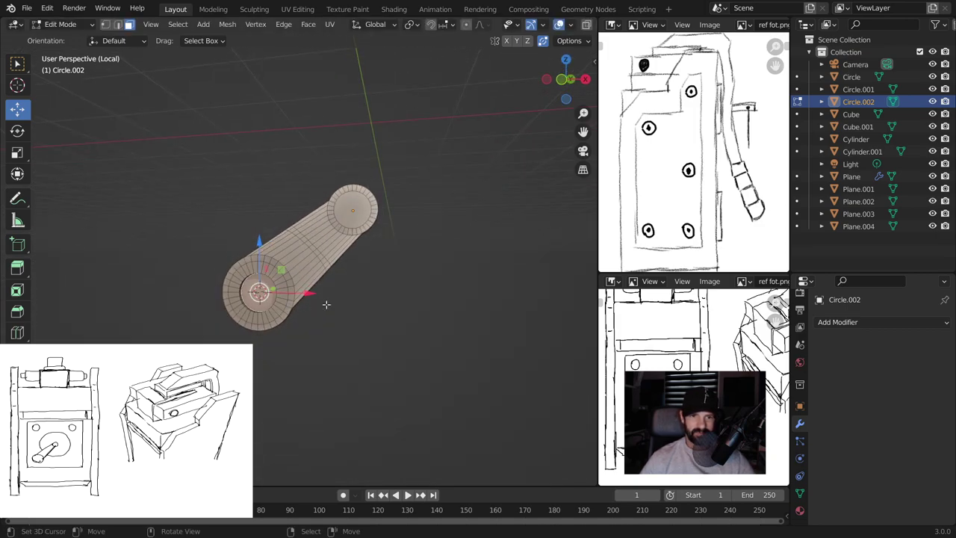
Leave local view, select the machine body, and frame it in front orthographic view
key(KP_Divide)
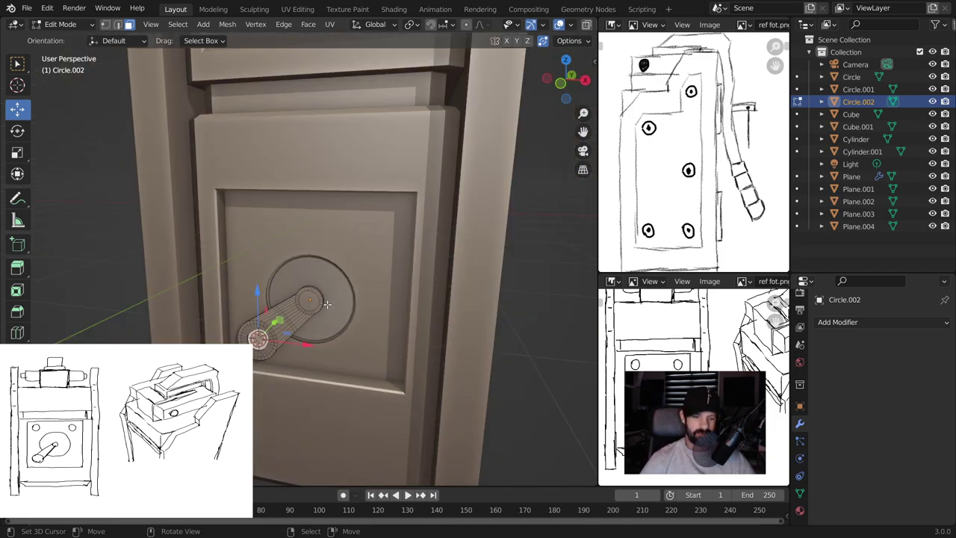
key(Tab)
click(365, 230)
mouse_move(395, 278)
middle_down()
mouse_move(421, 253)
mouse_move(389, 259)
middle_up()
scroll(389, 259, down, 5)
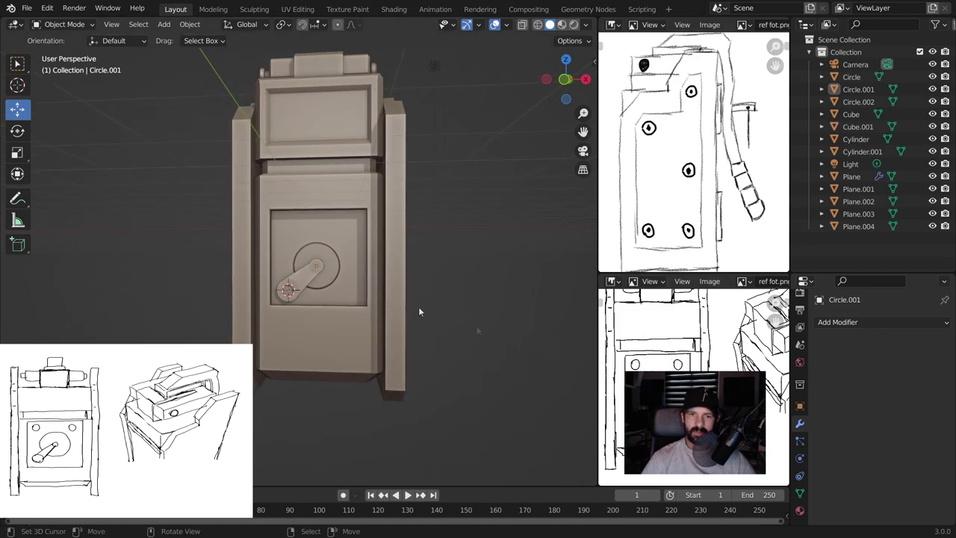
key(KP_1)
key(KP_Decimal)
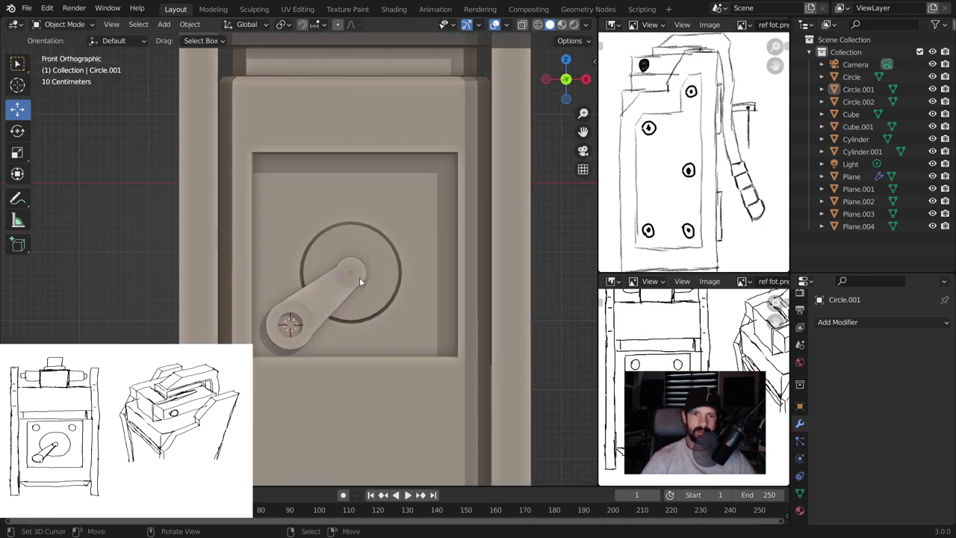
Add a UV sphere above right of the disc and scale it down to a small ball
key(shift+a)
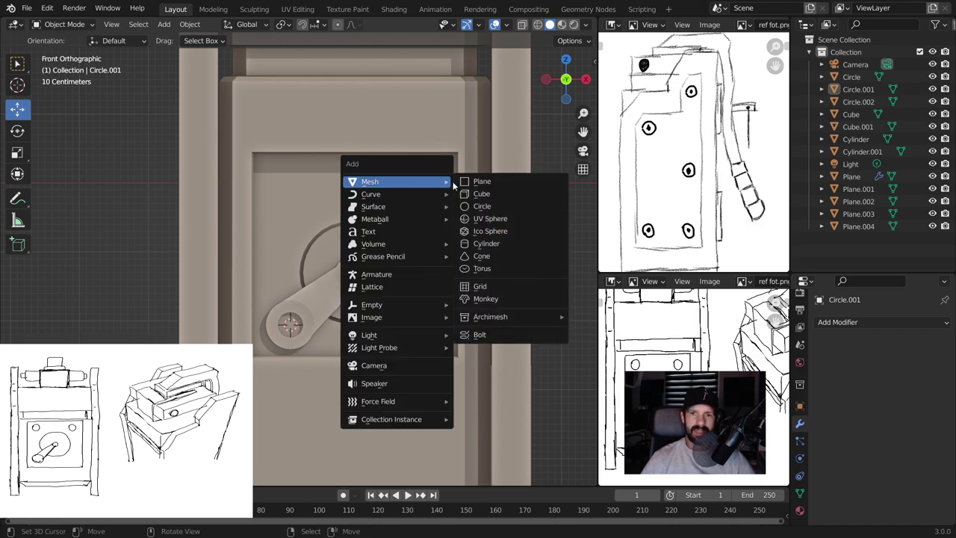
click(482, 218)
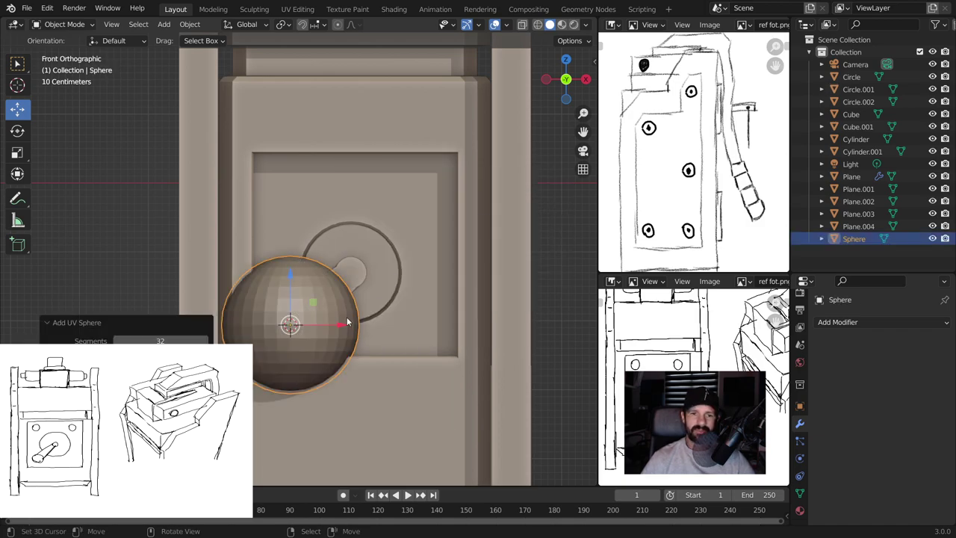
key(g)
click(449, 267)
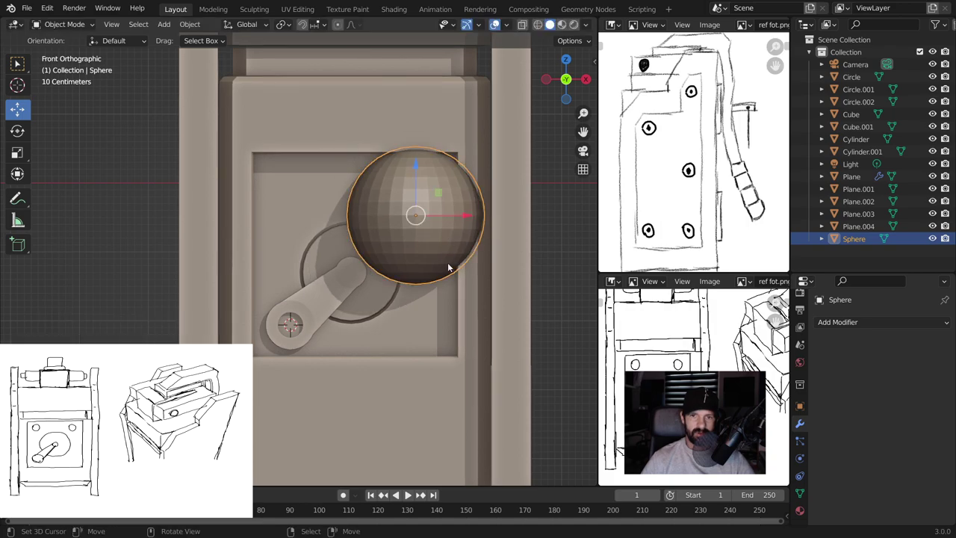
key(s)
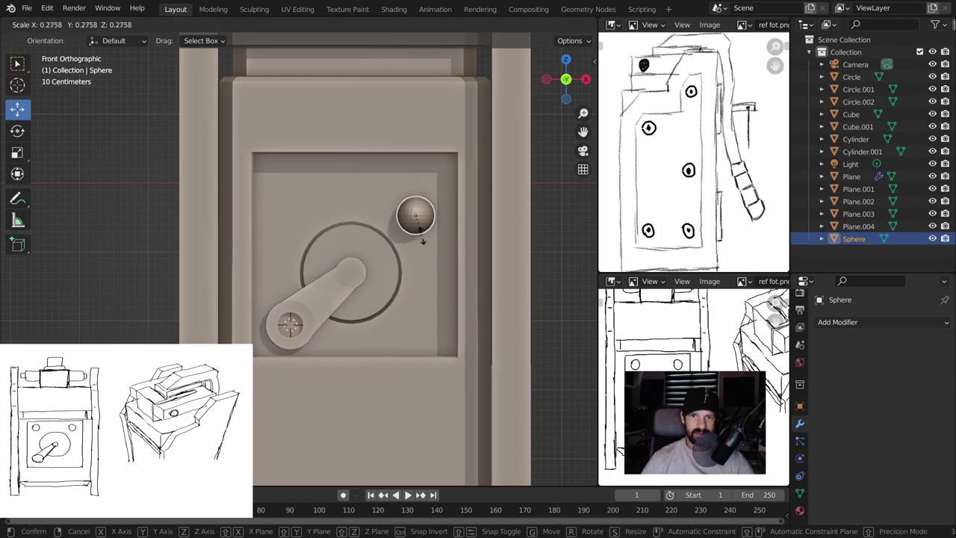
click(415, 235)
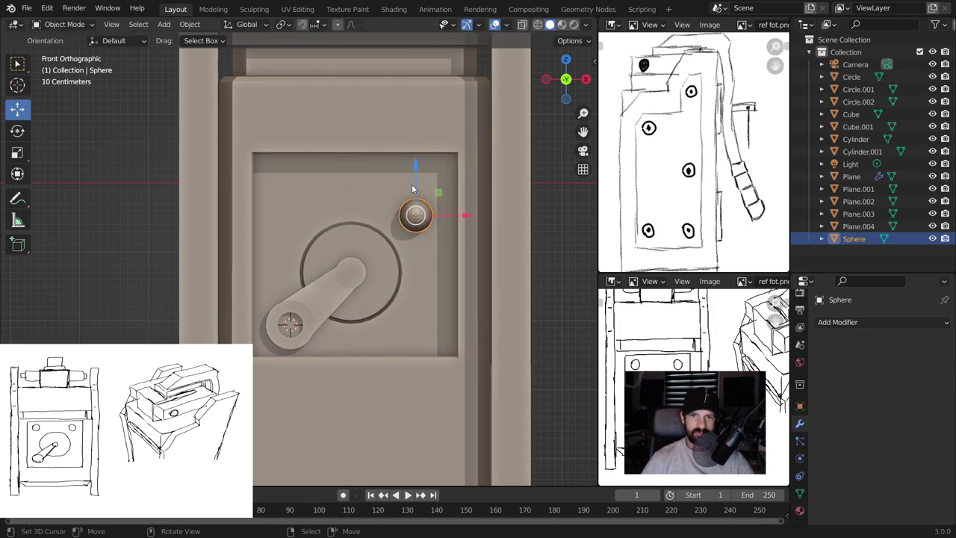
Raise the sphere along Z and push it back against the panel surface
key(g)
key(z)
click(415, 162)
middle_drag(416, 162, 357, 269)
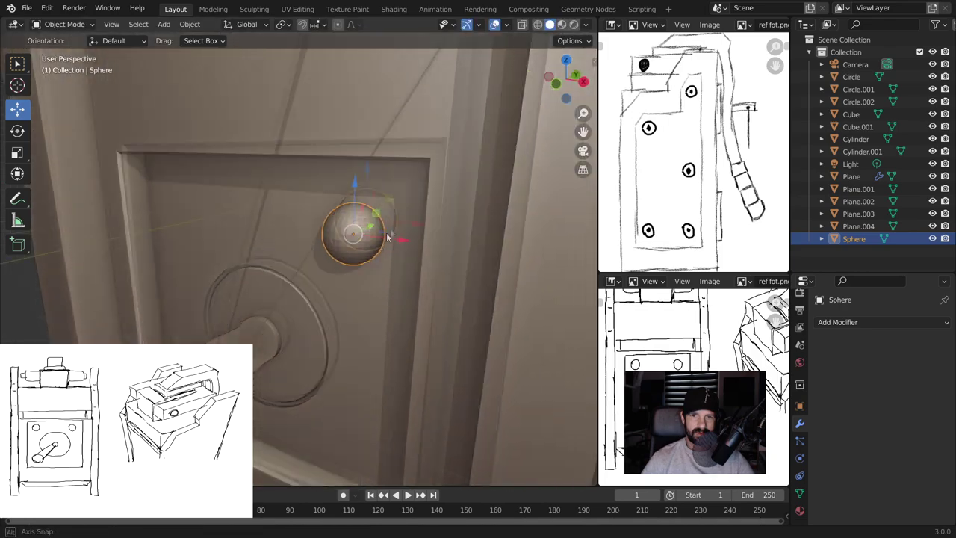
drag(331, 274, 340, 265)
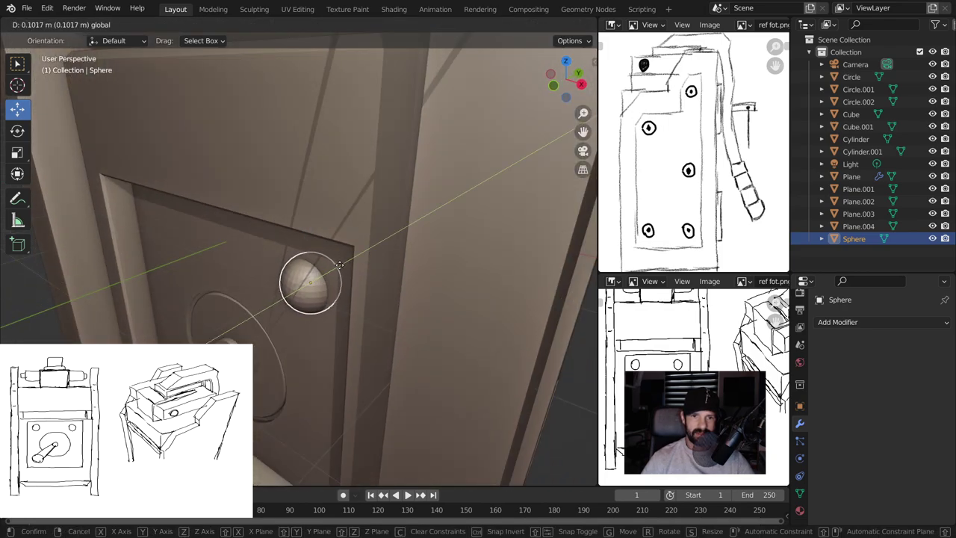
click(340, 265)
key(KP_1)
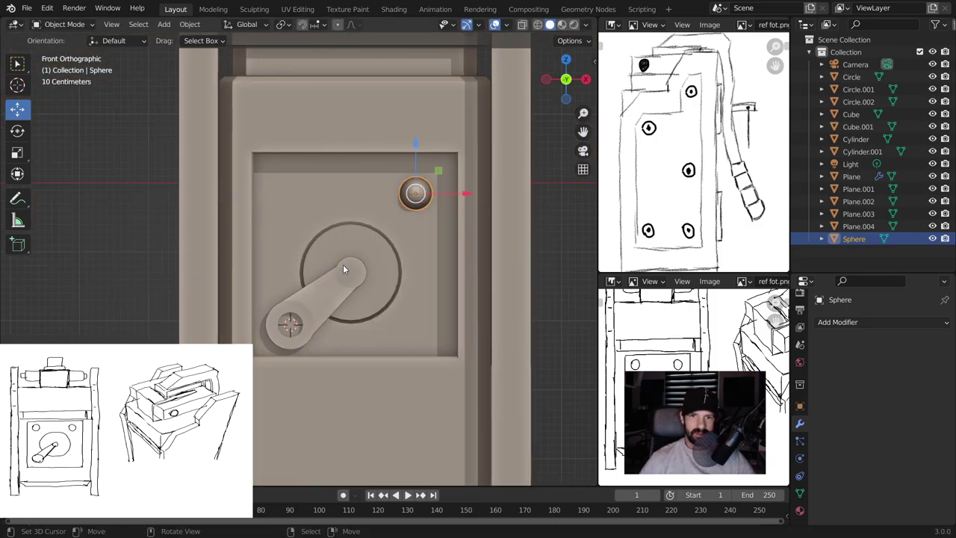
Shrink the sphere slightly and duplicate it along X to the left above the disc
key(s)
click(393, 293)
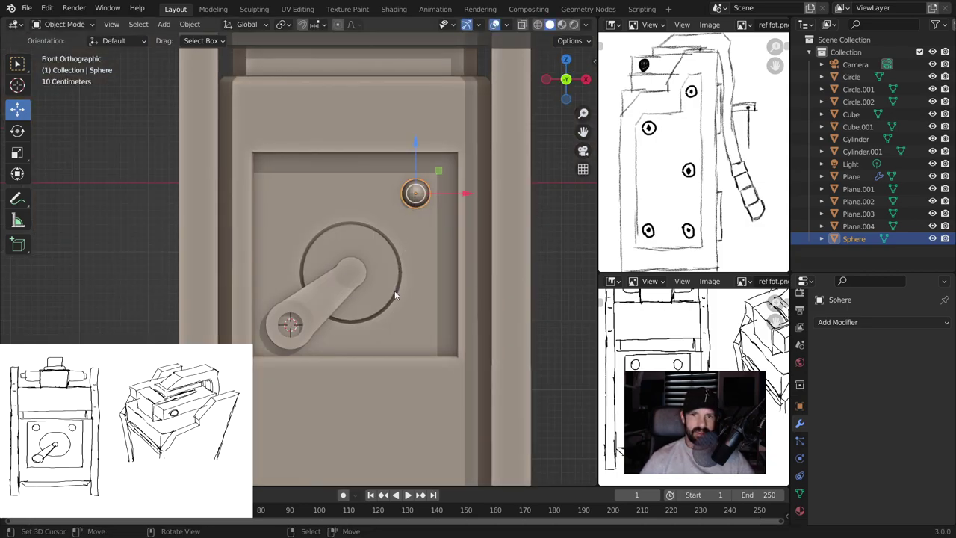
key(shift+d)
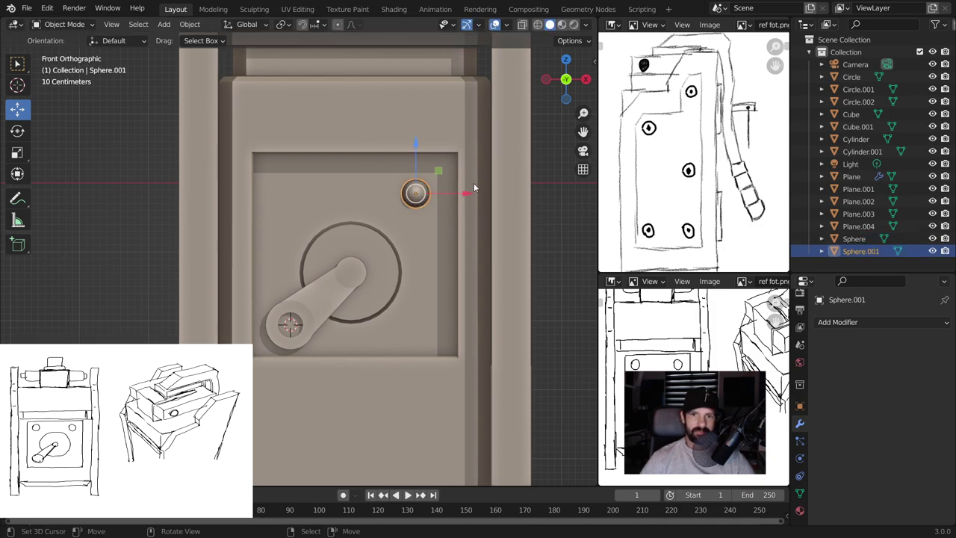
key(x)
click(348, 190)
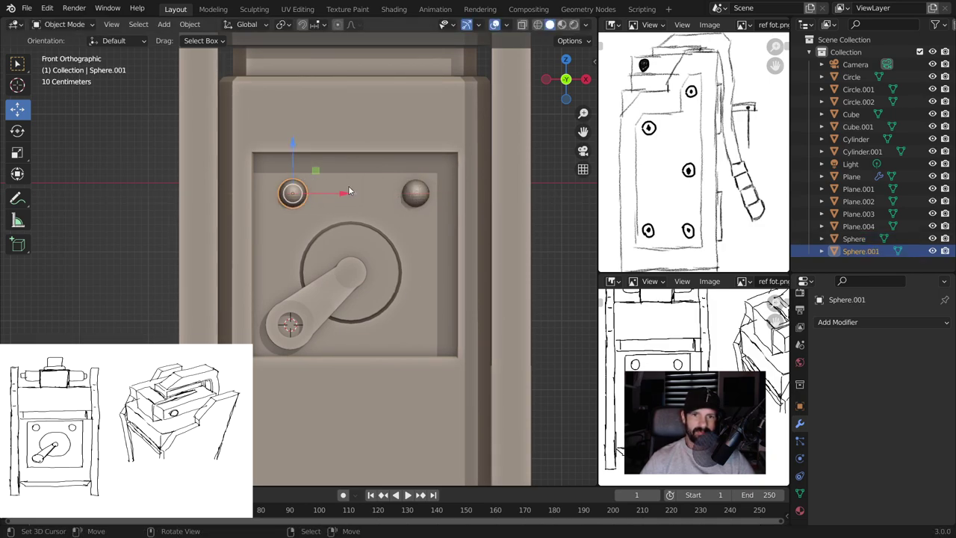
click(420, 198)
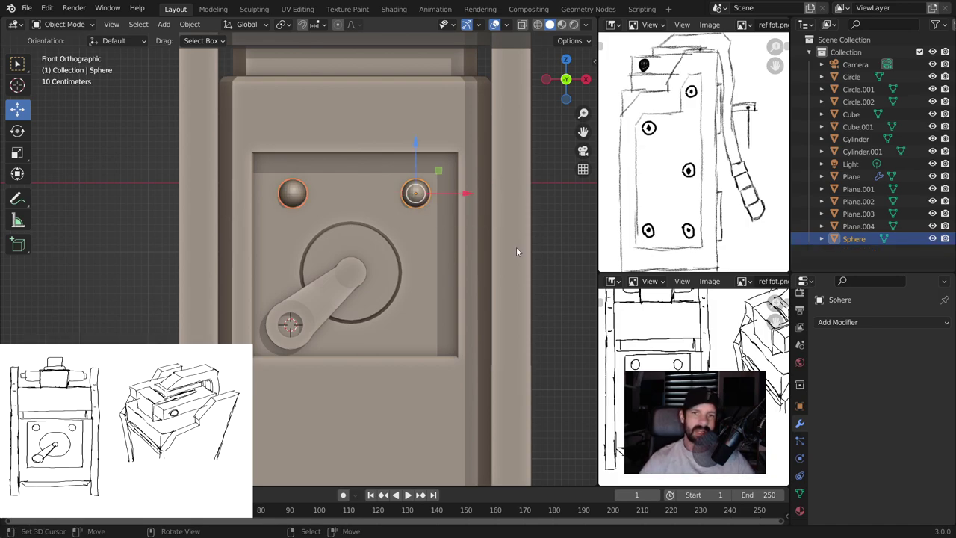
middle_drag(426, 239, 419, 238)
click(420, 254)
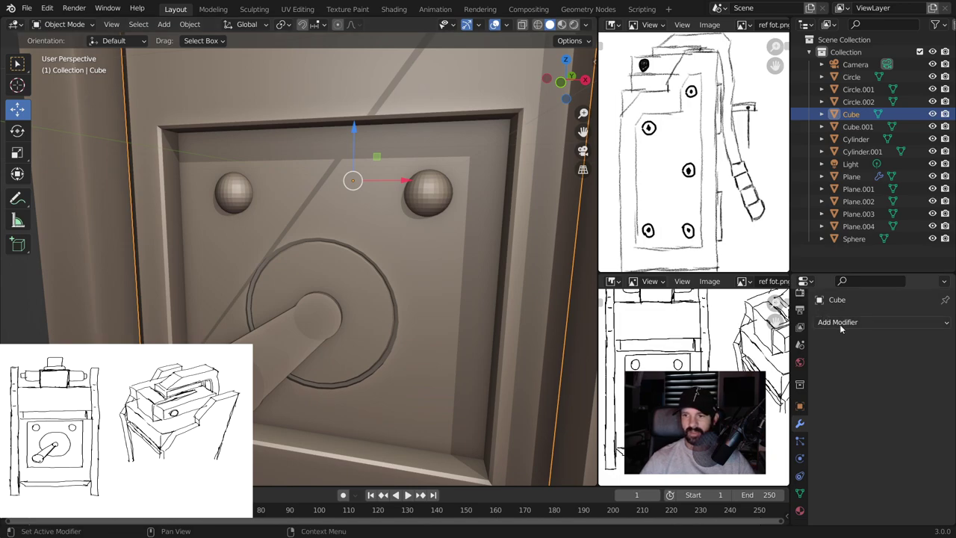
Add a Boolean modifier to the body with the Sphere as cutter and apply it
click(840, 323)
click(703, 94)
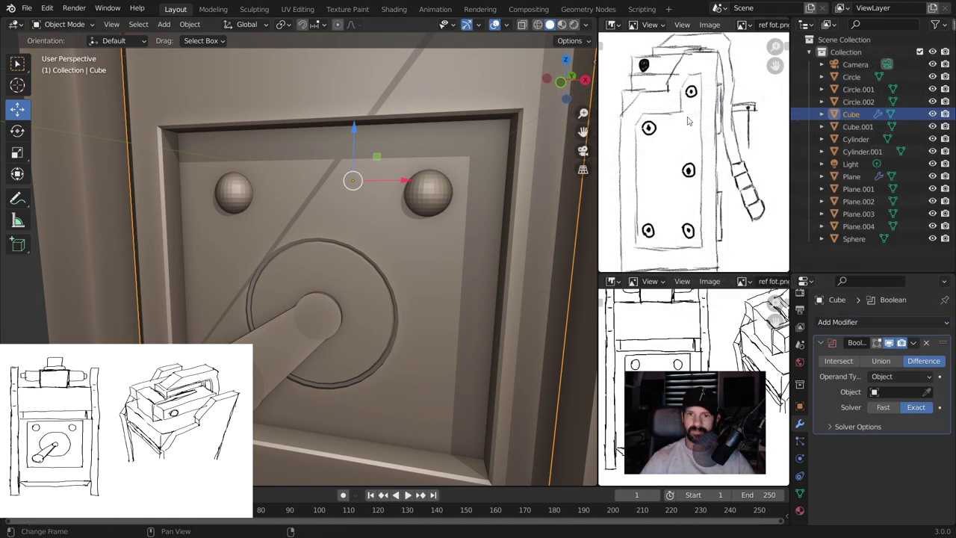
click(927, 391)
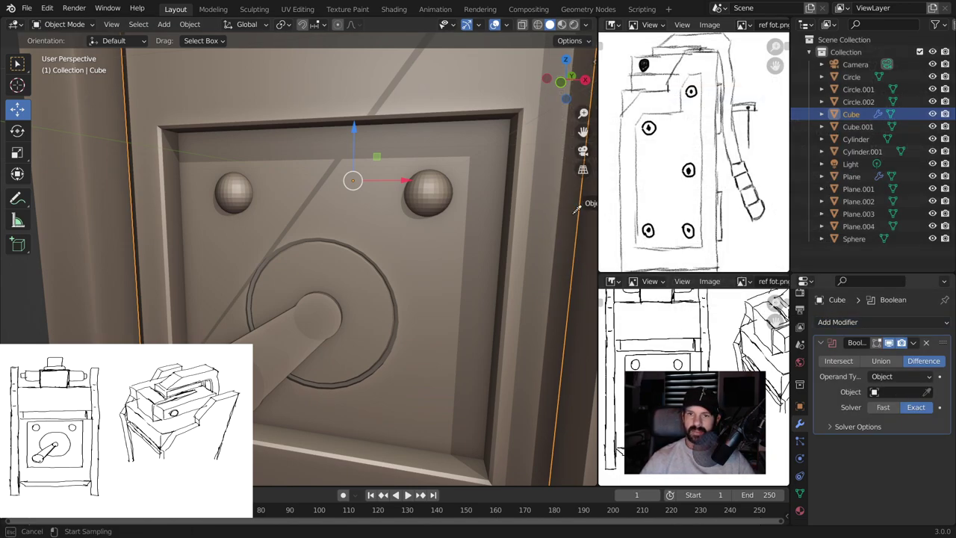
click(437, 188)
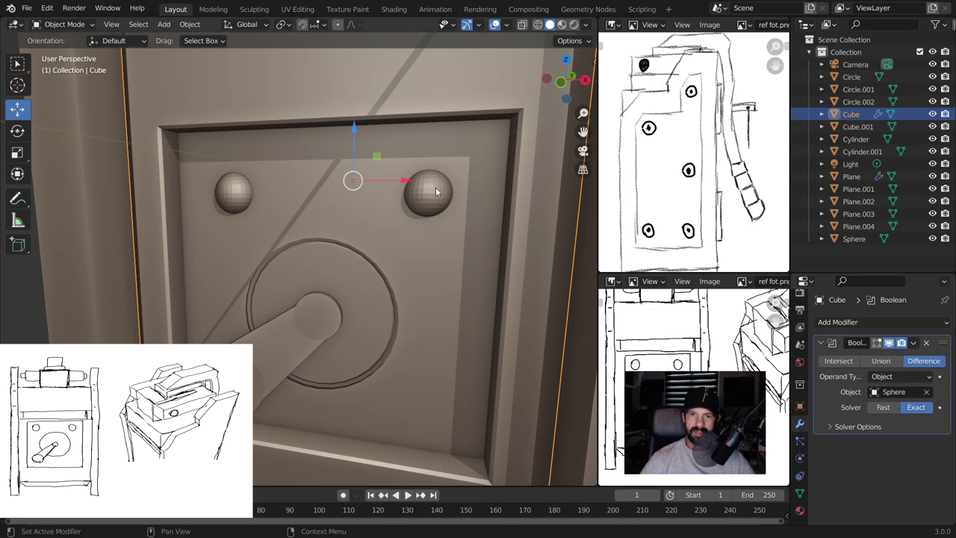
click(913, 343)
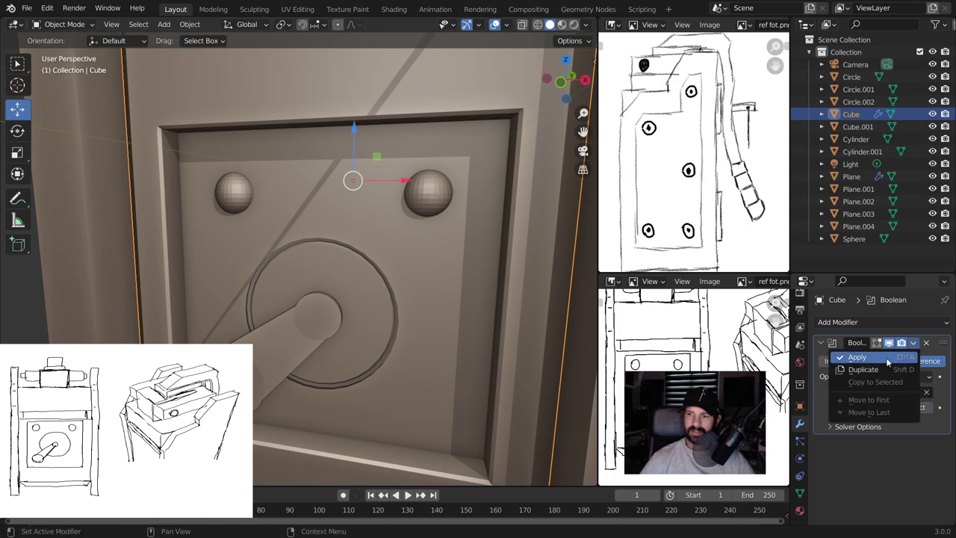
click(887, 359)
Select the Sphere knobs object and enter Edit Mode facing the panel straight on
click(442, 188)
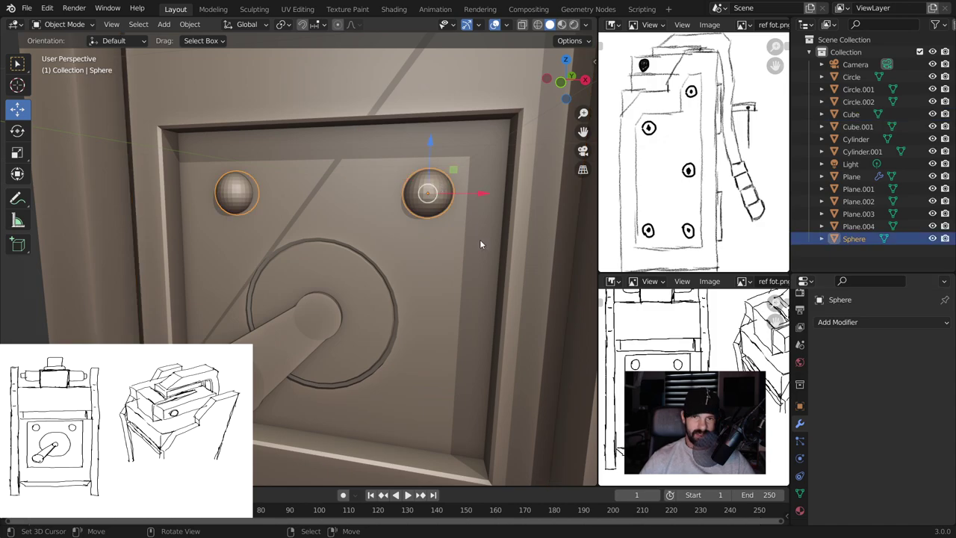
key(Tab)
key(Tab)
middle_drag(480, 239, 333, 375)
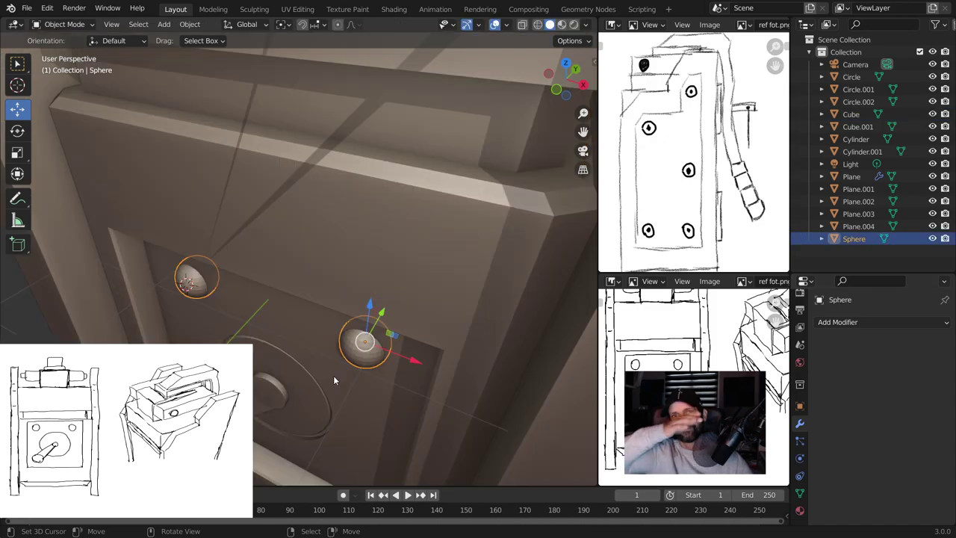
middle_drag(570, 345, 523, 246)
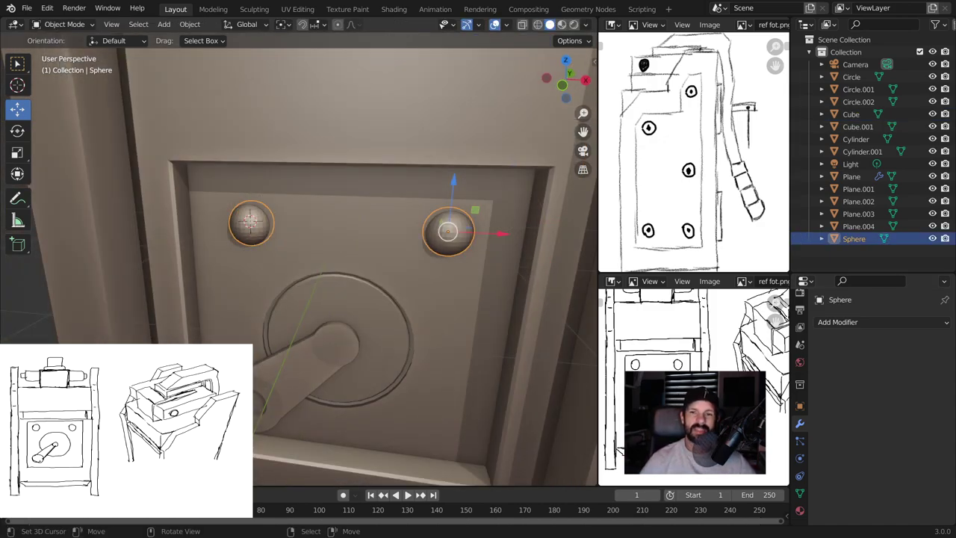
key(Tab)
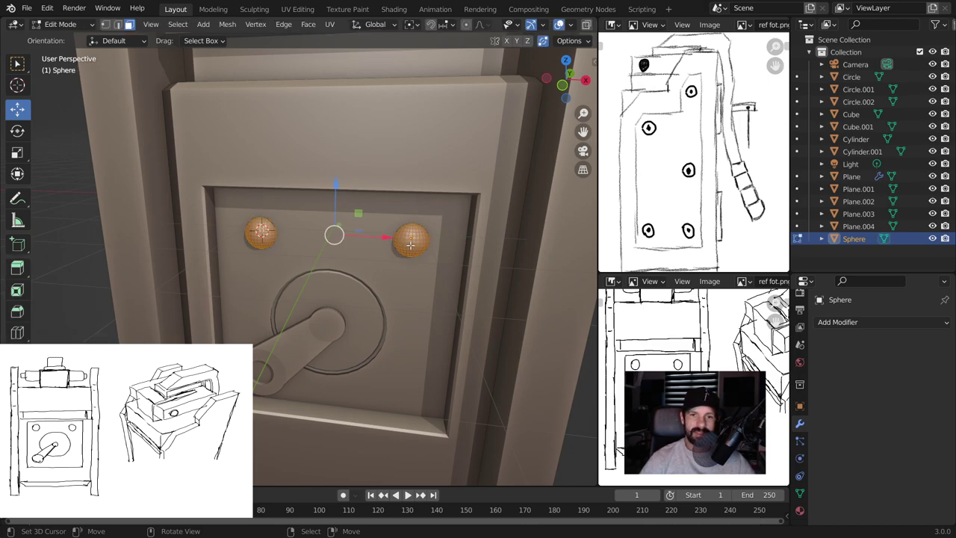
Separate the right sphere's mesh into its own object, Sphere.001
click(410, 245)
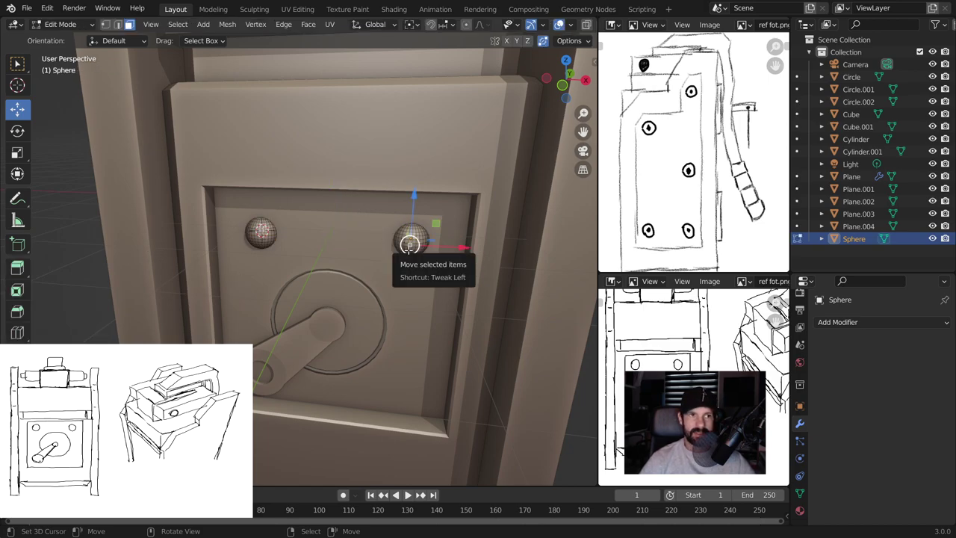
key(l)
key(p)
click(410, 249)
key(Tab)
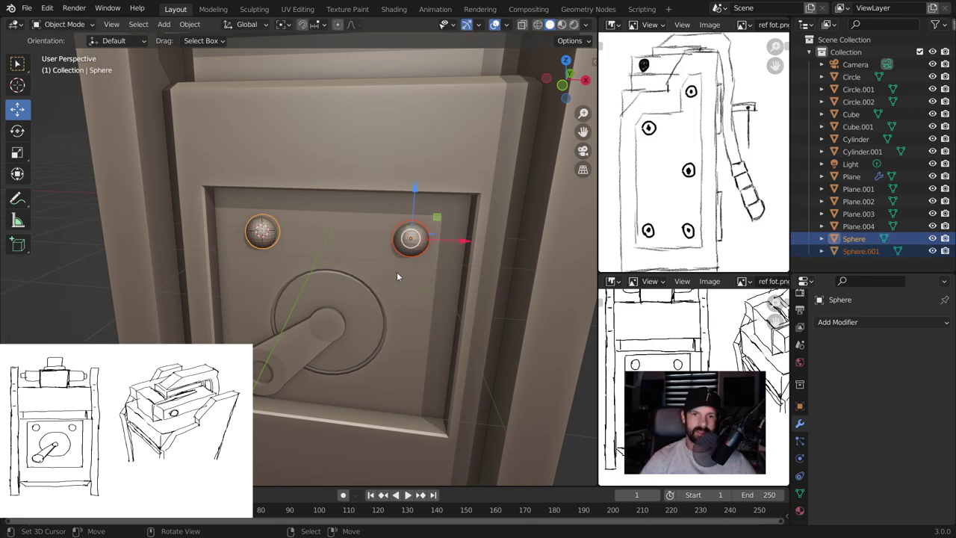
click(410, 239)
middle_drag(405, 241, 250, 243)
click(251, 243)
Set the left knob Sphere's origin to its geometry centre
click(253, 236)
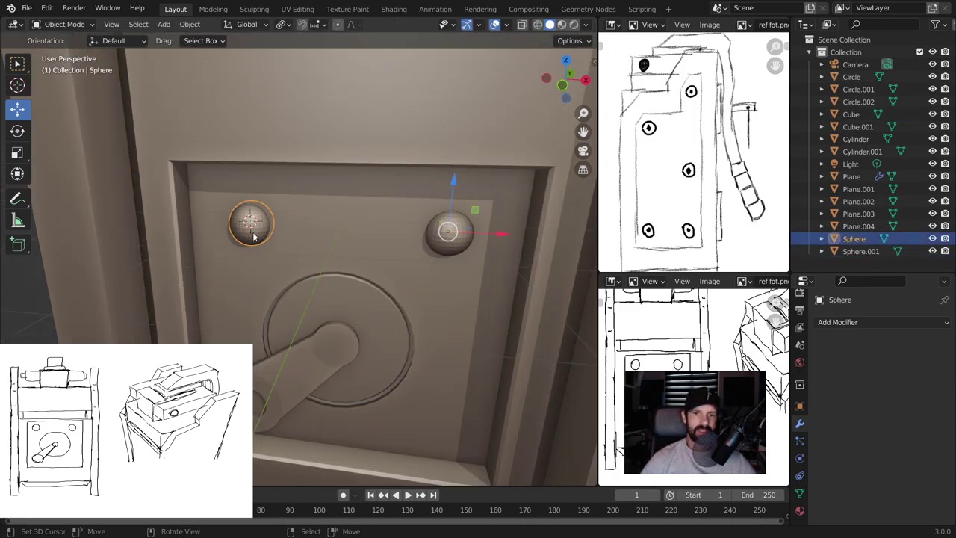
click(458, 244)
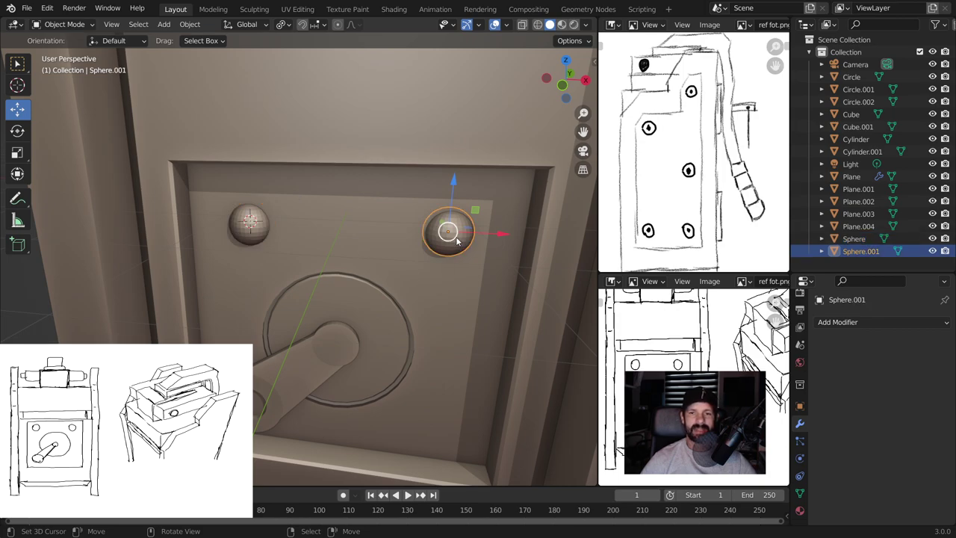
click(270, 224)
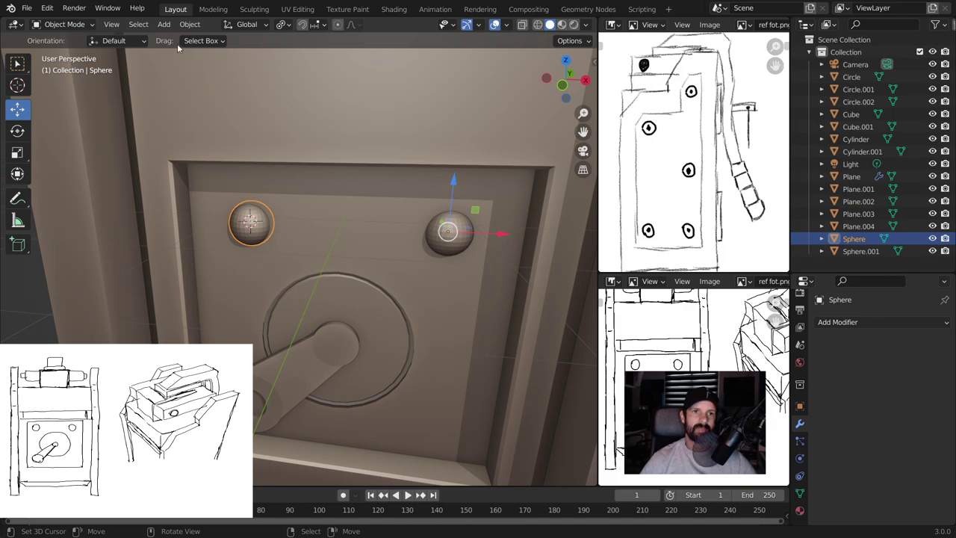
click(191, 24)
mouse_move(211, 51)
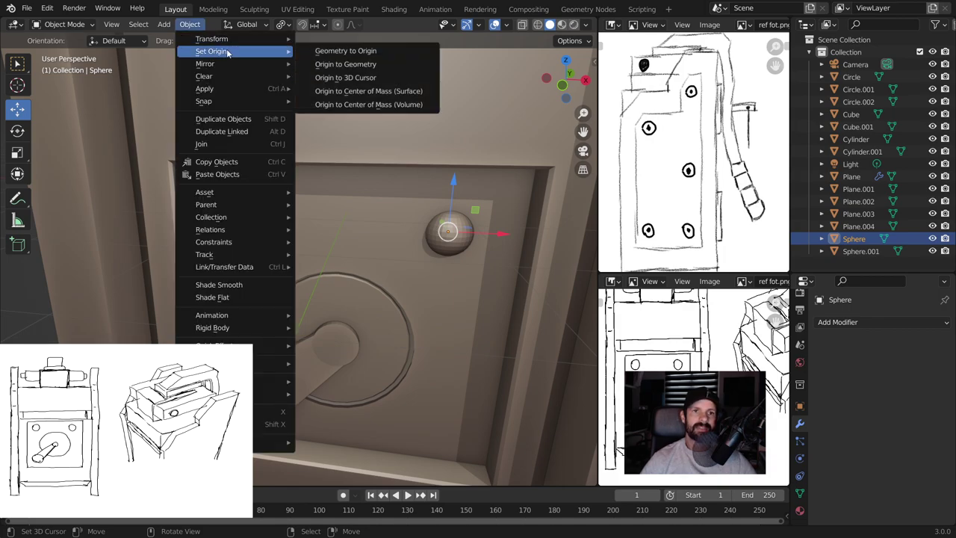
click(345, 65)
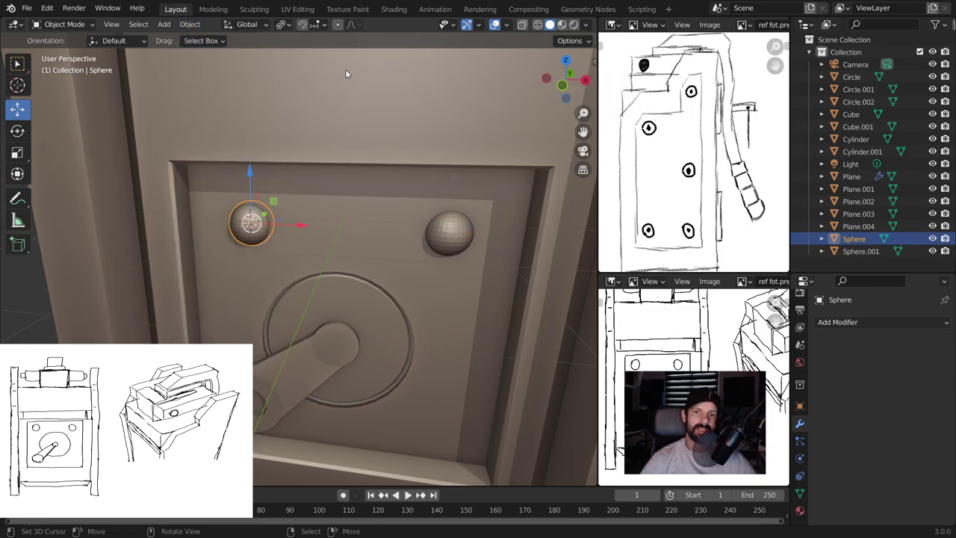
Scale both knobs to 0.9219 around Individual Origins so they sit in their recesses
click(454, 236)
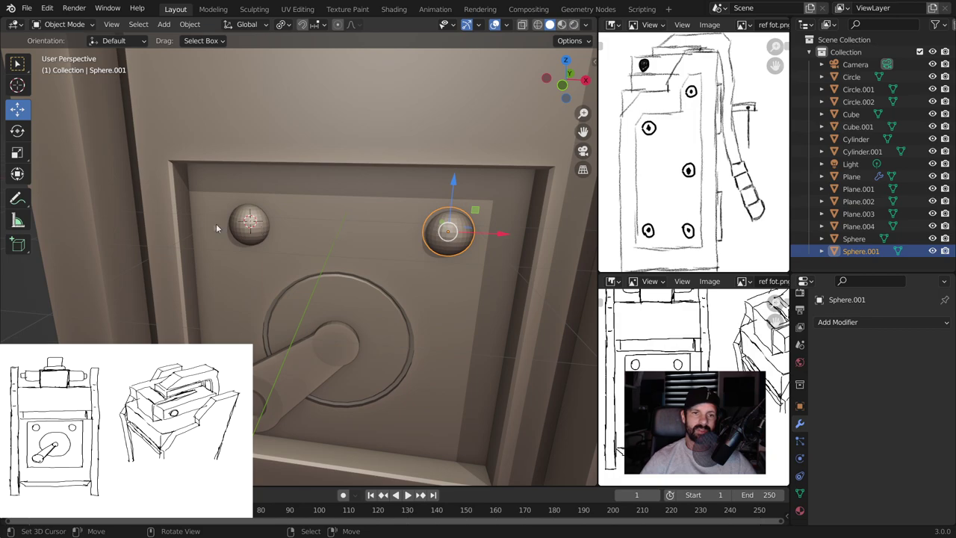
click(251, 223)
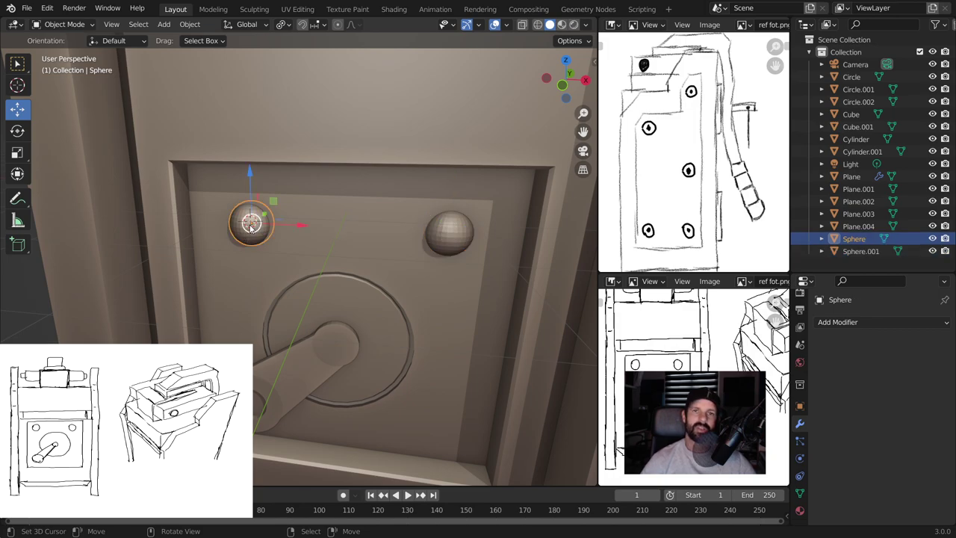
key(s)
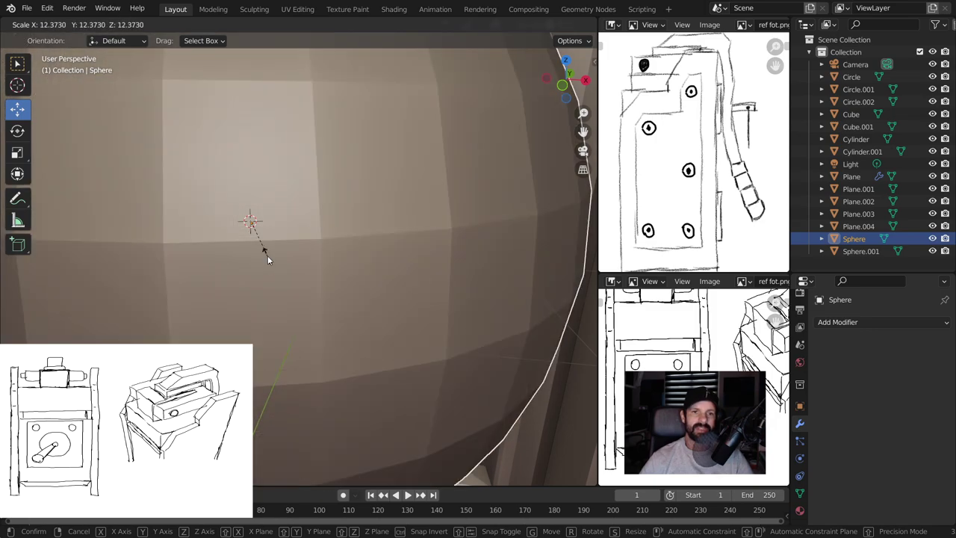
click(268, 256)
key(ctrl+z)
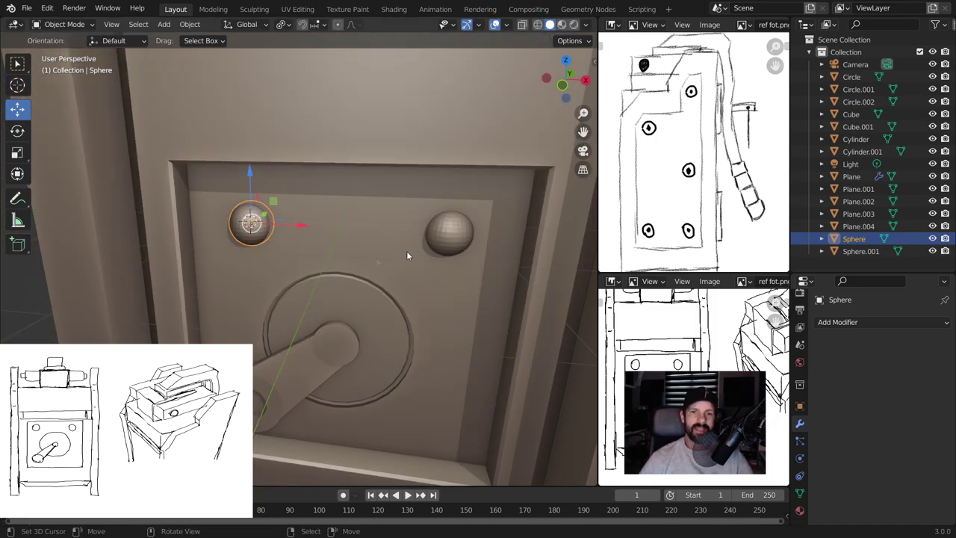
shift+click(449, 231)
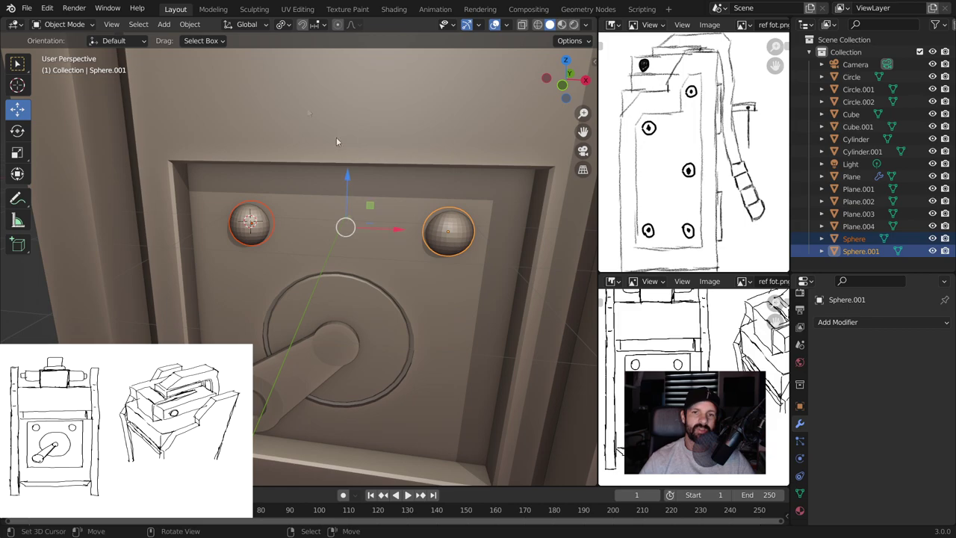
click(290, 26)
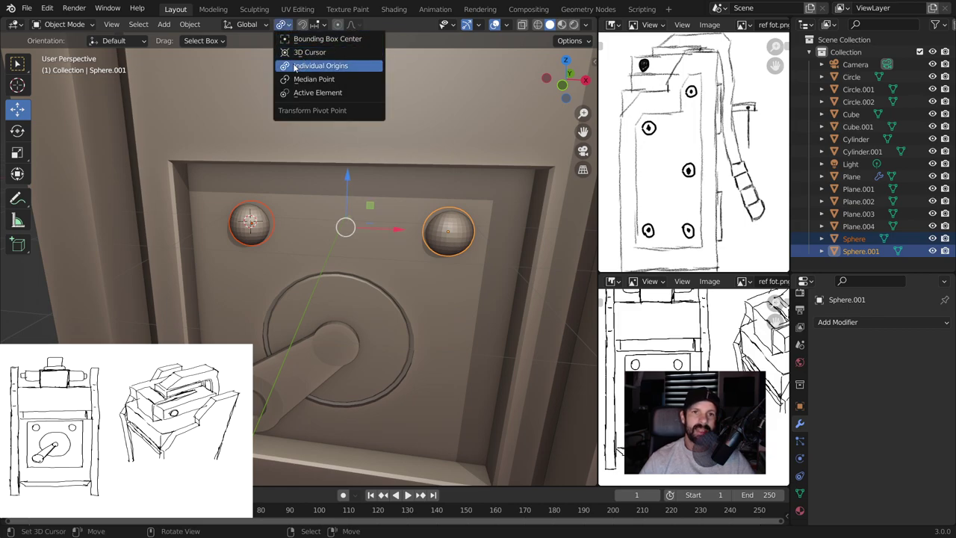
click(342, 66)
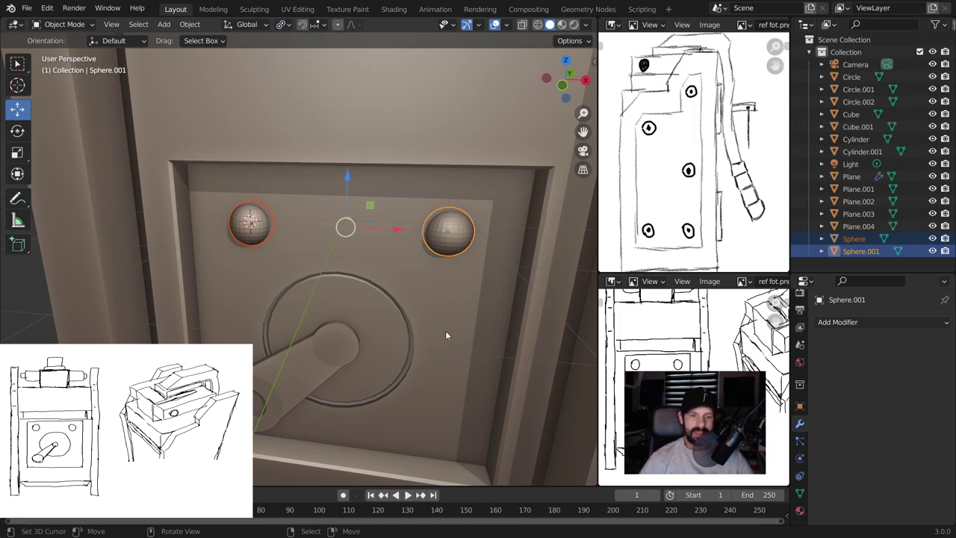
key(s)
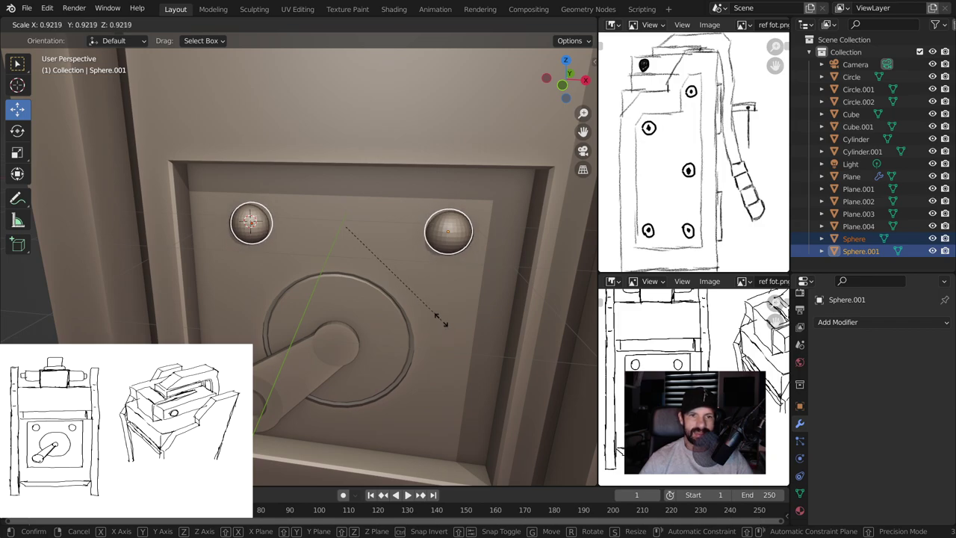
click(432, 303)
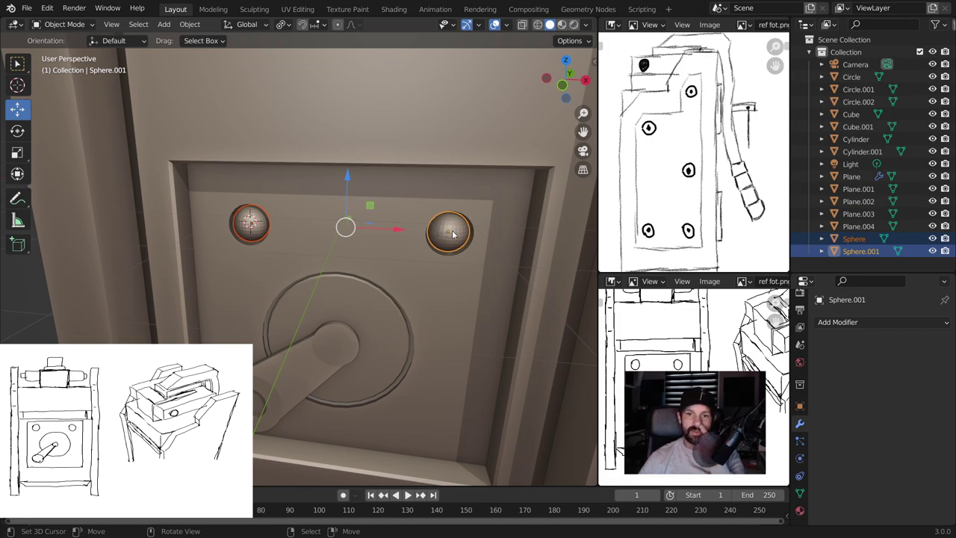
scroll(449, 234, down, 5)
mouse_move(448, 236)
middle_down()
mouse_move(357, 371)
mouse_move(311, 345)
middle_up()
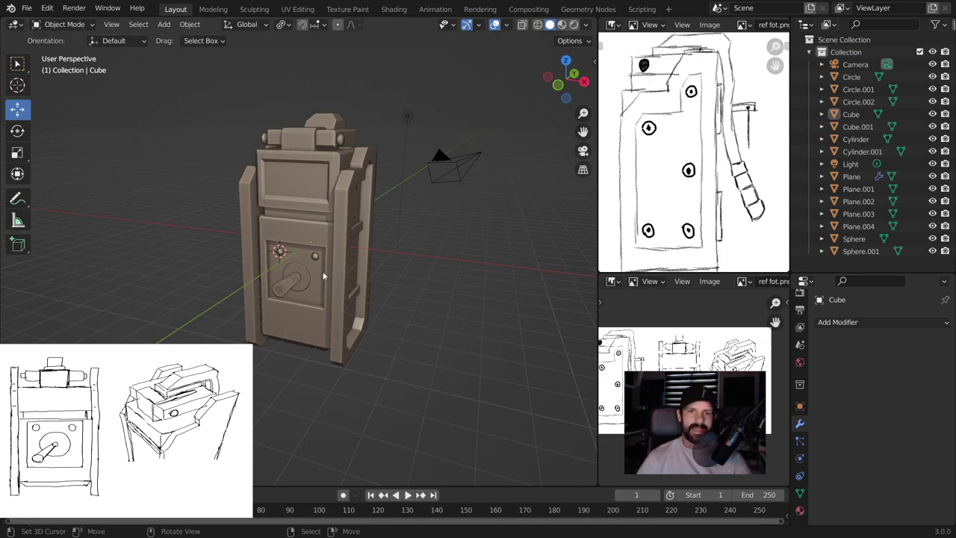
scroll(323, 275, up, 3)
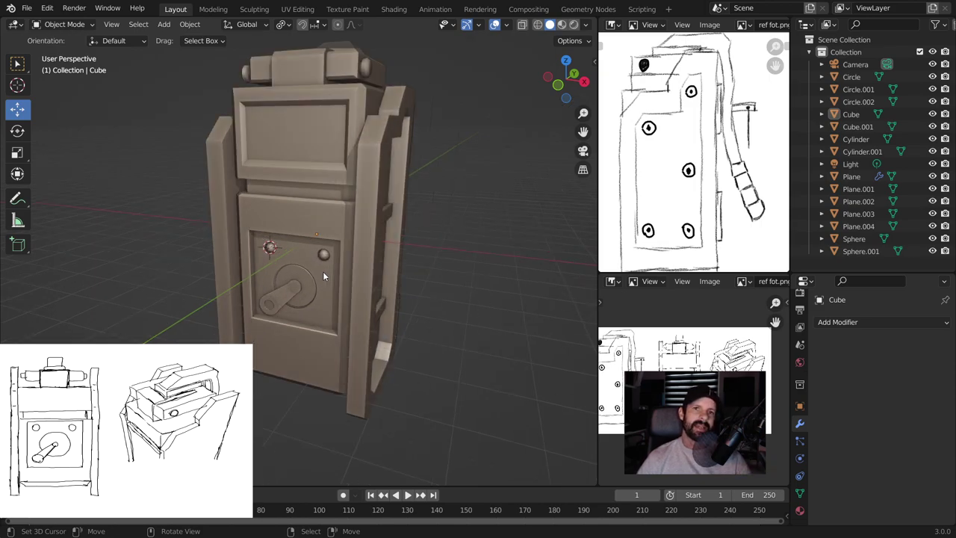
scroll(323, 271, down, 2)
middle_drag(321, 268, 241, 266)
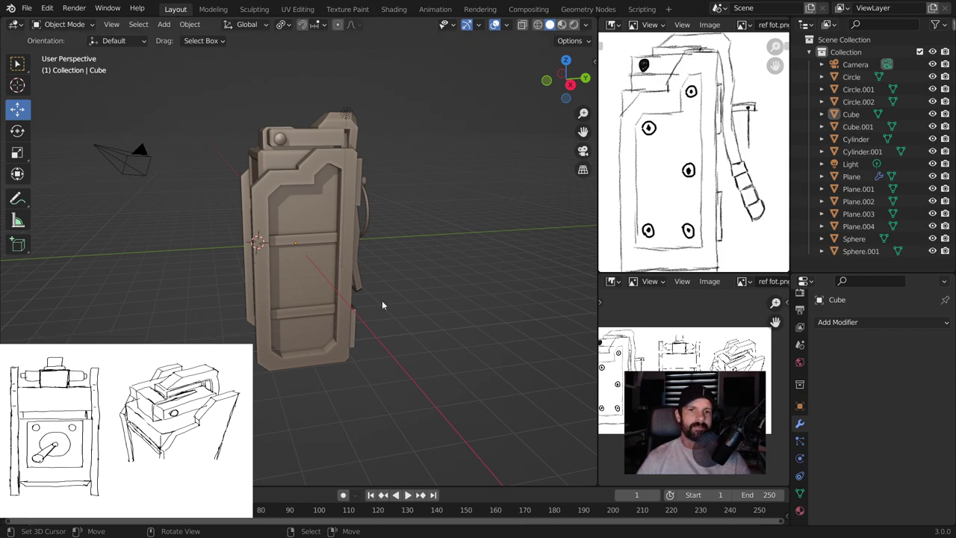
mouse_move(382, 305)
middle_down()
mouse_move(334, 283)
mouse_move(382, 287)
middle_up()
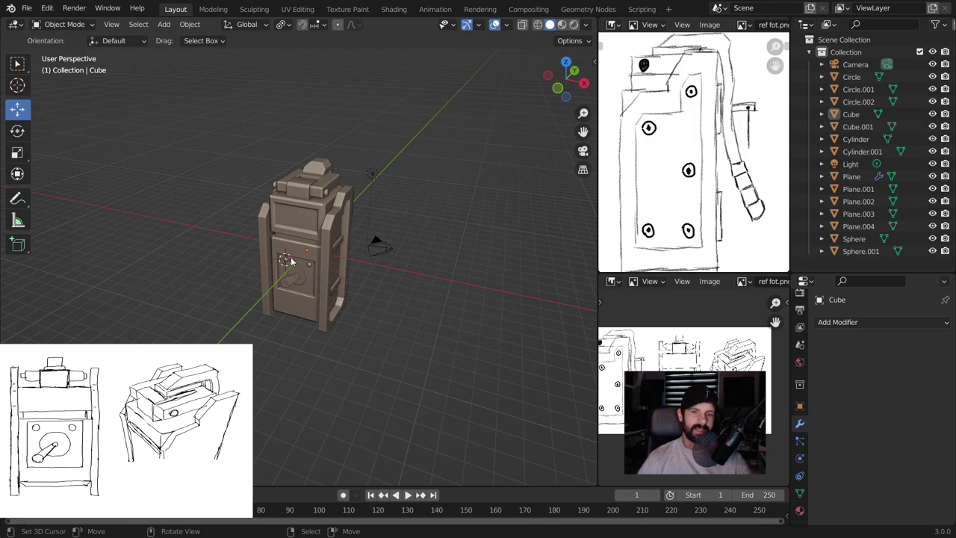
scroll(291, 262, up, 3)
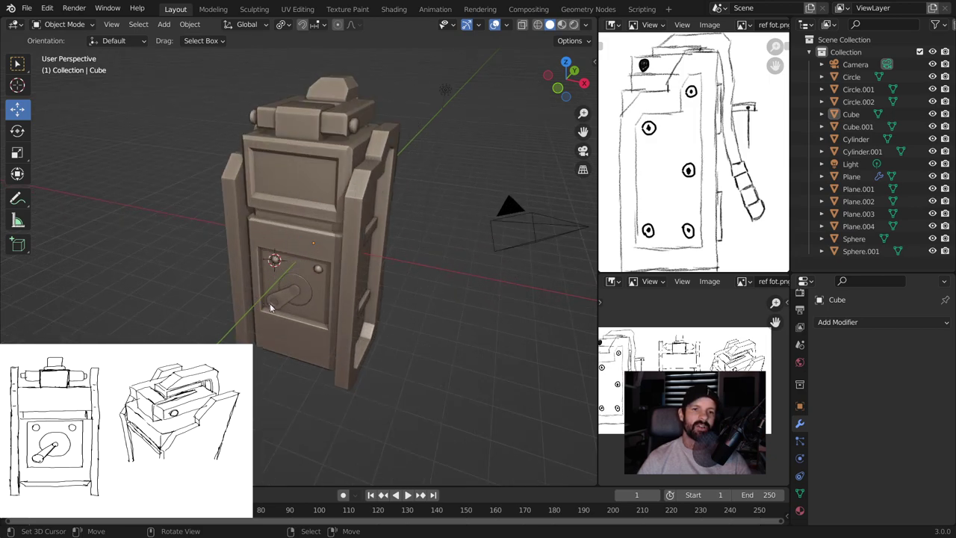
middle_drag(367, 247, 319, 217)
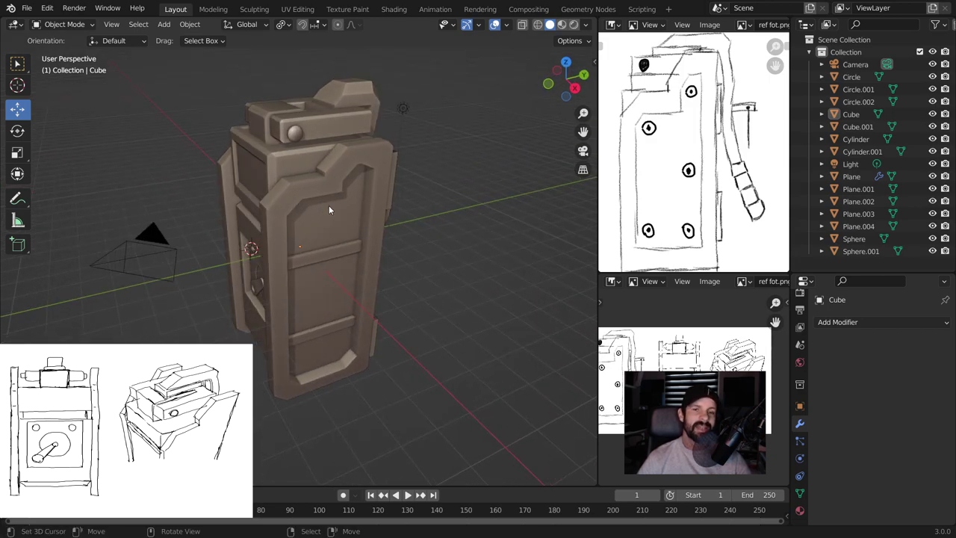